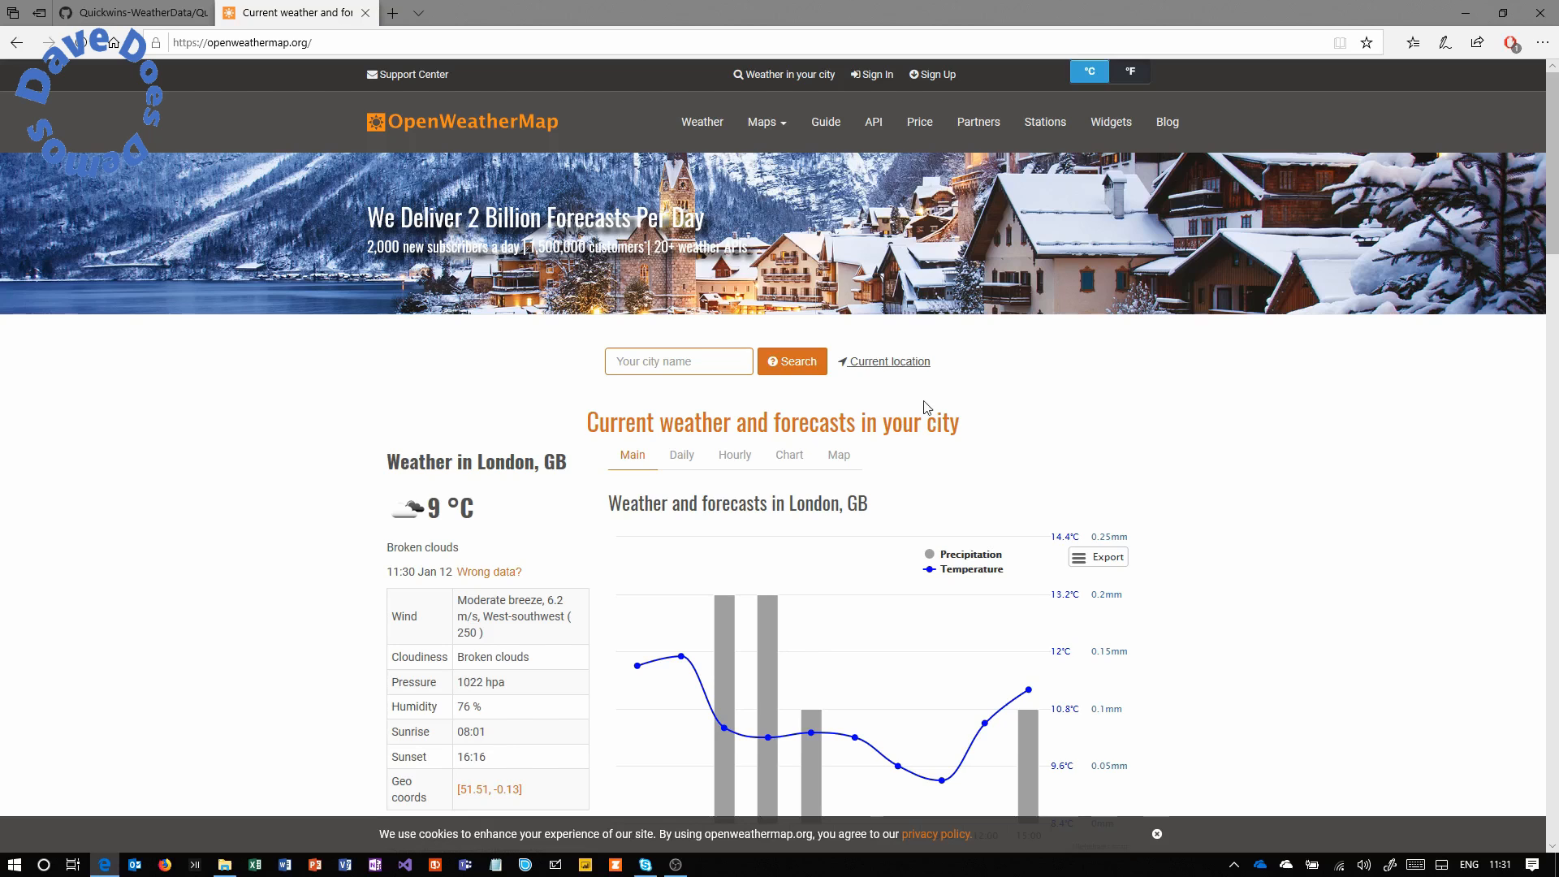
Open OpenWeatherMap's Current weather data API docs and highlight the by-city-name call and London example.
{"action": "left_click", "coordinate": [880, 130]}
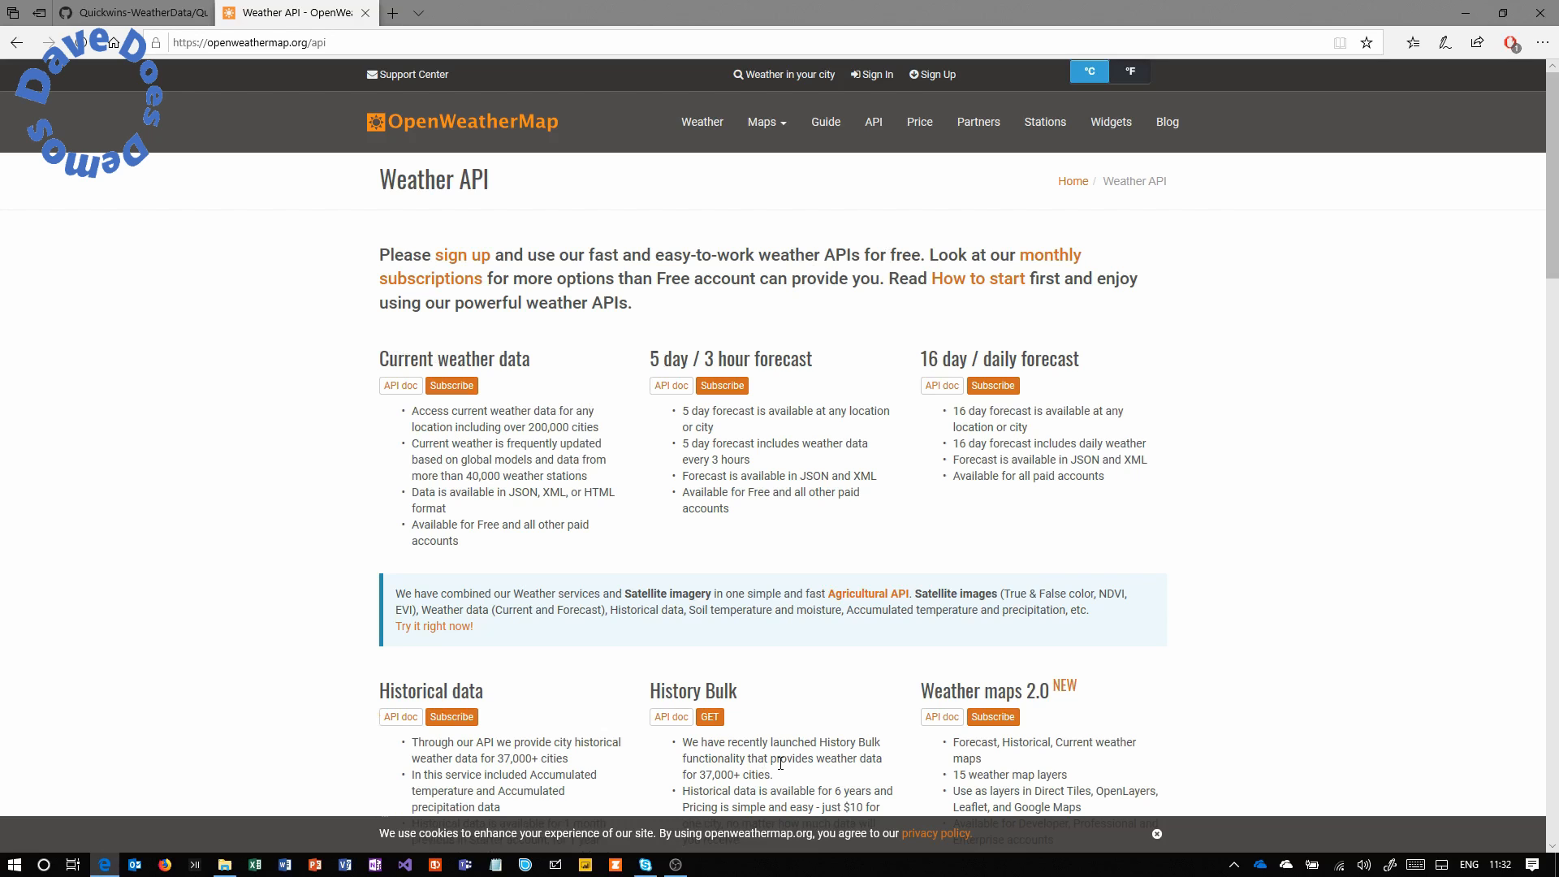
{"action": "mouse_move", "coordinate": [1543, 201]}
{"action": "left_mouse_down"}
{"action": "mouse_move", "coordinate": [1529, 377]}
{"action": "mouse_move", "coordinate": [1555, 175]}
{"action": "left_mouse_up"}
{"action": "left_click", "coordinate": [393, 387]}
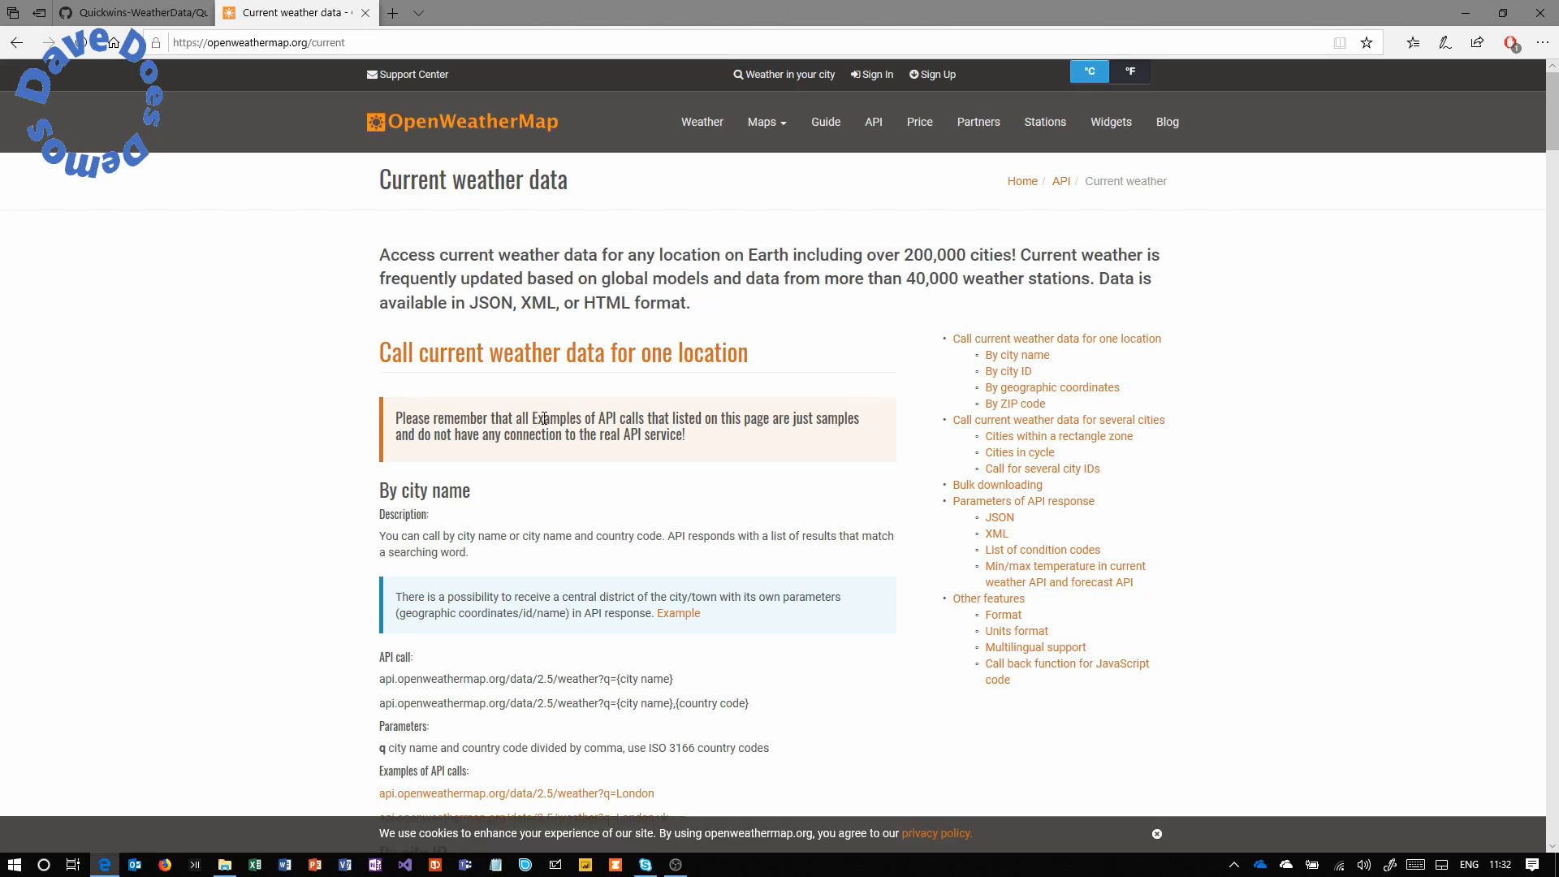
{"action": "left_click_drag", "start_coordinate": [383, 679], "coordinate": [676, 686]}
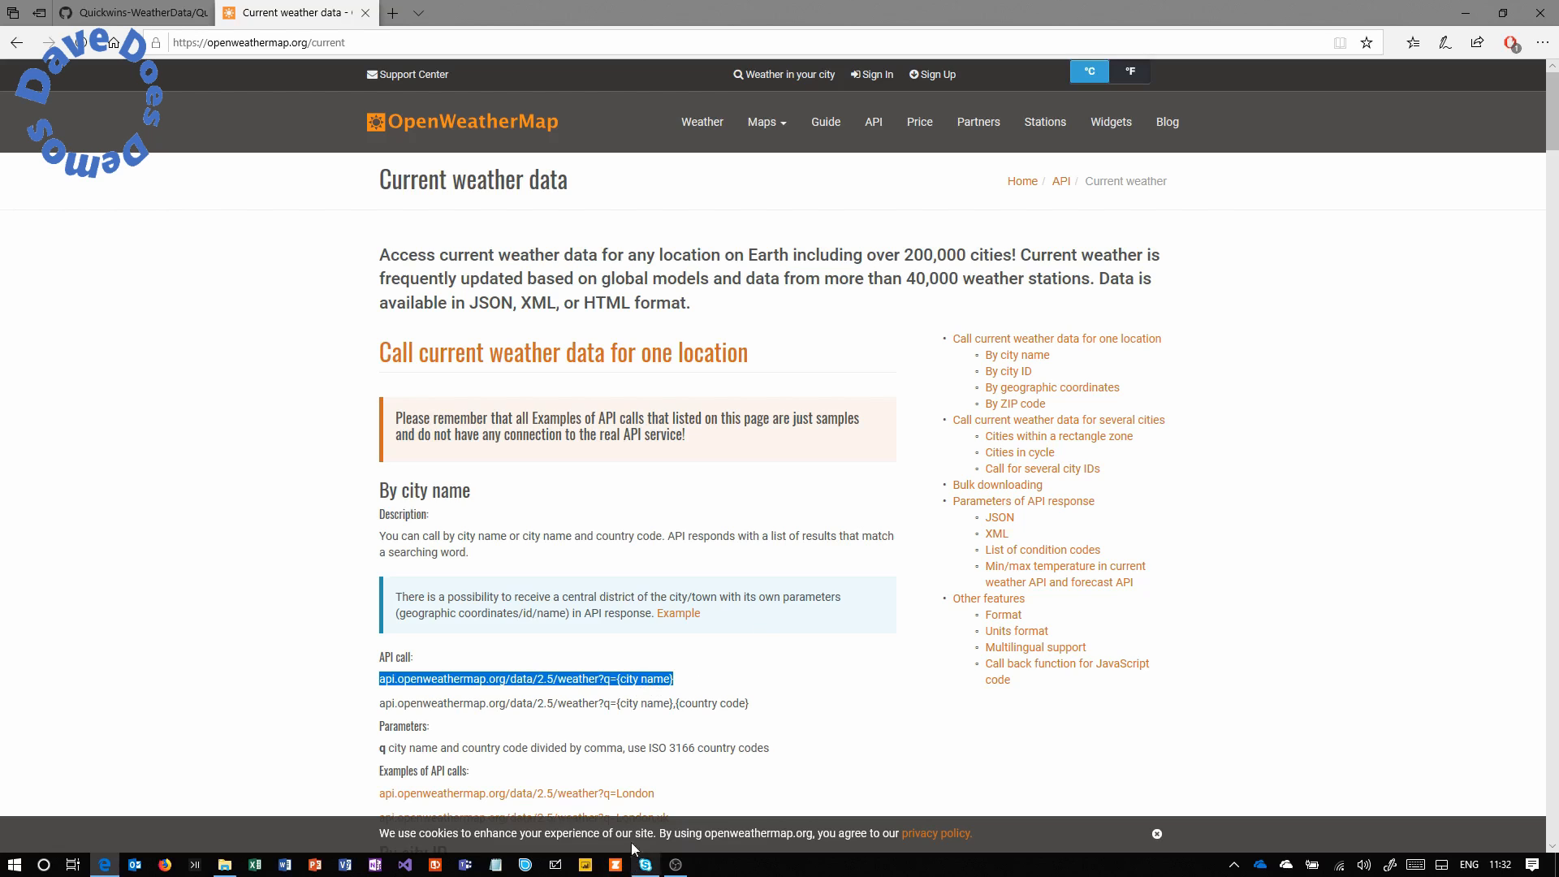
{"action": "left_click_drag", "start_coordinate": [680, 795], "coordinate": [393, 784]}
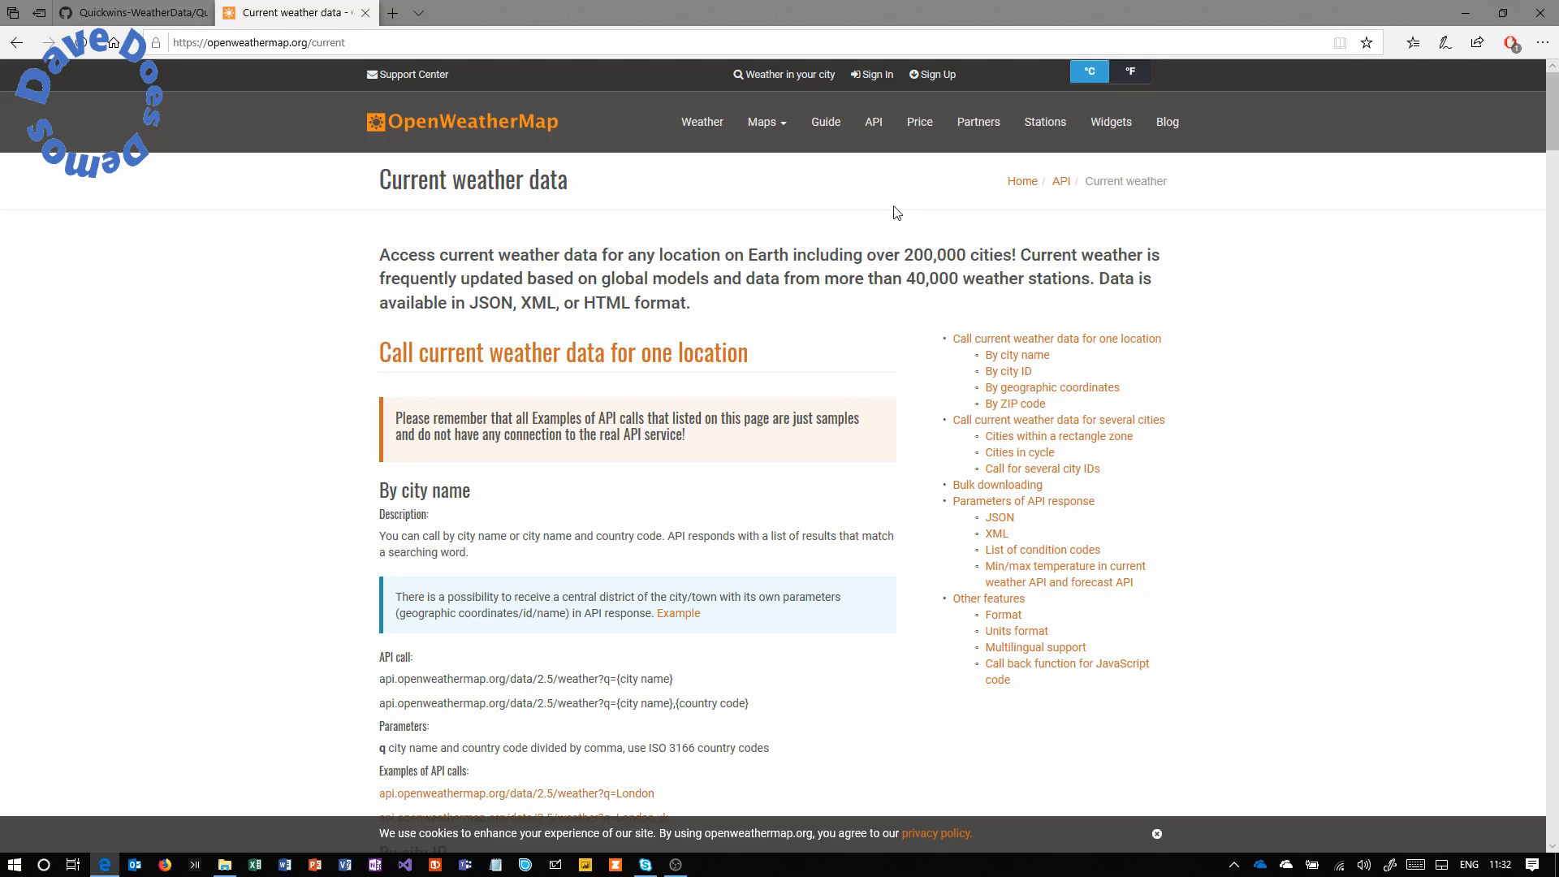
Open the Sign Up form and look over its fields.
{"action": "left_click", "coordinate": [934, 78]}
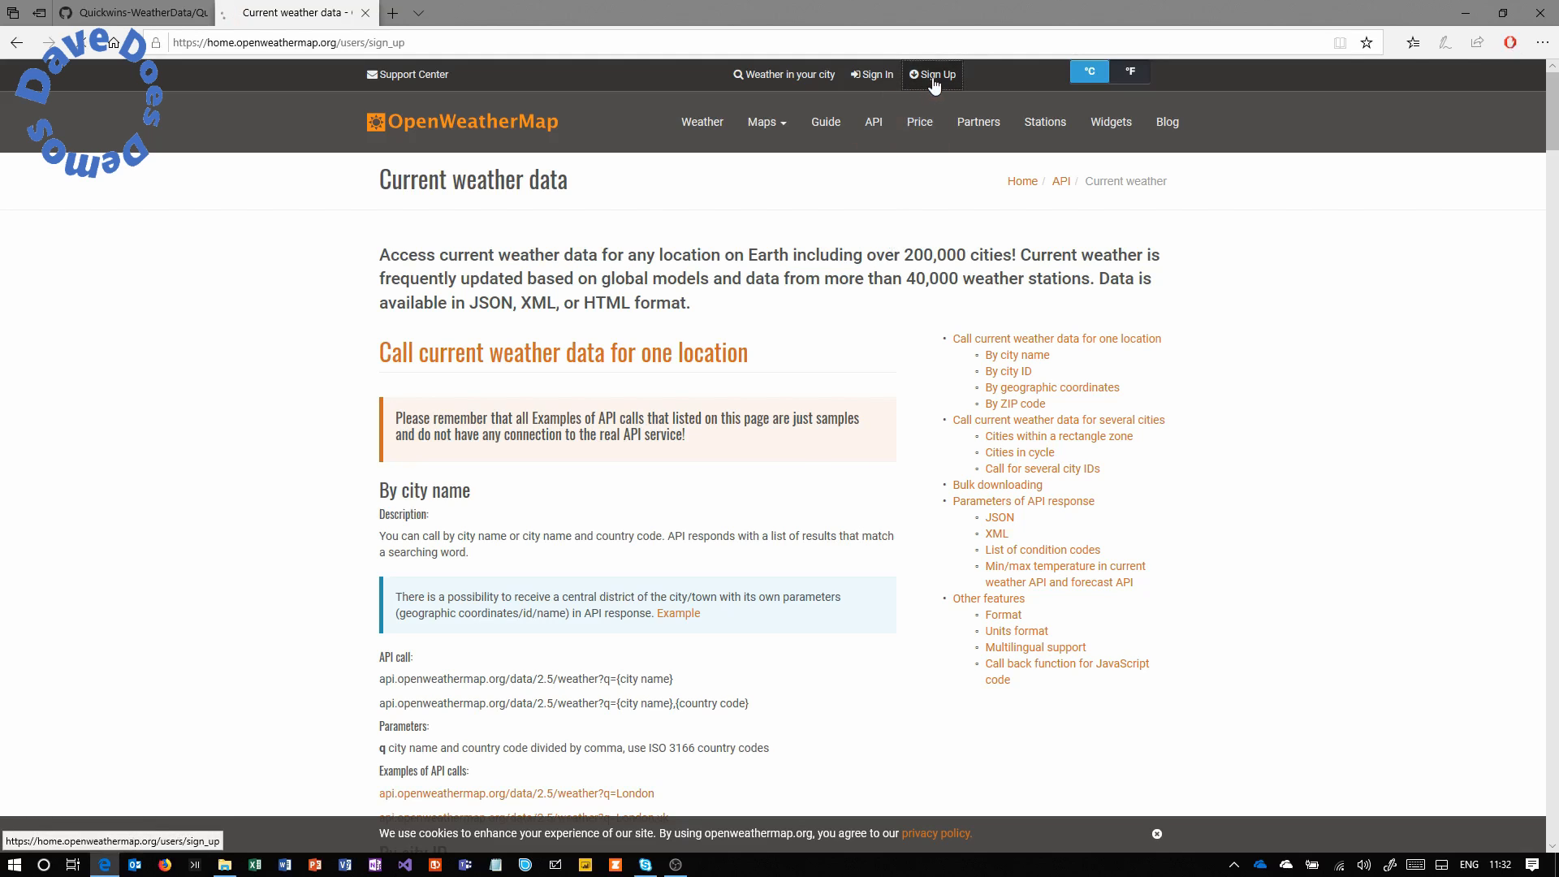
{"action": "left_click", "coordinate": [848, 261]}
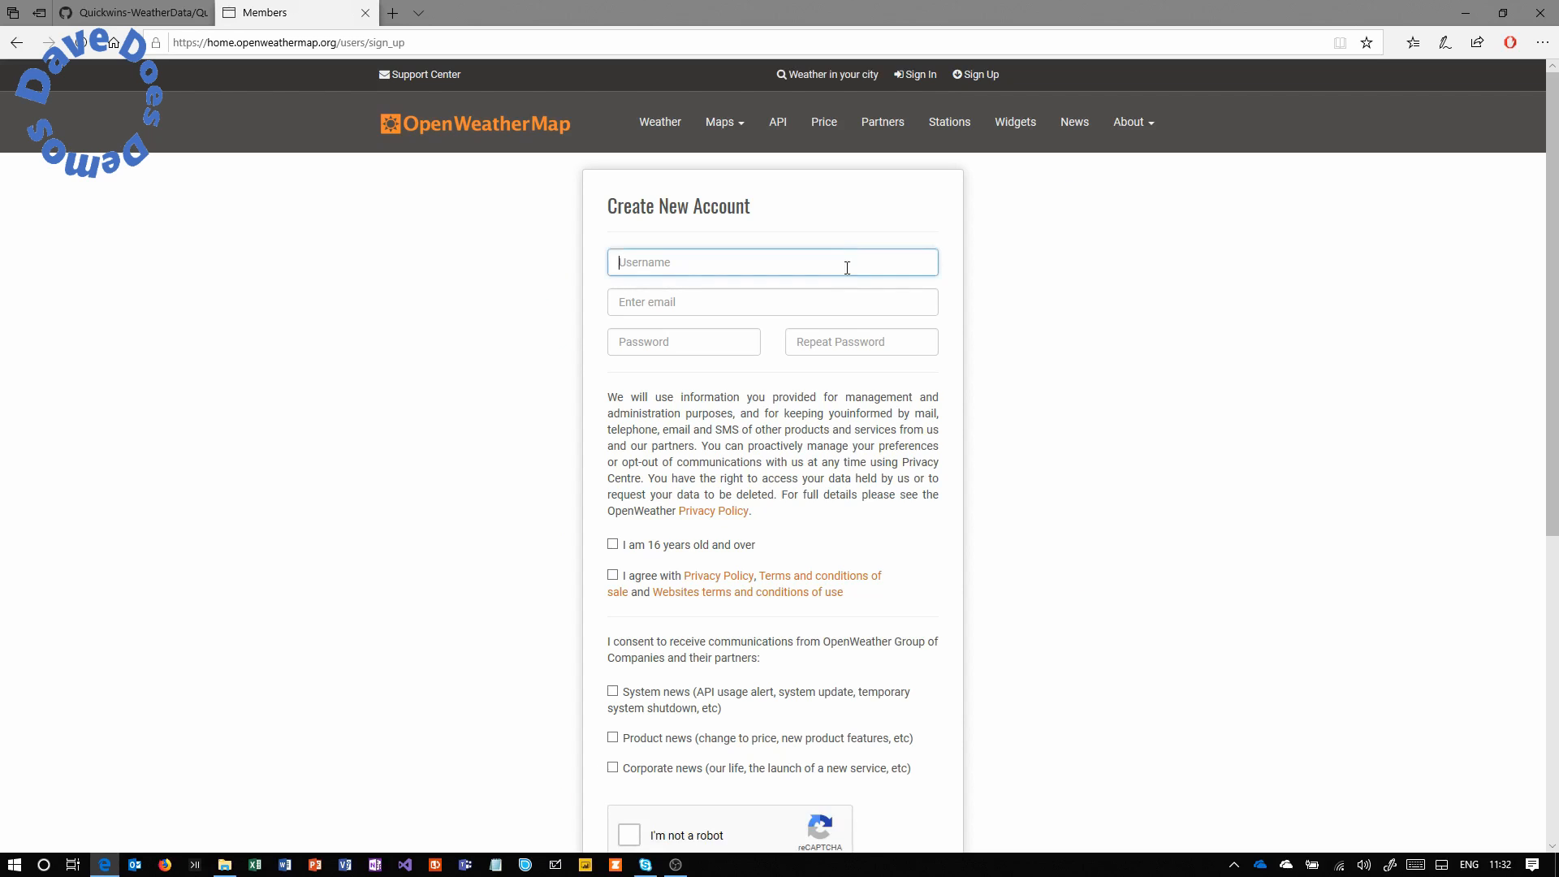
{"action": "left_click", "coordinate": [1064, 338]}
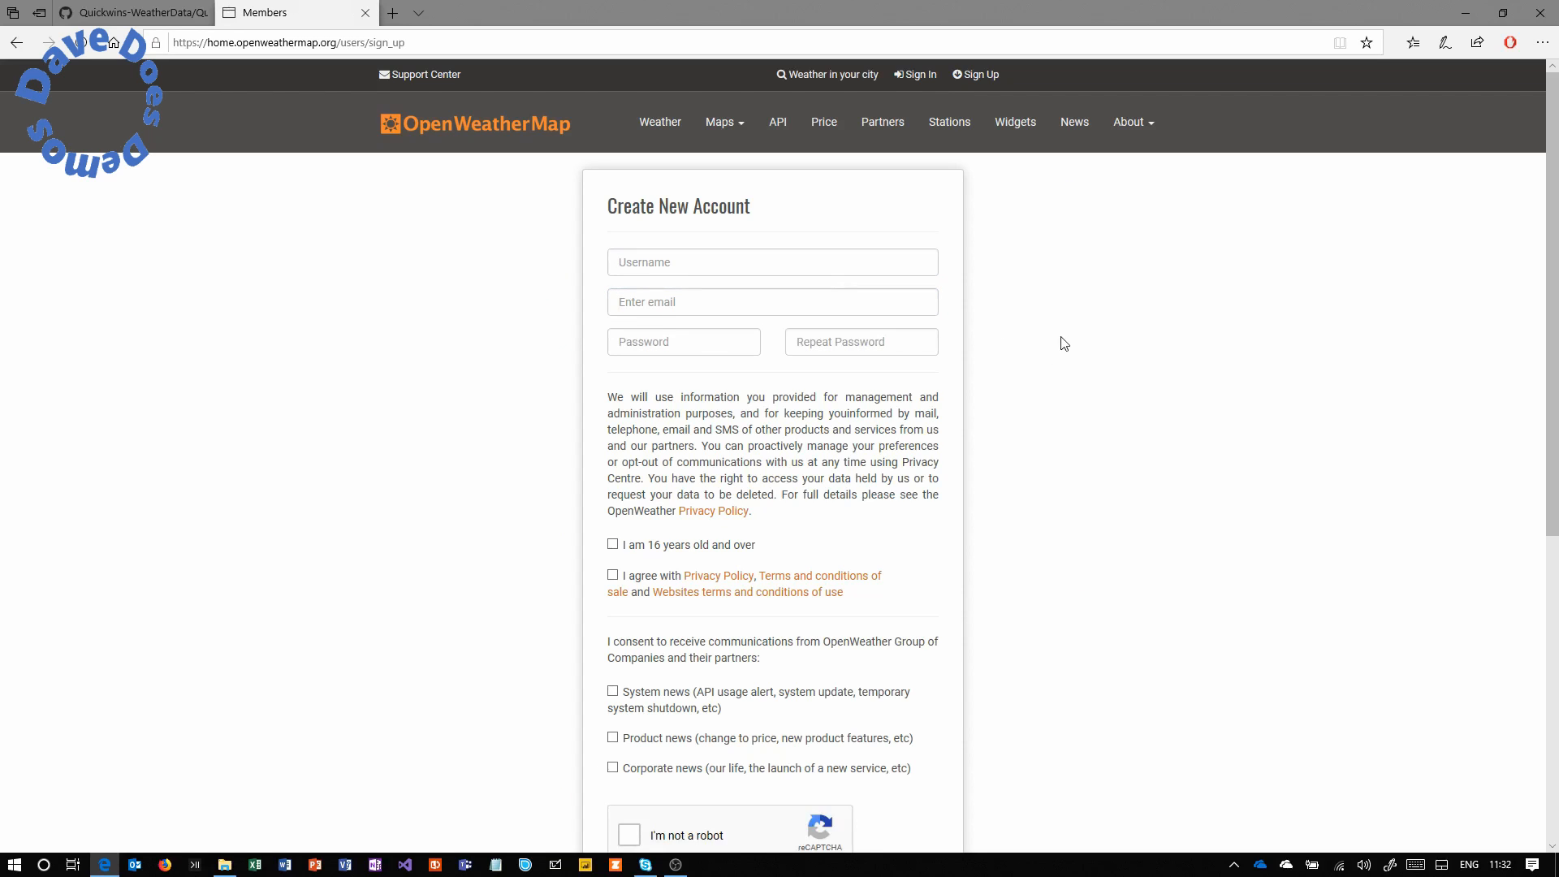
{"action": "left_click_drag", "start_coordinate": [1547, 199], "coordinate": [1547, 279]}
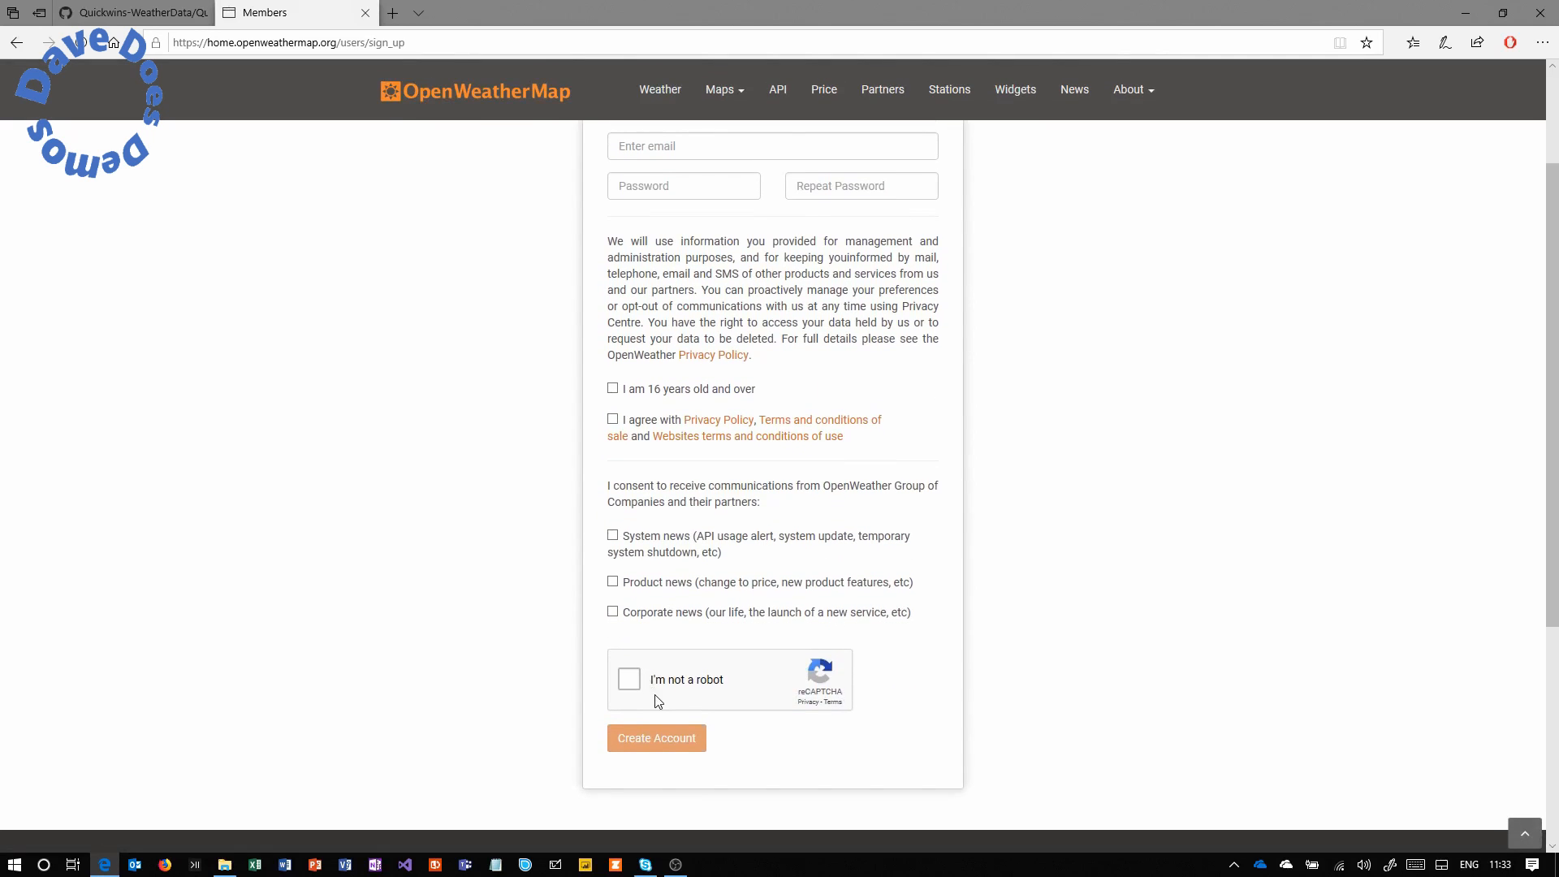
{"action": "left_click_drag", "start_coordinate": [1555, 376], "coordinate": [1552, 276]}
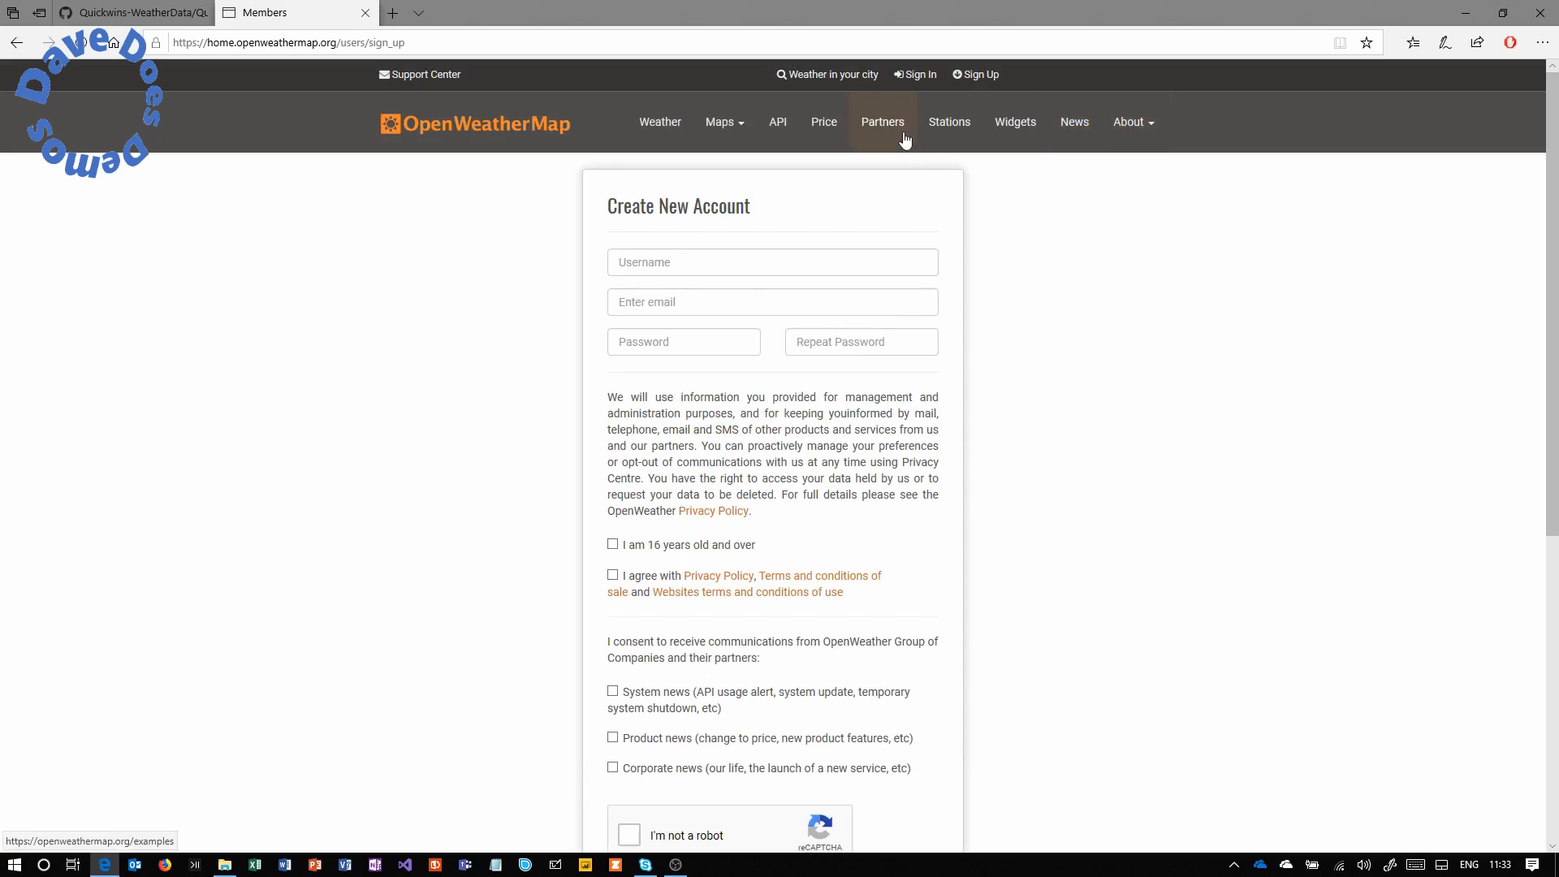
Sign in on the sign-in page with the account e-mail and password.
{"action": "left_click", "coordinate": [918, 74]}
{"action": "left_click", "coordinate": [723, 268]}
{"action": "type", "text": "???"}
{"action": "key", "text": "BackSpace"}
{"action": "type", "text": "??????????????"}
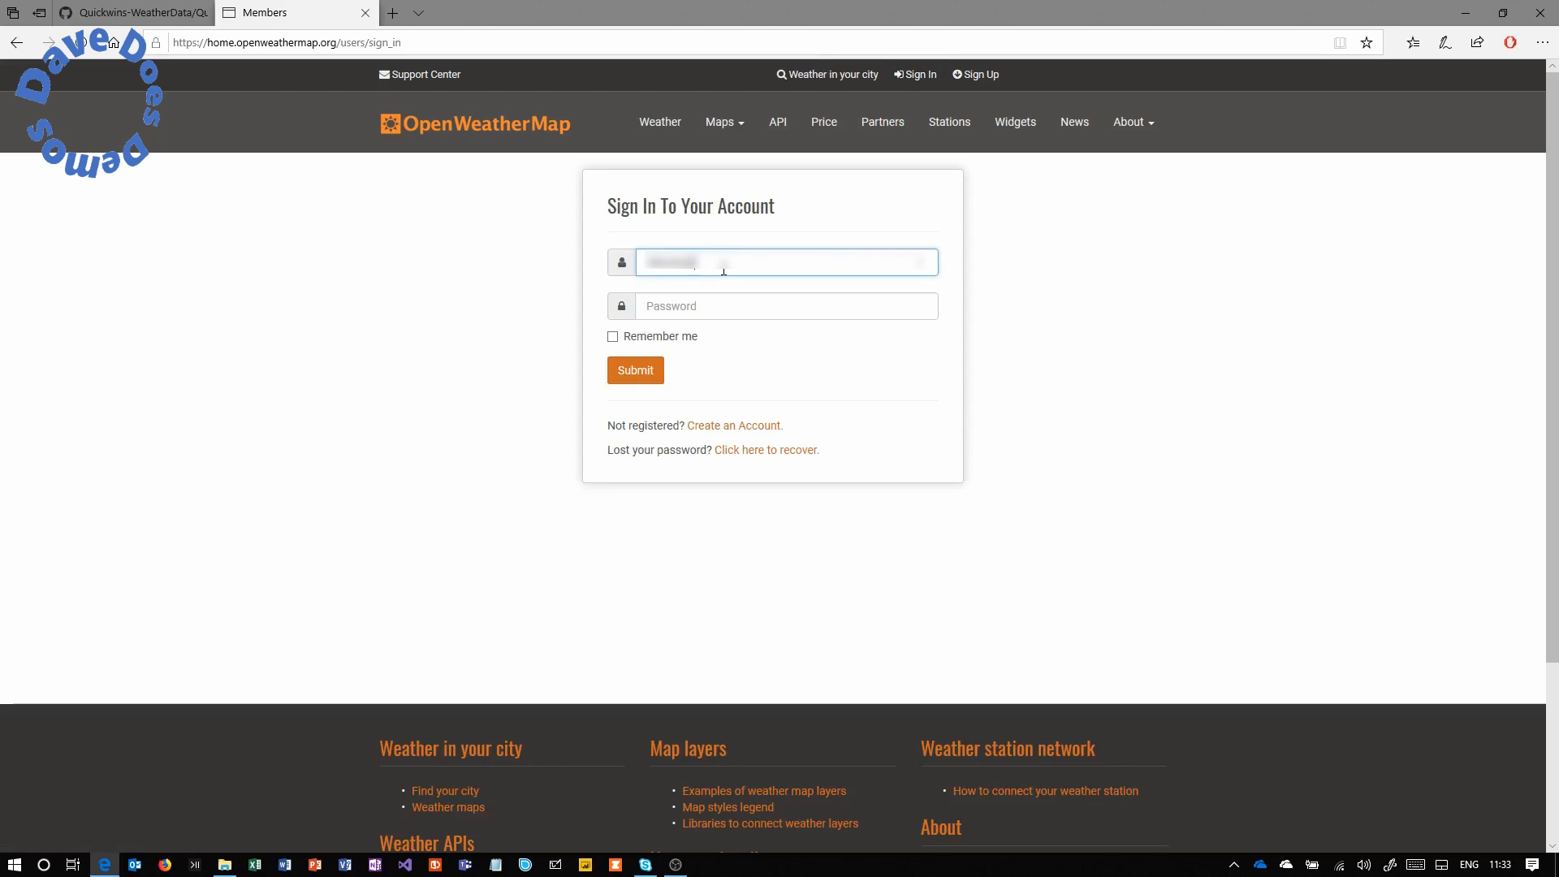
{"action": "type", "text": "?????"}
{"action": "key", "text": "Tab"}
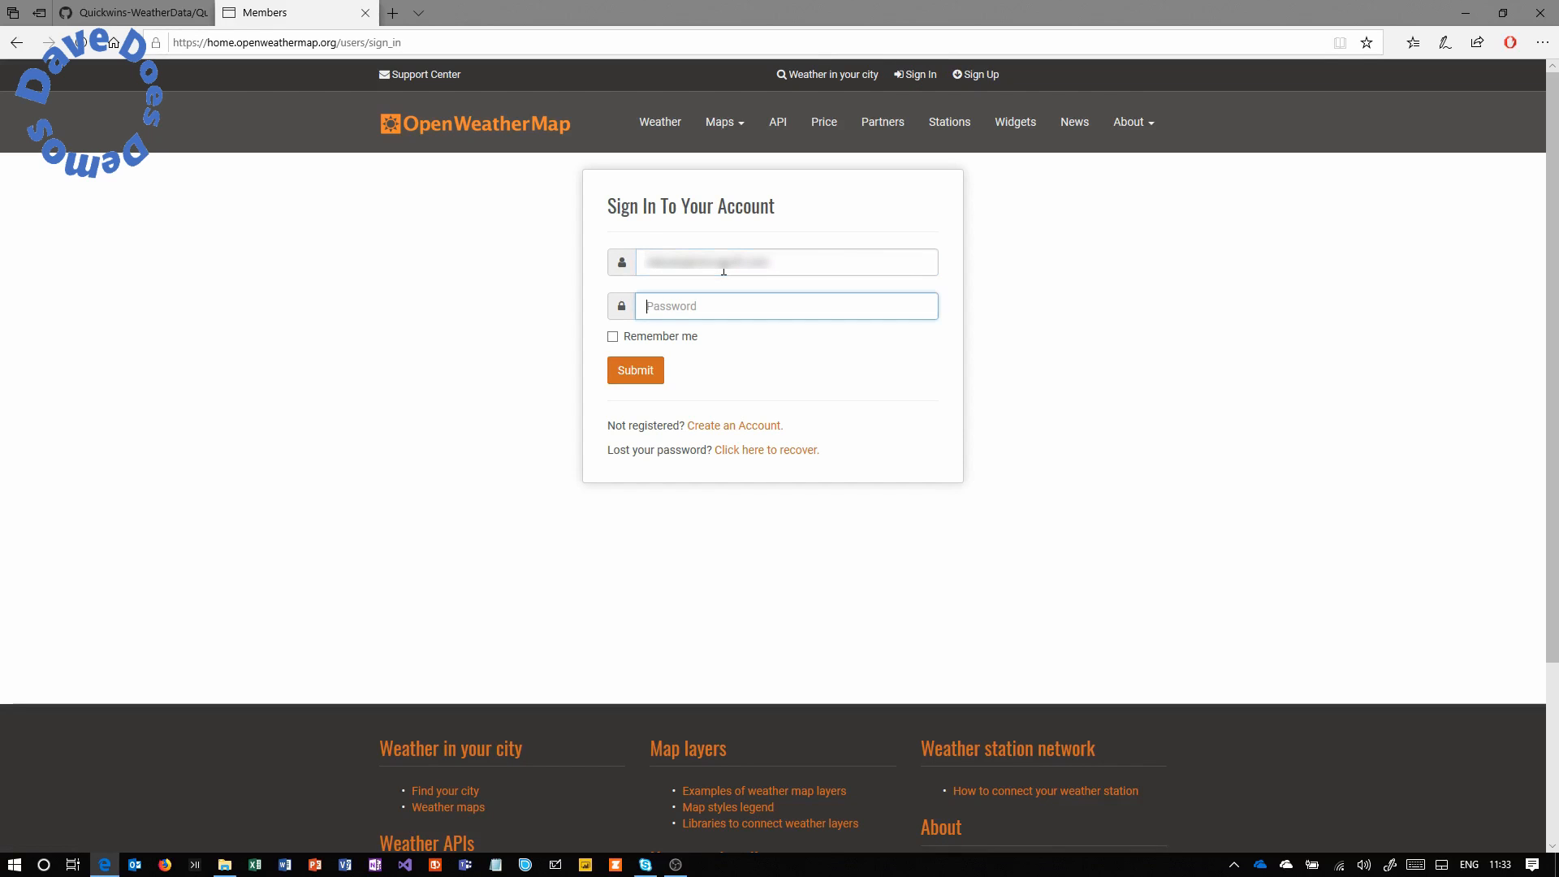
{"action": "type", "text": "????????"}
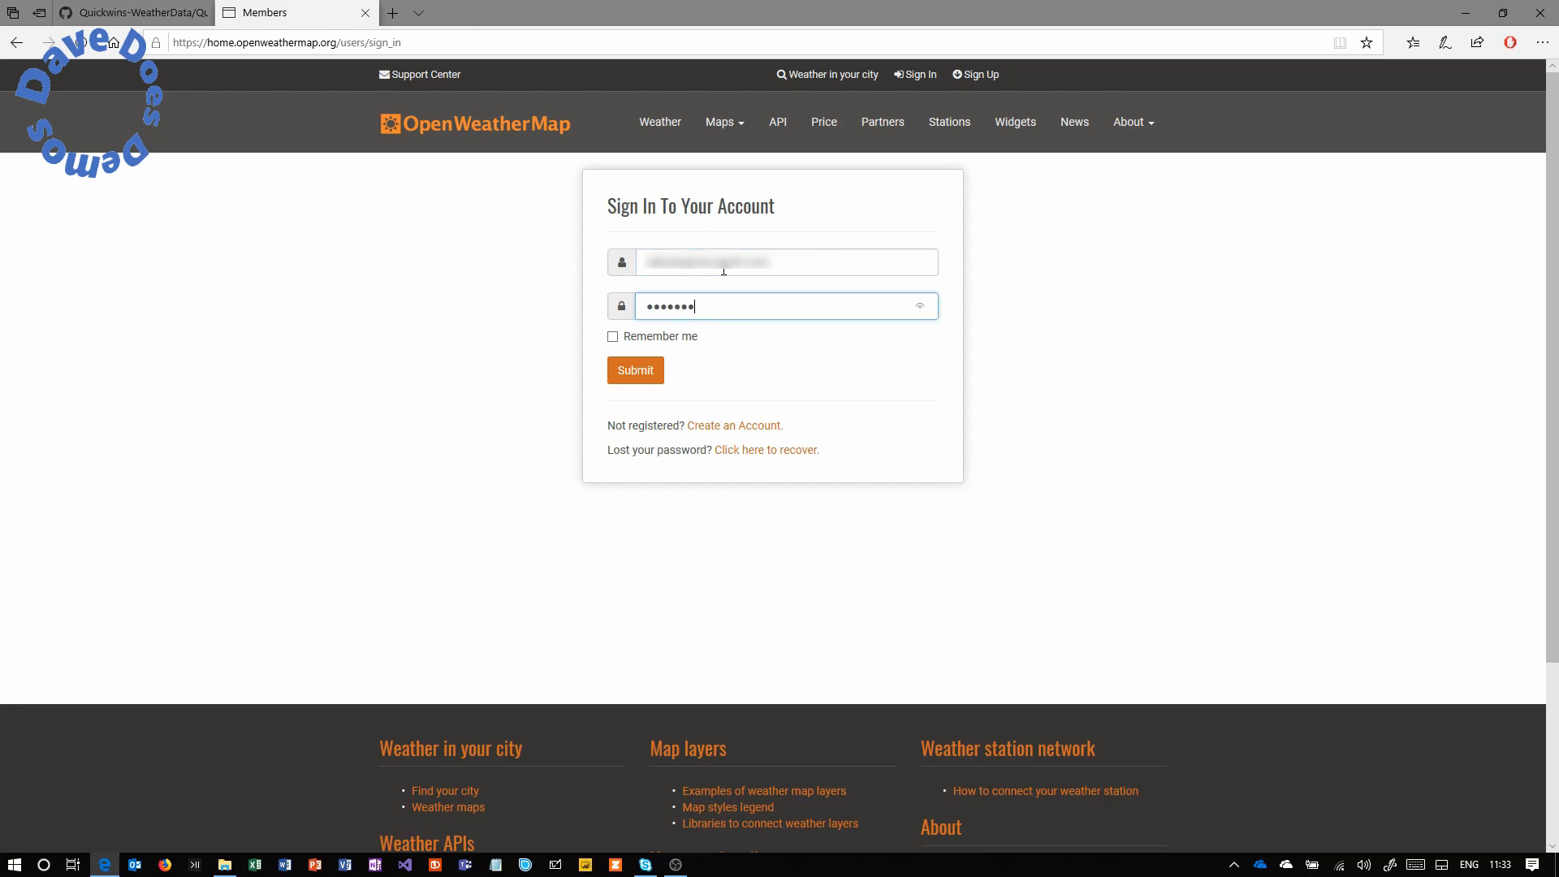
{"action": "left_click", "coordinate": [641, 377]}
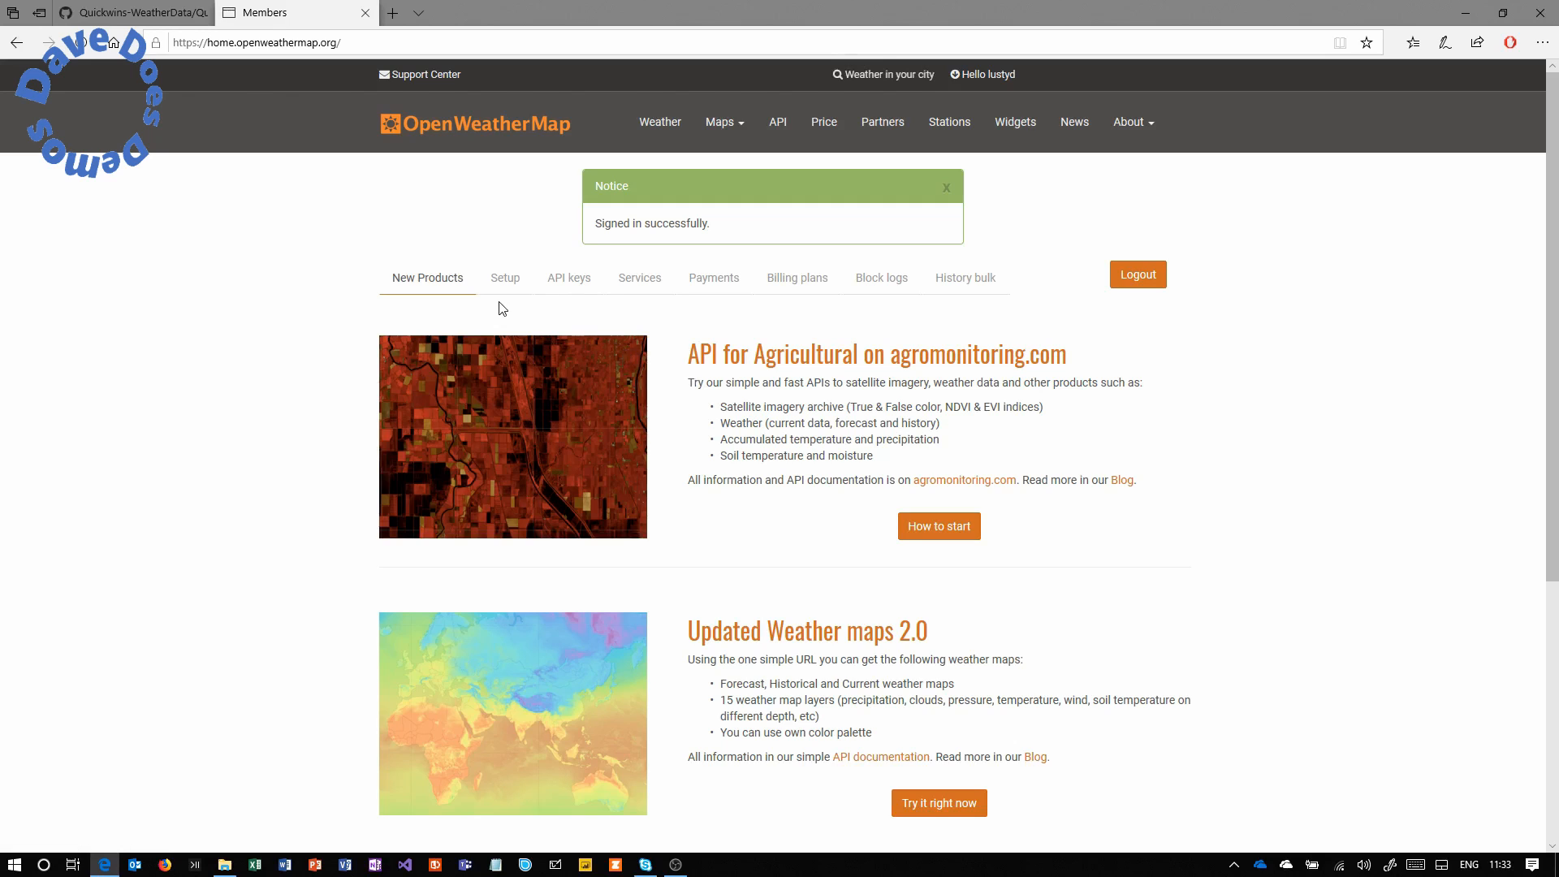
View the account's API keys to find the existing Default key.
{"action": "left_click", "coordinate": [563, 279]}
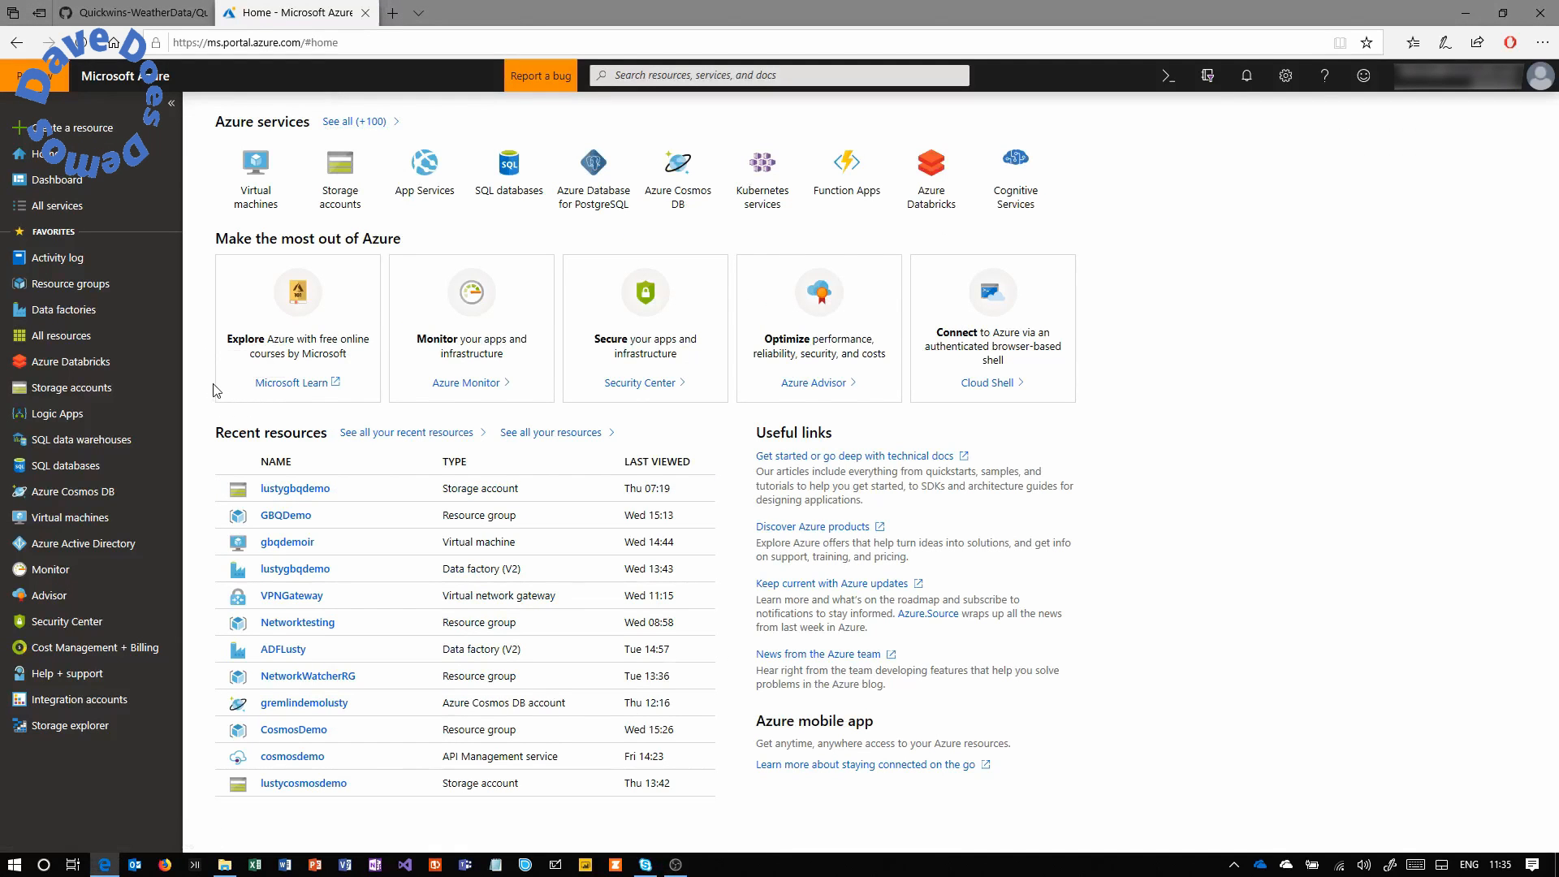
Start a new resource group named Quickwinweather.
{"action": "left_click", "coordinate": [104, 289]}
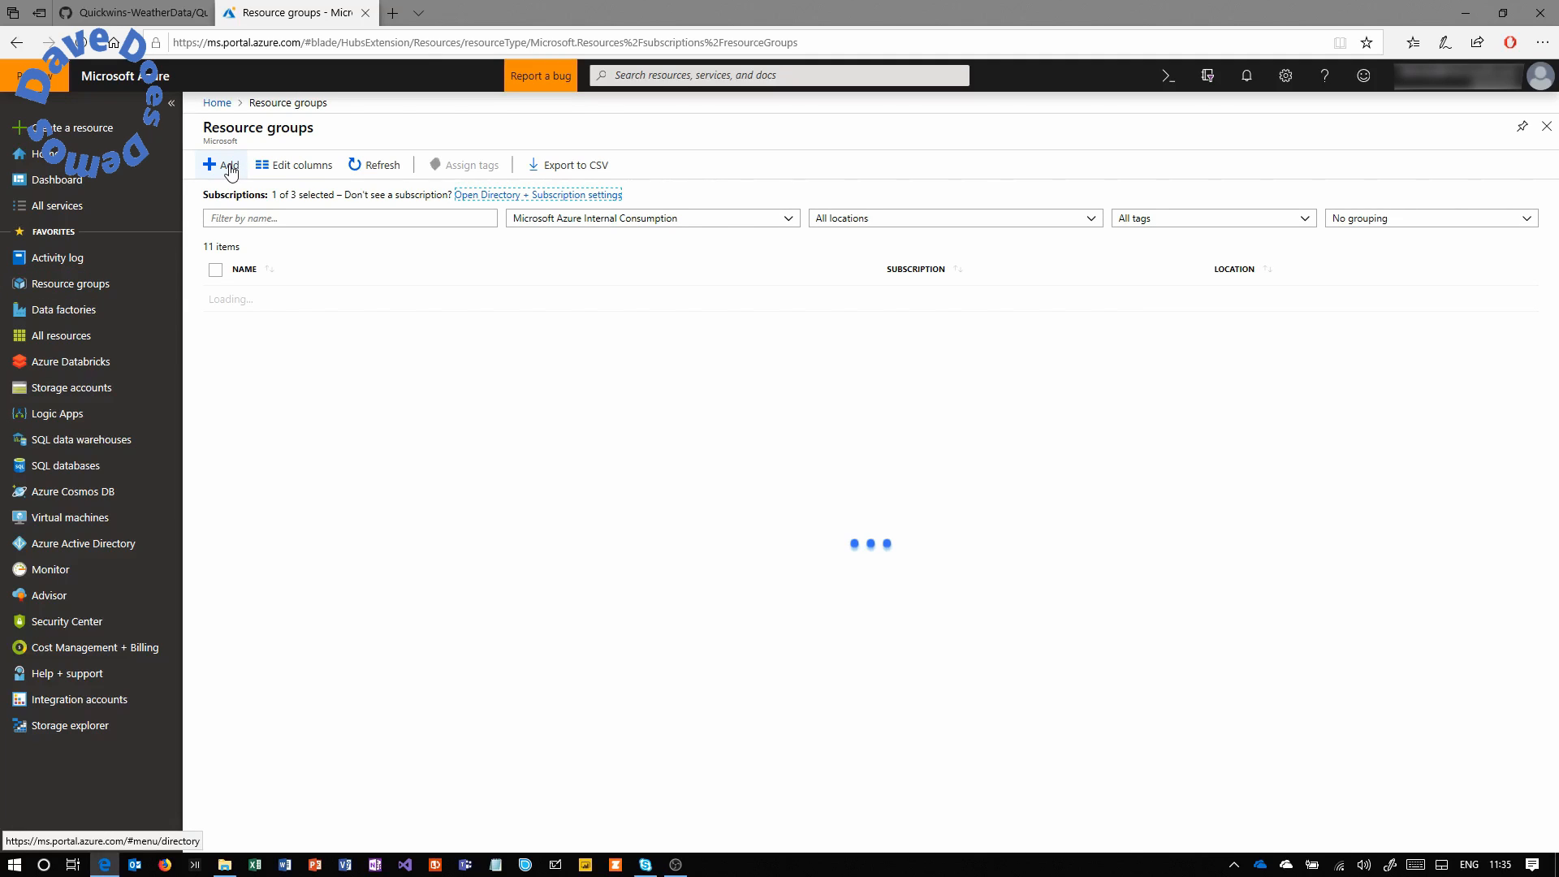
{"action": "left_click", "coordinate": [228, 166]}
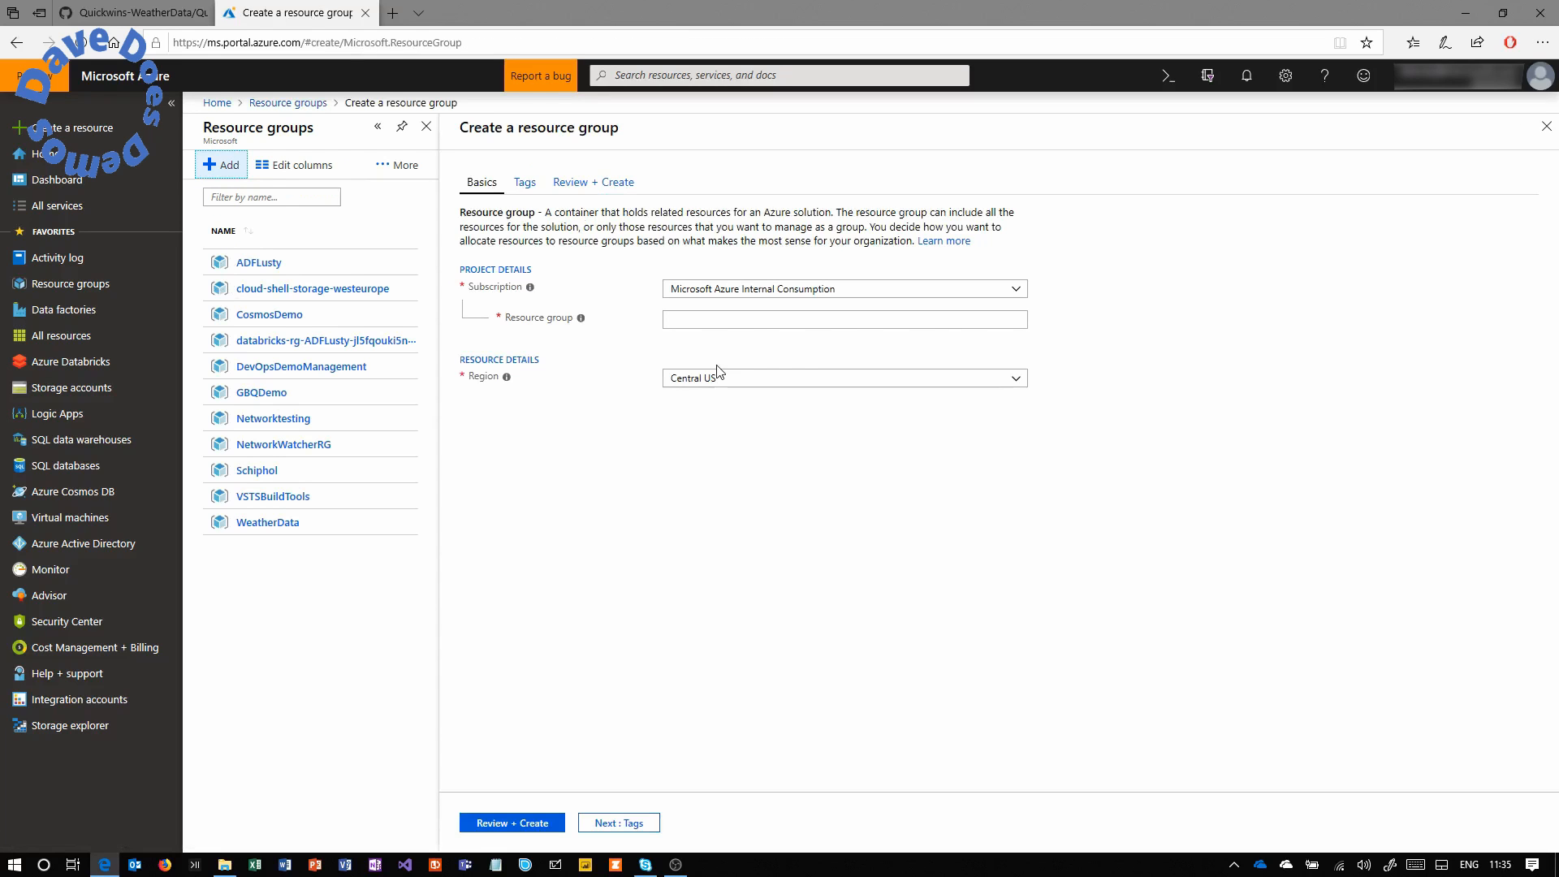
{"action": "left_click", "coordinate": [754, 323]}
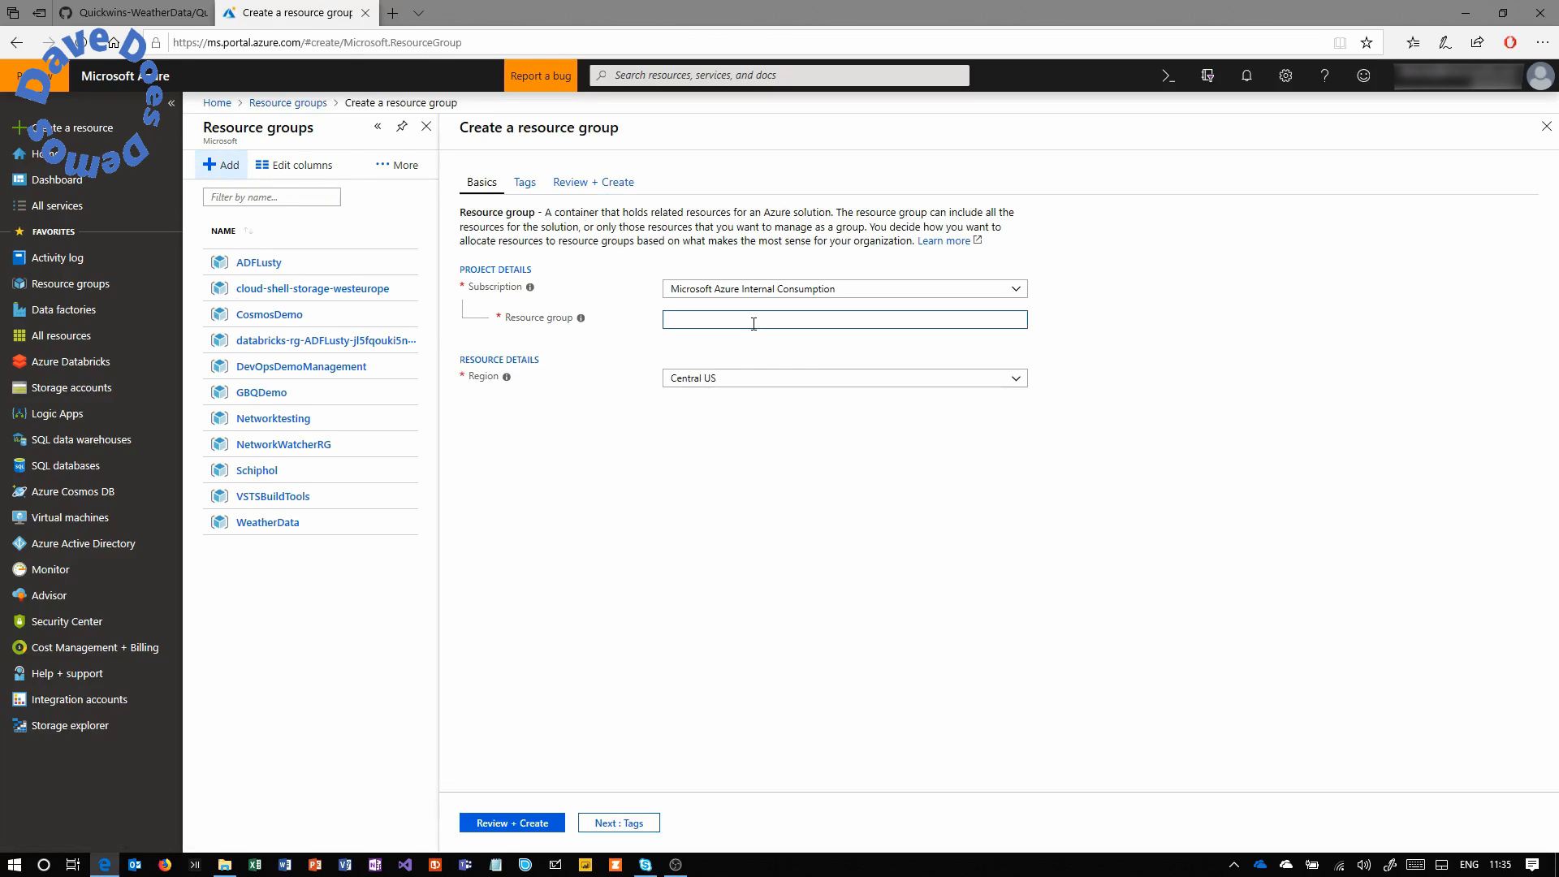
{"action": "type", "text": "Quickwinweather"}
Tag the group application : demo, then review and create it.
{"action": "left_click", "coordinate": [619, 825]}
{"action": "left_click", "coordinate": [618, 300]}
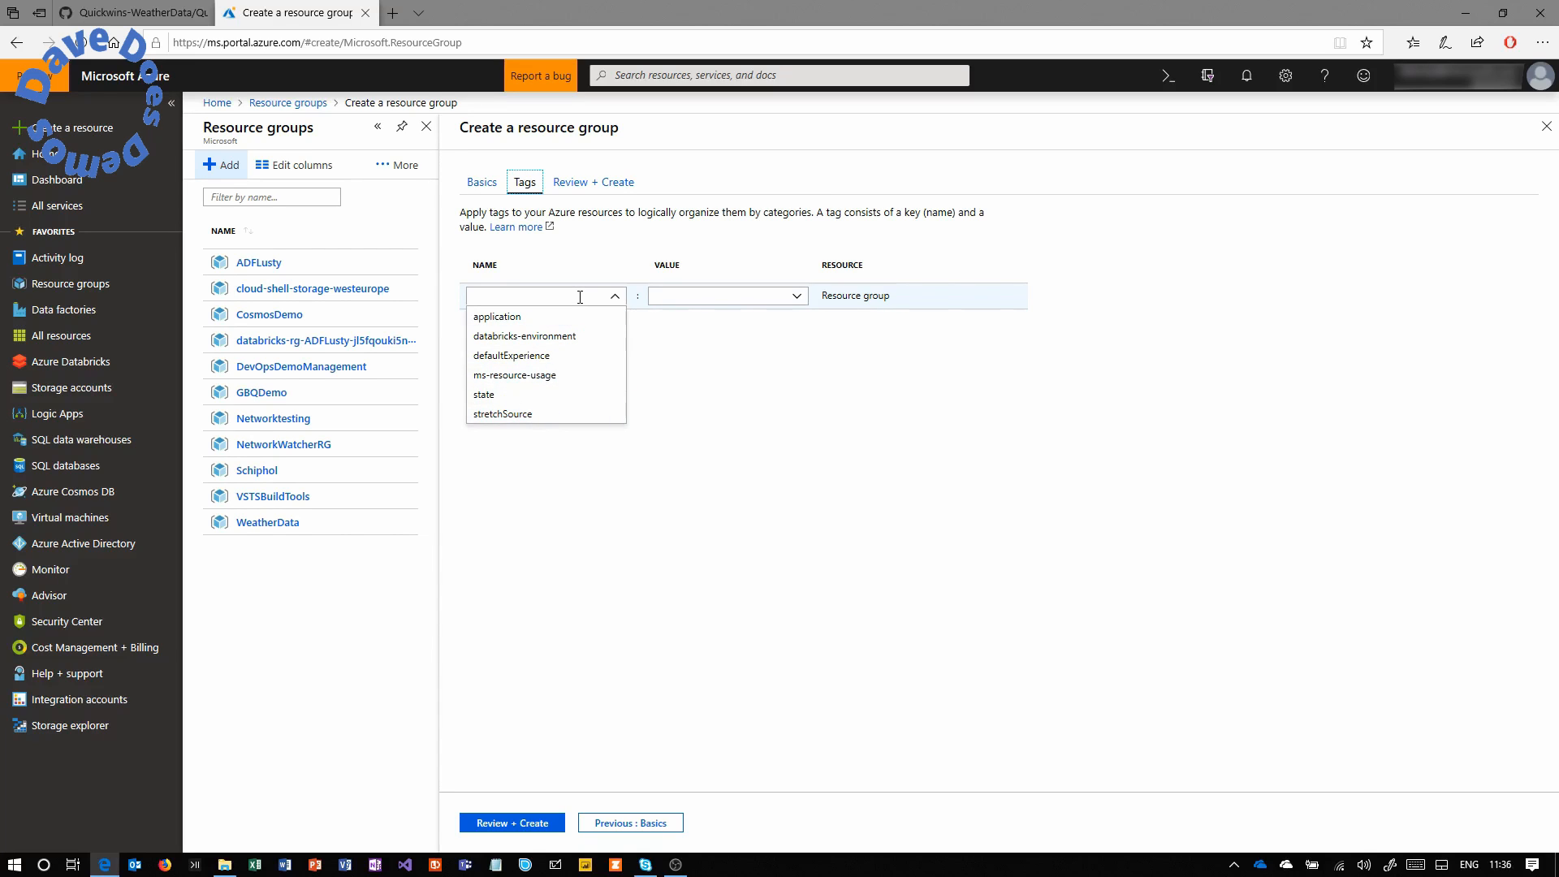
{"action": "left_click", "coordinate": [564, 317]}
{"action": "left_click", "coordinate": [739, 296]}
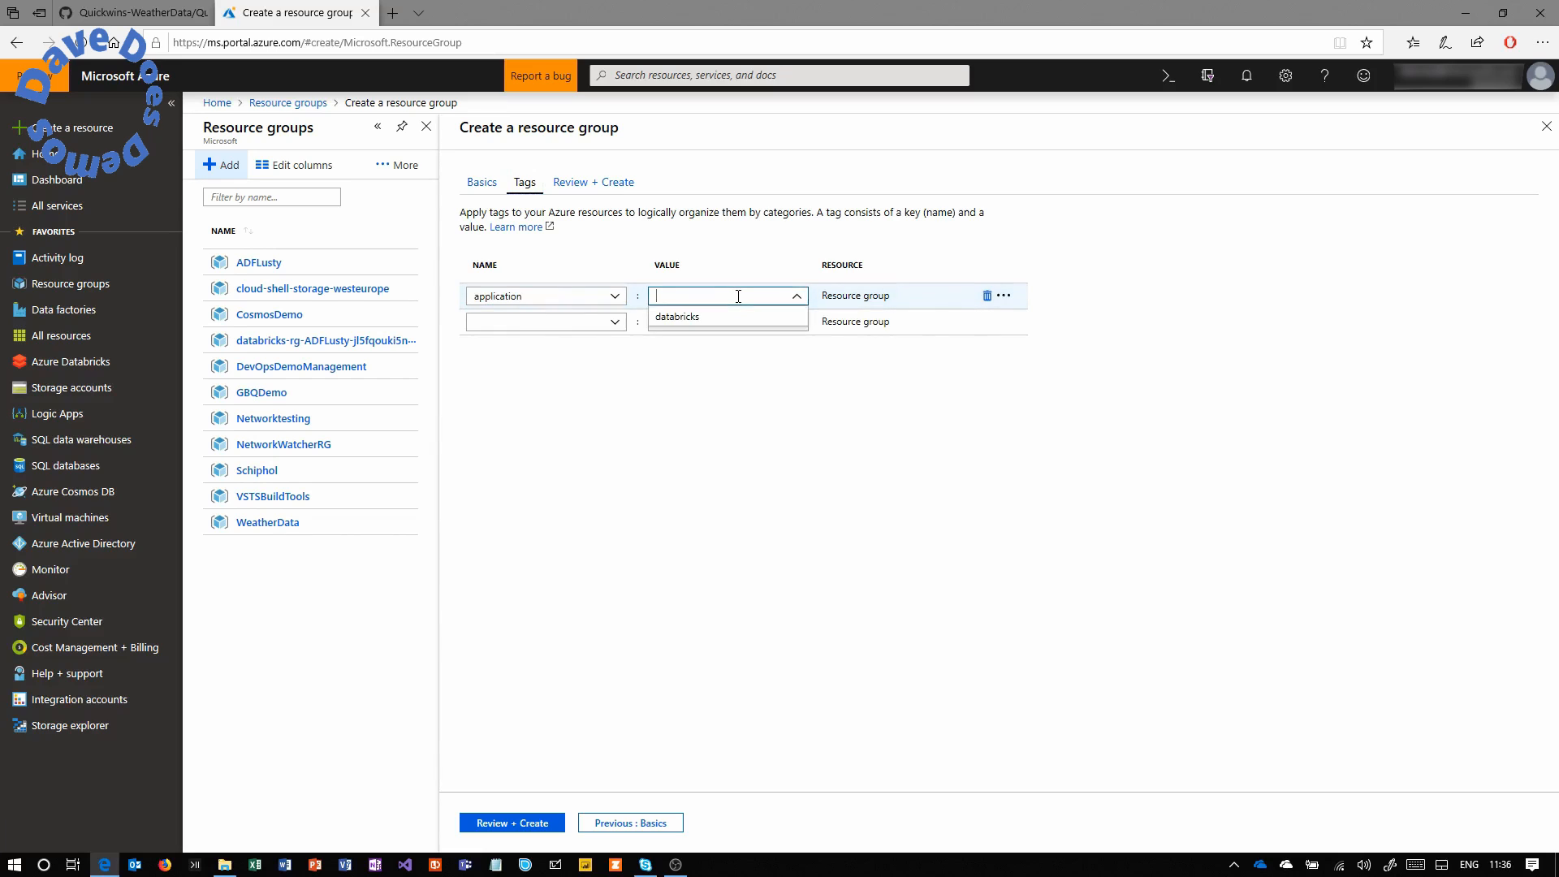
{"action": "type", "text": "d"}
{"action": "key", "text": "BackSpace"}
{"action": "key", "text": "BackSpace"}
{"action": "key", "text": "BackSpace"}
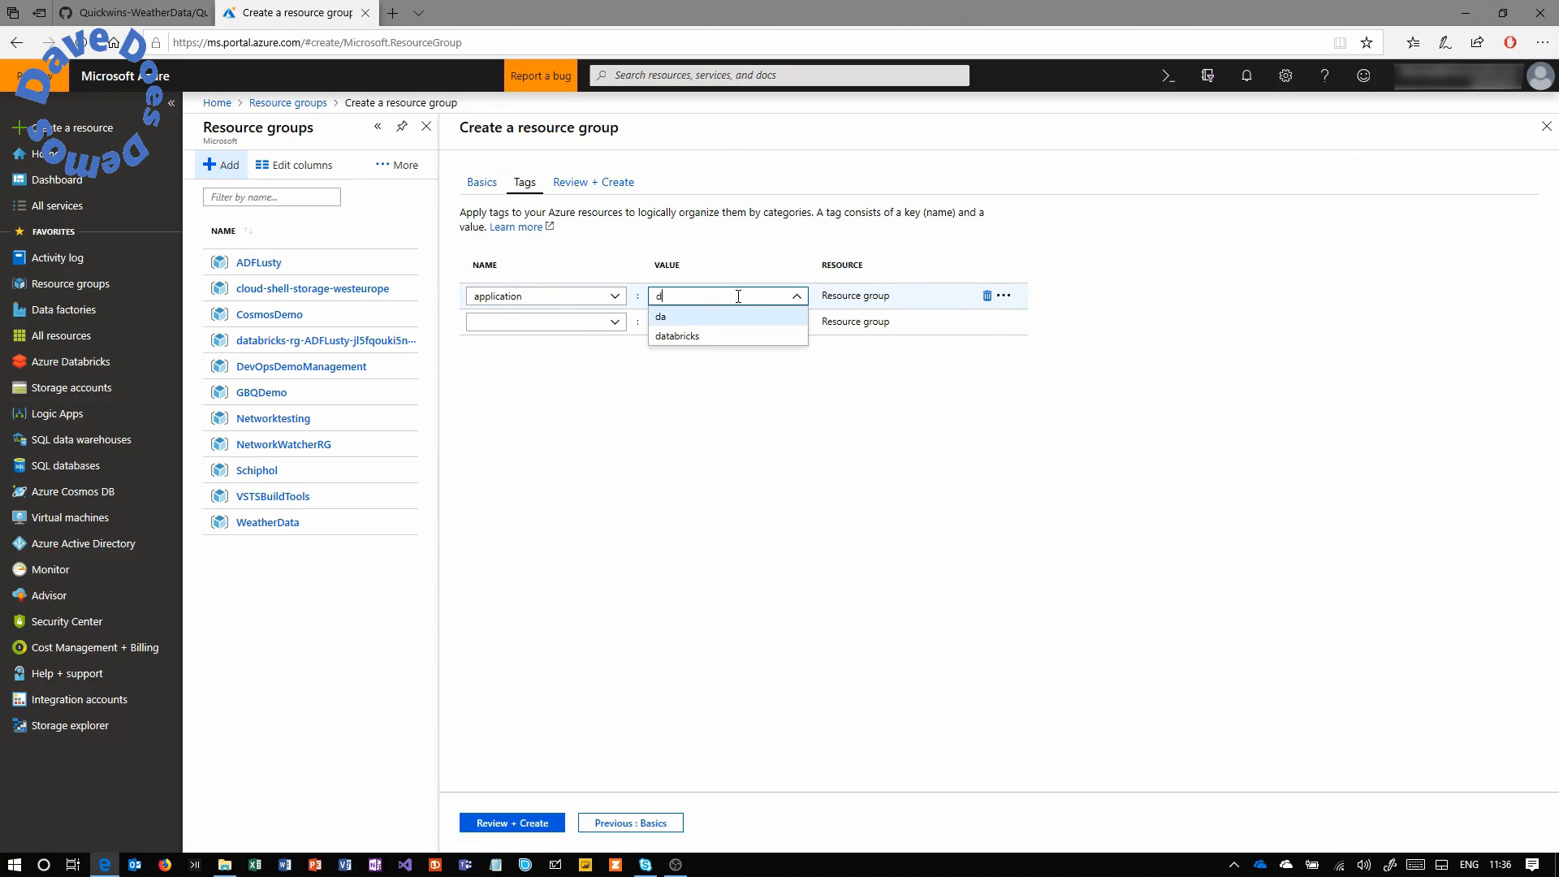
{"action": "type", "text": "emo"}
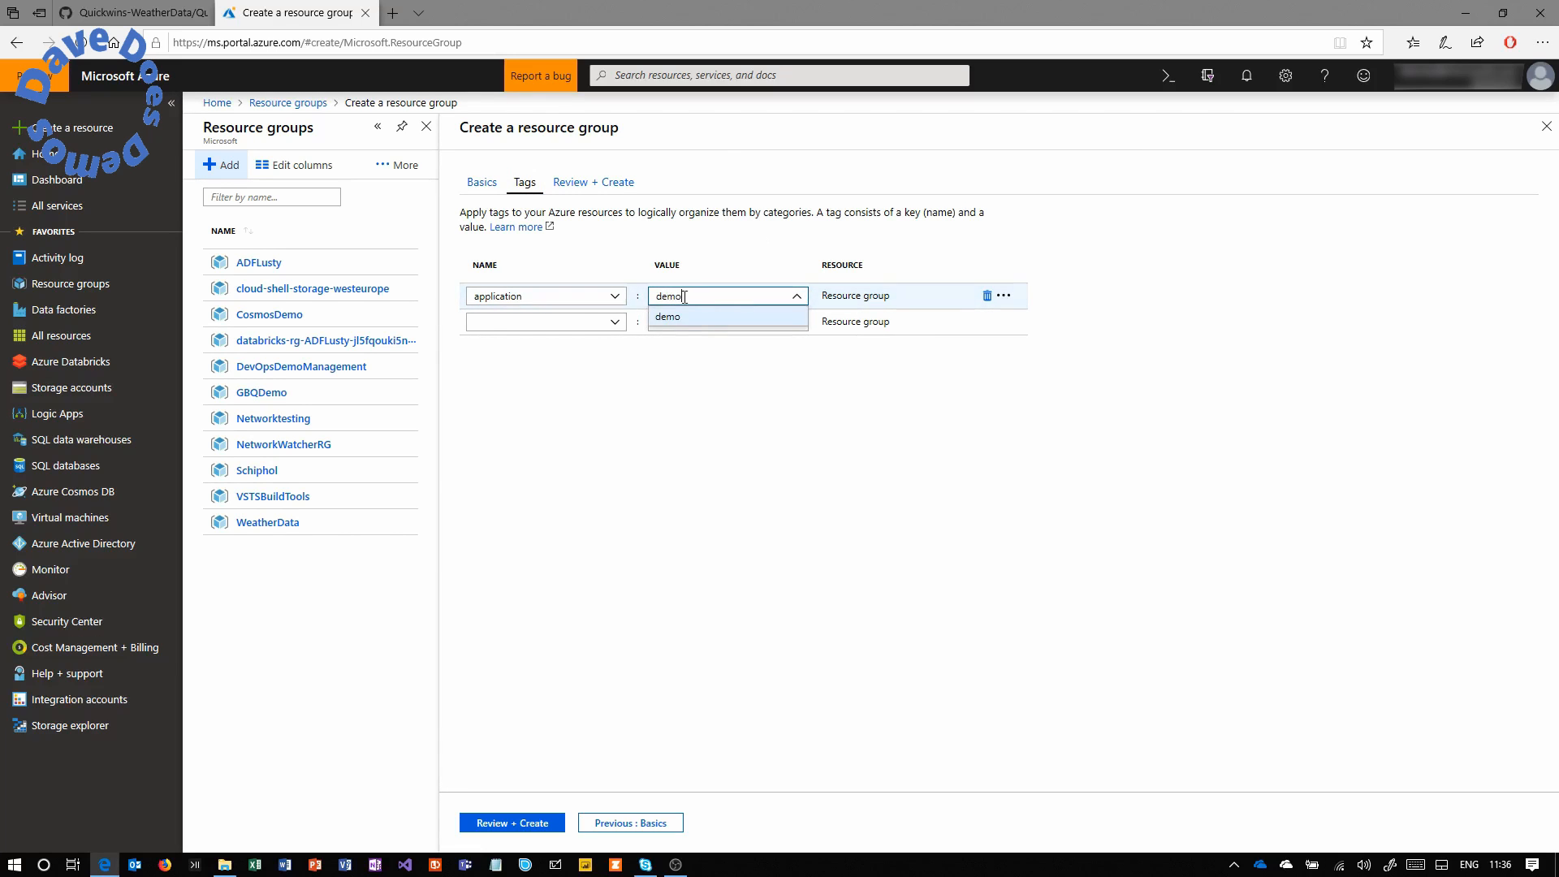
{"action": "left_click", "coordinate": [693, 318]}
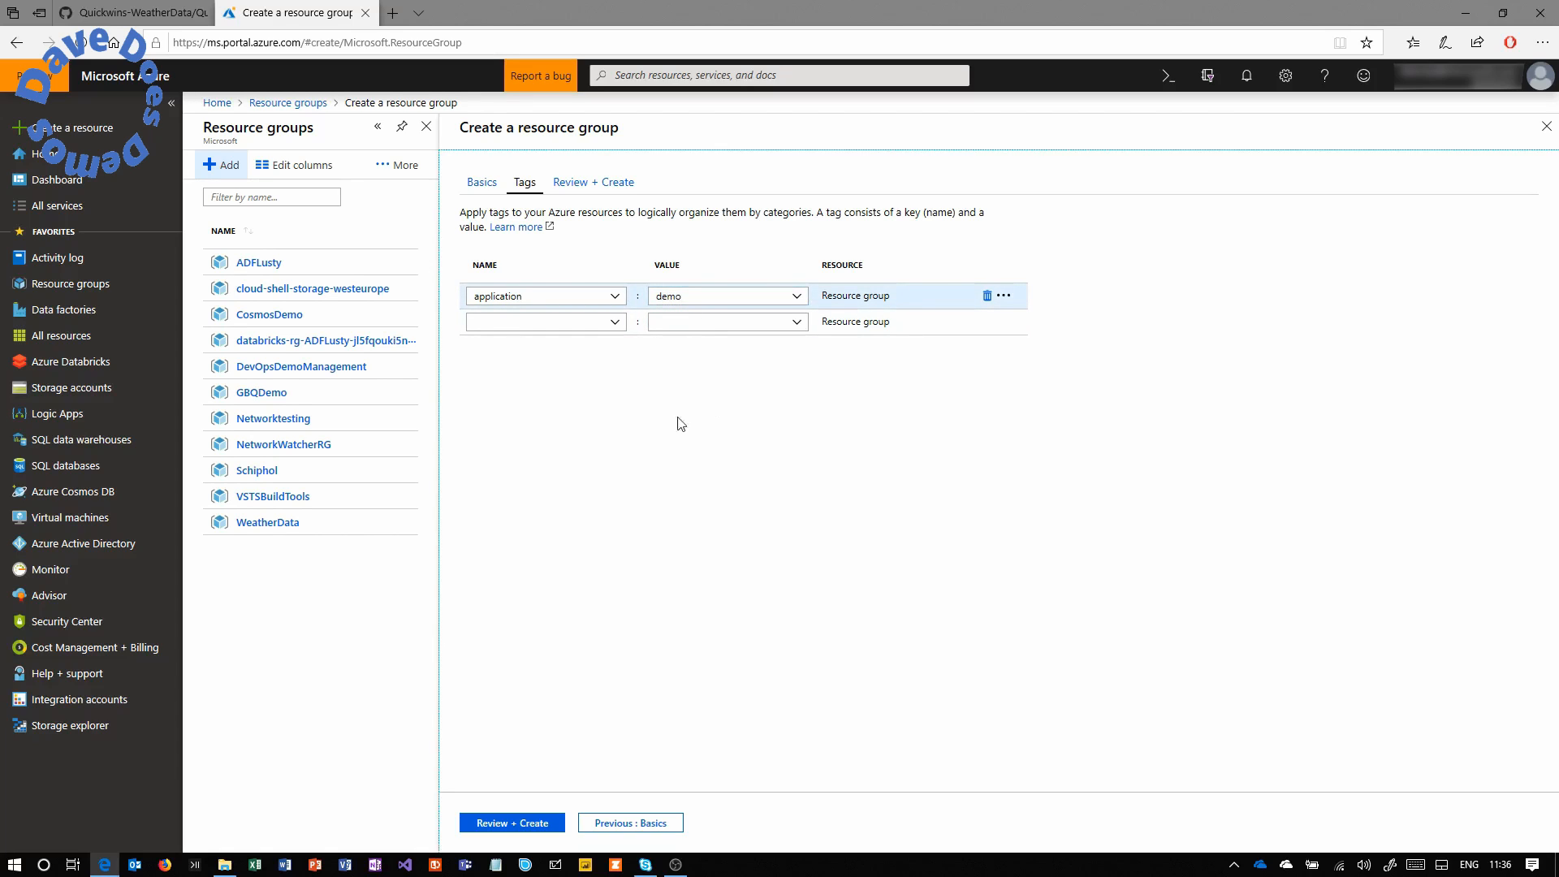
{"action": "left_click", "coordinate": [526, 825]}
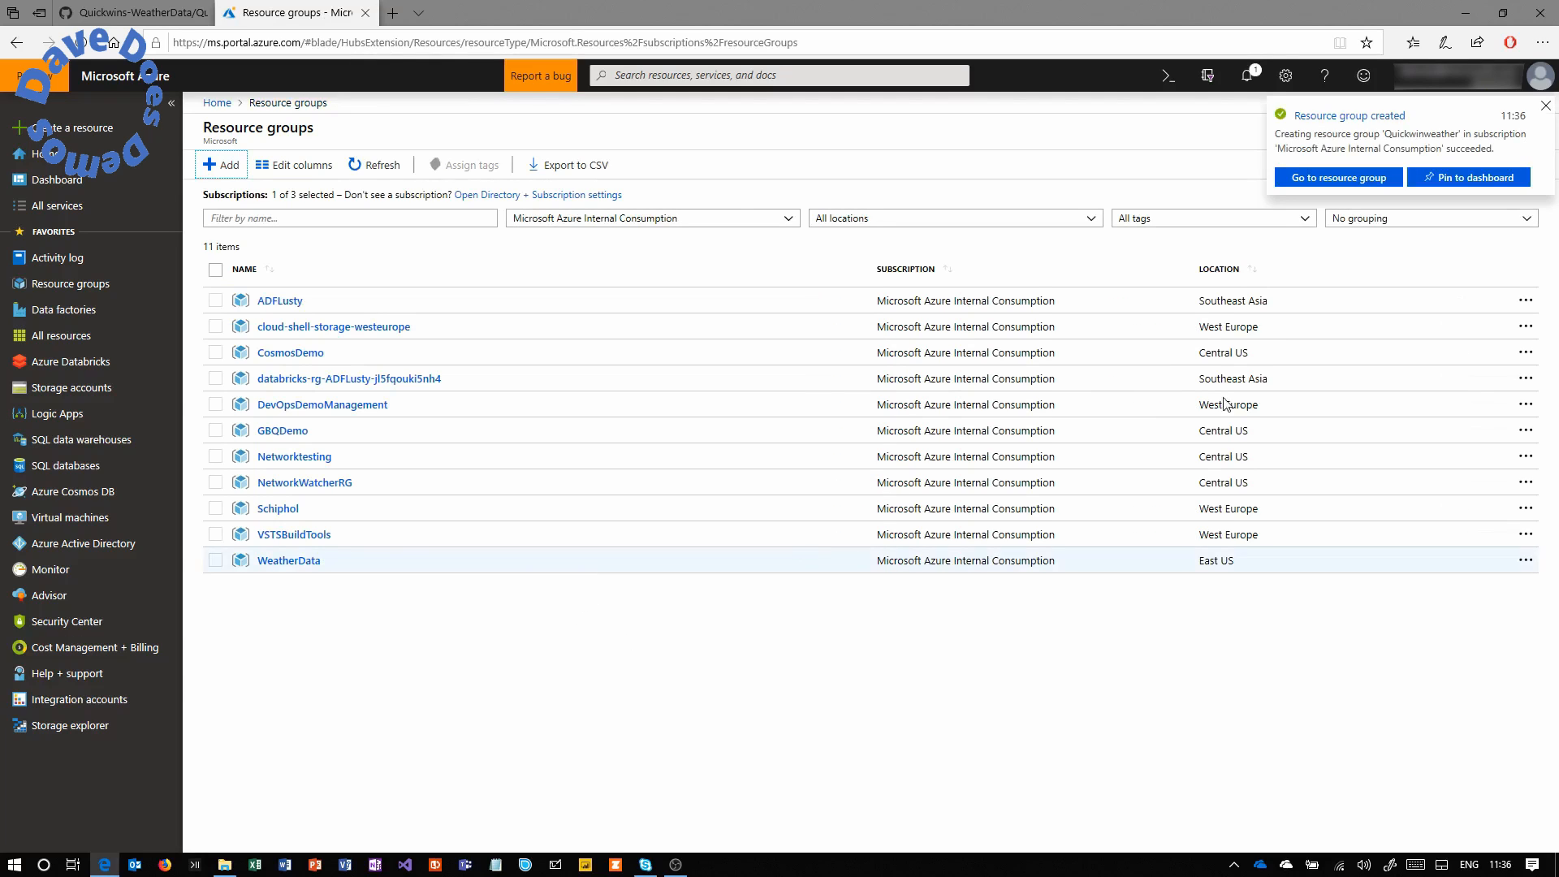
Filter resource groups by the application : demo tag and open Quickwinweather.
{"action": "left_click", "coordinate": [1283, 221]}
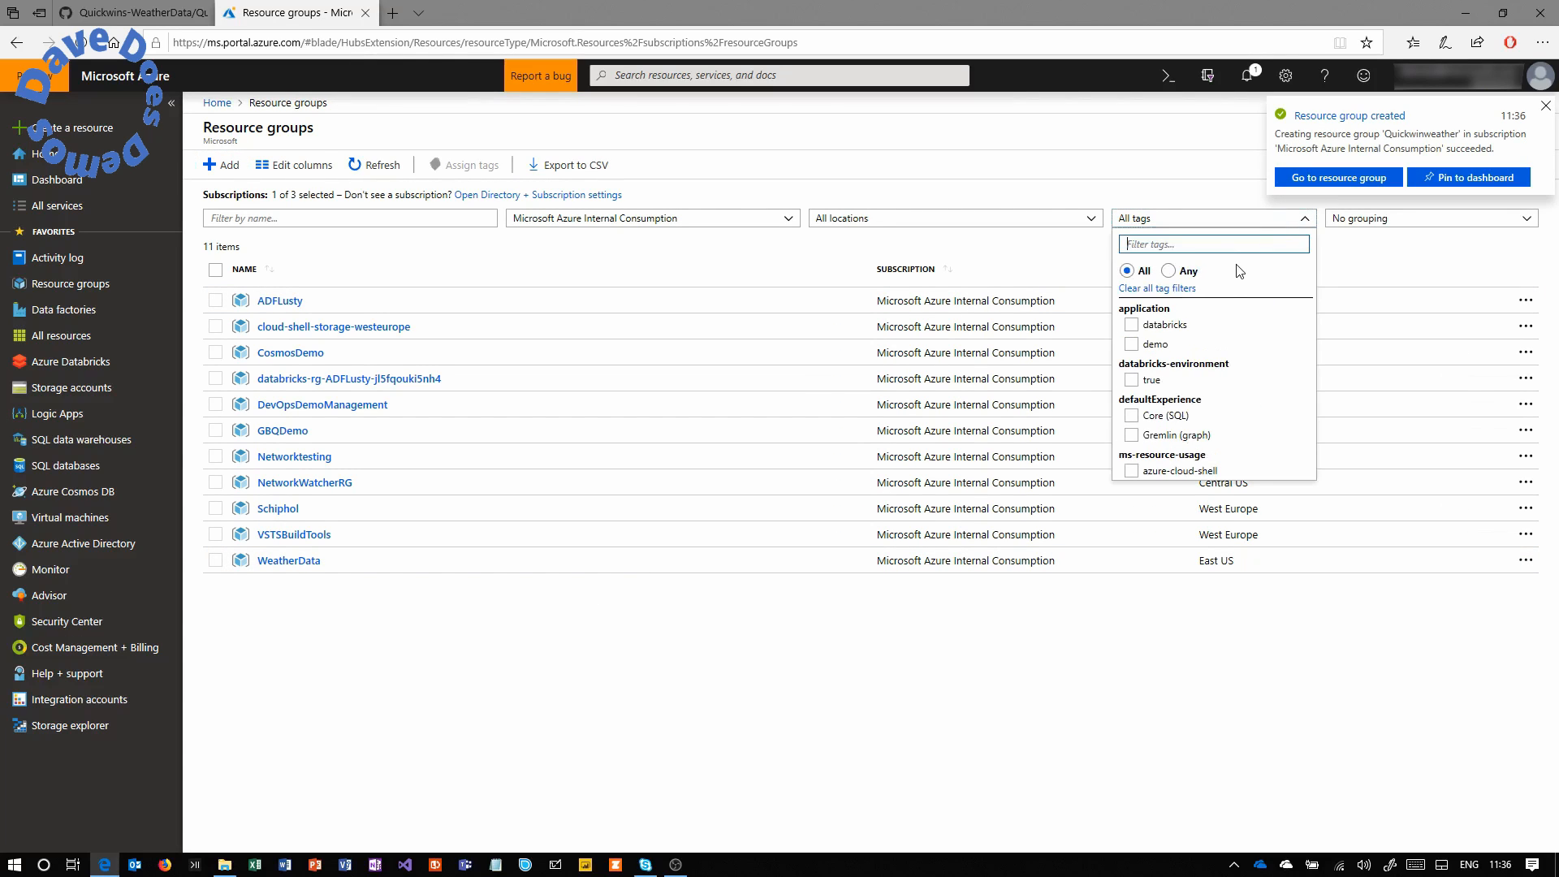
{"action": "left_click", "coordinate": [1157, 348]}
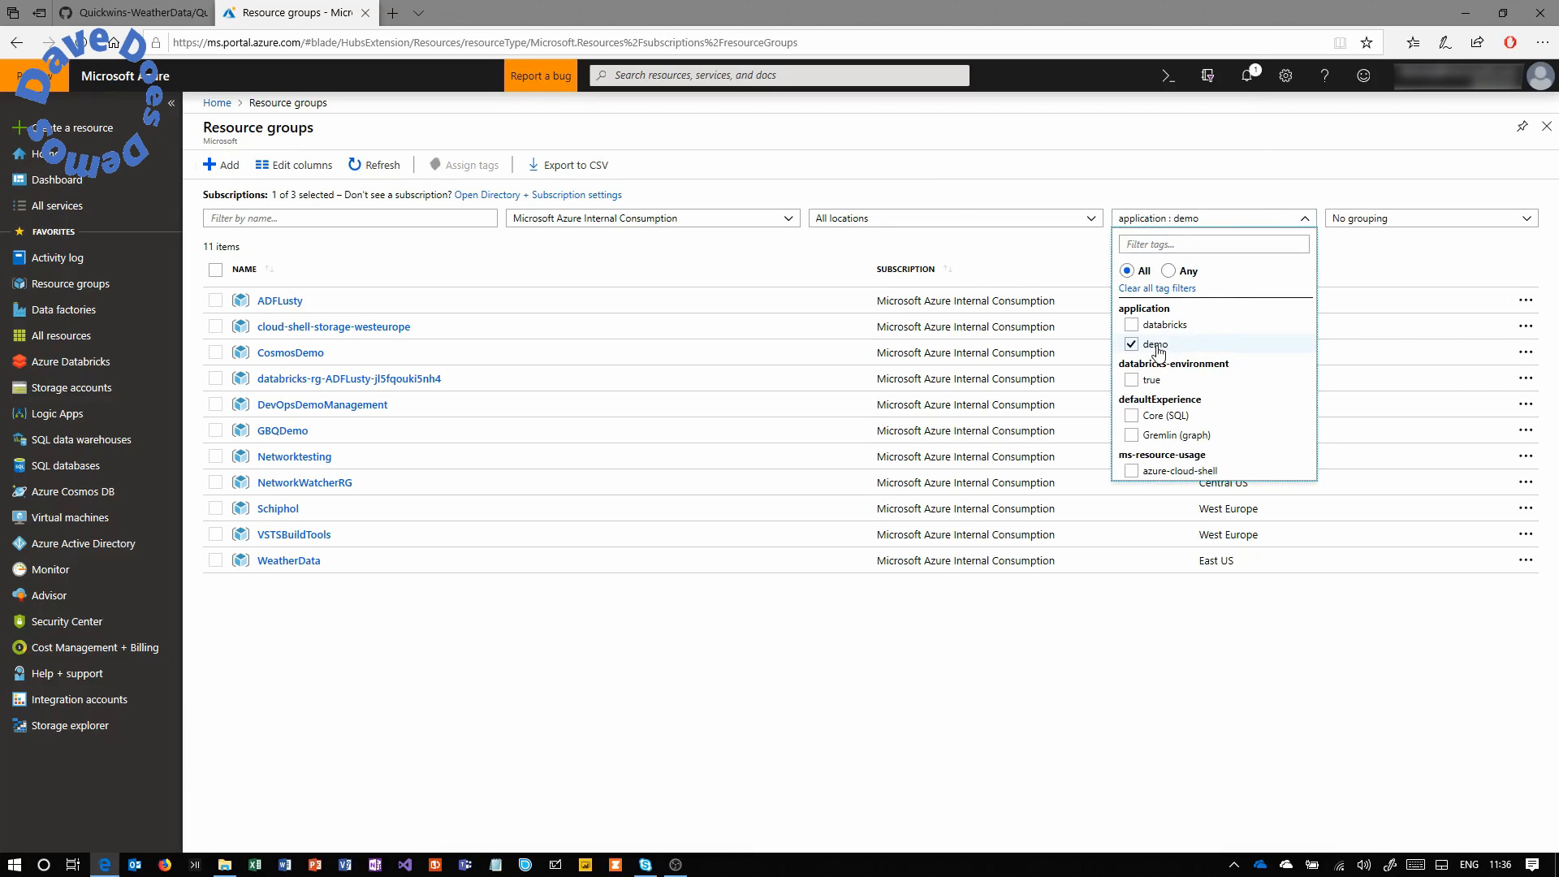
{"action": "left_click", "coordinate": [1404, 244]}
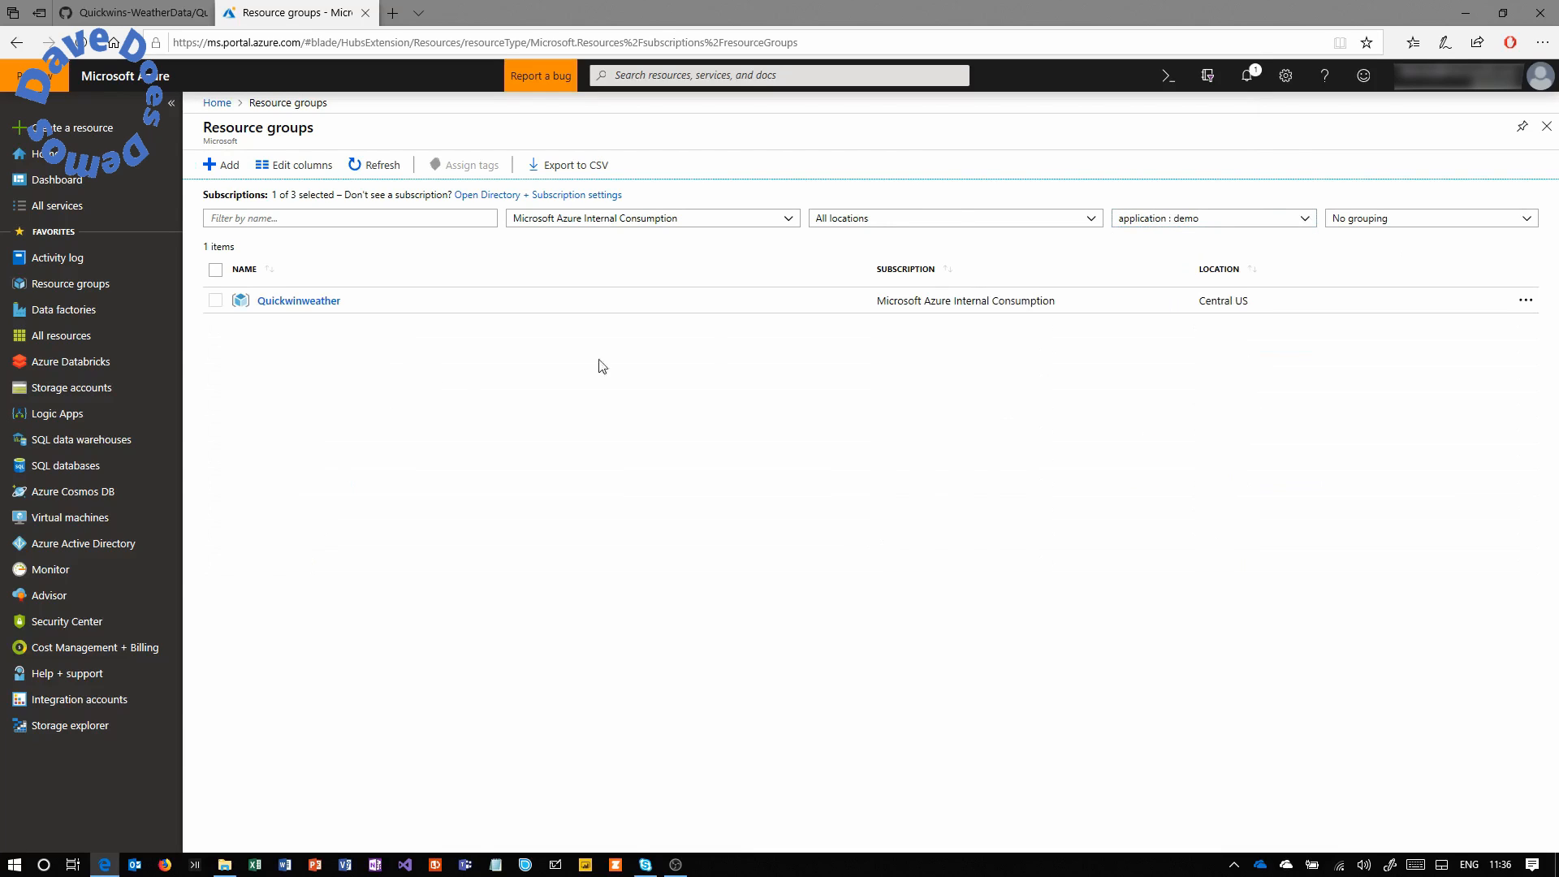
{"action": "left_click", "coordinate": [306, 309]}
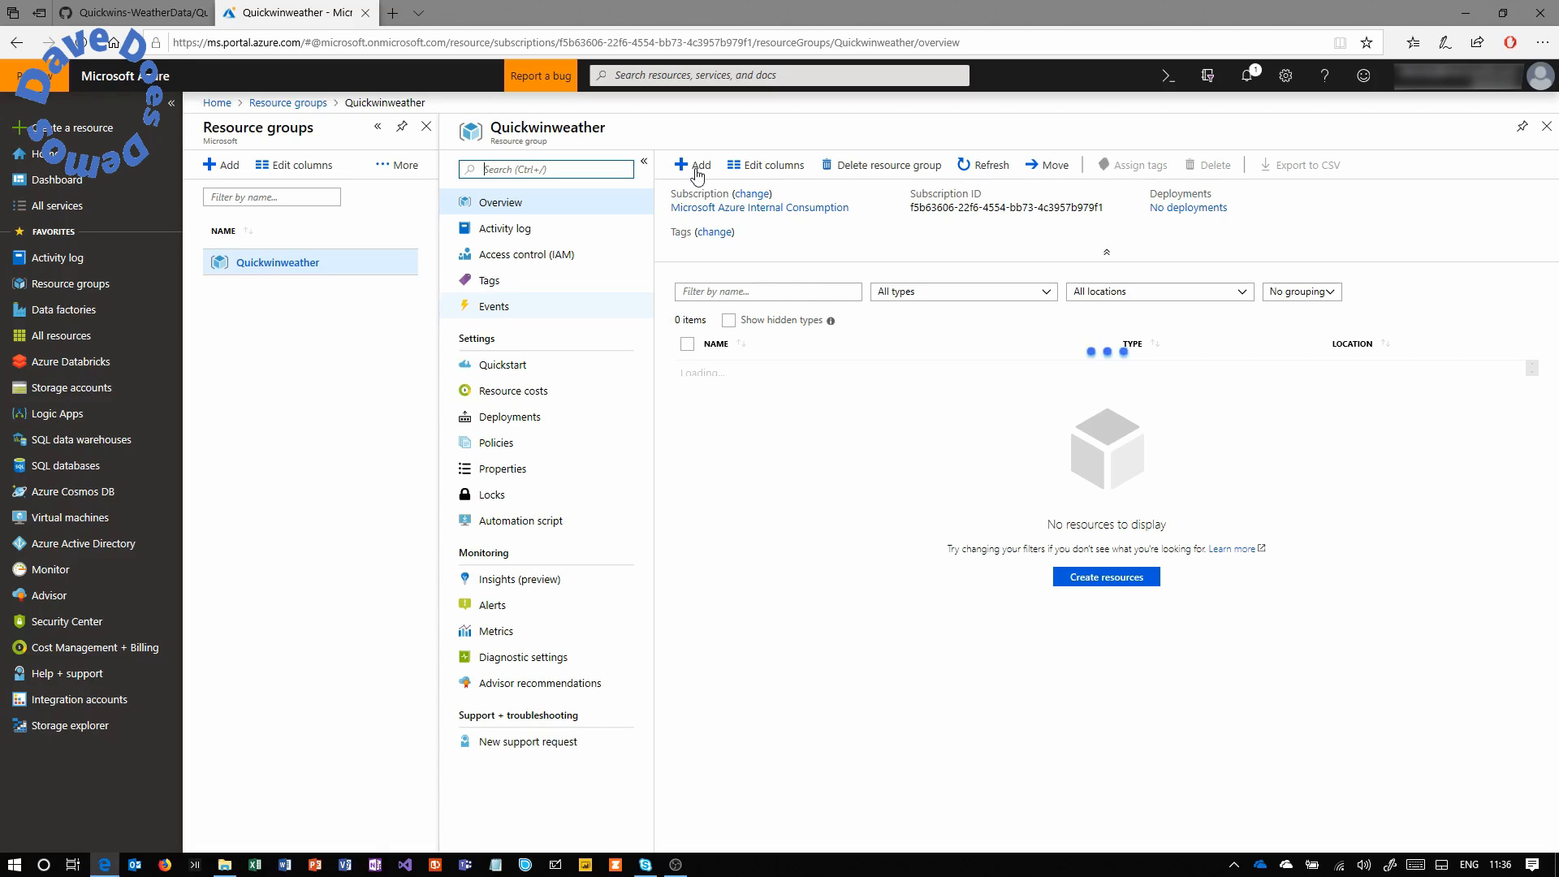
Search the Marketplace for 'storage' and open Storage account - blob, file, table, queue.
{"action": "left_click", "coordinate": [697, 170]}
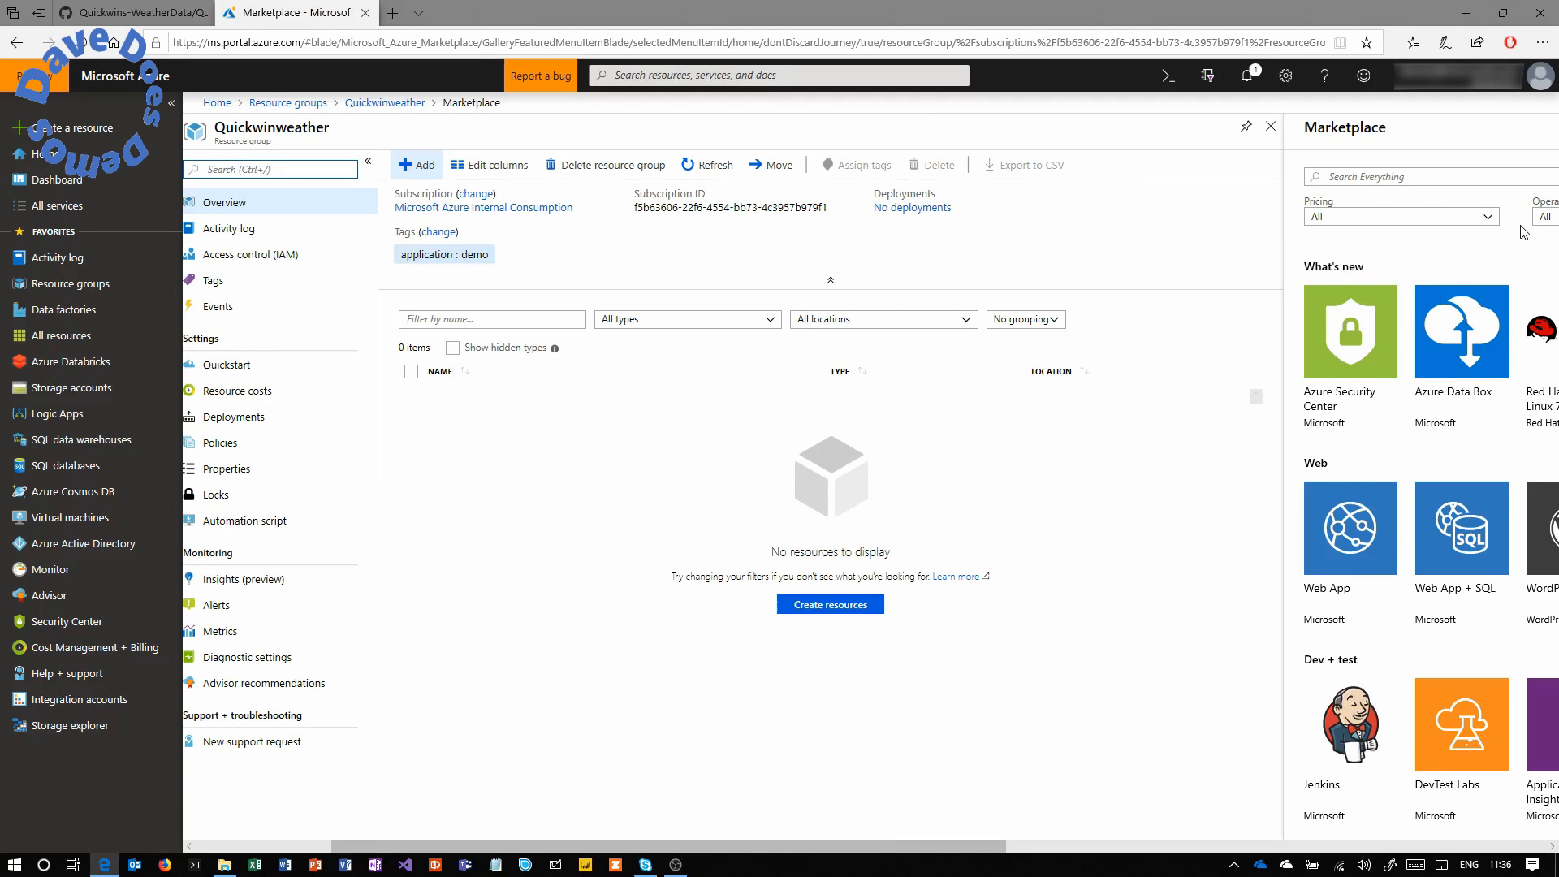
{"action": "left_click", "coordinate": [1470, 175]}
{"action": "type", "text": "storage"}
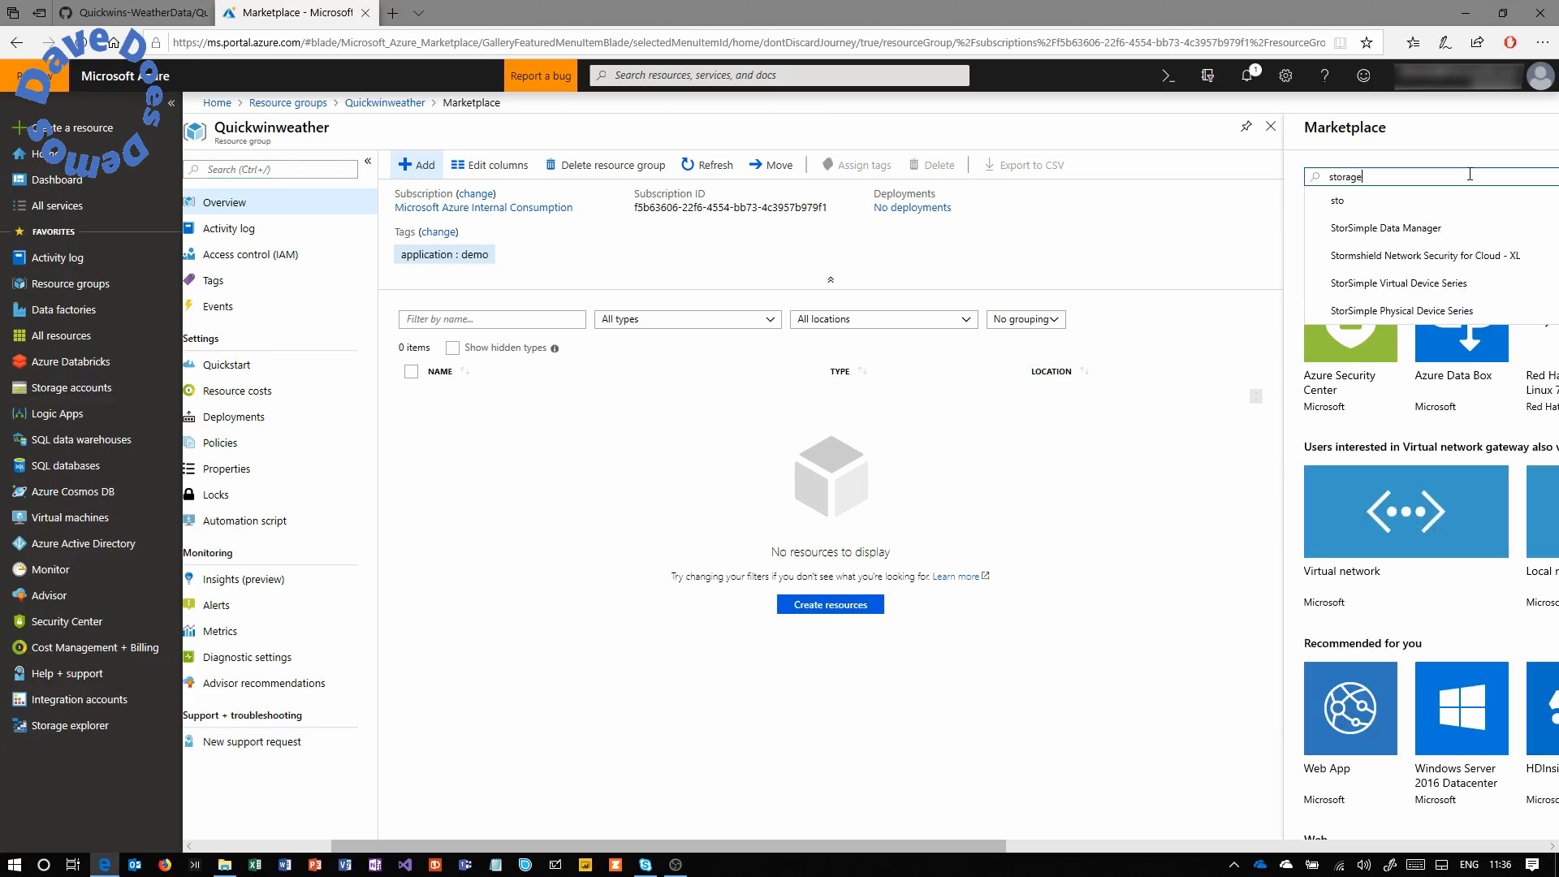
{"action": "key", "text": "Return"}
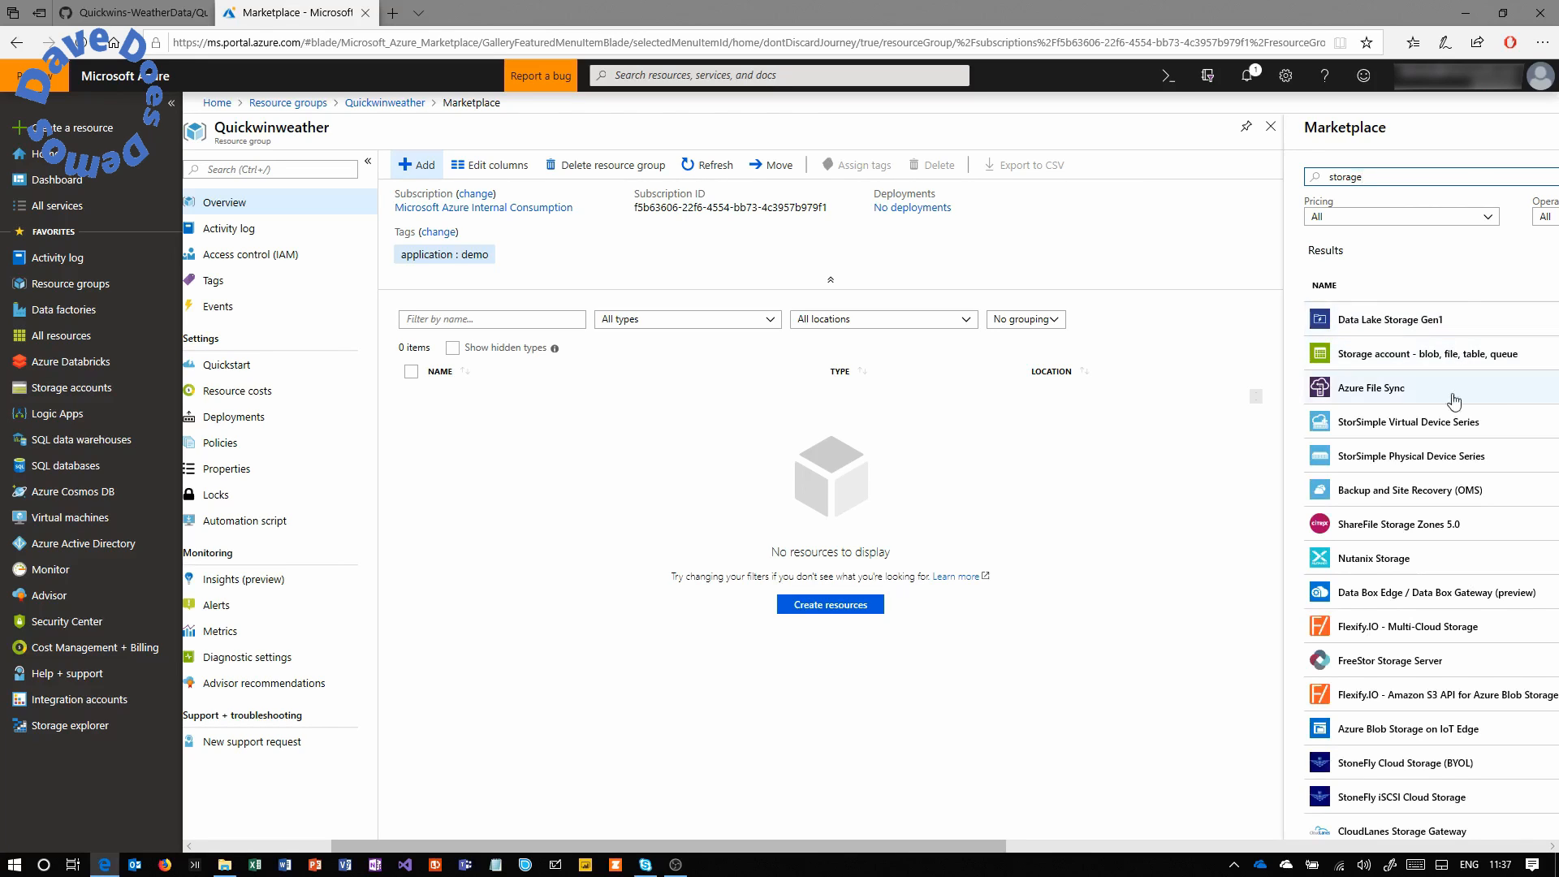
{"action": "left_click", "coordinate": [1434, 365]}
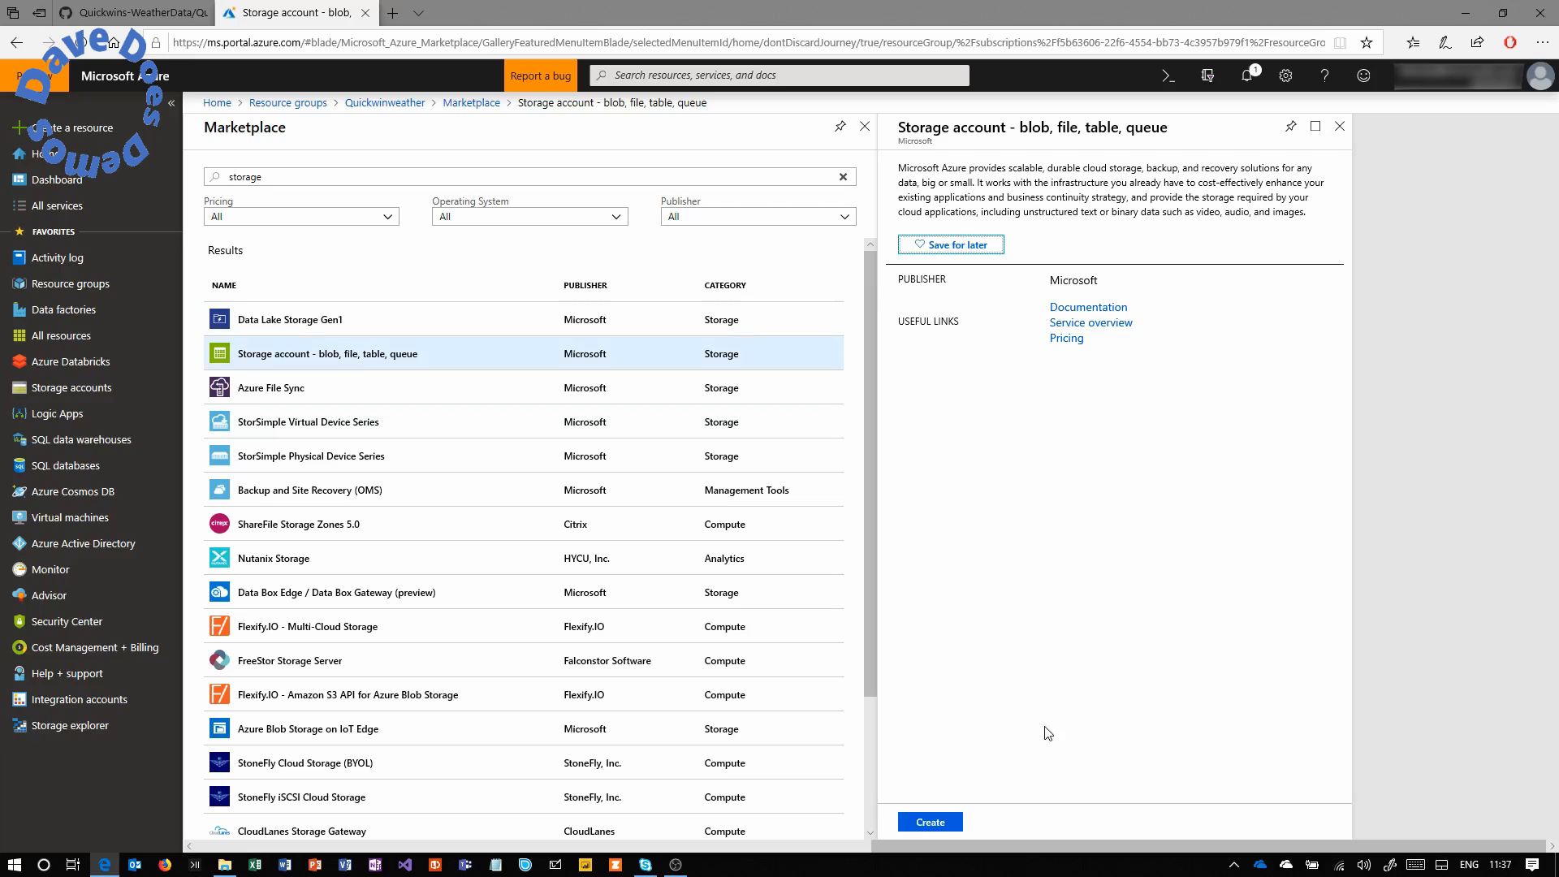
Start a storage account named lusty20190105 in Quickwinweather, located in Central US.
{"action": "left_click", "coordinate": [932, 825]}
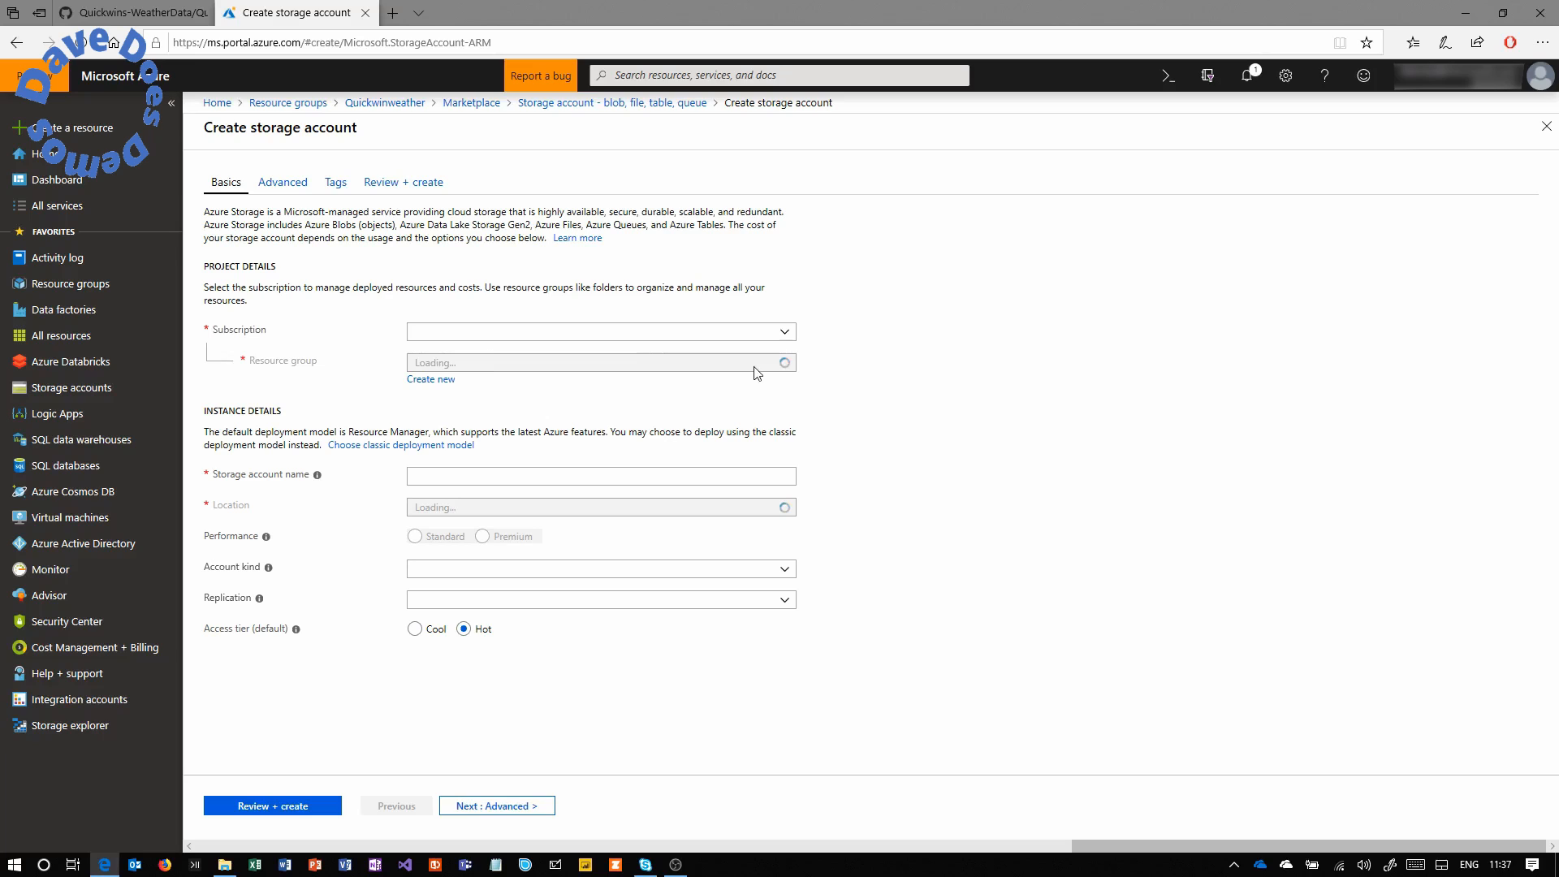
{"action": "left_click", "coordinate": [783, 363]}
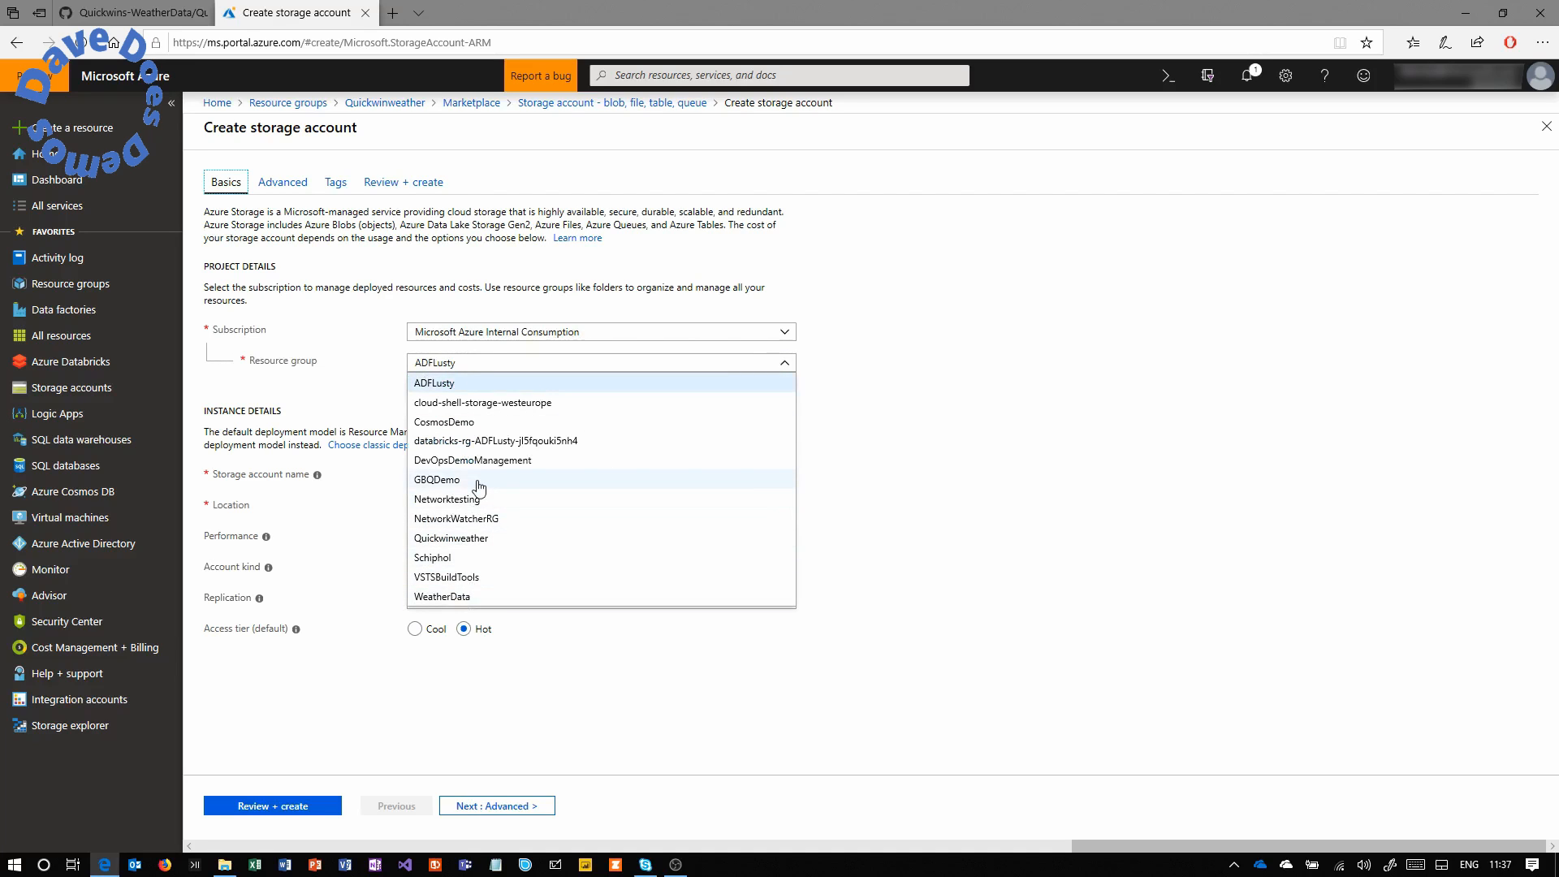
{"action": "left_click", "coordinate": [477, 540]}
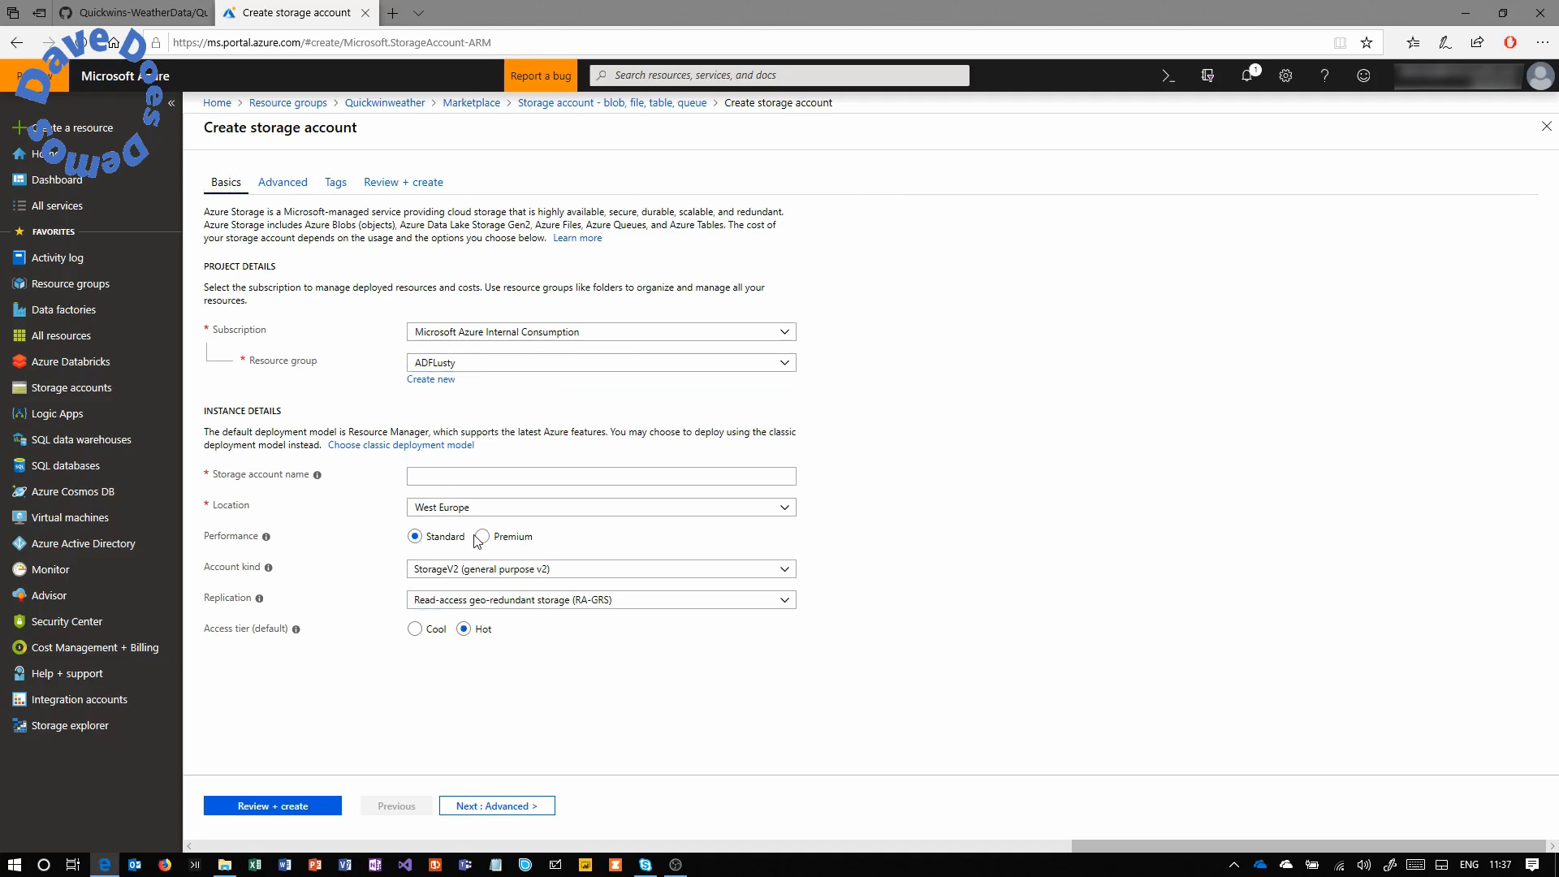
{"action": "left_click", "coordinate": [502, 481]}
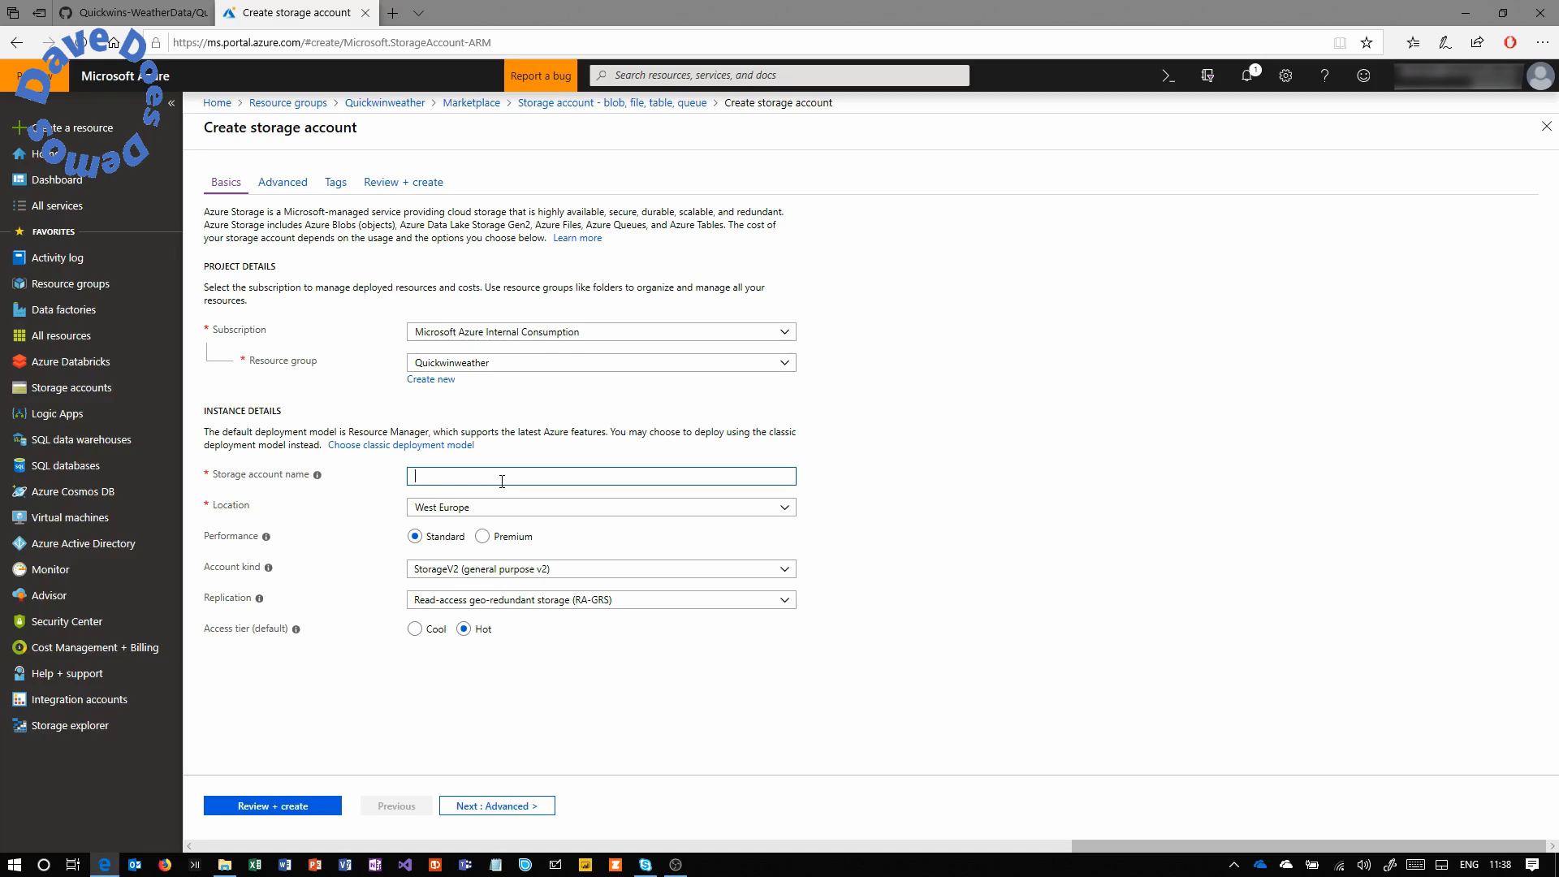
{"action": "type", "text": "lusty20190105"}
{"action": "left_click", "coordinate": [514, 507]}
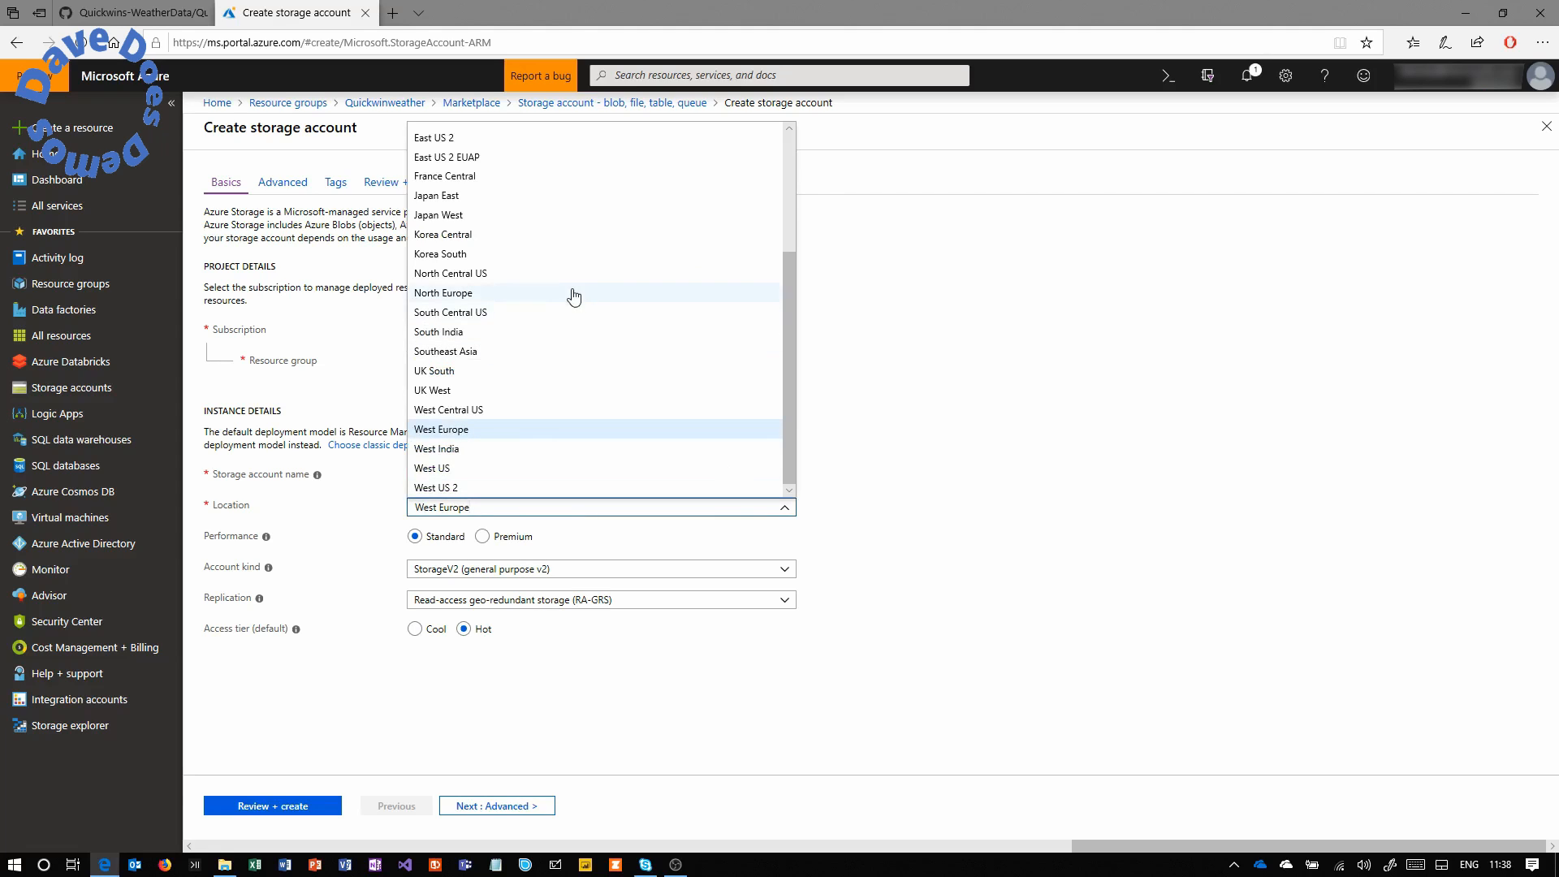
{"action": "left_click", "coordinate": [791, 229]}
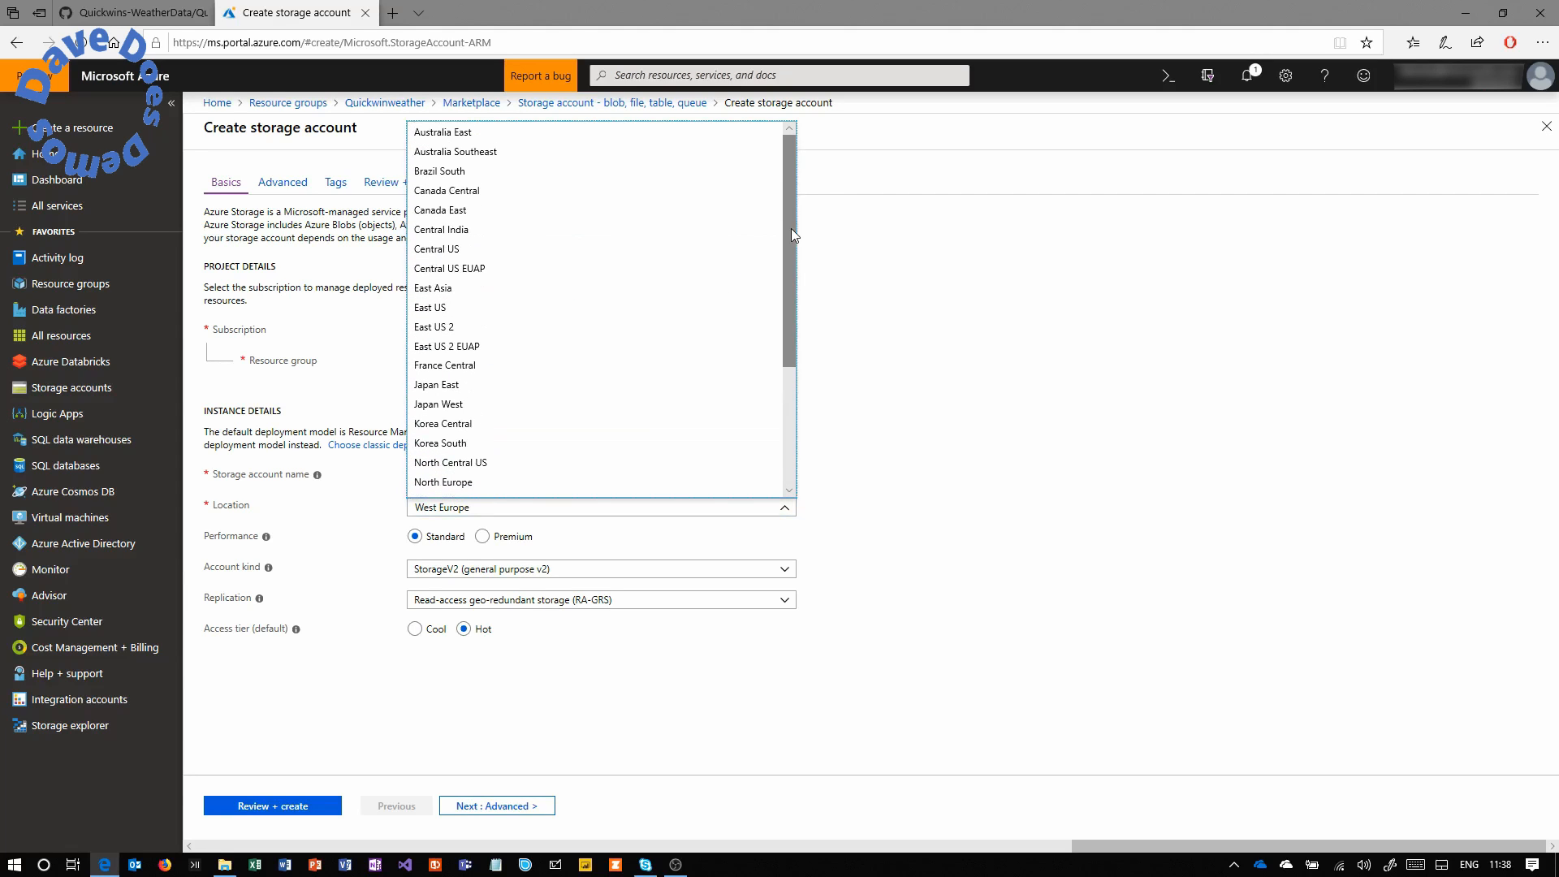
{"action": "left_click", "coordinate": [527, 250]}
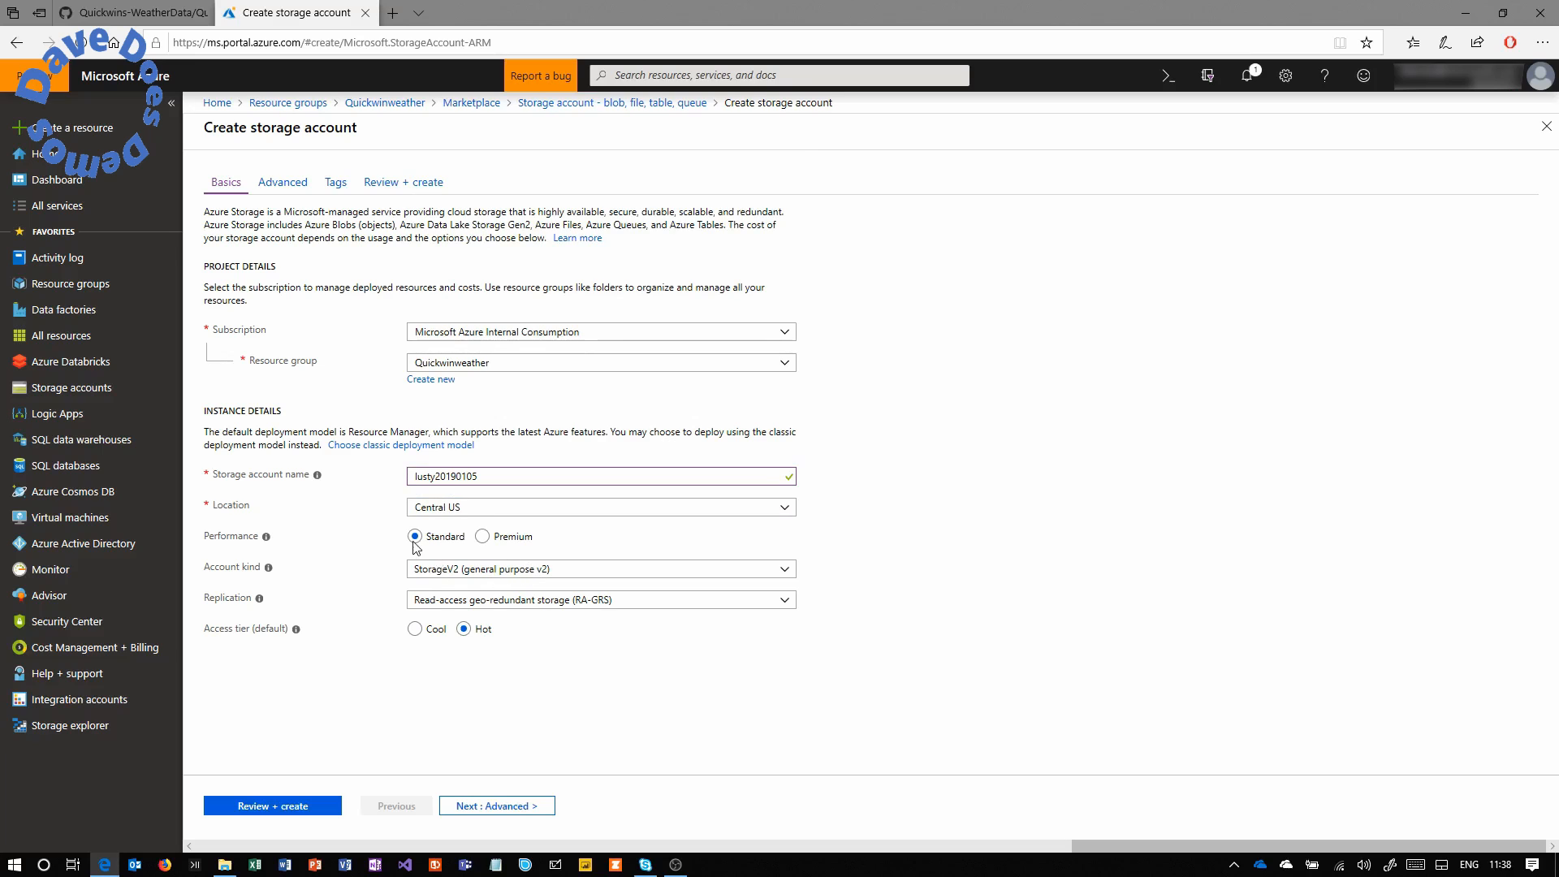
Keep StorageV2 kind, set LRS replication, then review and create the account.
{"action": "left_click", "coordinate": [509, 570]}
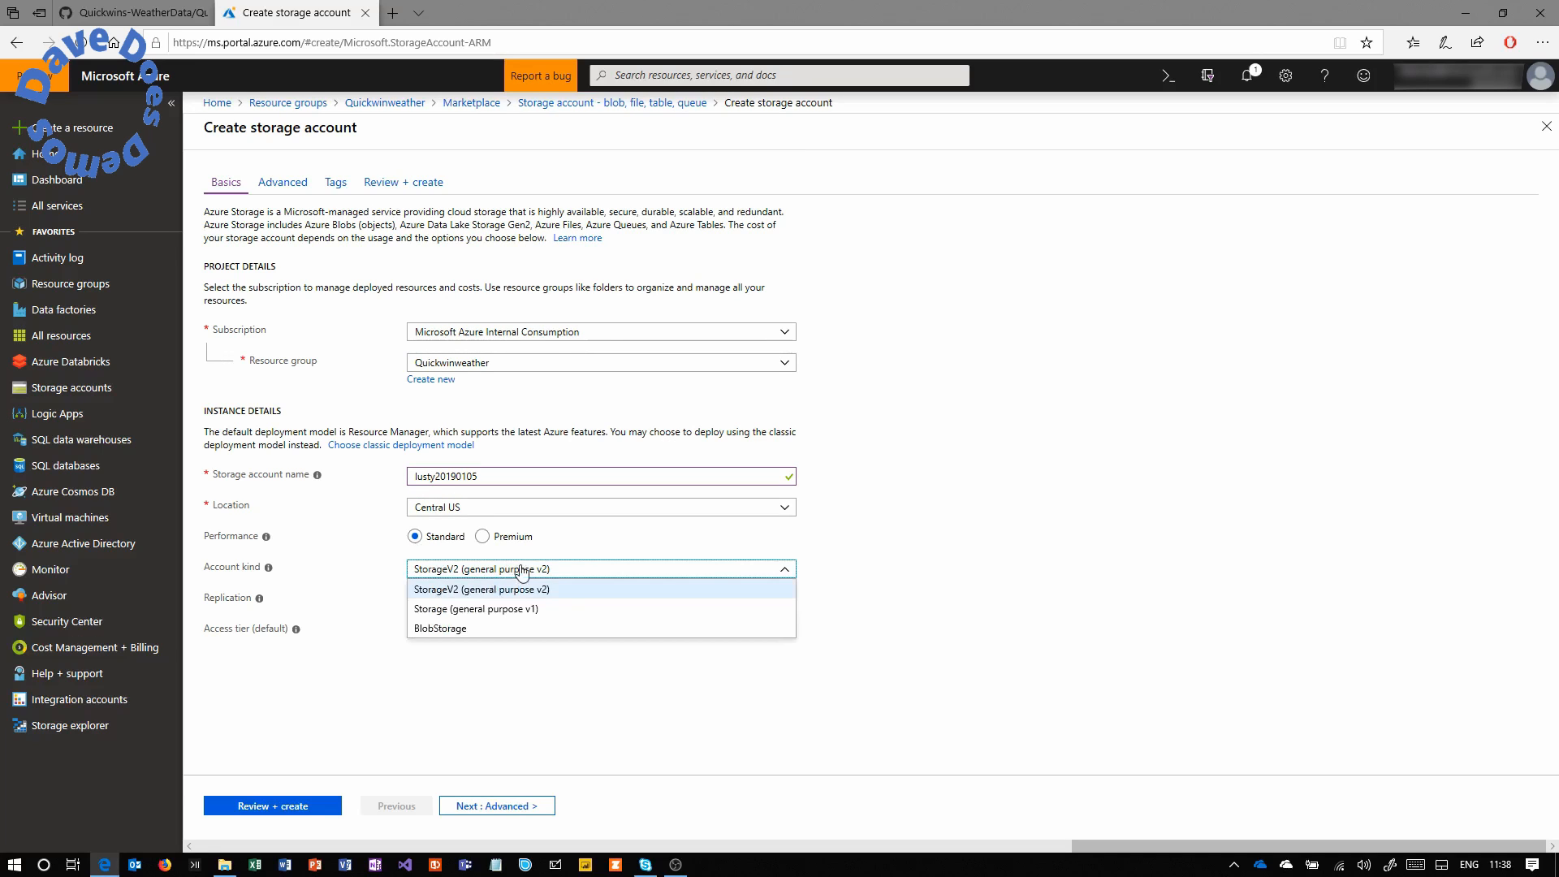
{"action": "left_click", "coordinate": [583, 574]}
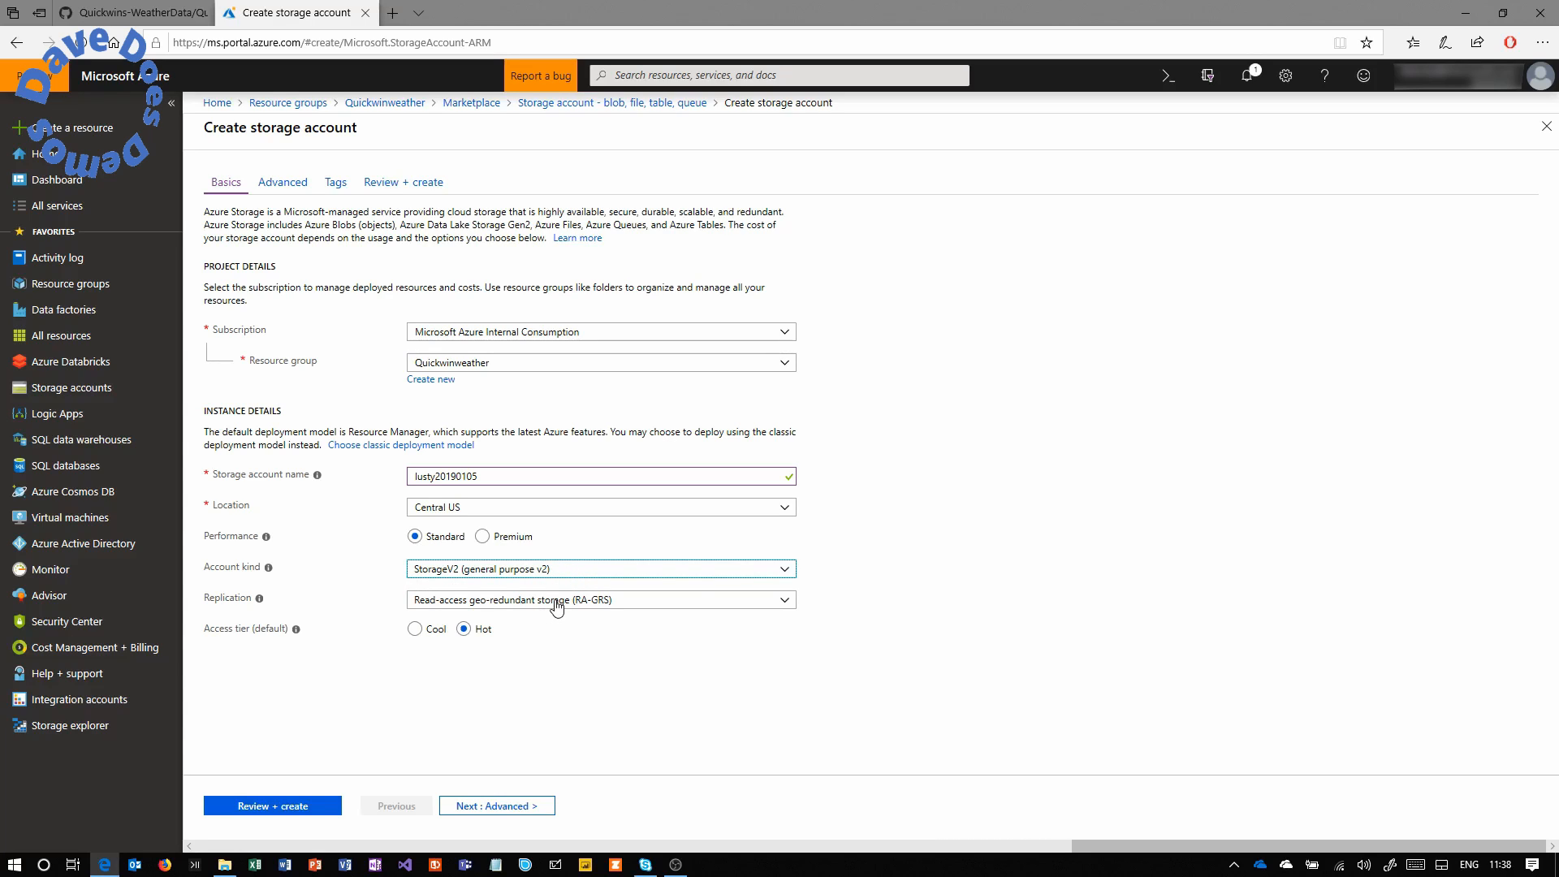
{"action": "left_click", "coordinate": [559, 605]}
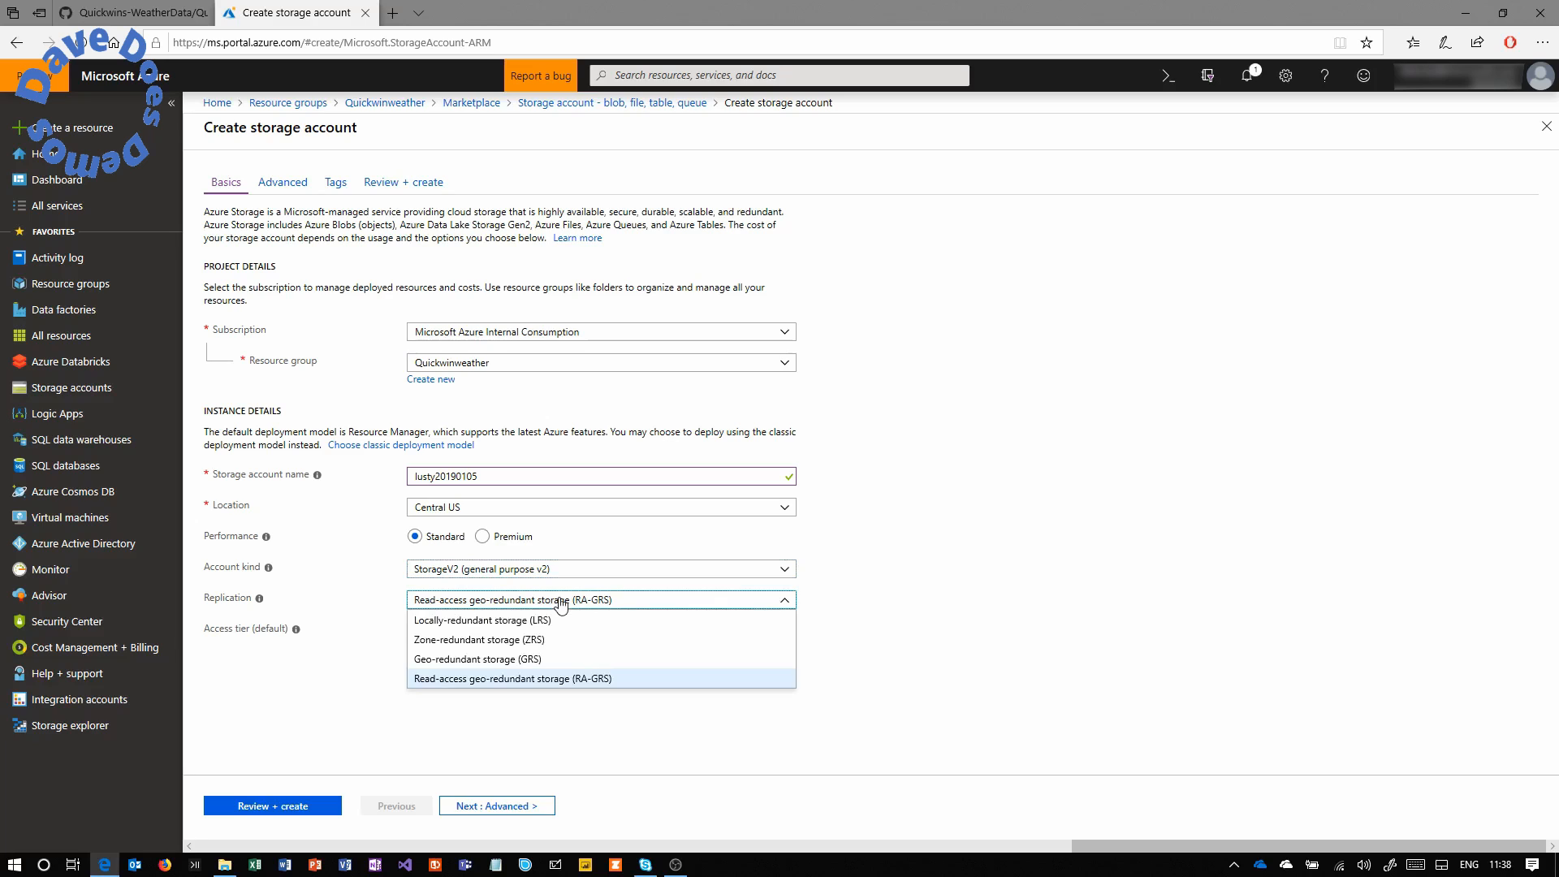
{"action": "left_click", "coordinate": [557, 623]}
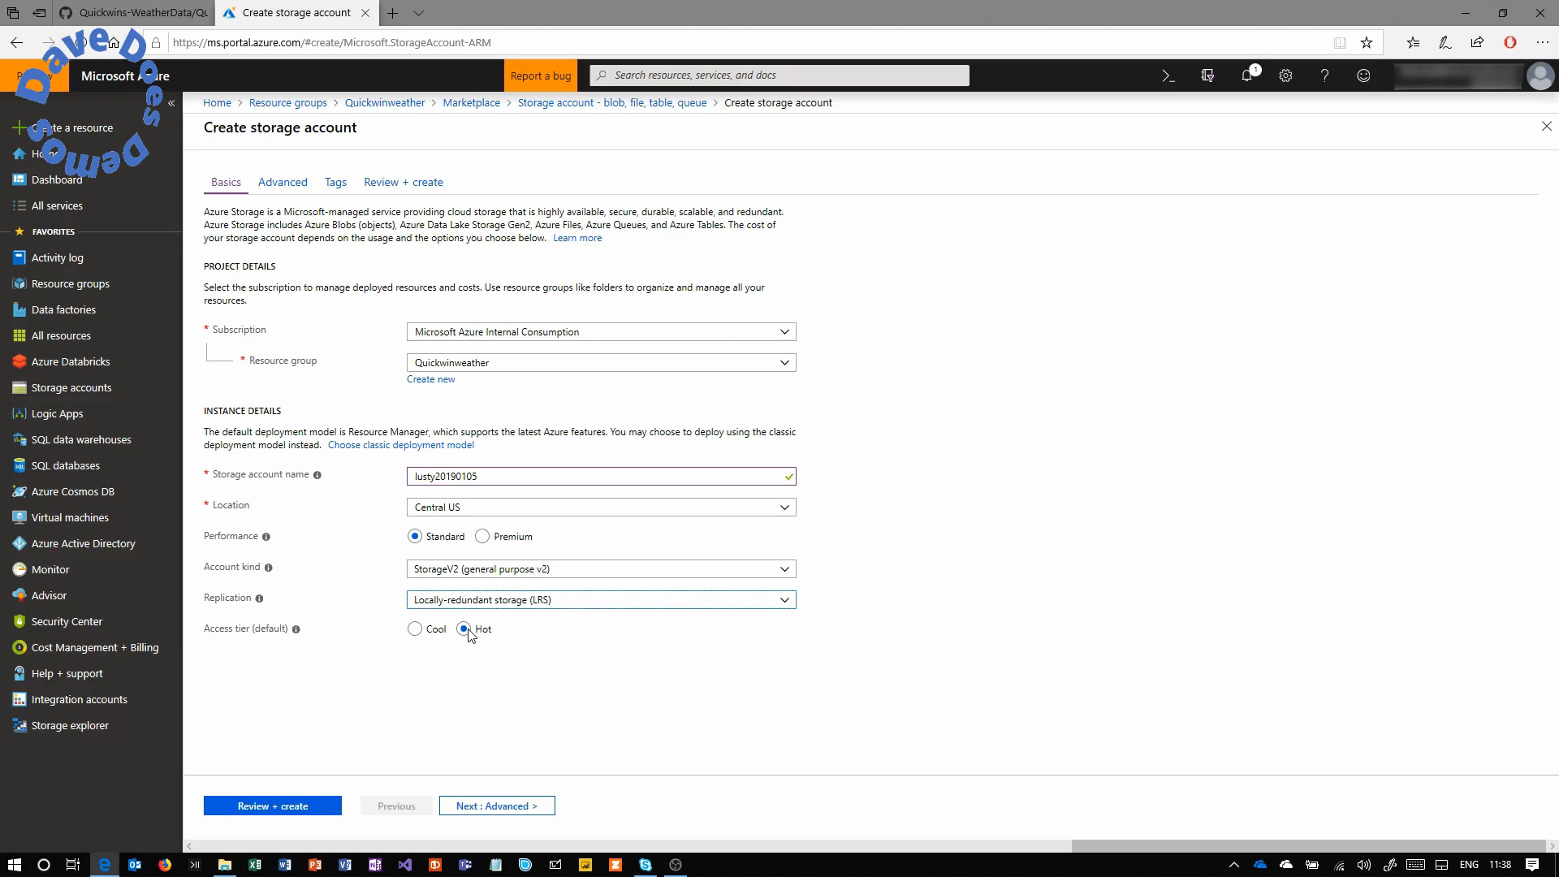
{"action": "left_click", "coordinate": [499, 806]}
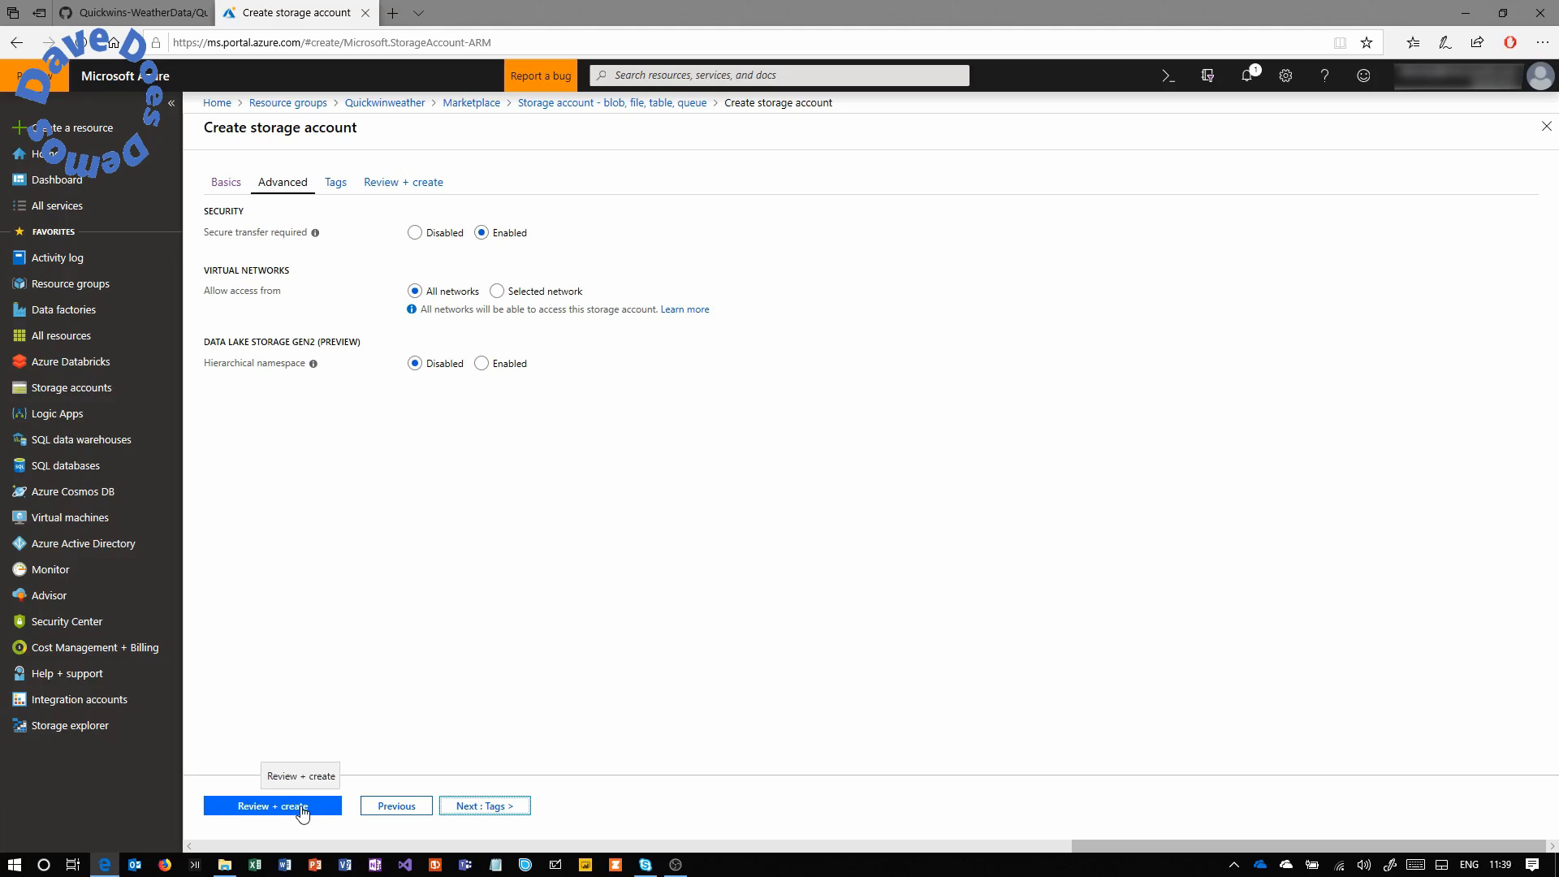
{"action": "left_click", "coordinate": [285, 806]}
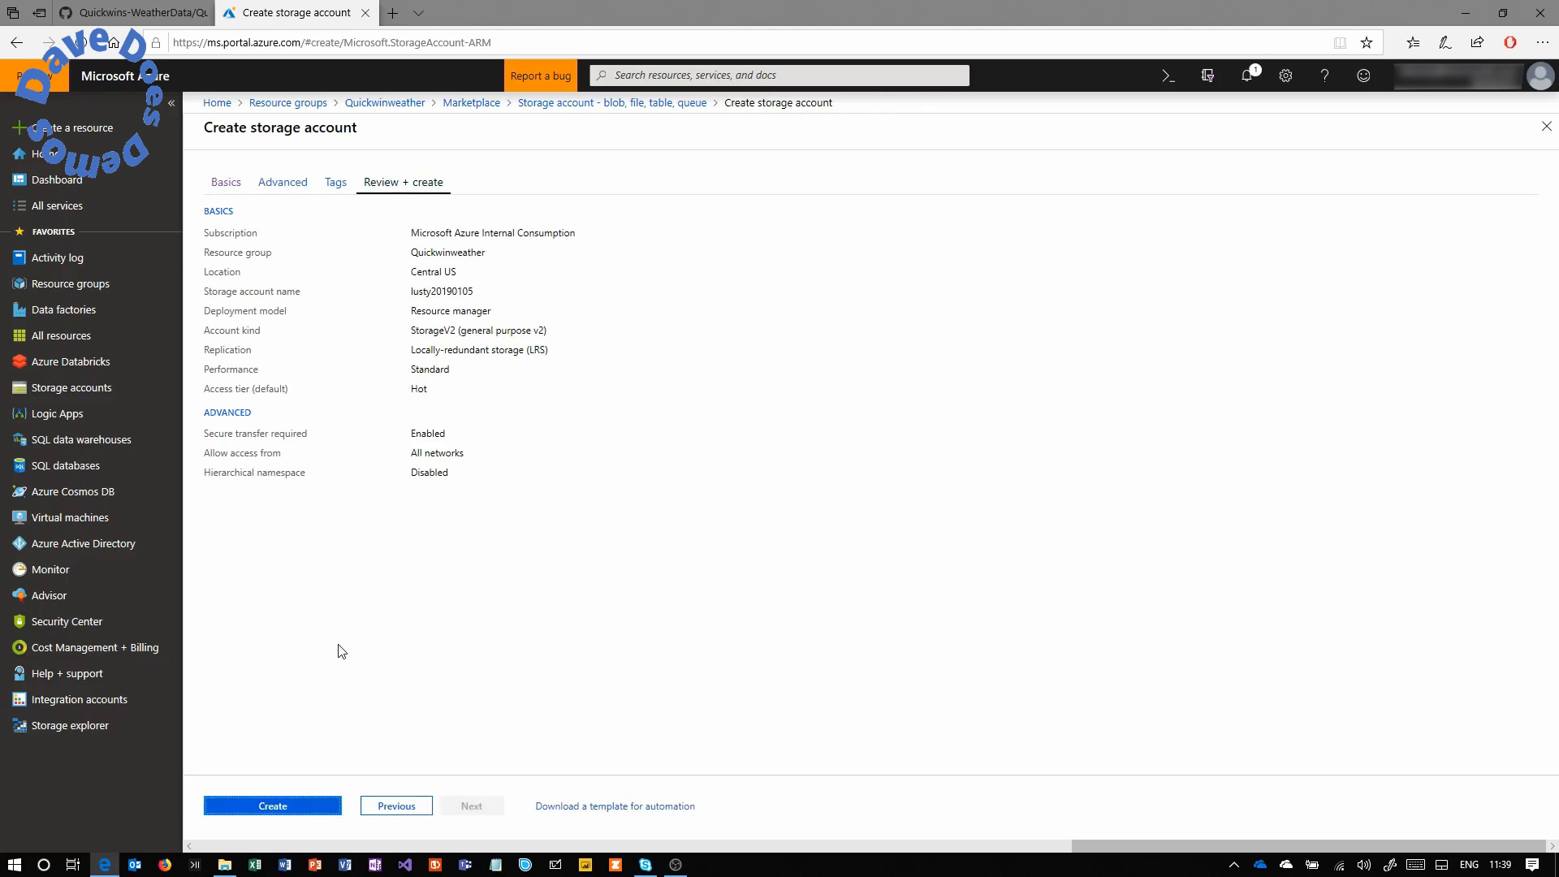
{"action": "left_click", "coordinate": [277, 808]}
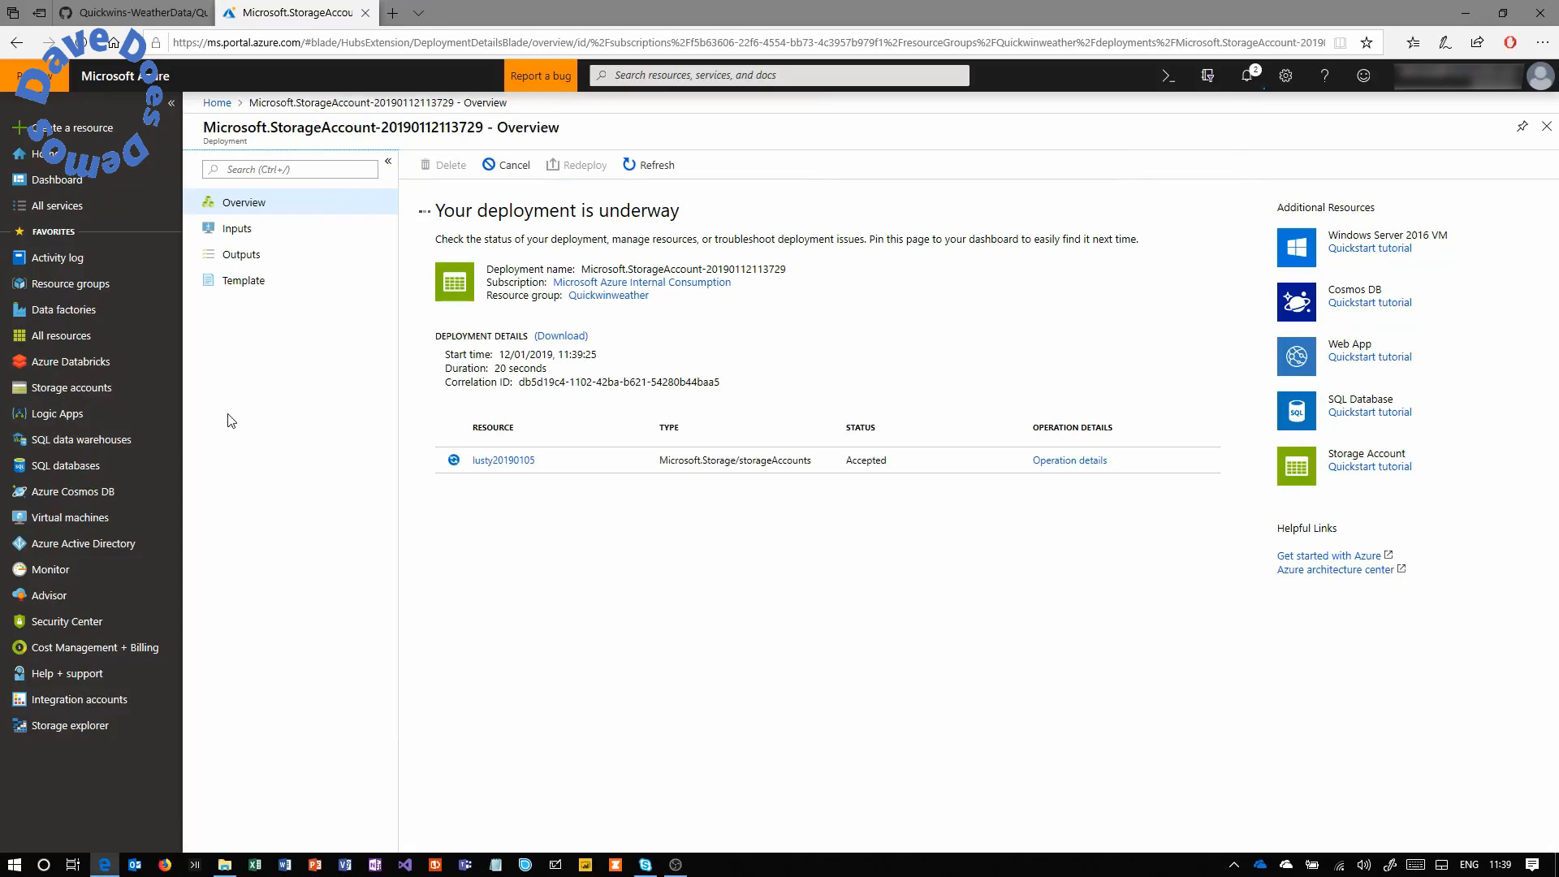
Search the Marketplace for 'logic app' and start creating a Logic App.
{"action": "left_click", "coordinate": [77, 129]}
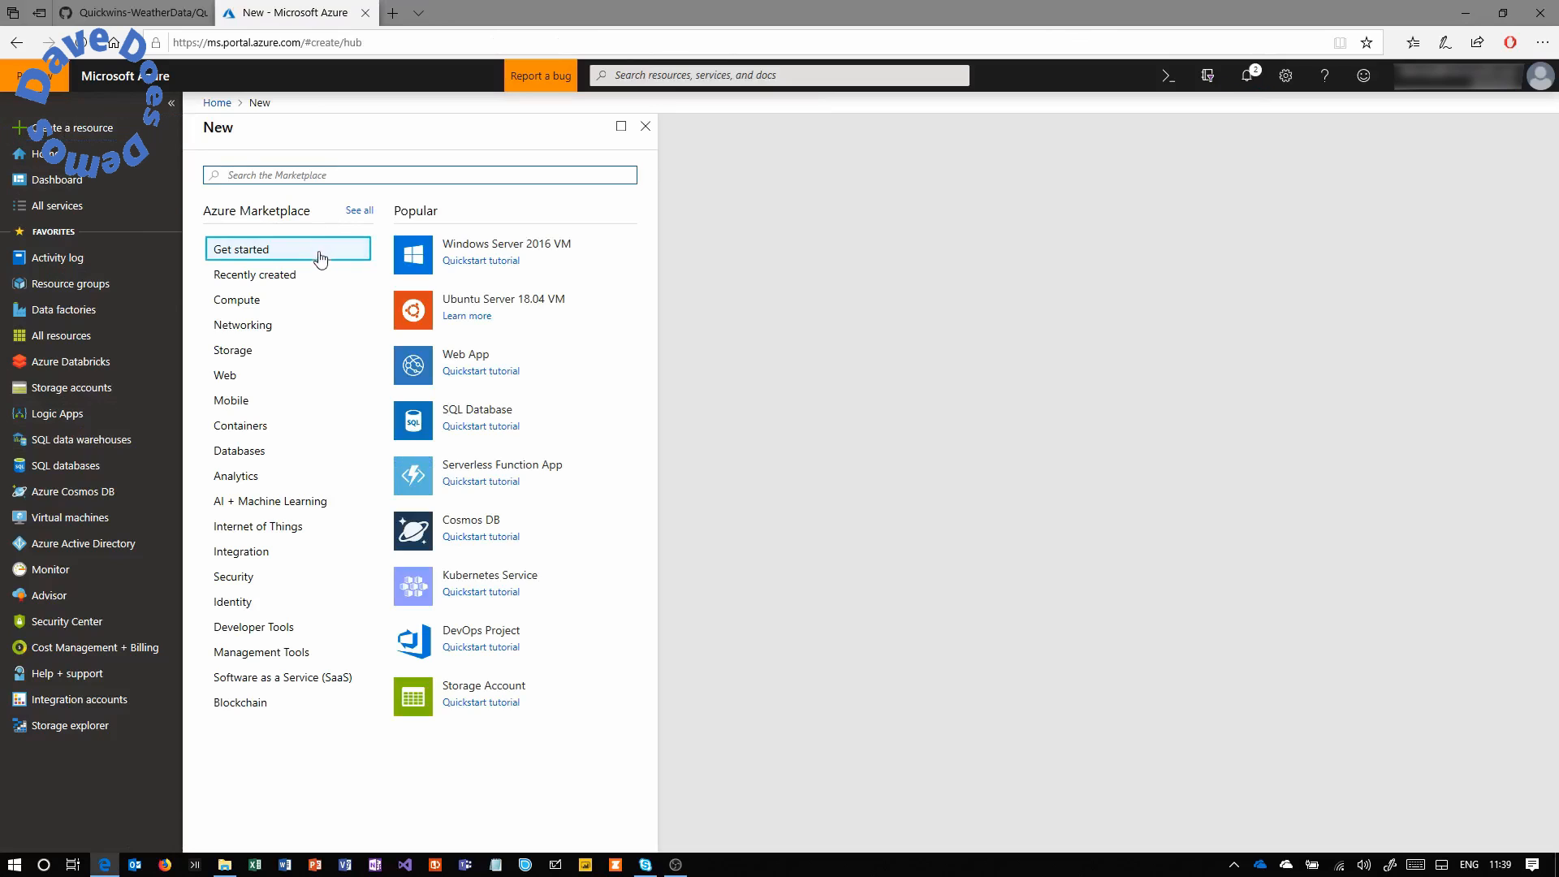
{"action": "type", "text": "l"}
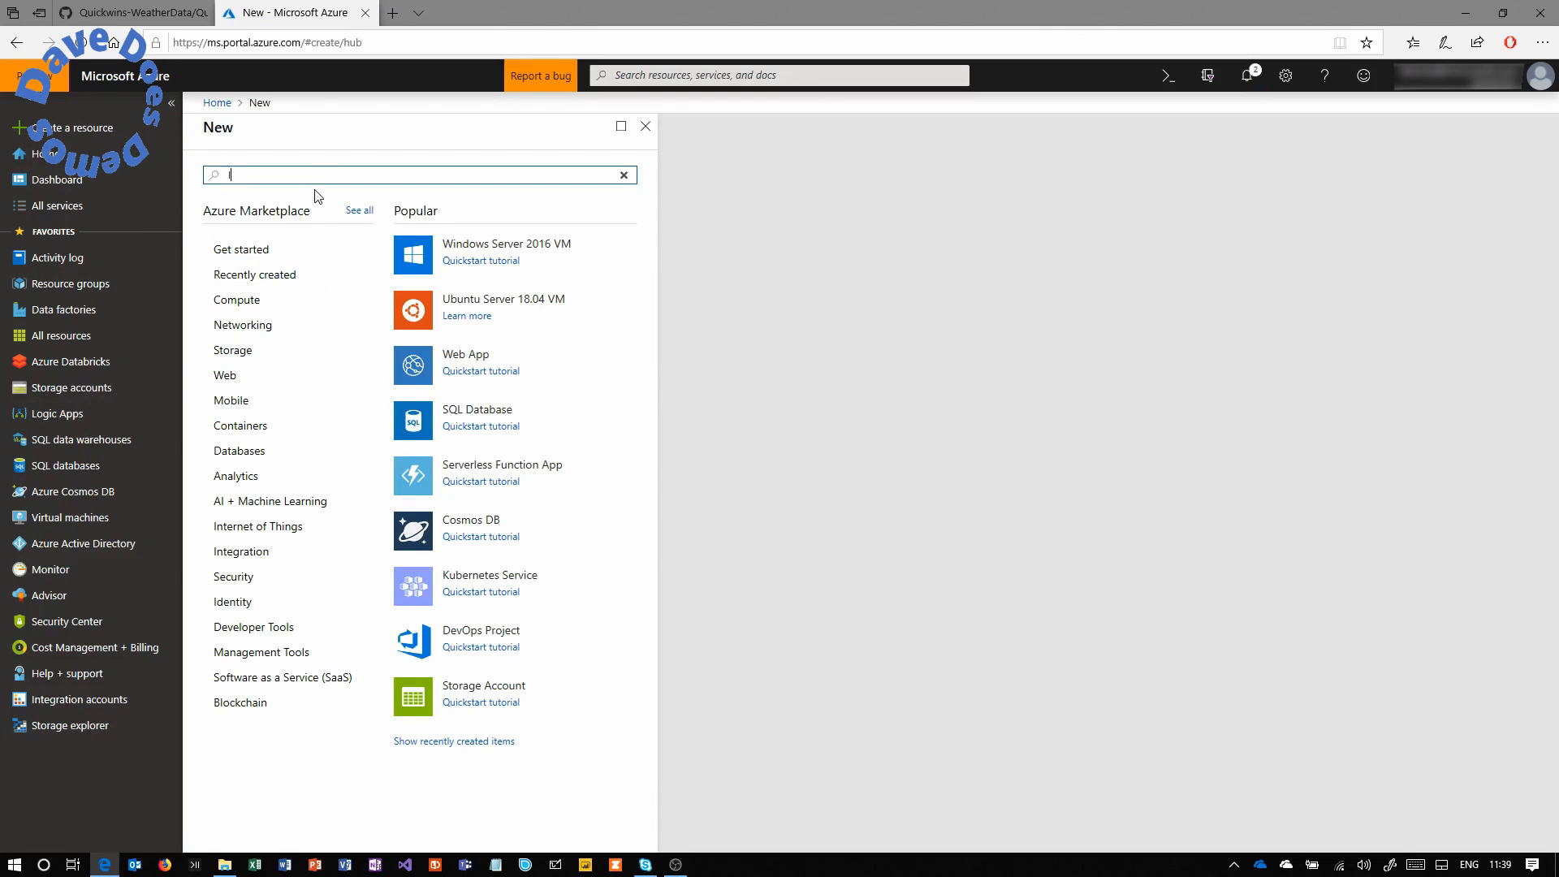
{"action": "type", "text": "ogic app"}
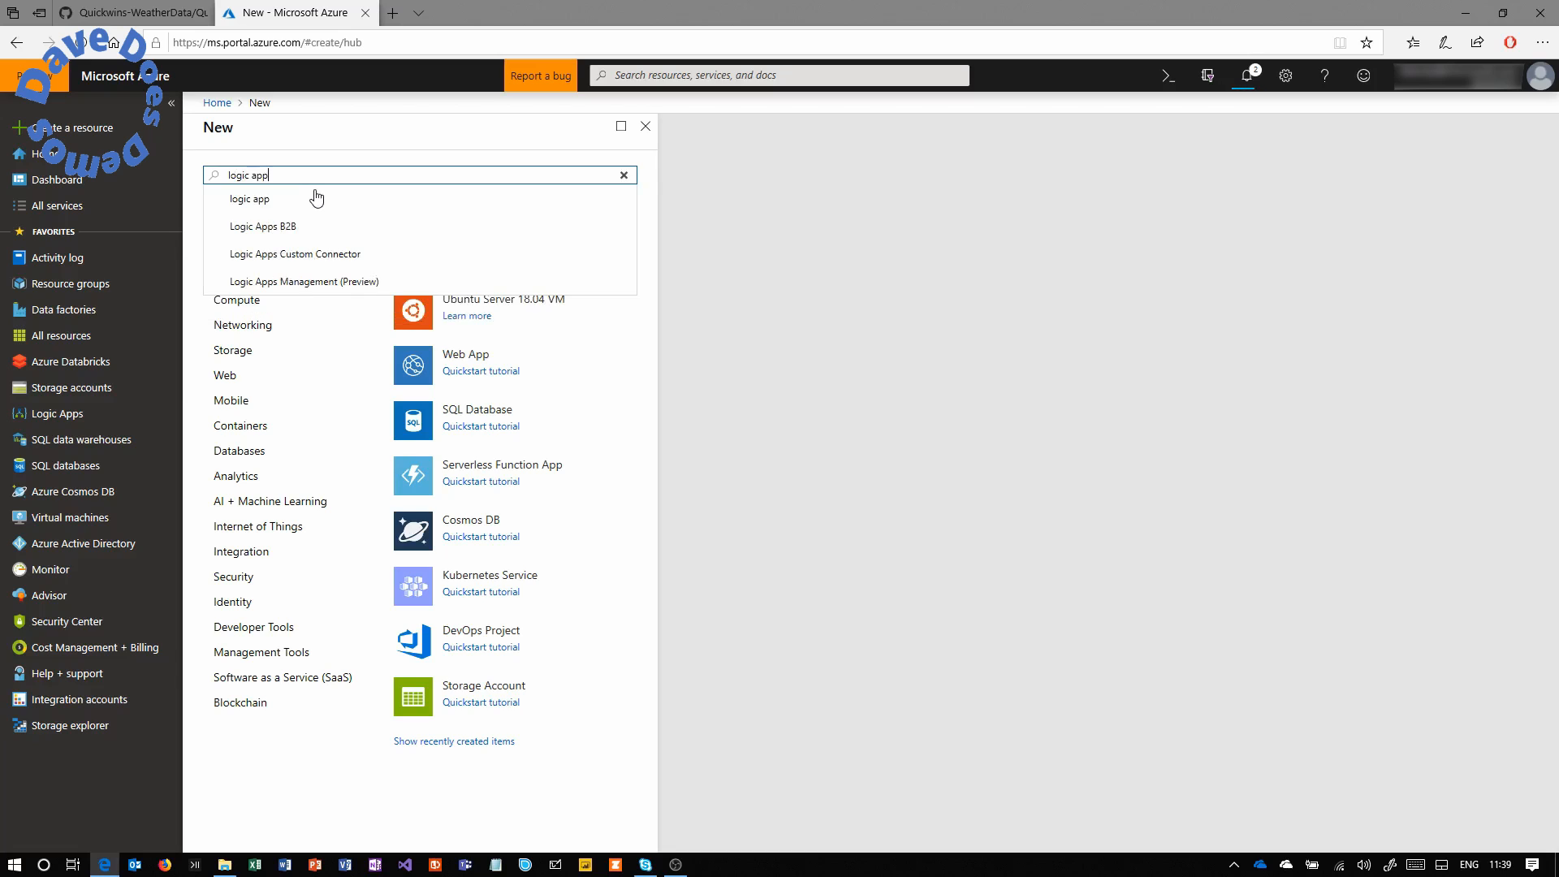
{"action": "left_click", "coordinate": [290, 201]}
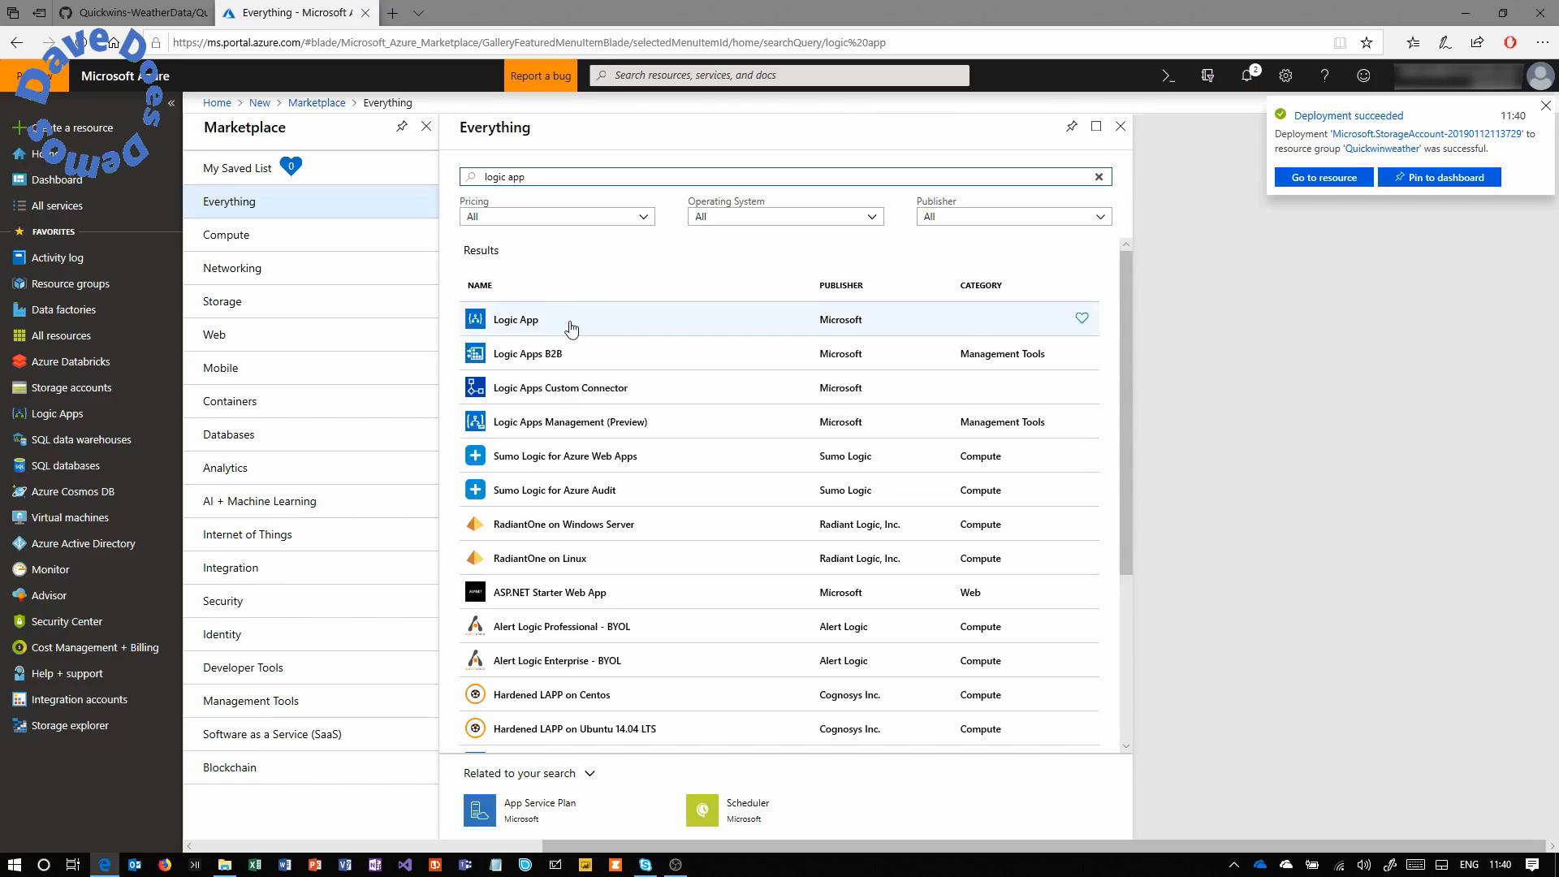
{"action": "left_click", "coordinate": [557, 327]}
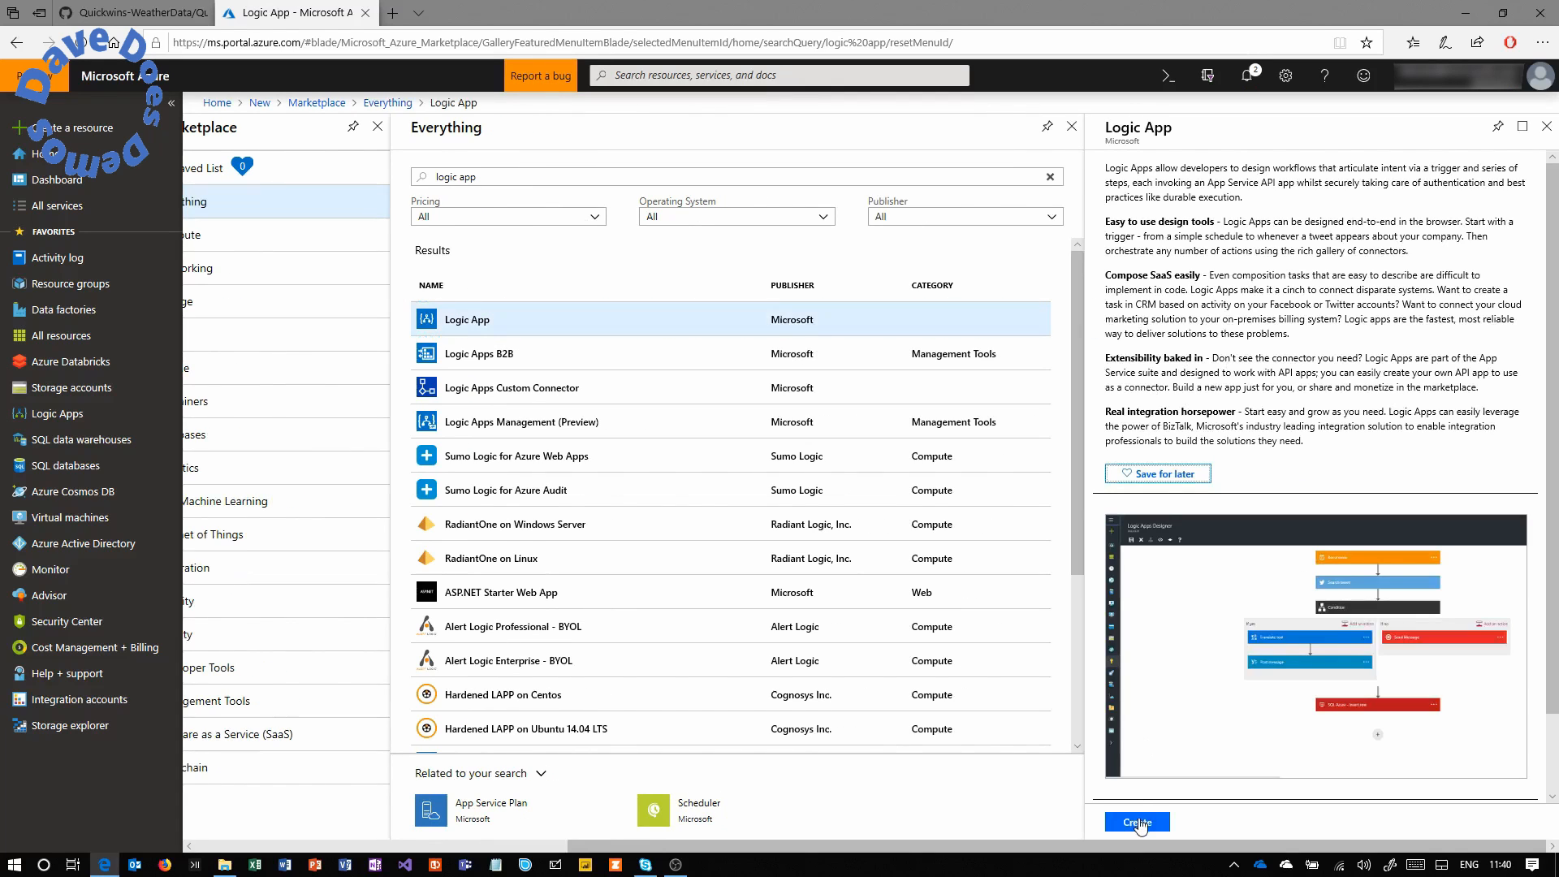
{"action": "left_click", "coordinate": [1140, 823]}
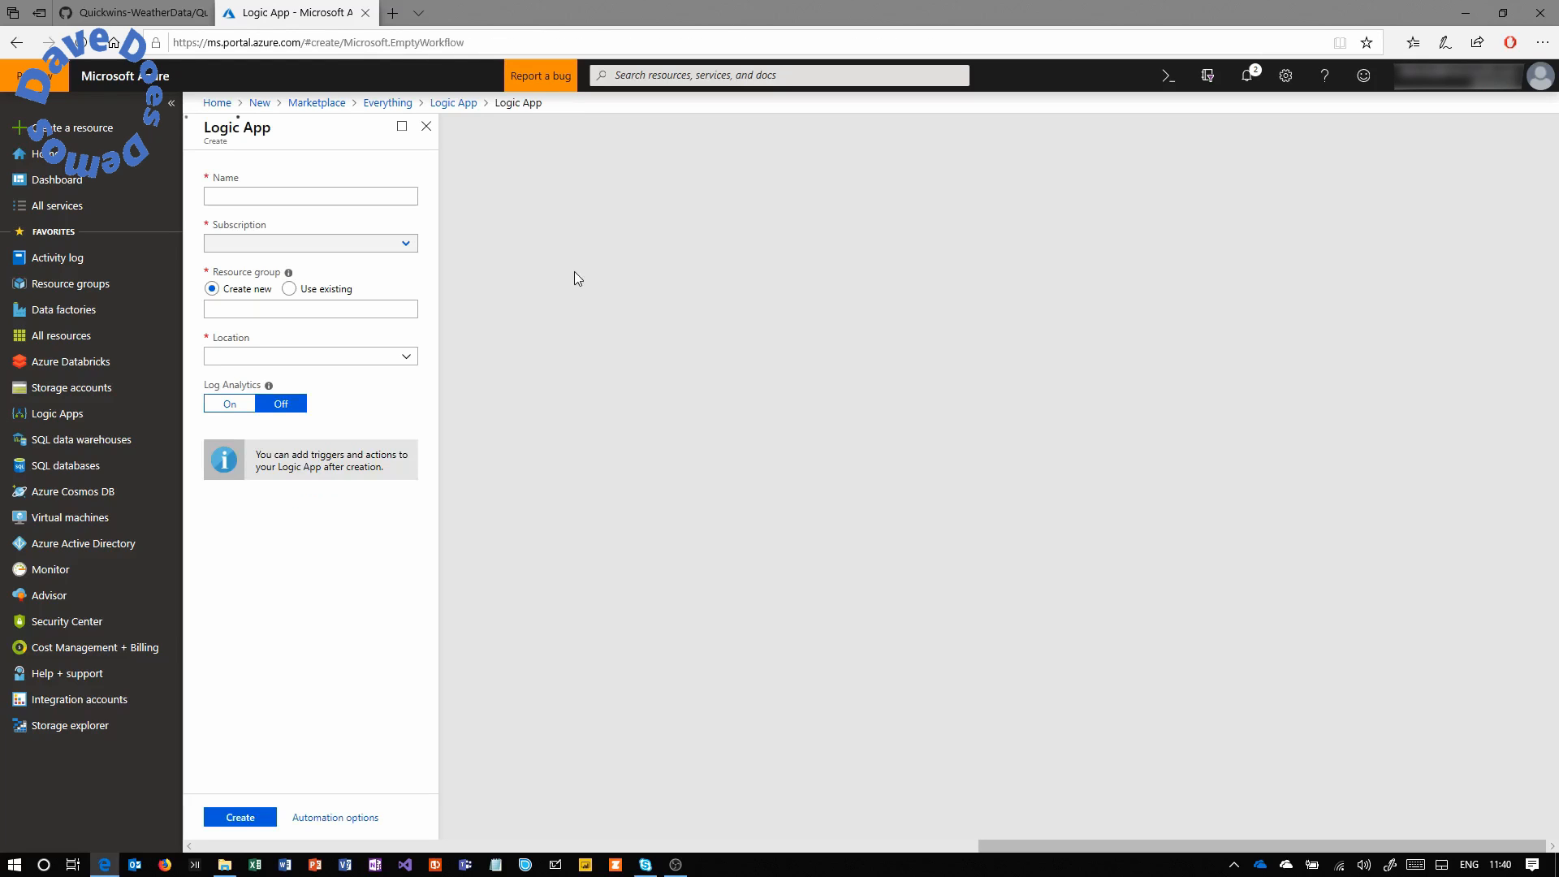
Name the Logic App quickwinweather, use existing group Quickwinweather, and create it.
{"action": "type", "text": "quickwin"}
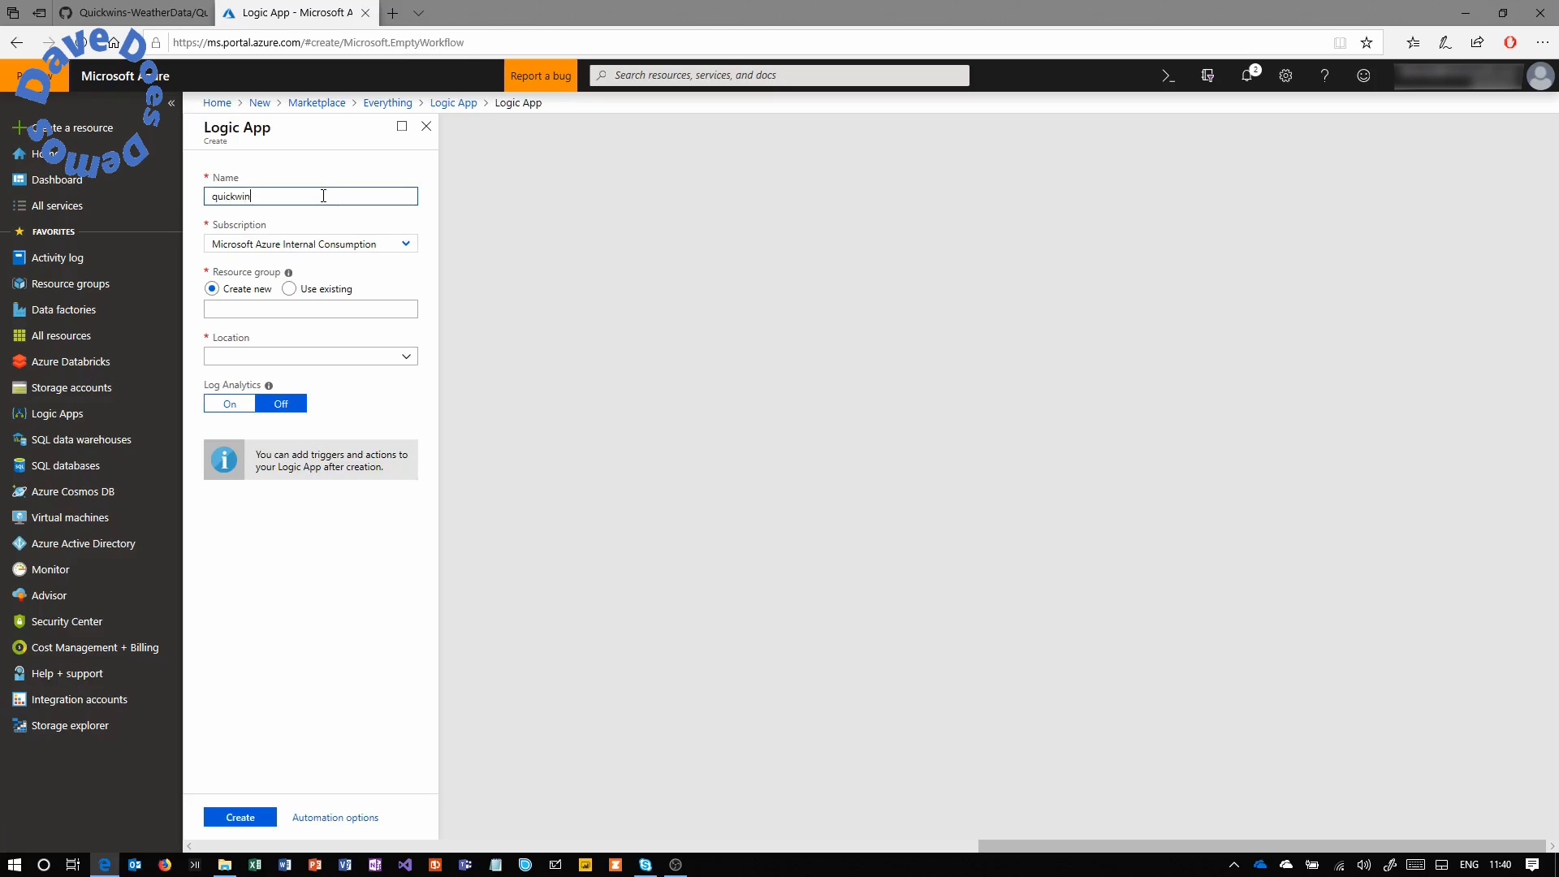
{"action": "type", "text": "weather"}
{"action": "left_click", "coordinate": [288, 290]}
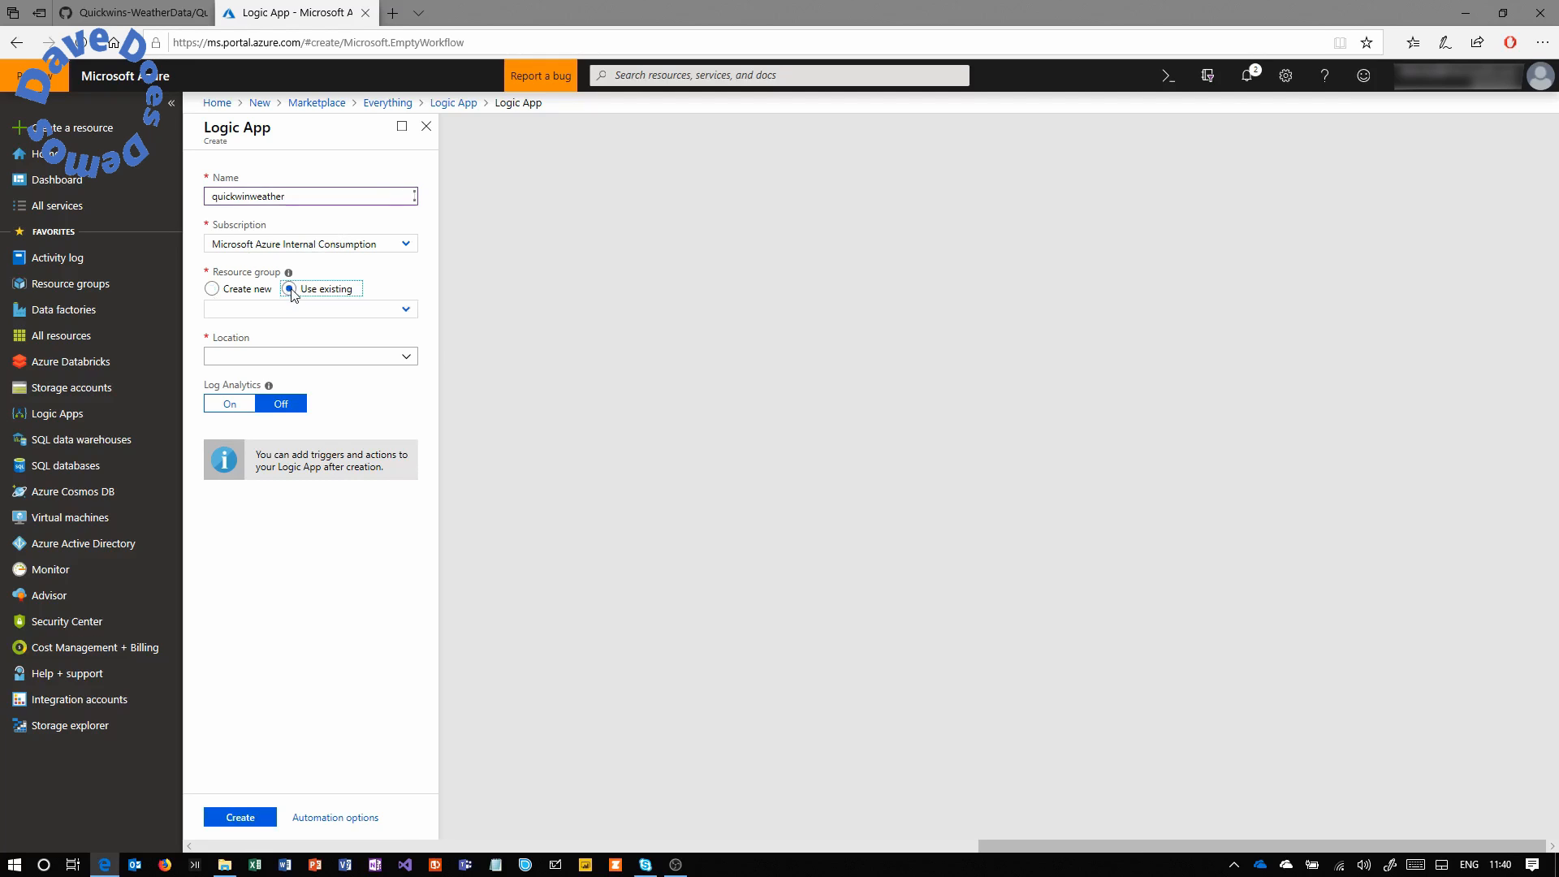
{"action": "left_click", "coordinate": [395, 312]}
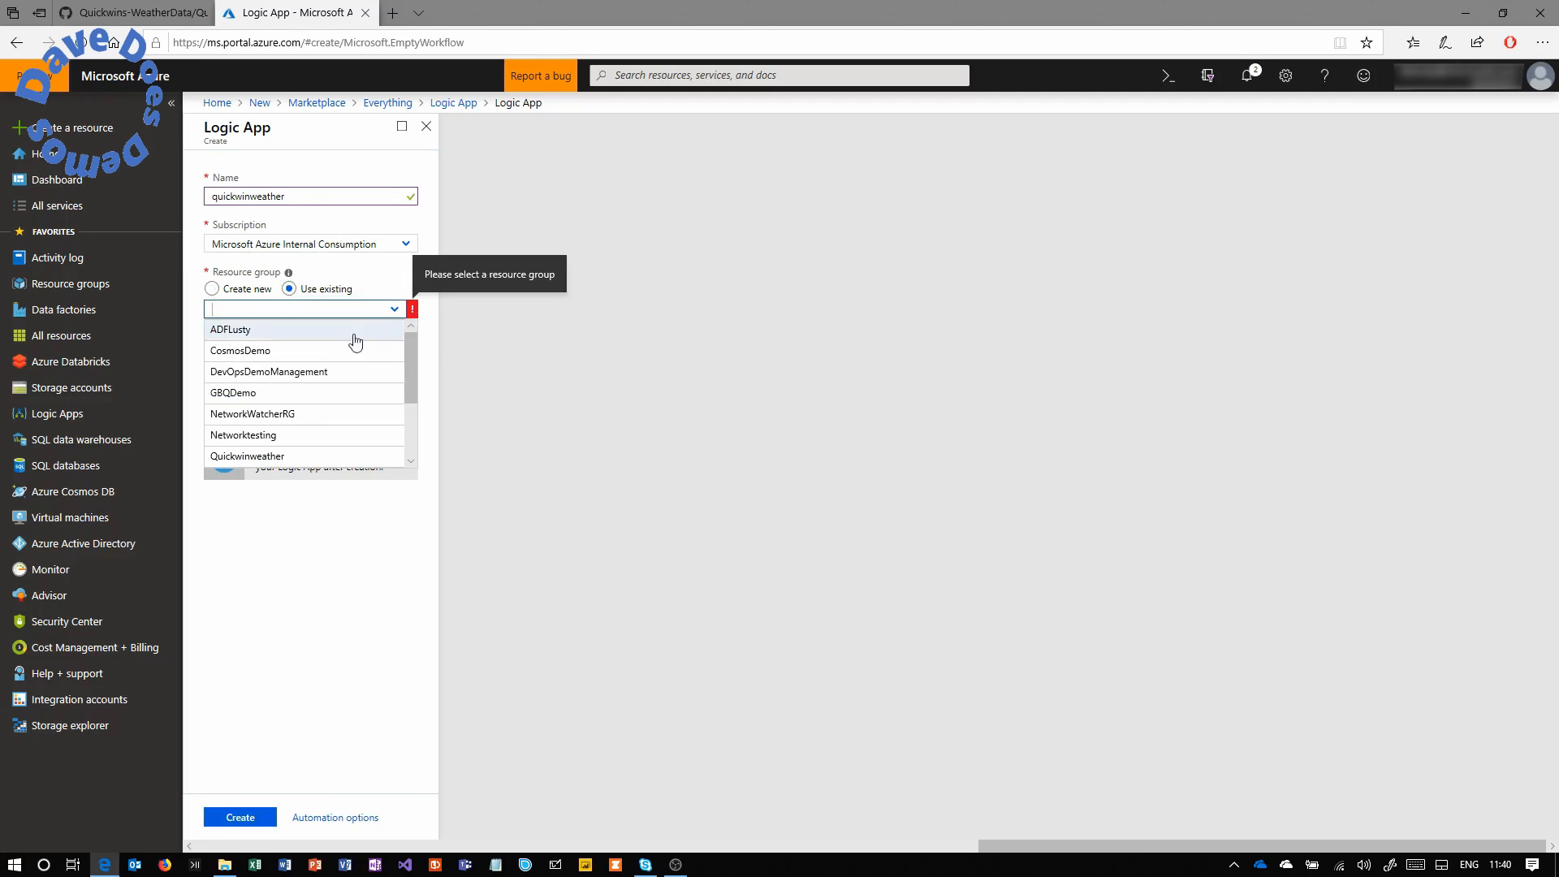
{"action": "left_click", "coordinate": [270, 453]}
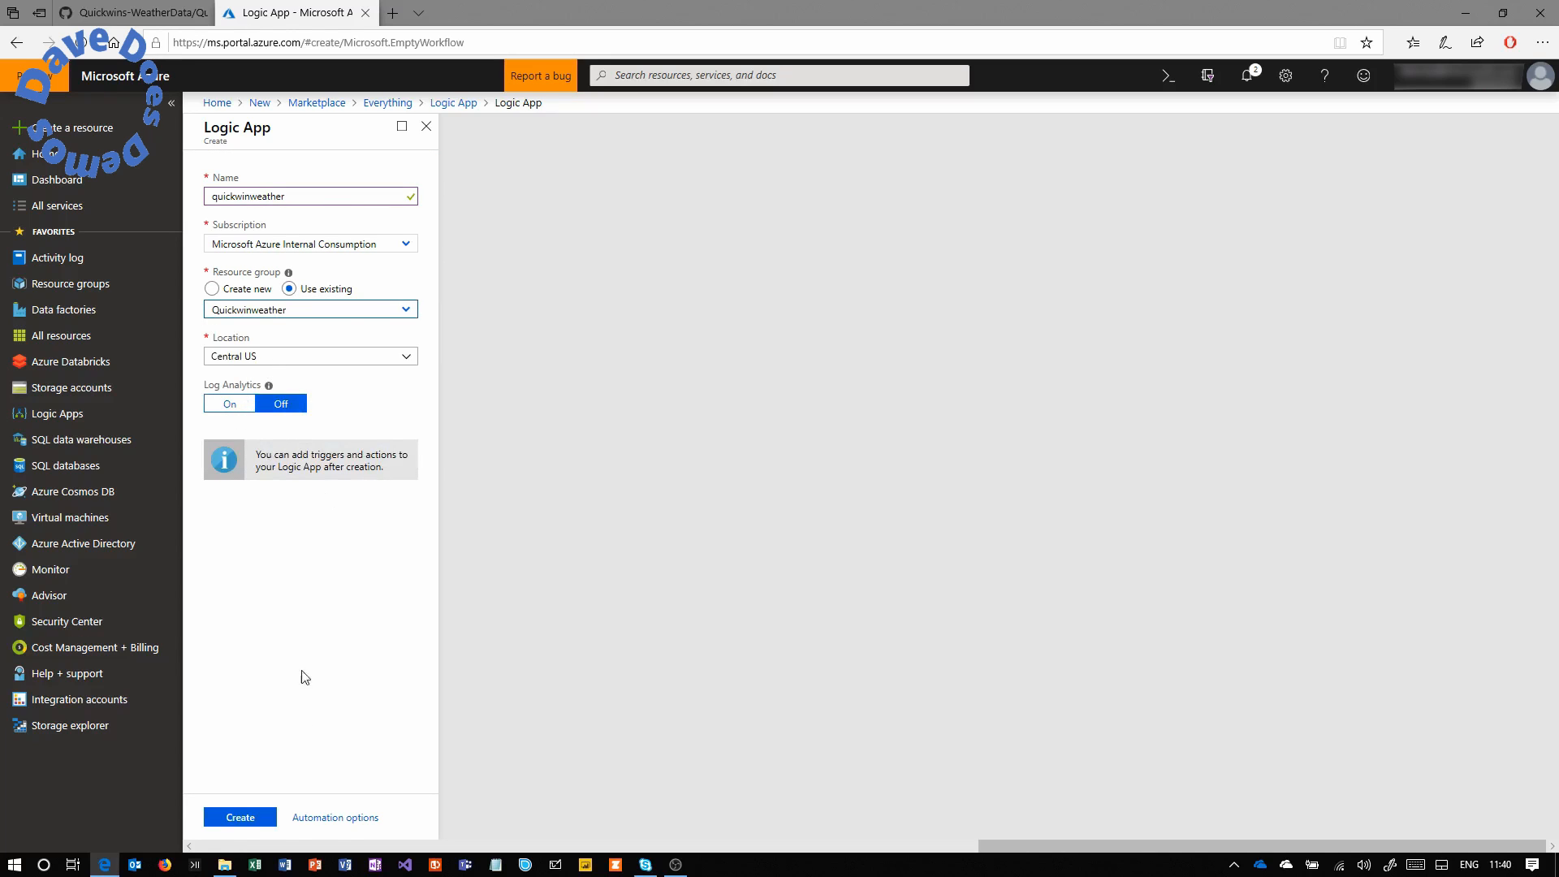
{"action": "left_click", "coordinate": [245, 814]}
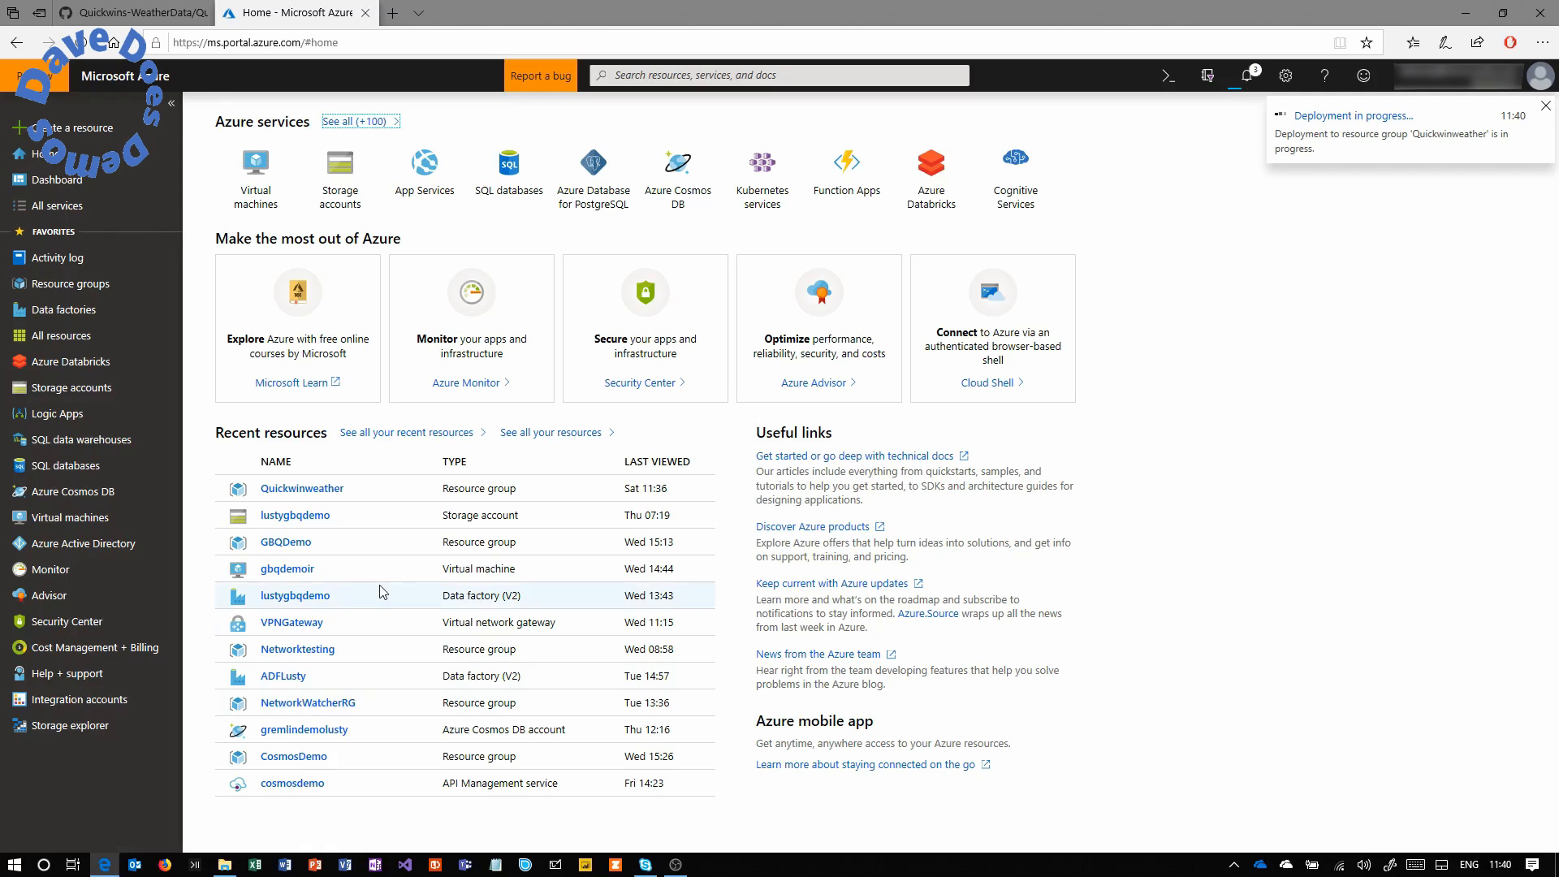
Open the Blobs page of storage account lusty20190105 in Quickwinweather.
{"action": "left_click", "coordinate": [388, 490]}
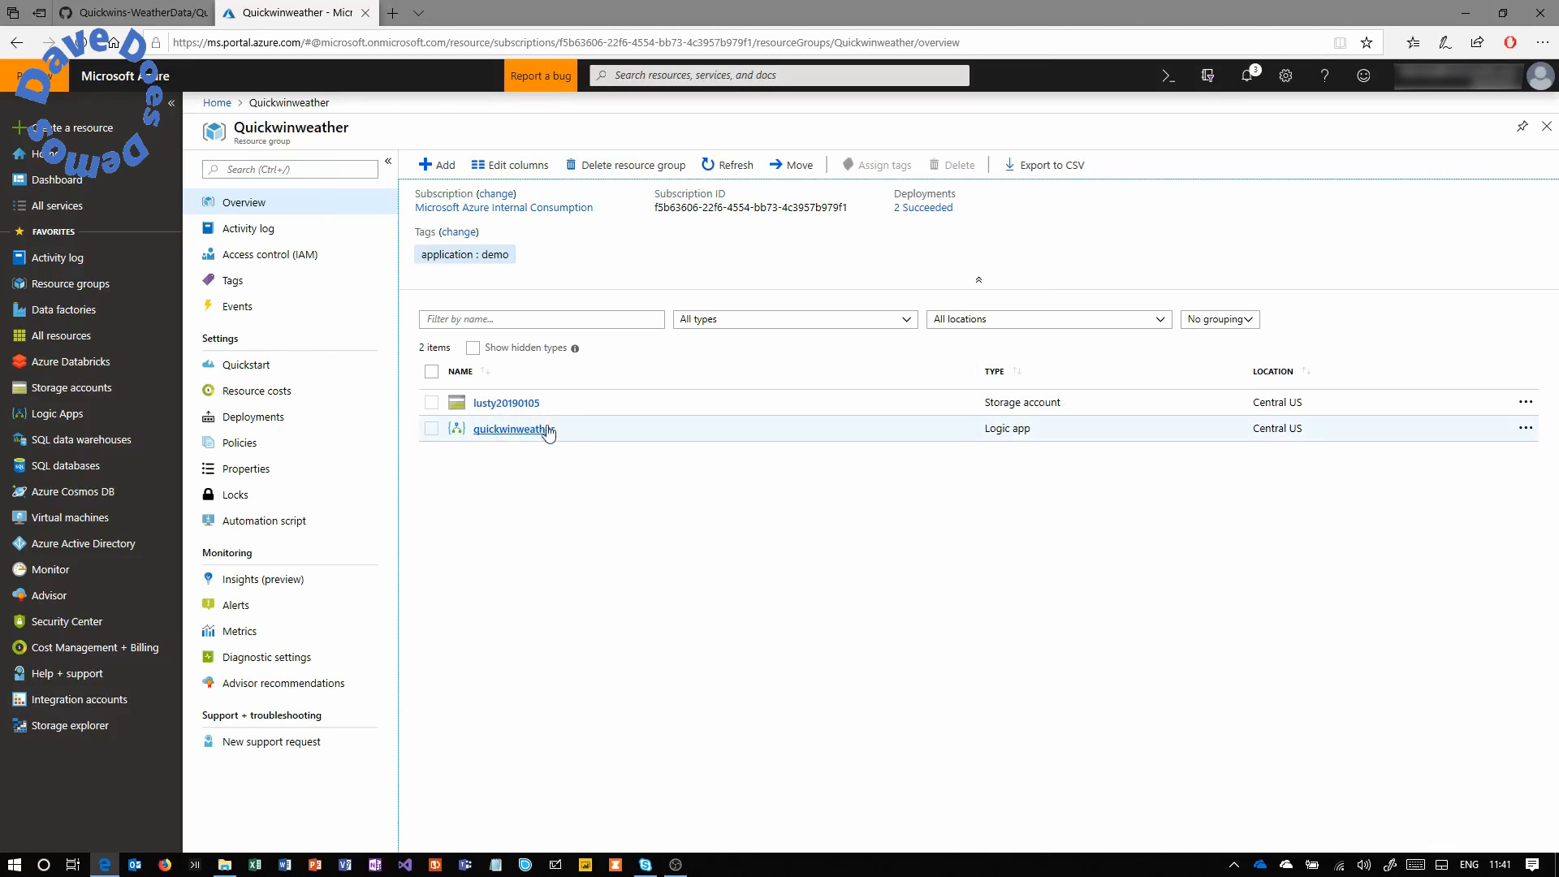
{"action": "left_click", "coordinate": [526, 406]}
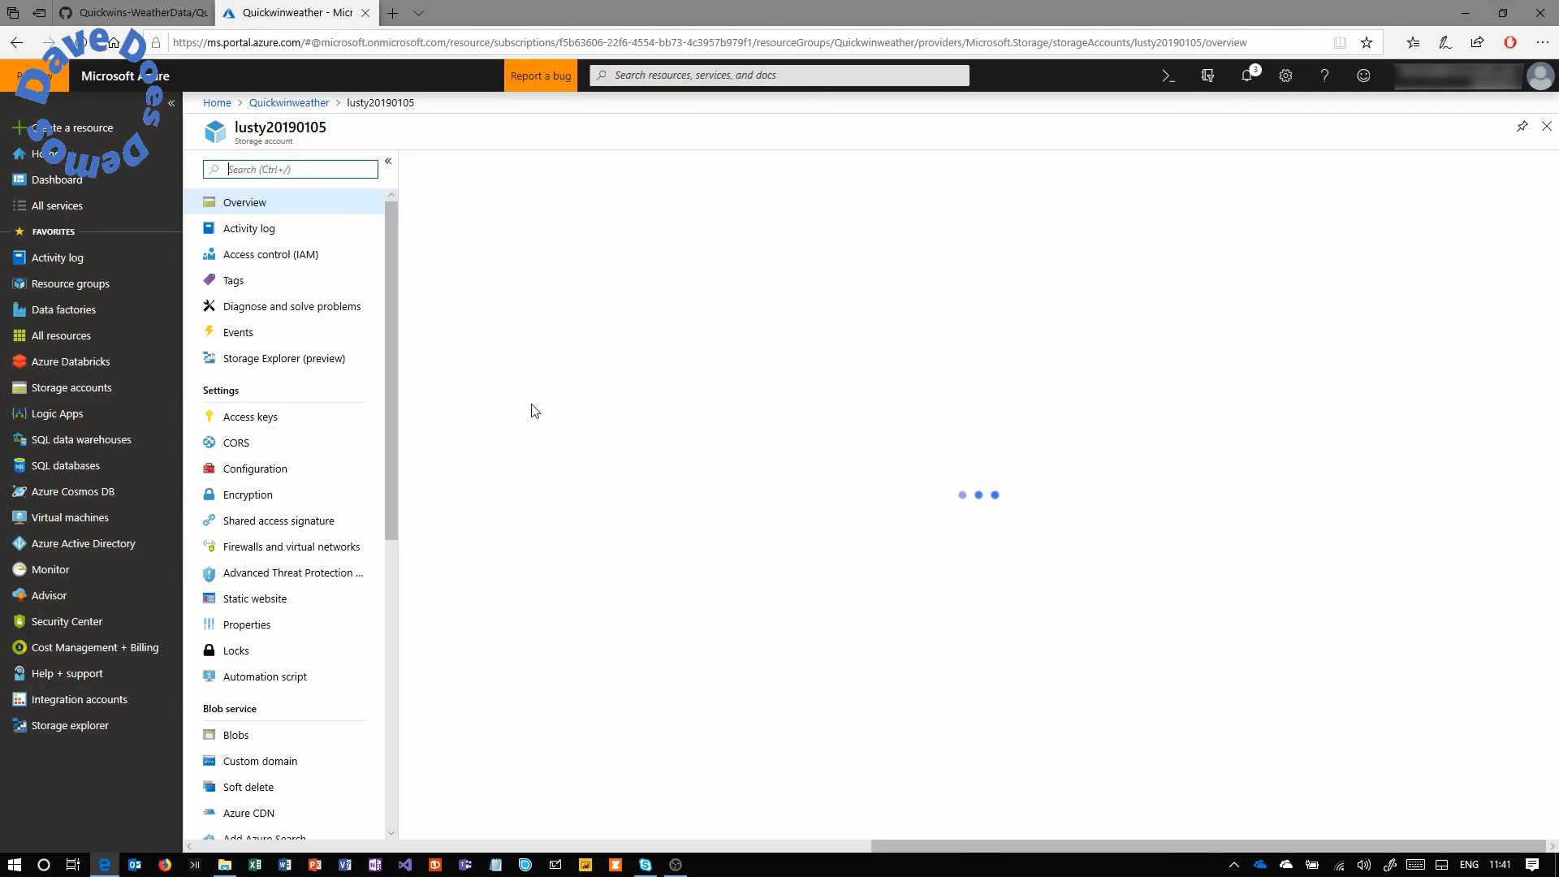
{"action": "left_click", "coordinate": [236, 736]}
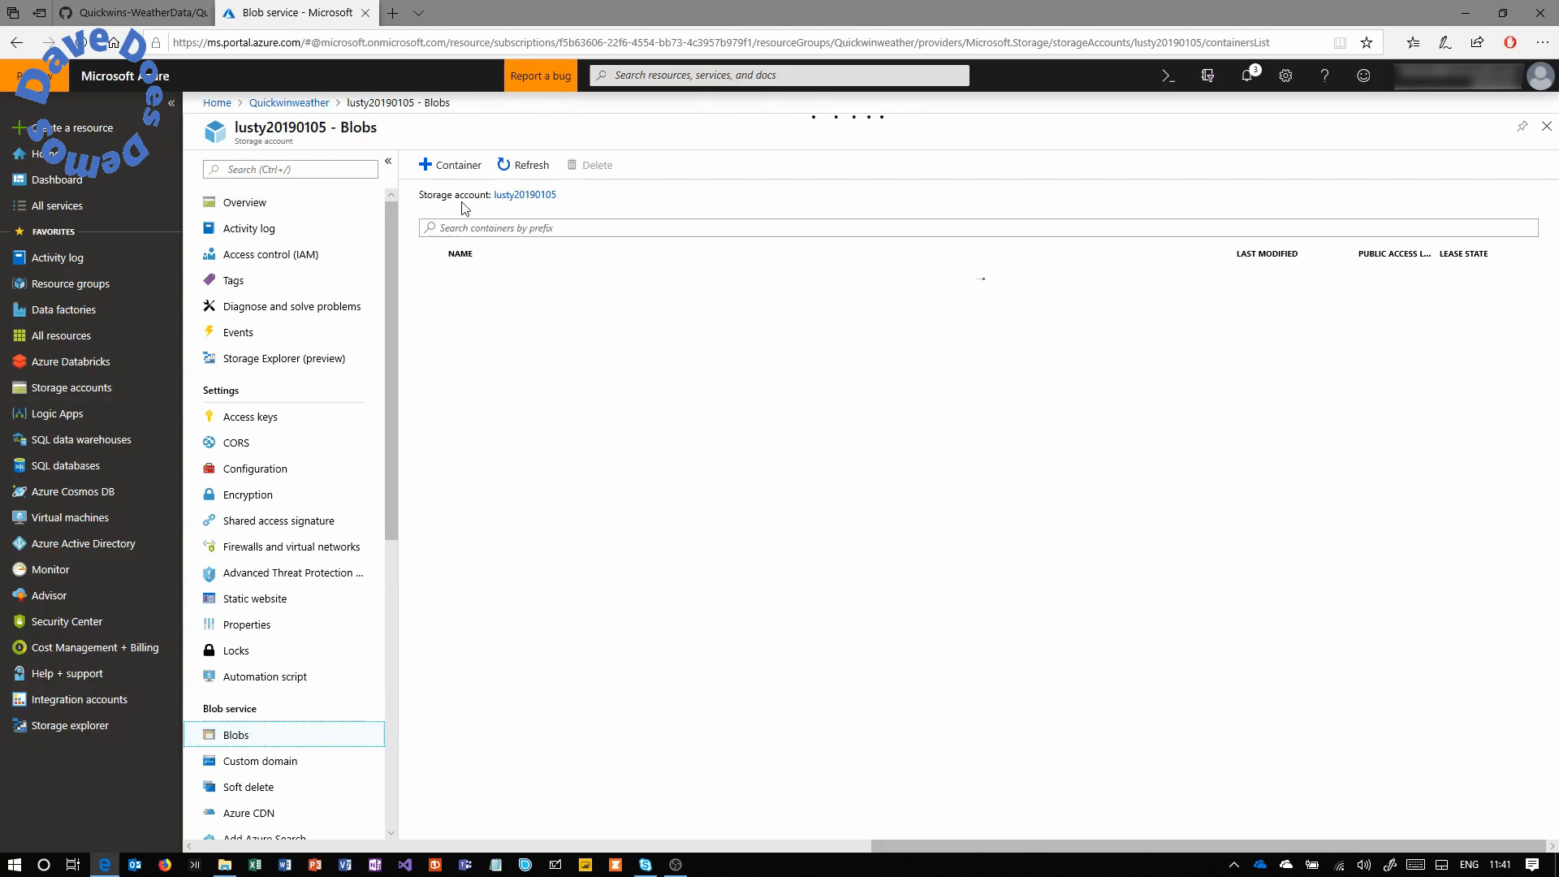
Add a blob container named weatherdata with Private access level.
{"action": "left_click", "coordinate": [452, 165]}
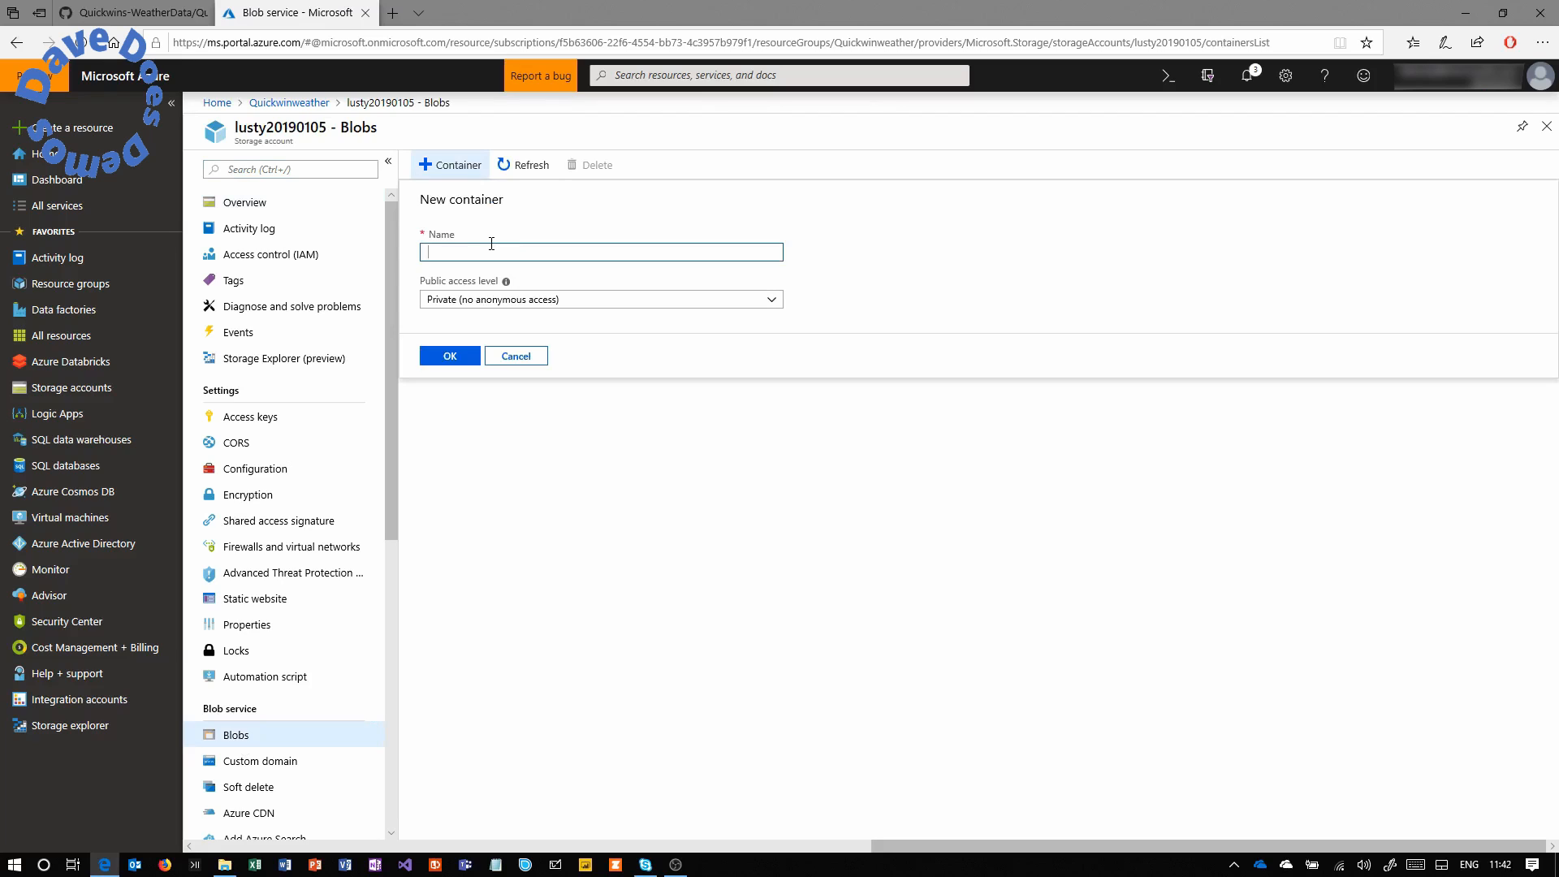
{"action": "type", "text": "weather"}
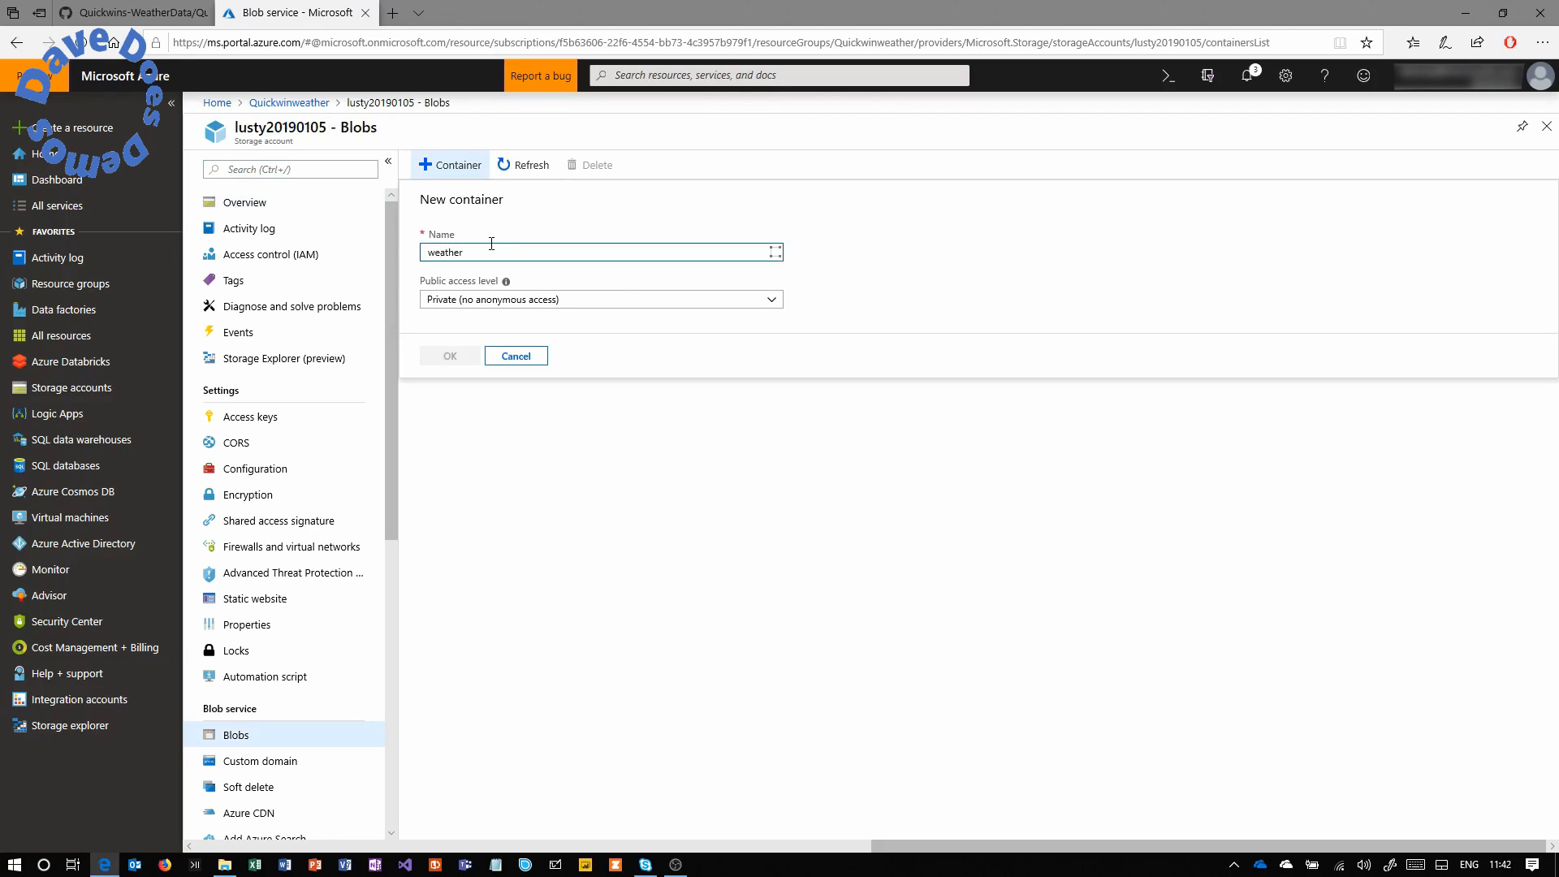
{"action": "type", "text": "data"}
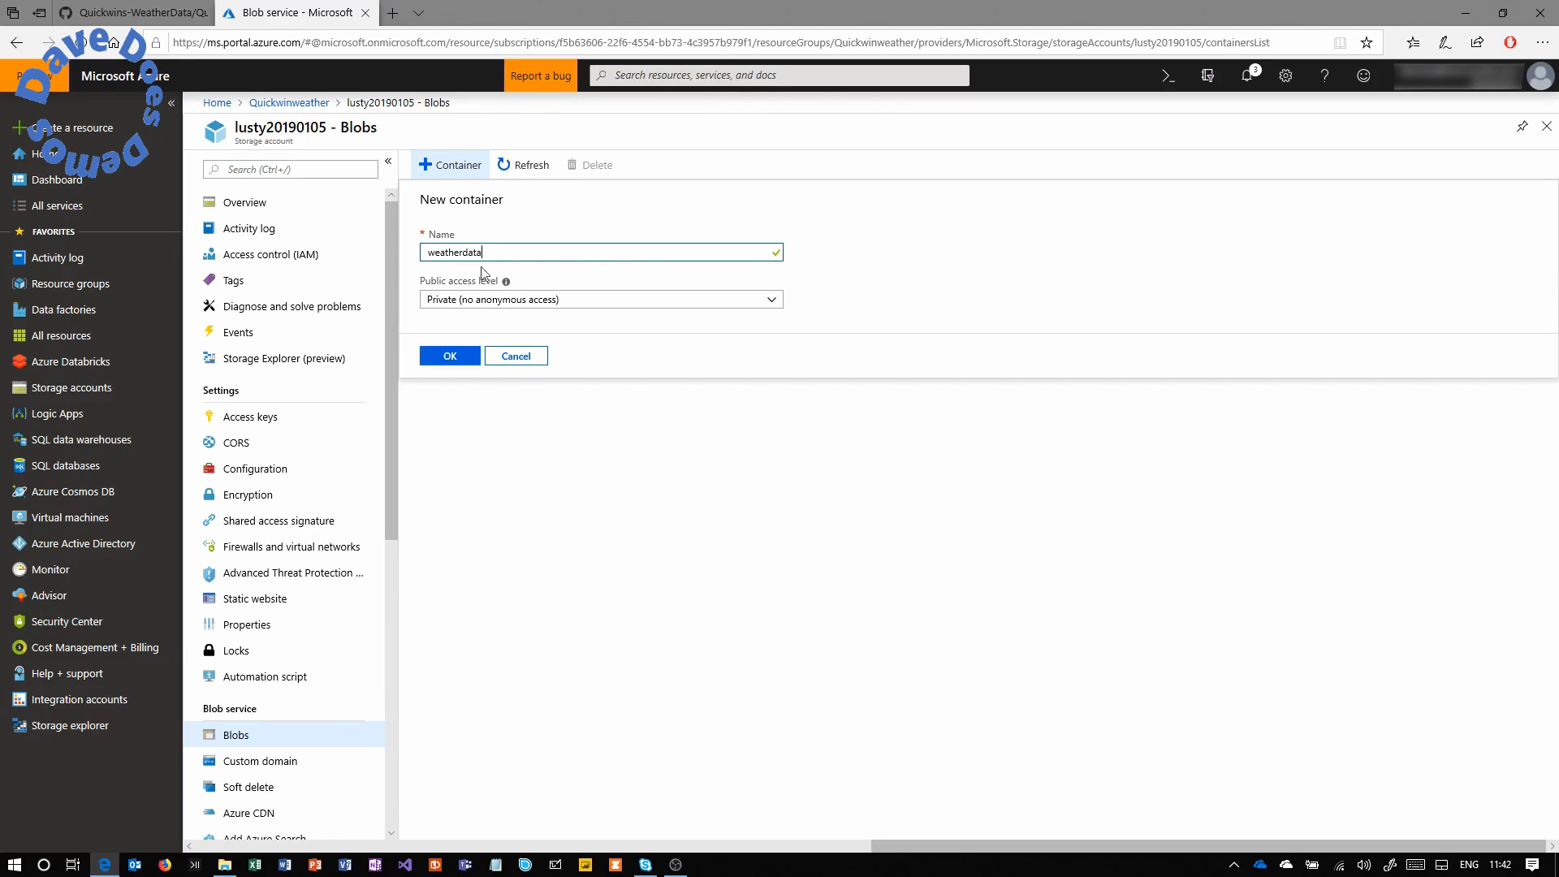
{"action": "left_click", "coordinate": [494, 302]}
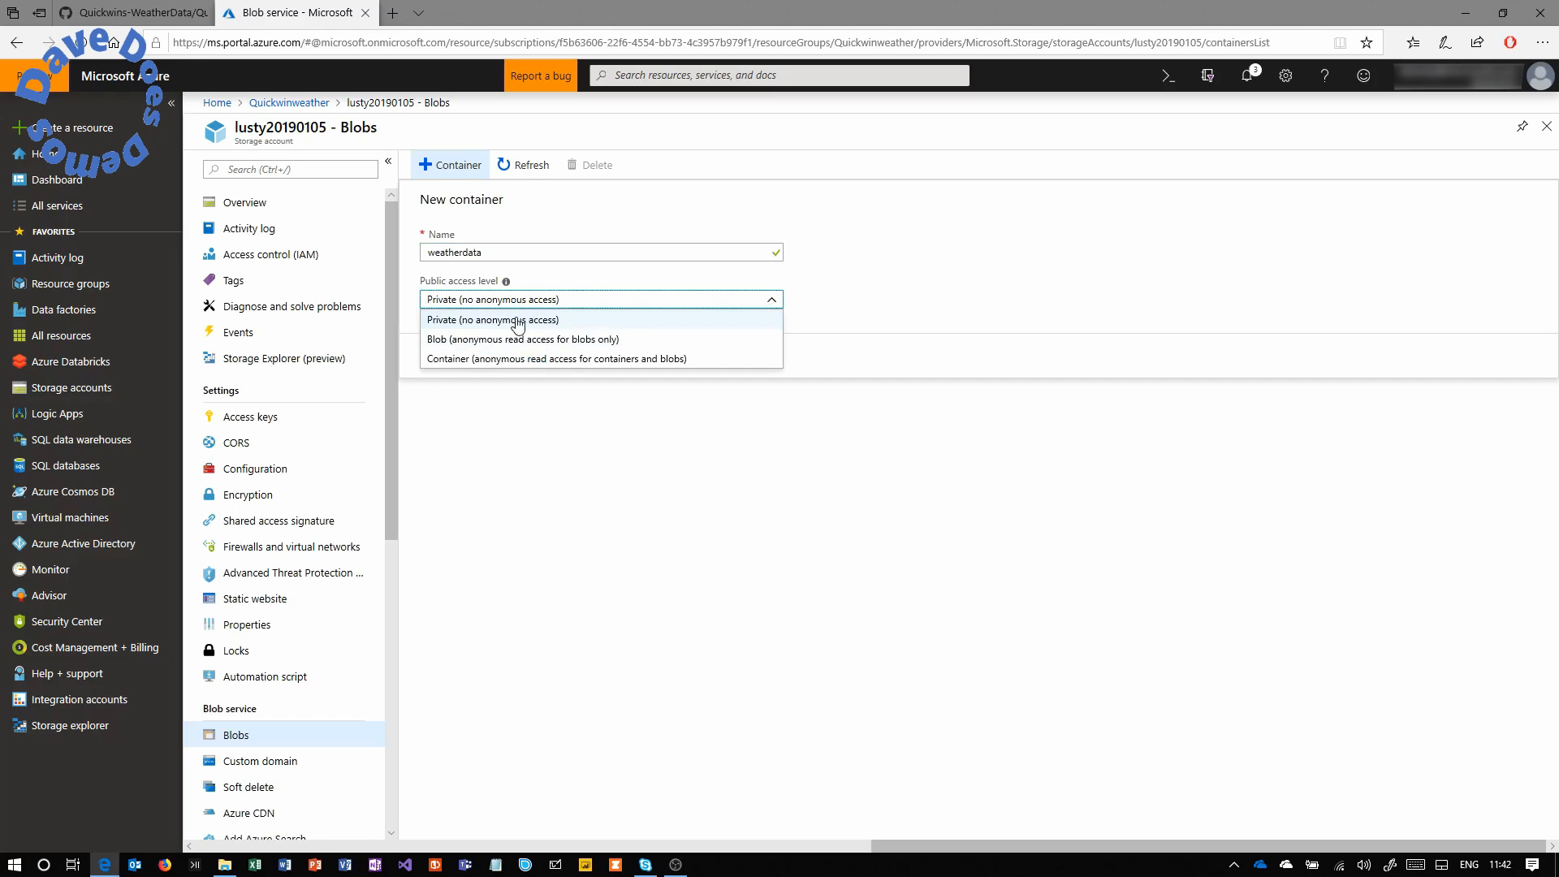
{"action": "left_click", "coordinate": [520, 322]}
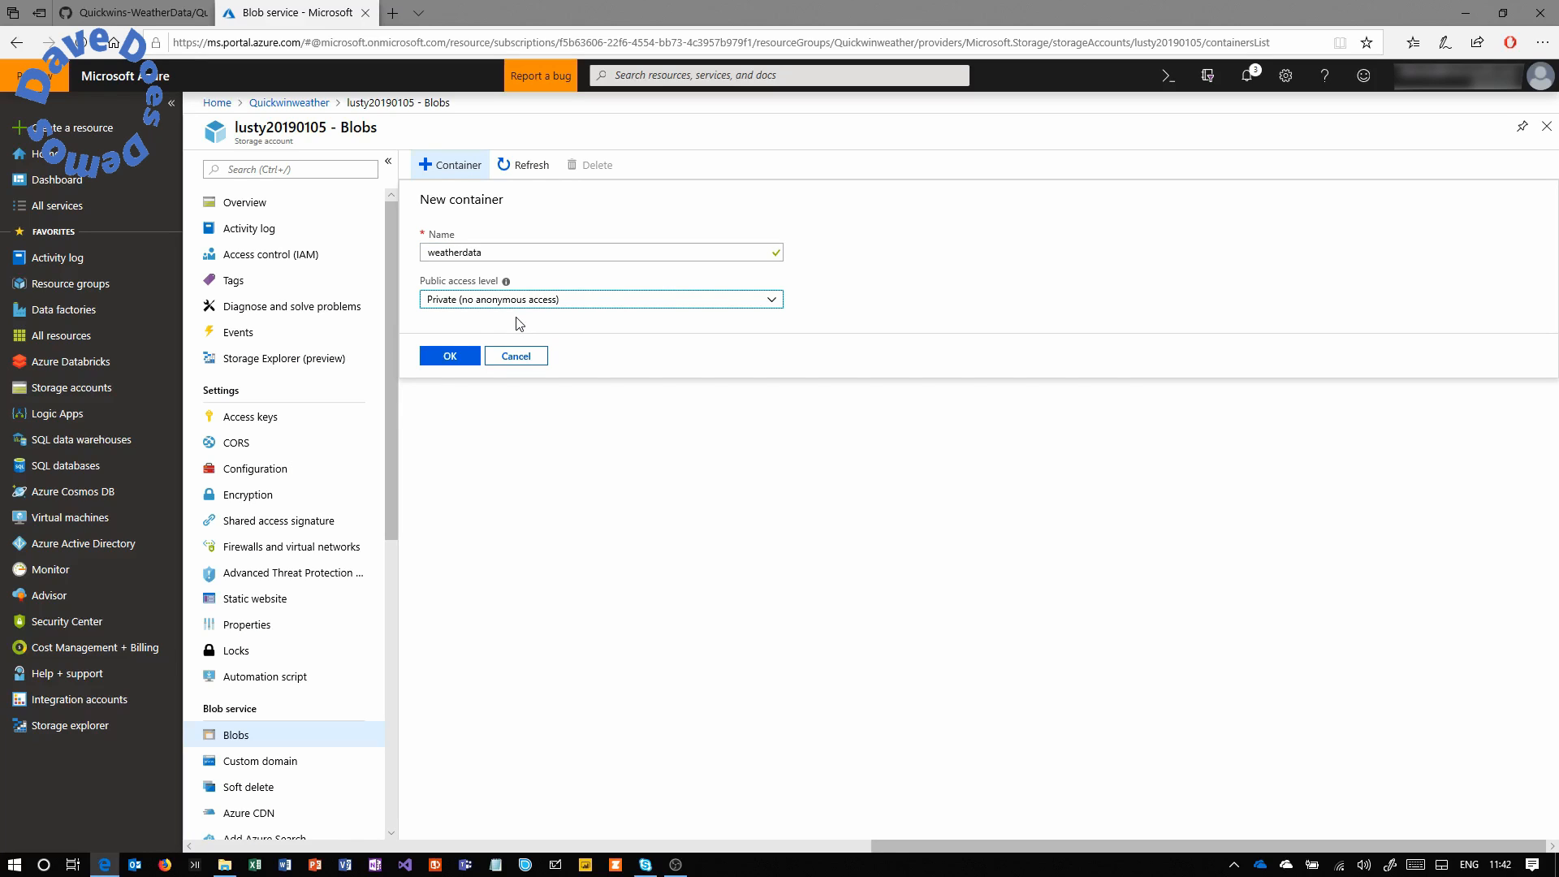
{"action": "left_click", "coordinate": [453, 358]}
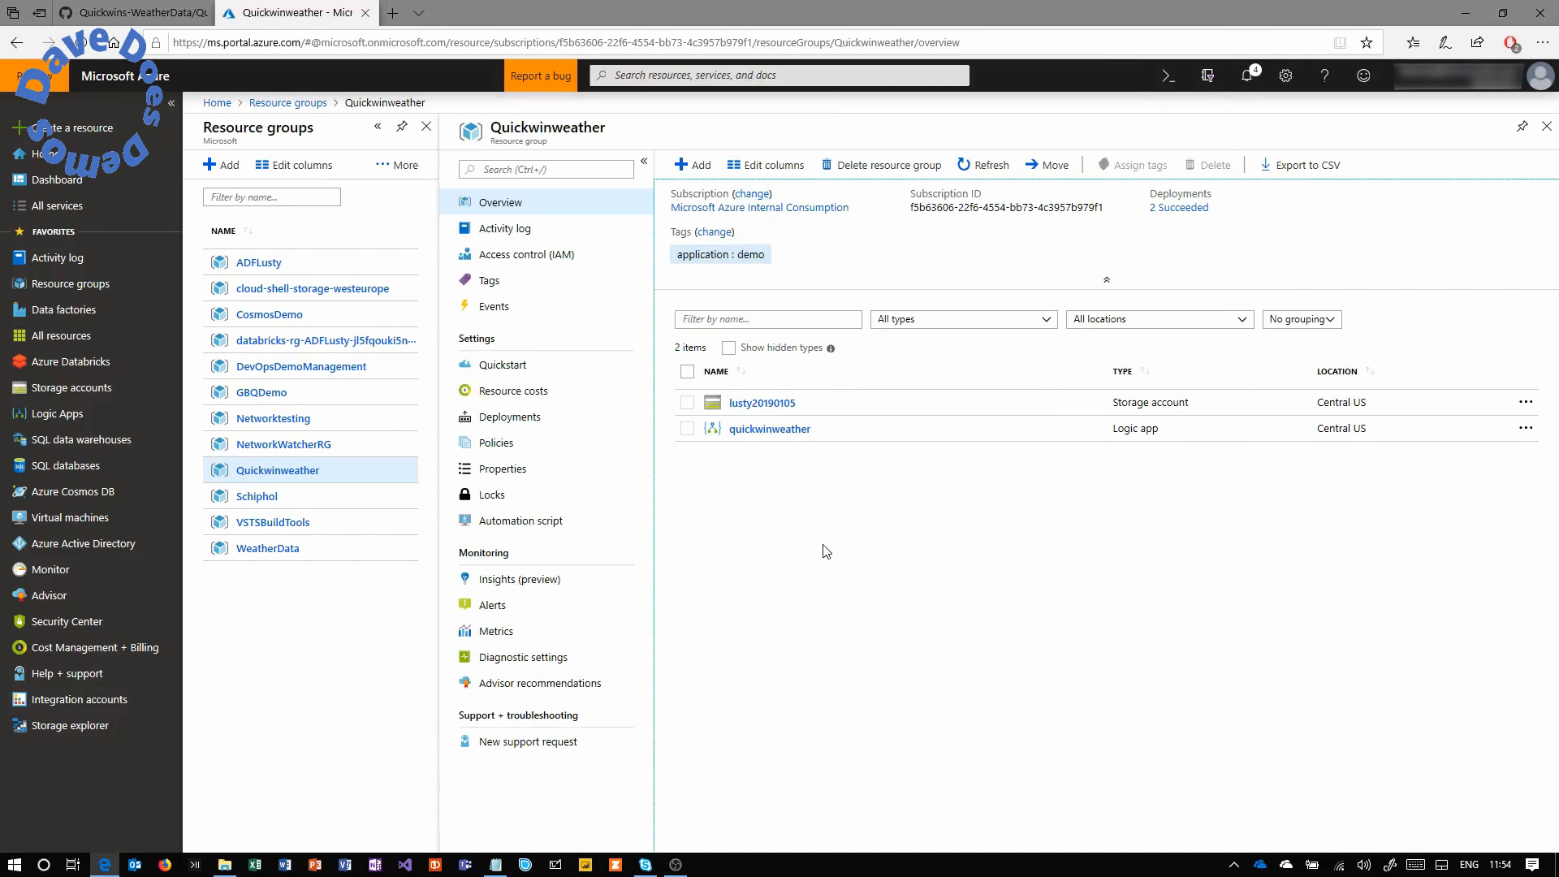
Open the quickwinweather logic app and launch its Logic app designer.
{"action": "left_click", "coordinate": [779, 430]}
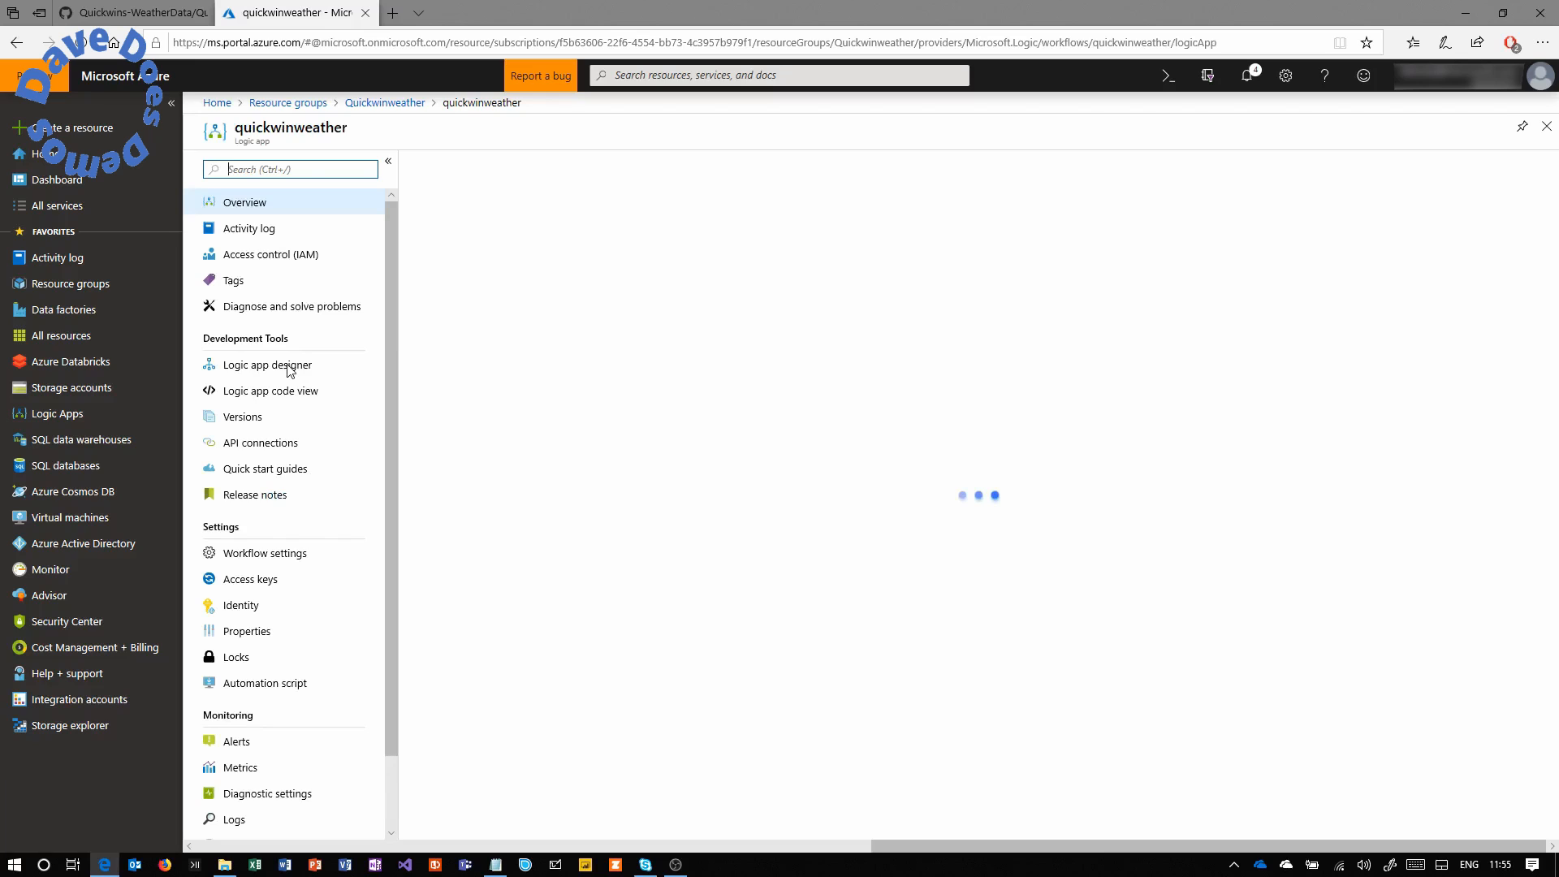
{"action": "left_click", "coordinate": [249, 370]}
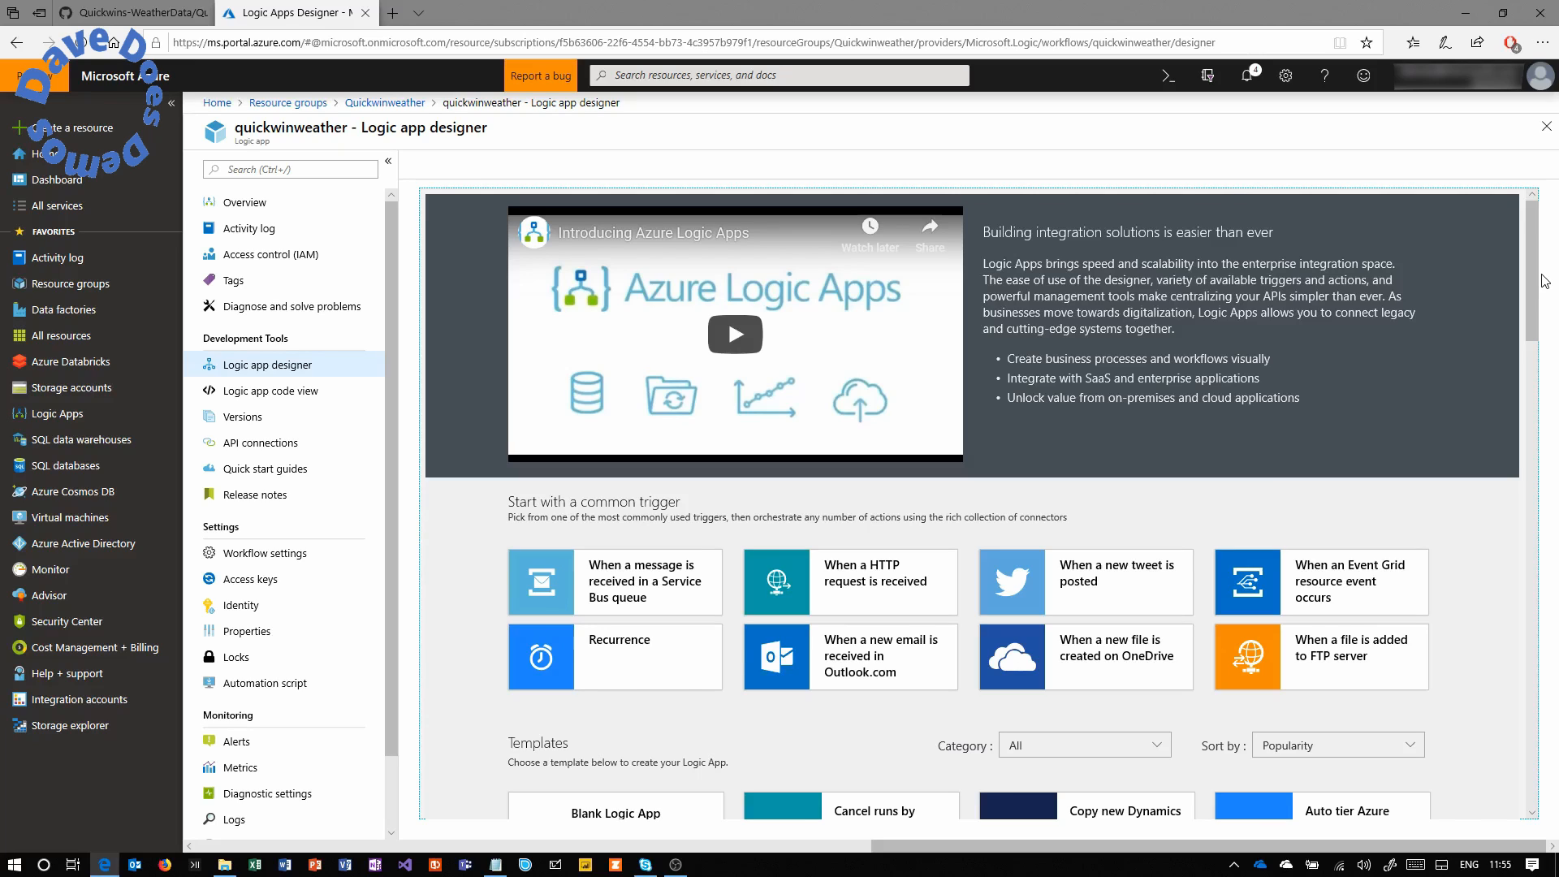
Start a blank logic app with a Schedule Recurrence trigger.
{"action": "left_click", "coordinate": [820, 581]}
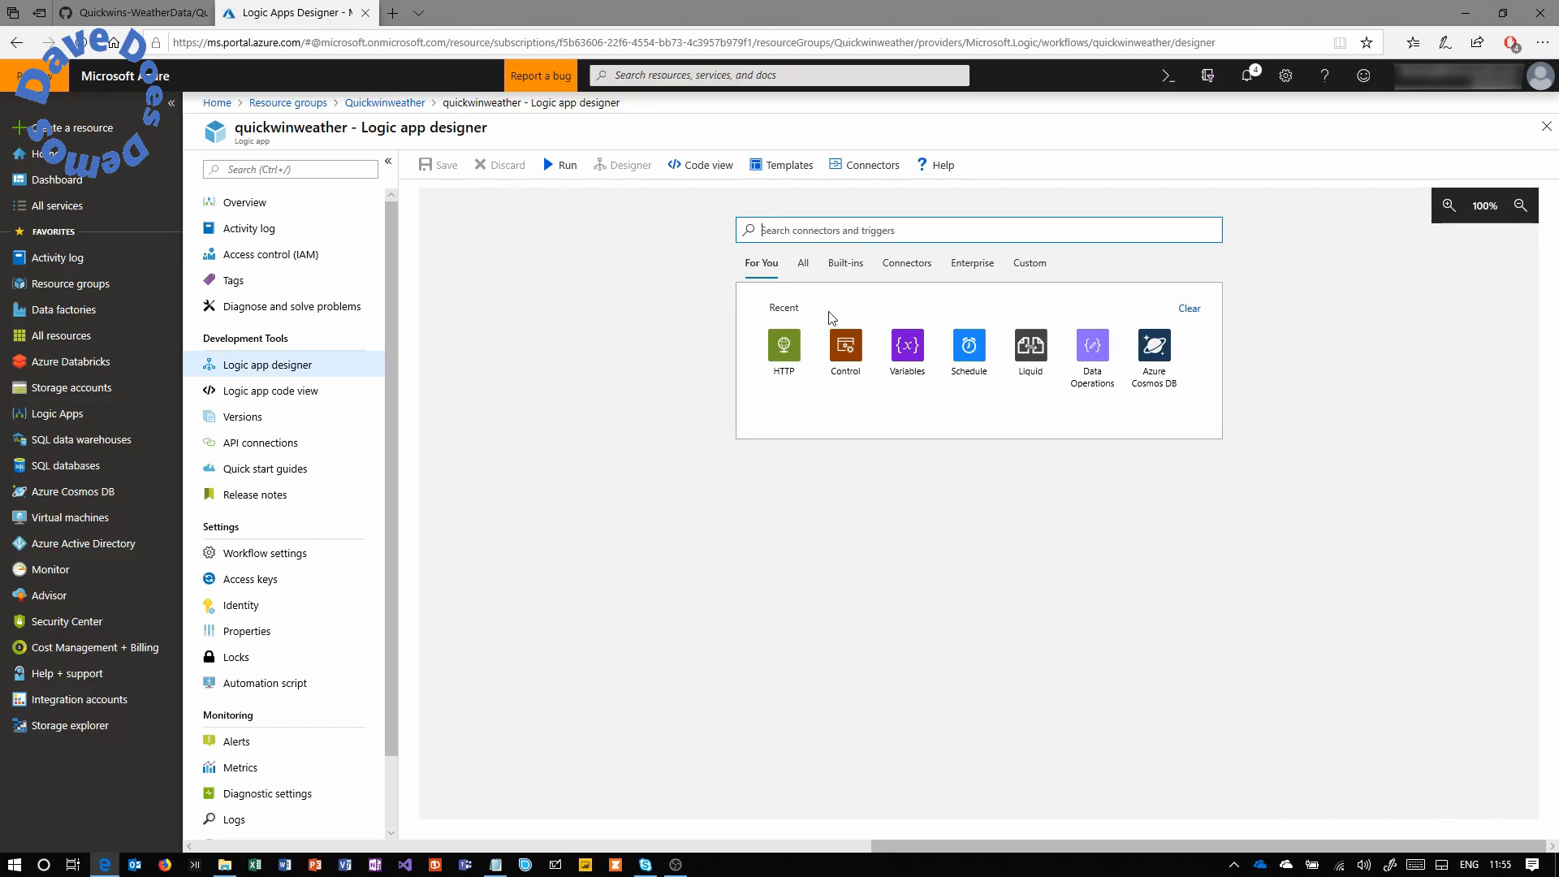
{"action": "left_click", "coordinate": [979, 348]}
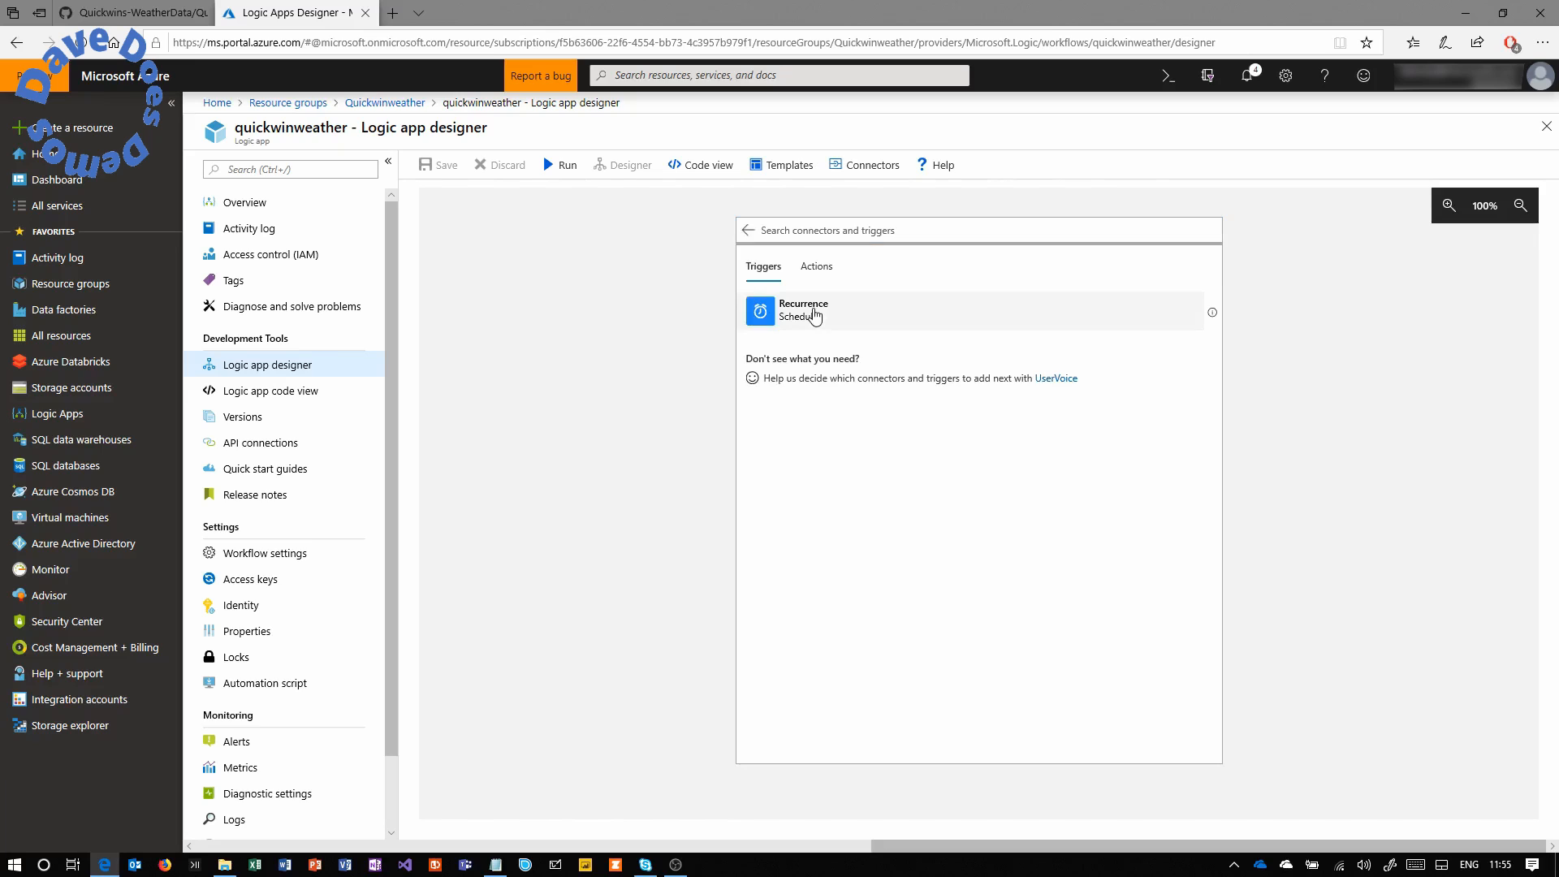
{"action": "left_click", "coordinate": [814, 316]}
Set the Recurrence trigger to an interval of 1 with frequency Day.
{"action": "left_click", "coordinate": [947, 275]}
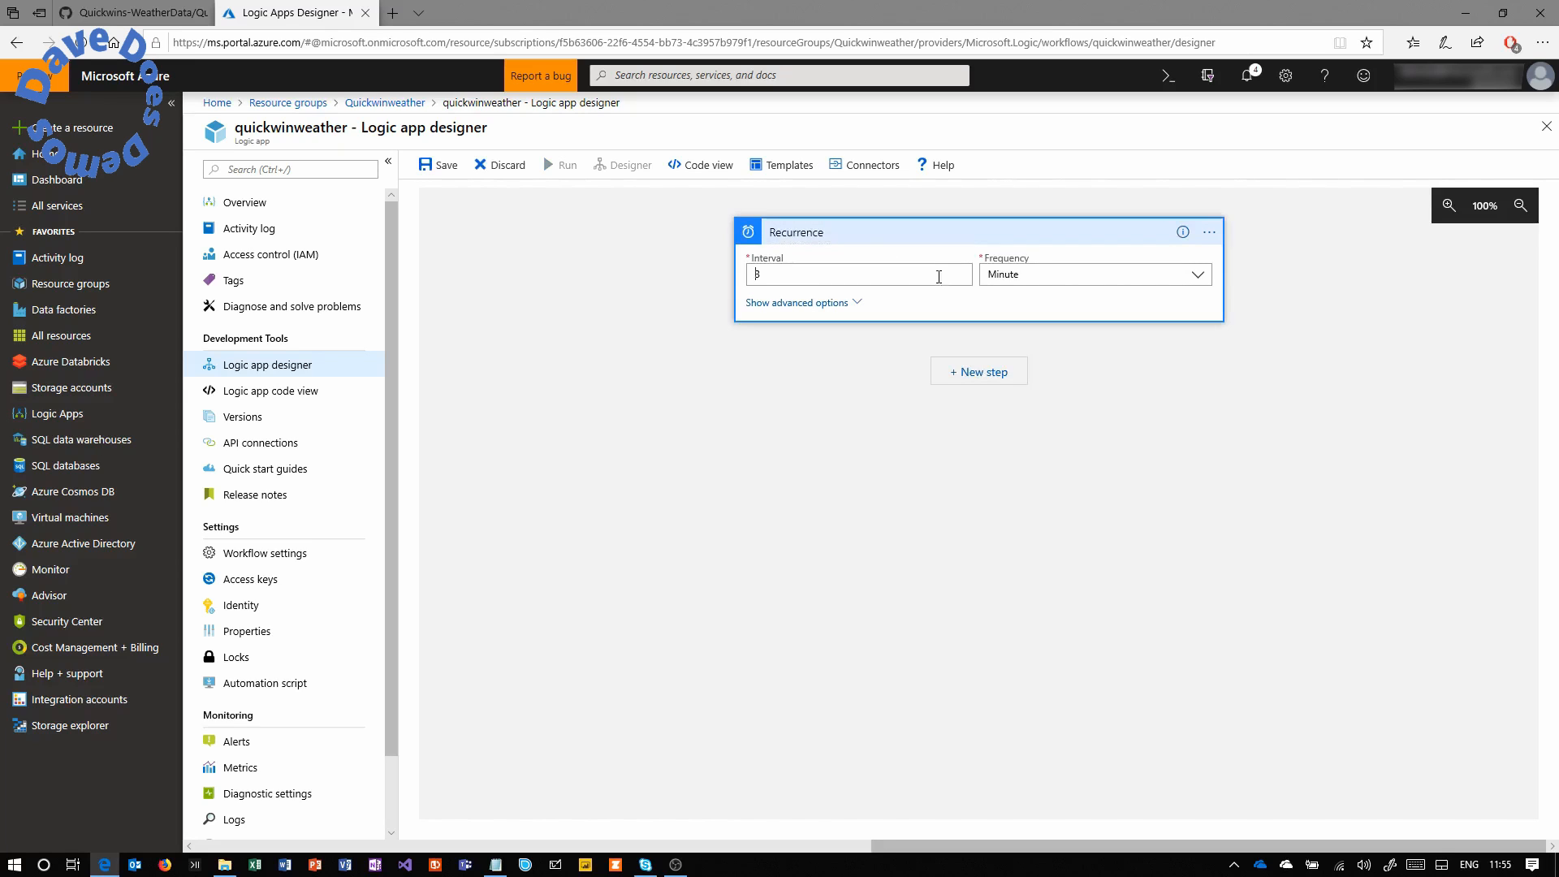
{"action": "left_click", "coordinate": [1007, 275]}
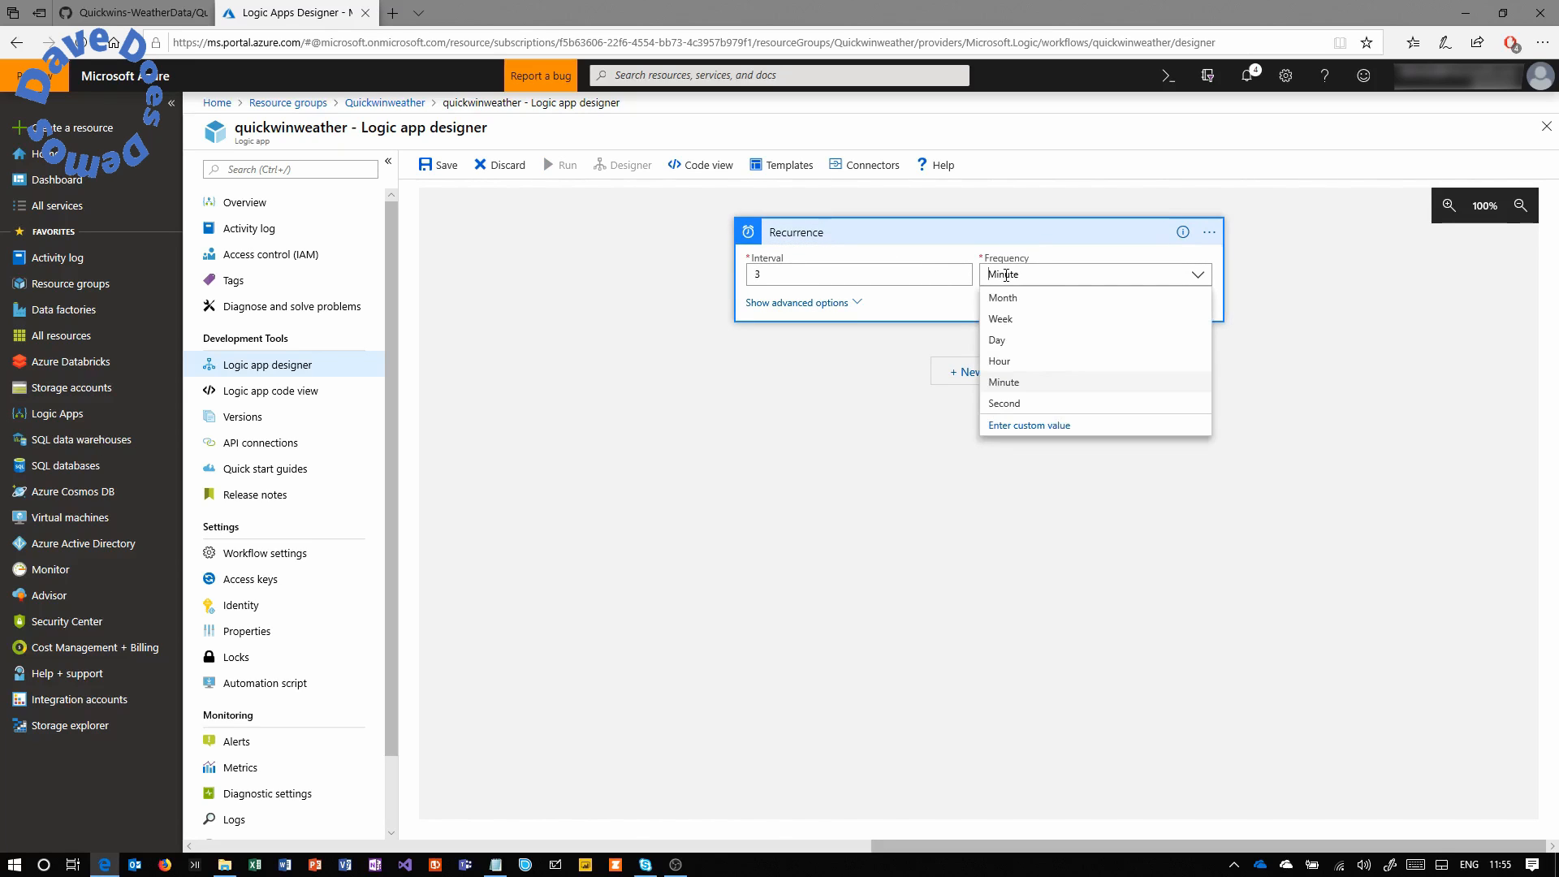
{"action": "left_click", "coordinate": [1014, 345]}
{"action": "type", "text": "1"}
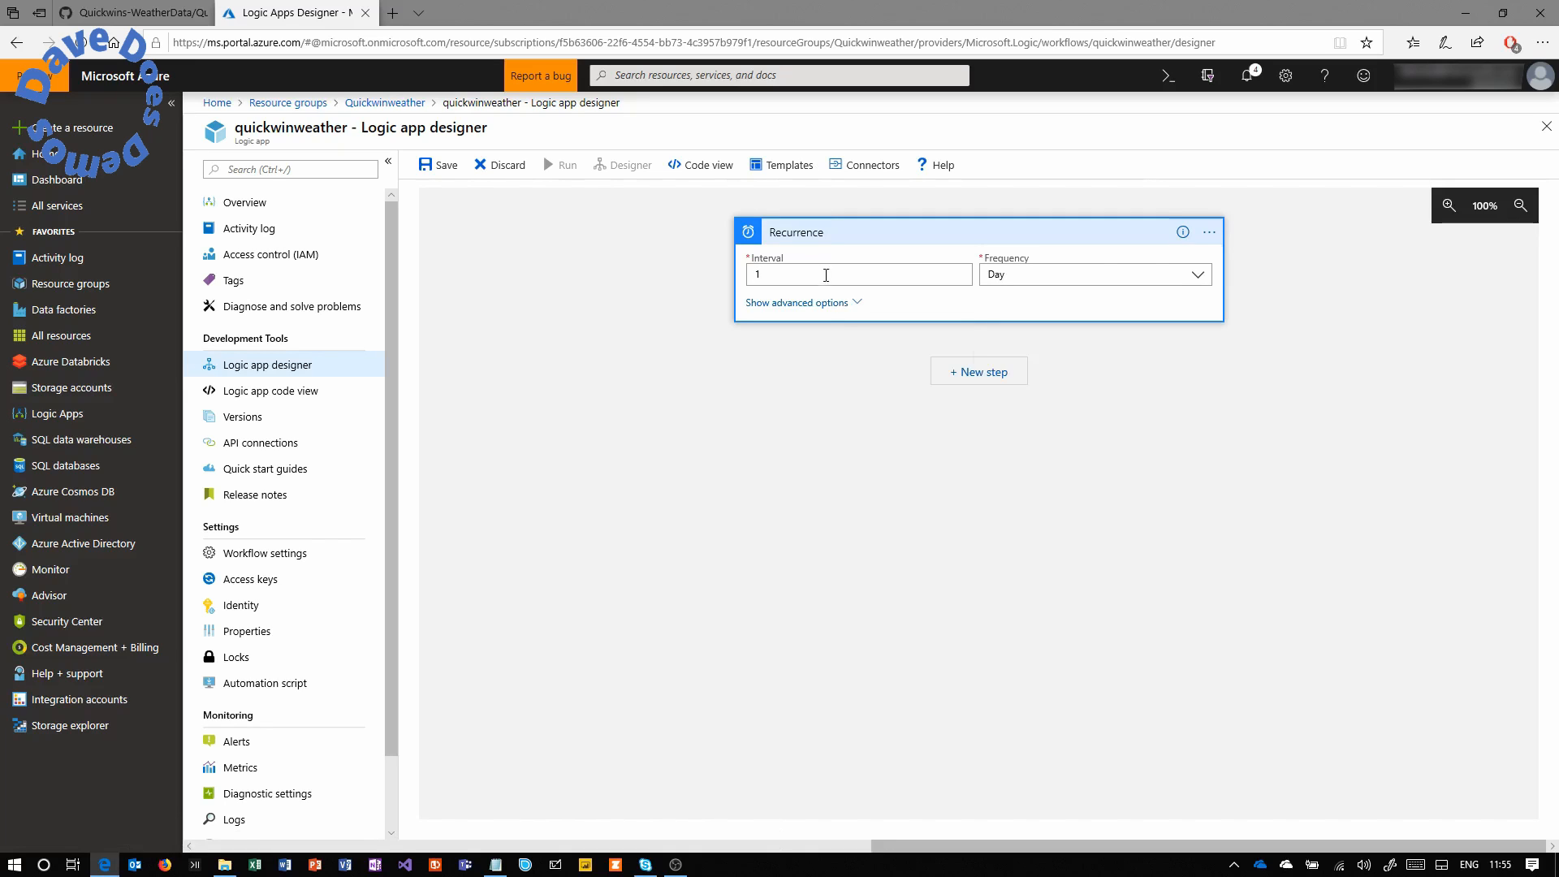
{"action": "left_click", "coordinate": [819, 305]}
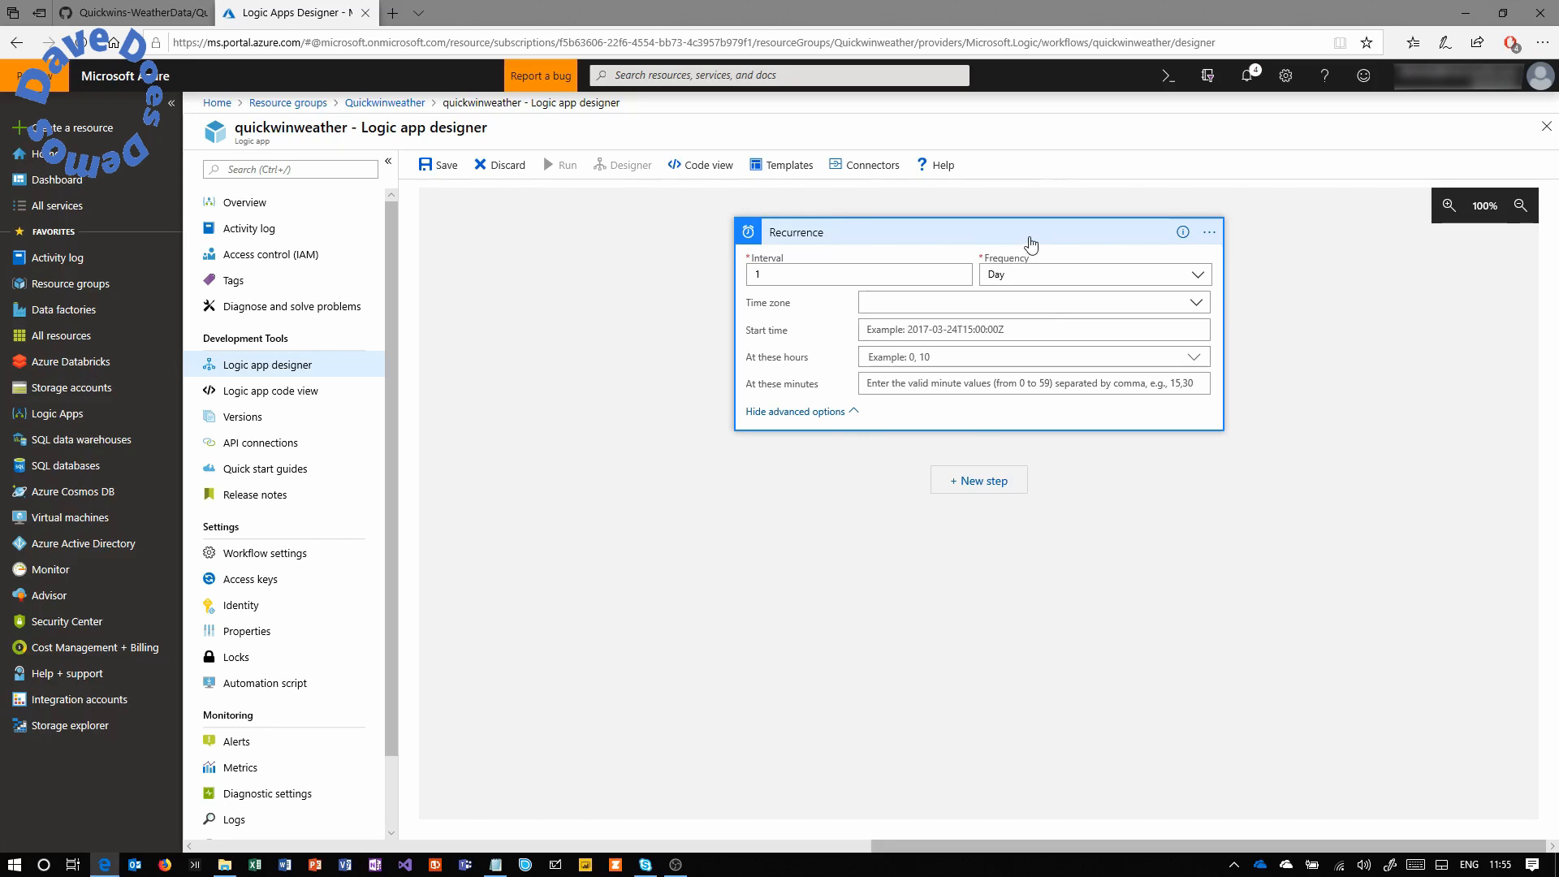
{"action": "left_click", "coordinate": [815, 411]}
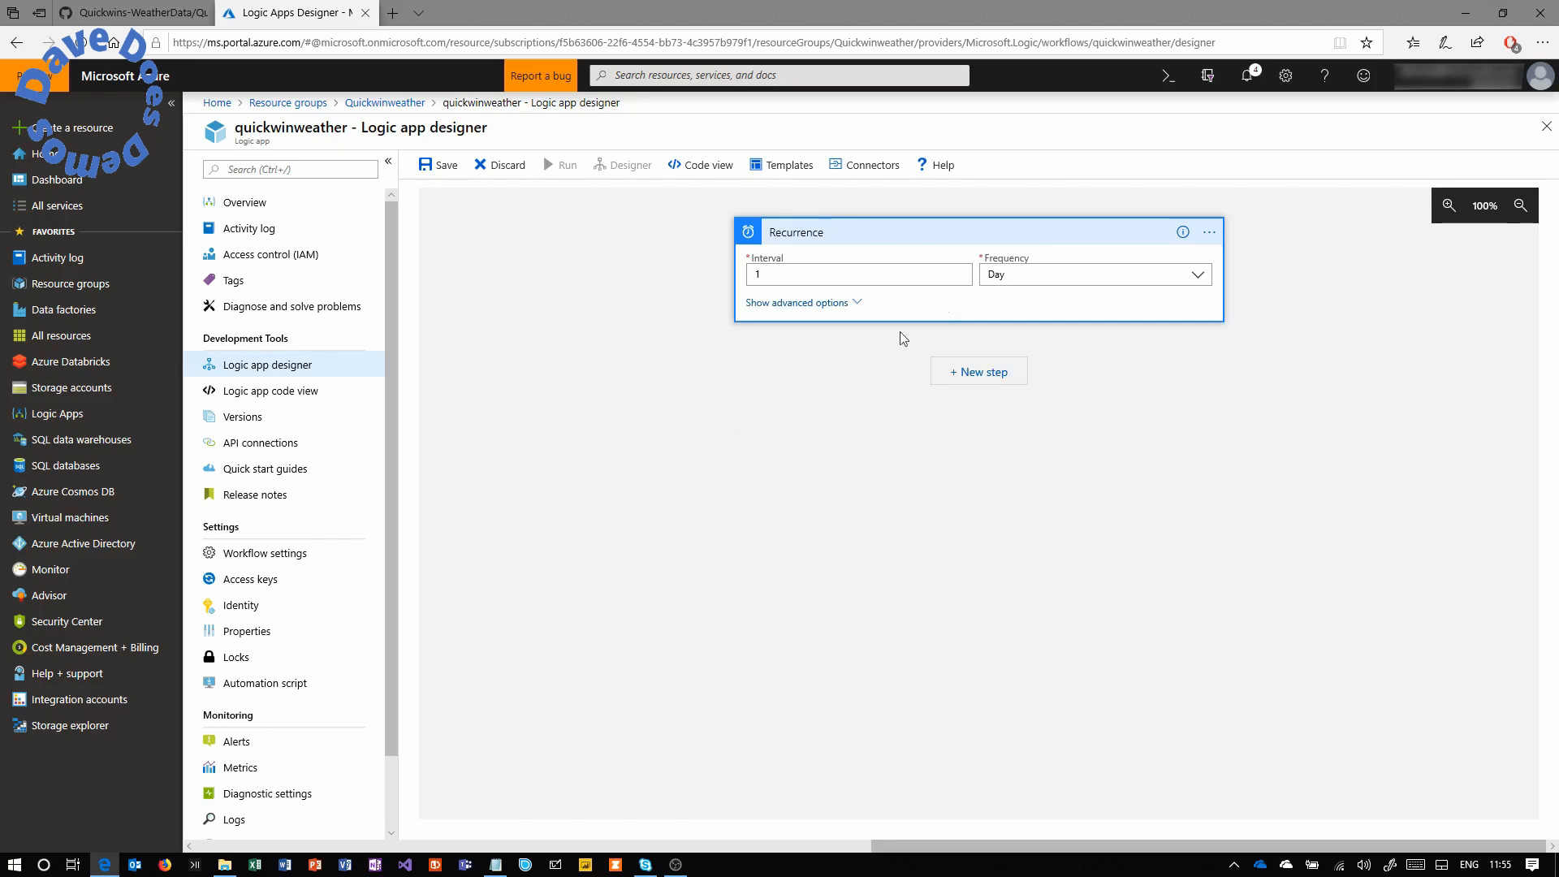
{"action": "left_click", "coordinate": [1001, 238]}
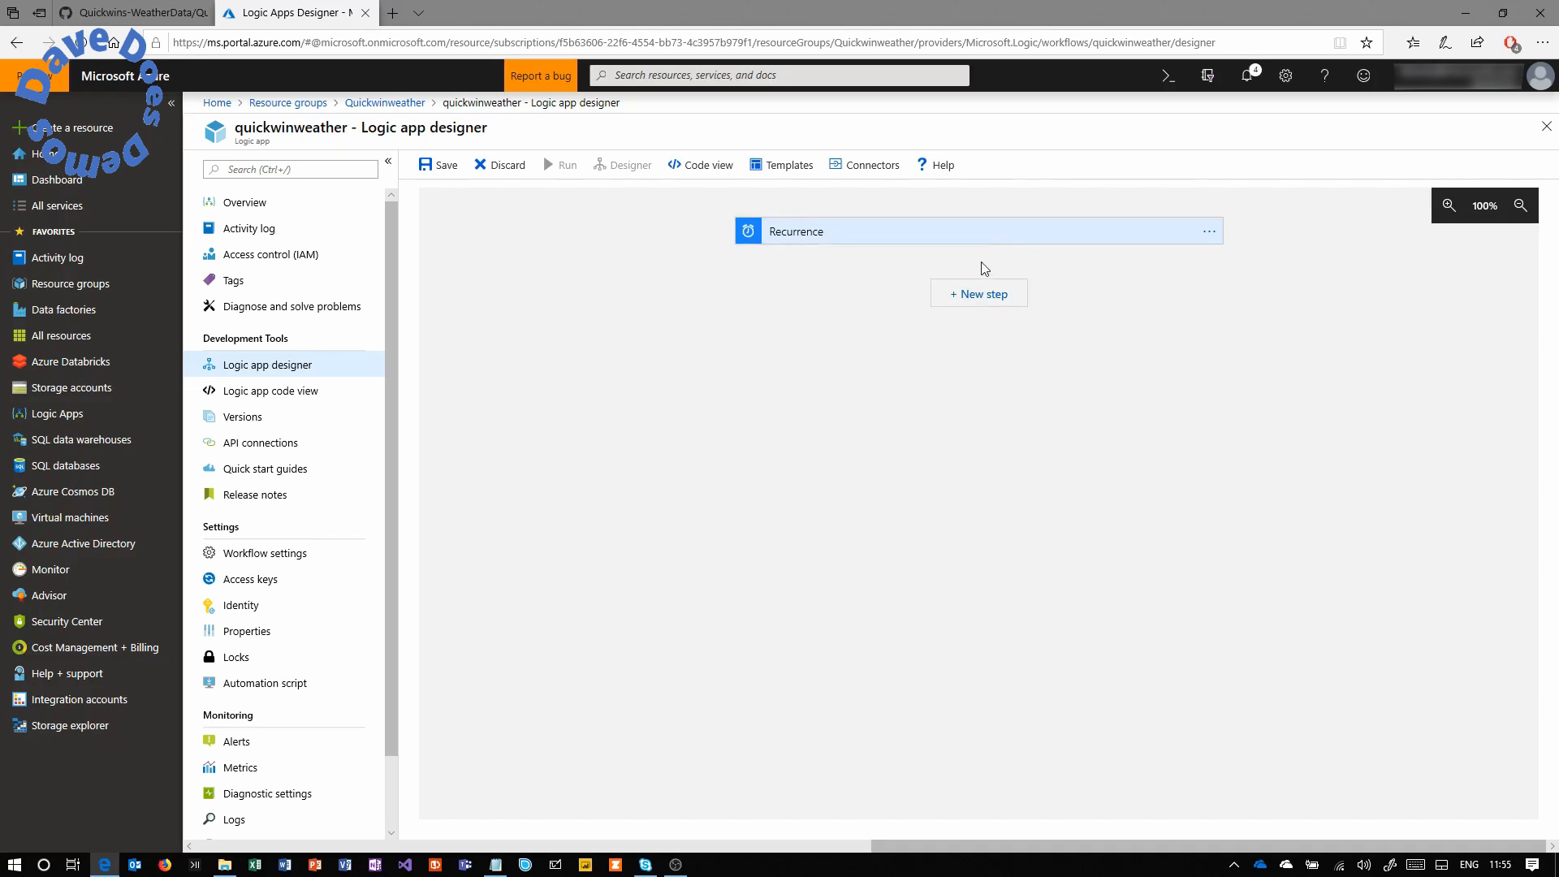
Add an Initialize variable step named cities of type Array.
{"action": "left_click", "coordinate": [979, 297]}
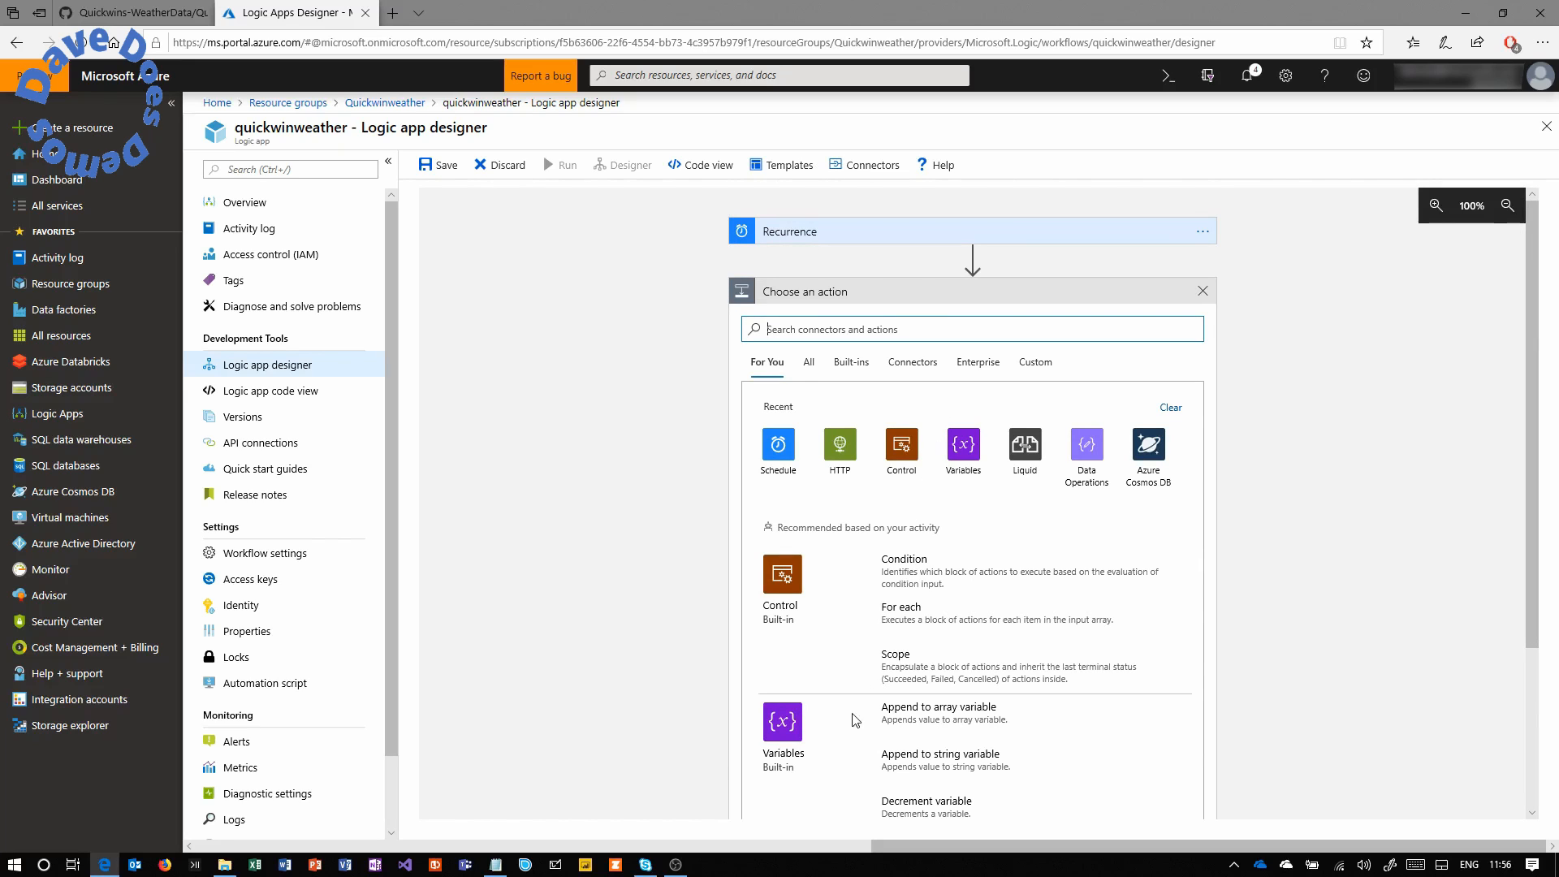
{"action": "left_click", "coordinate": [783, 723]}
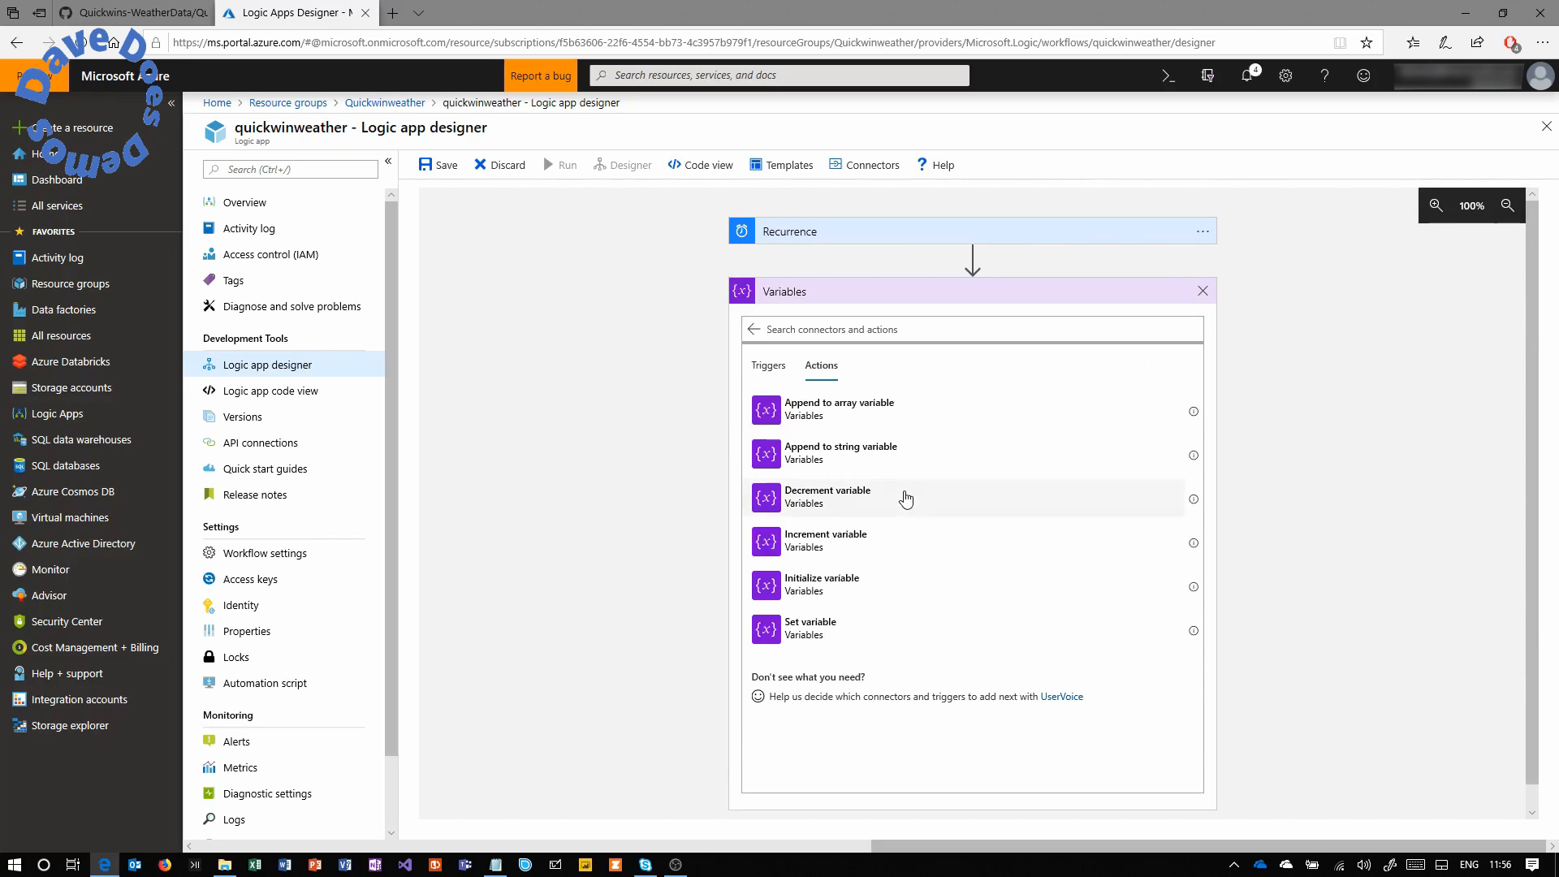
{"action": "left_click", "coordinate": [819, 586]}
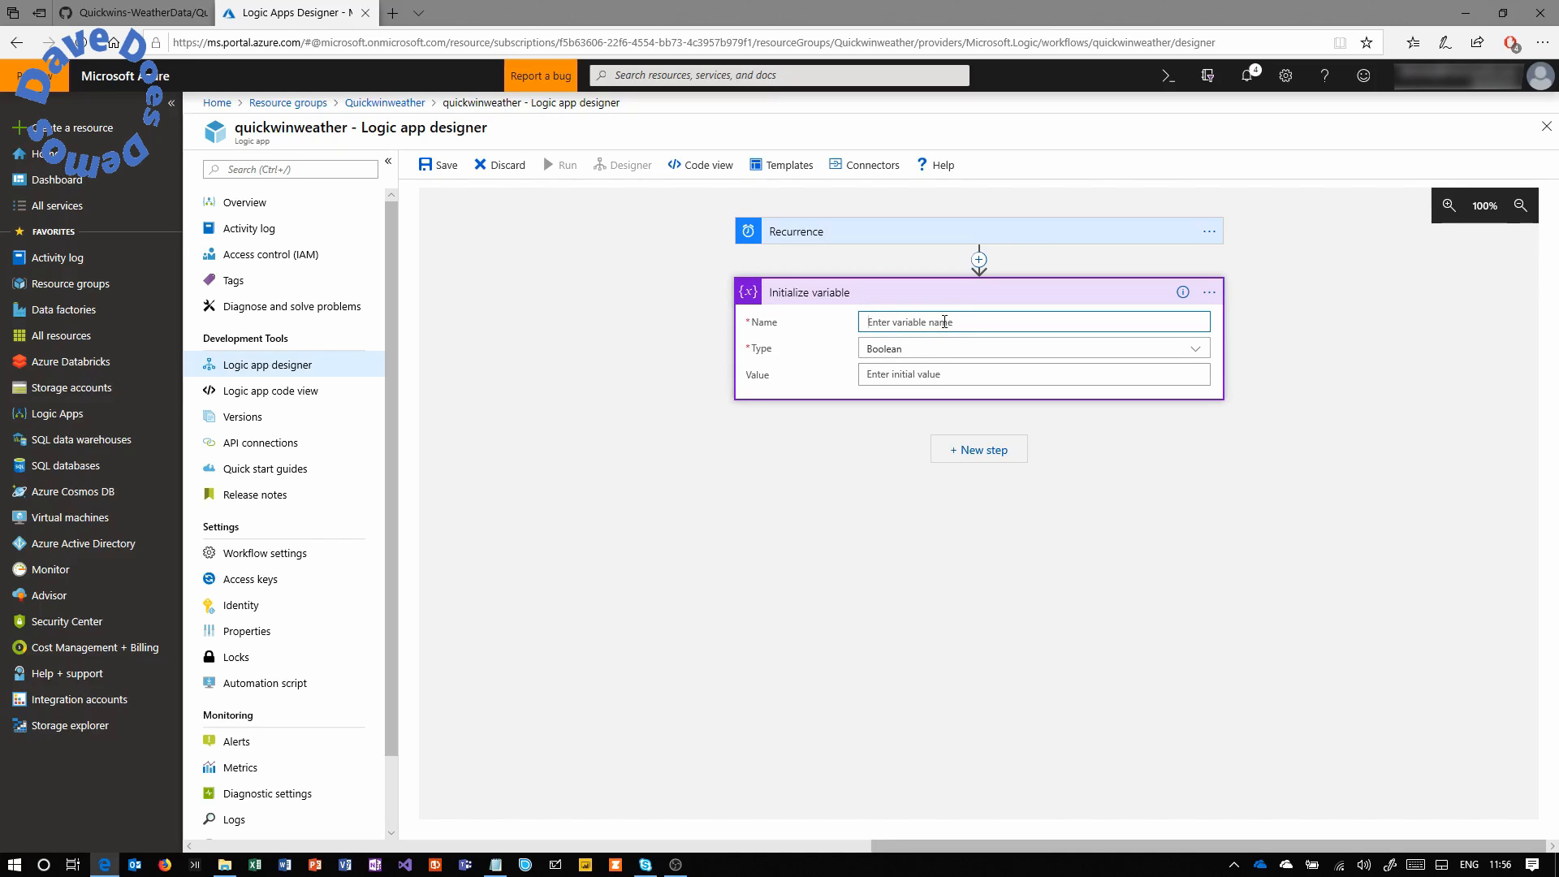
{"action": "type", "text": "cities"}
{"action": "key", "text": "Tab"}
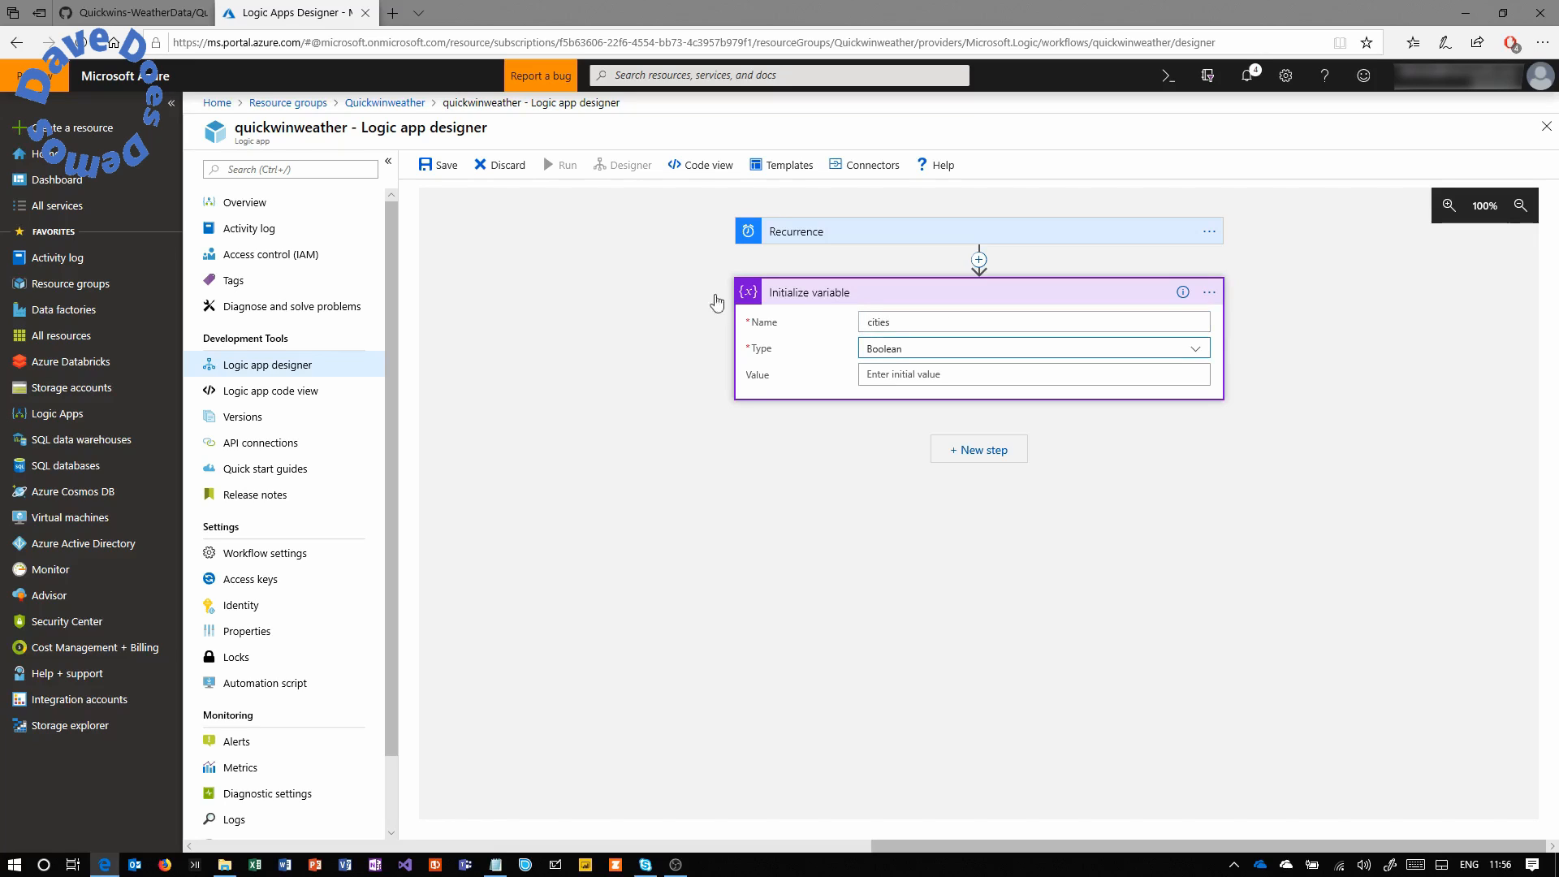
{"action": "left_click", "coordinate": [889, 357]}
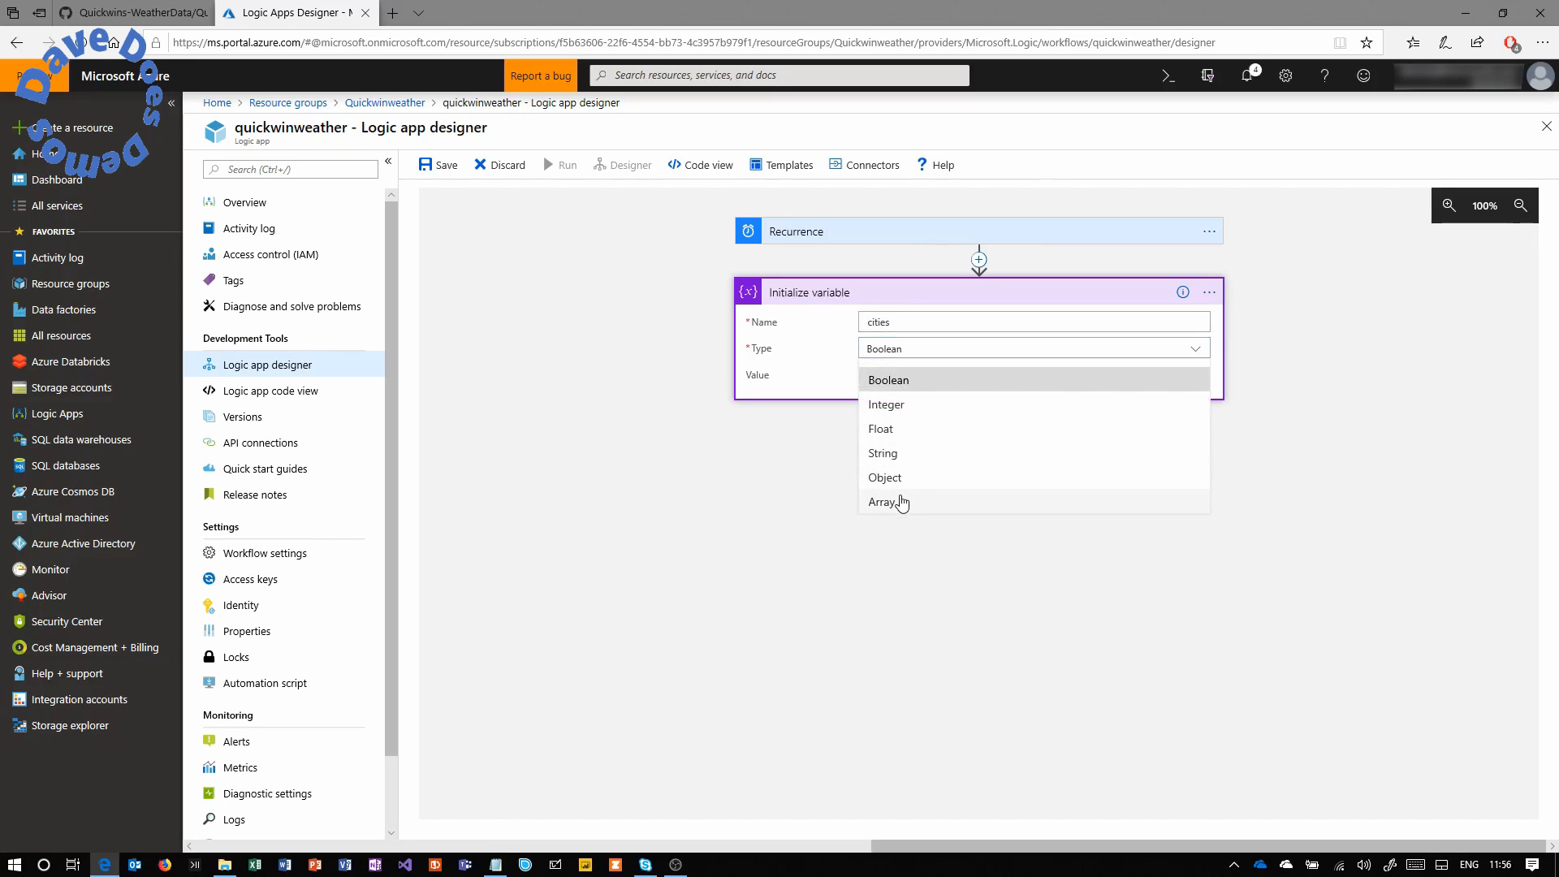
{"action": "left_click", "coordinate": [902, 497]}
Enter the cities value as a JSON array of "Reading,uk", "London,uk" and "Manchester,uk".
{"action": "left_click", "coordinate": [910, 377]}
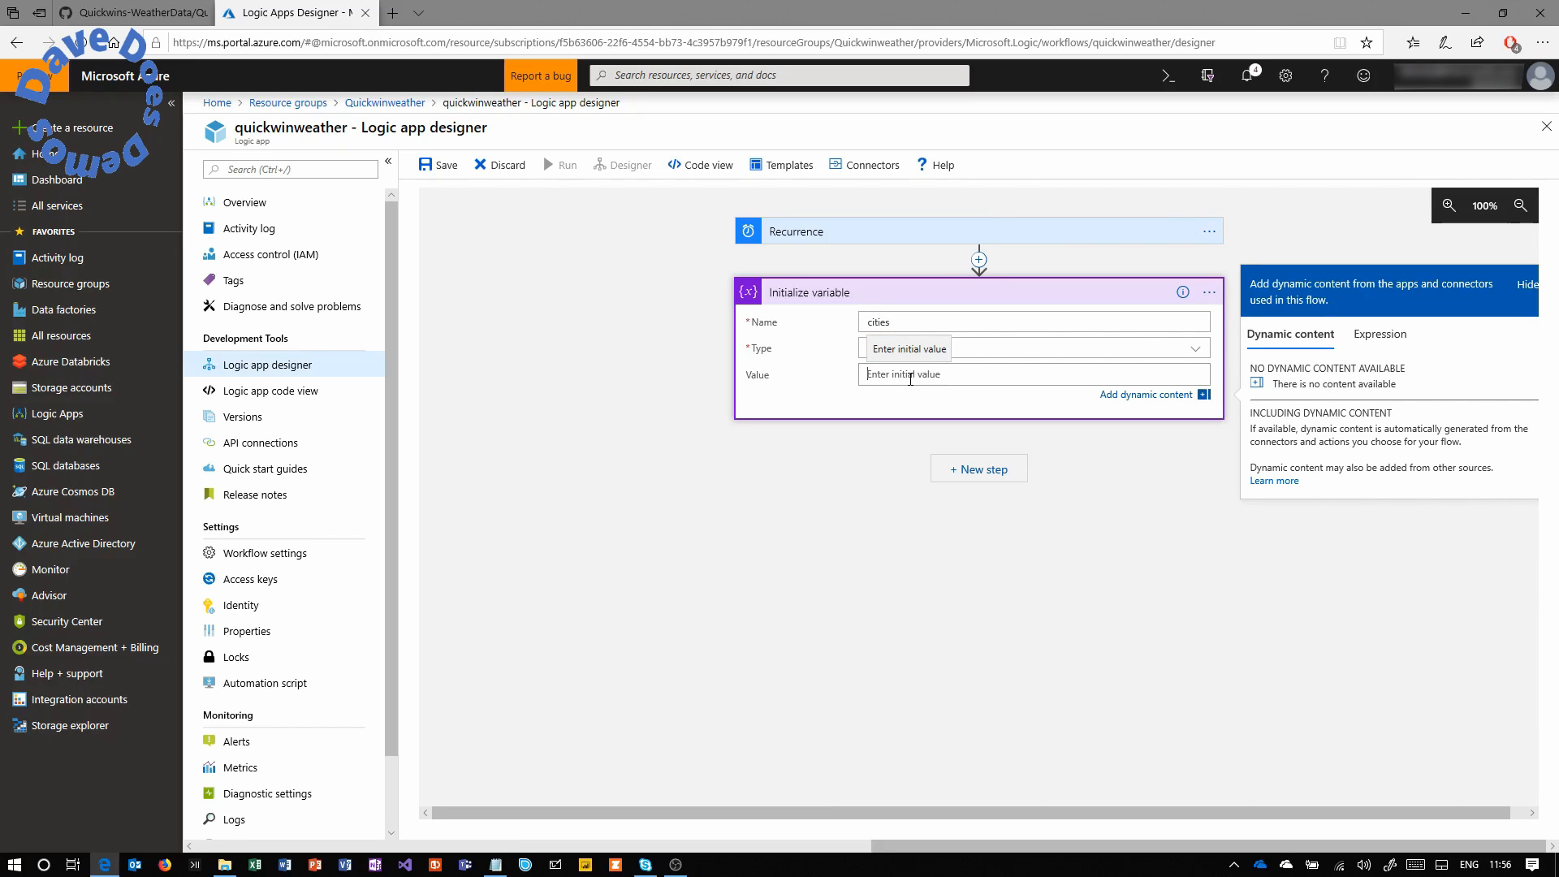
{"action": "type", "text": "["}
{"action": "key", "text": "Return"}
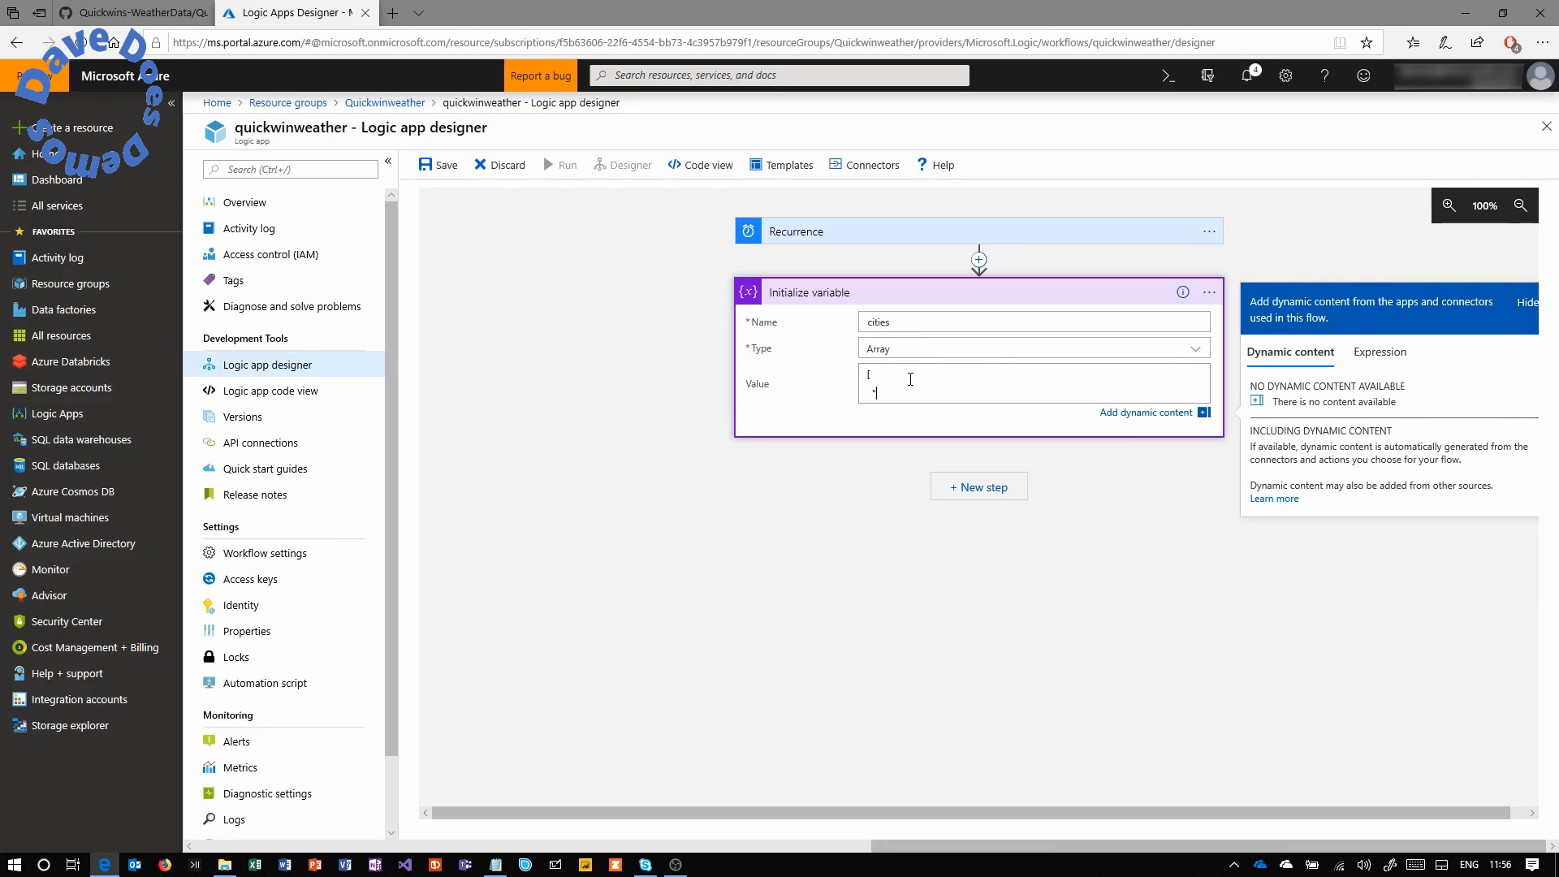
{"action": "type", "text": "\"Reading,uk\","}
{"action": "key", "text": "Return"}
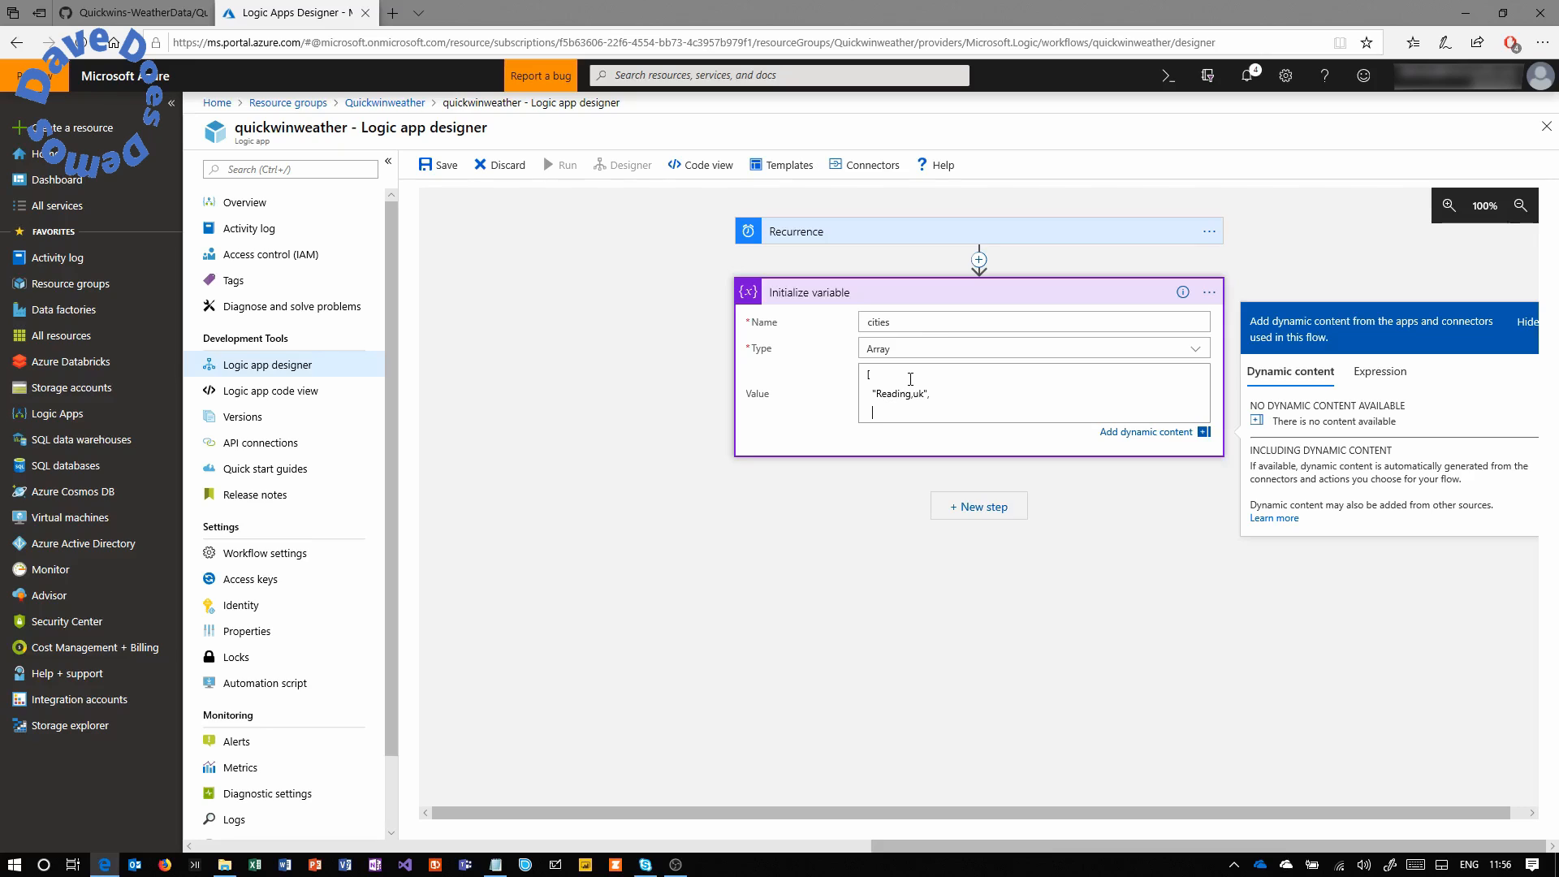
{"action": "type", "text": "\"London,uk\","}
{"action": "key", "text": "Return"}
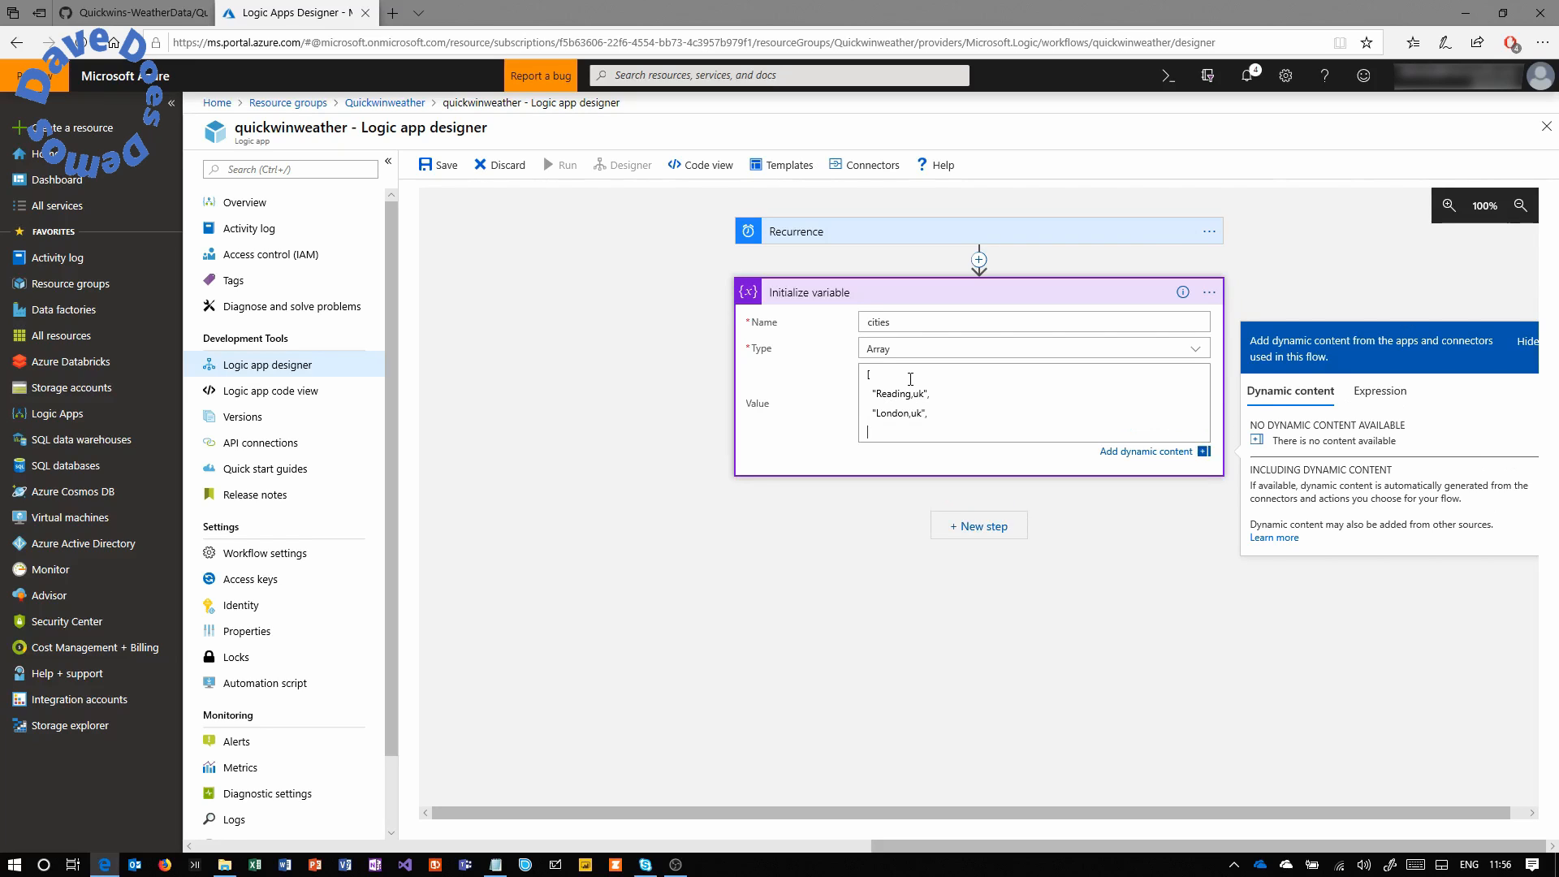
{"action": "type", "text": "\"Manchester,uk\""}
{"action": "key", "text": "Return"}
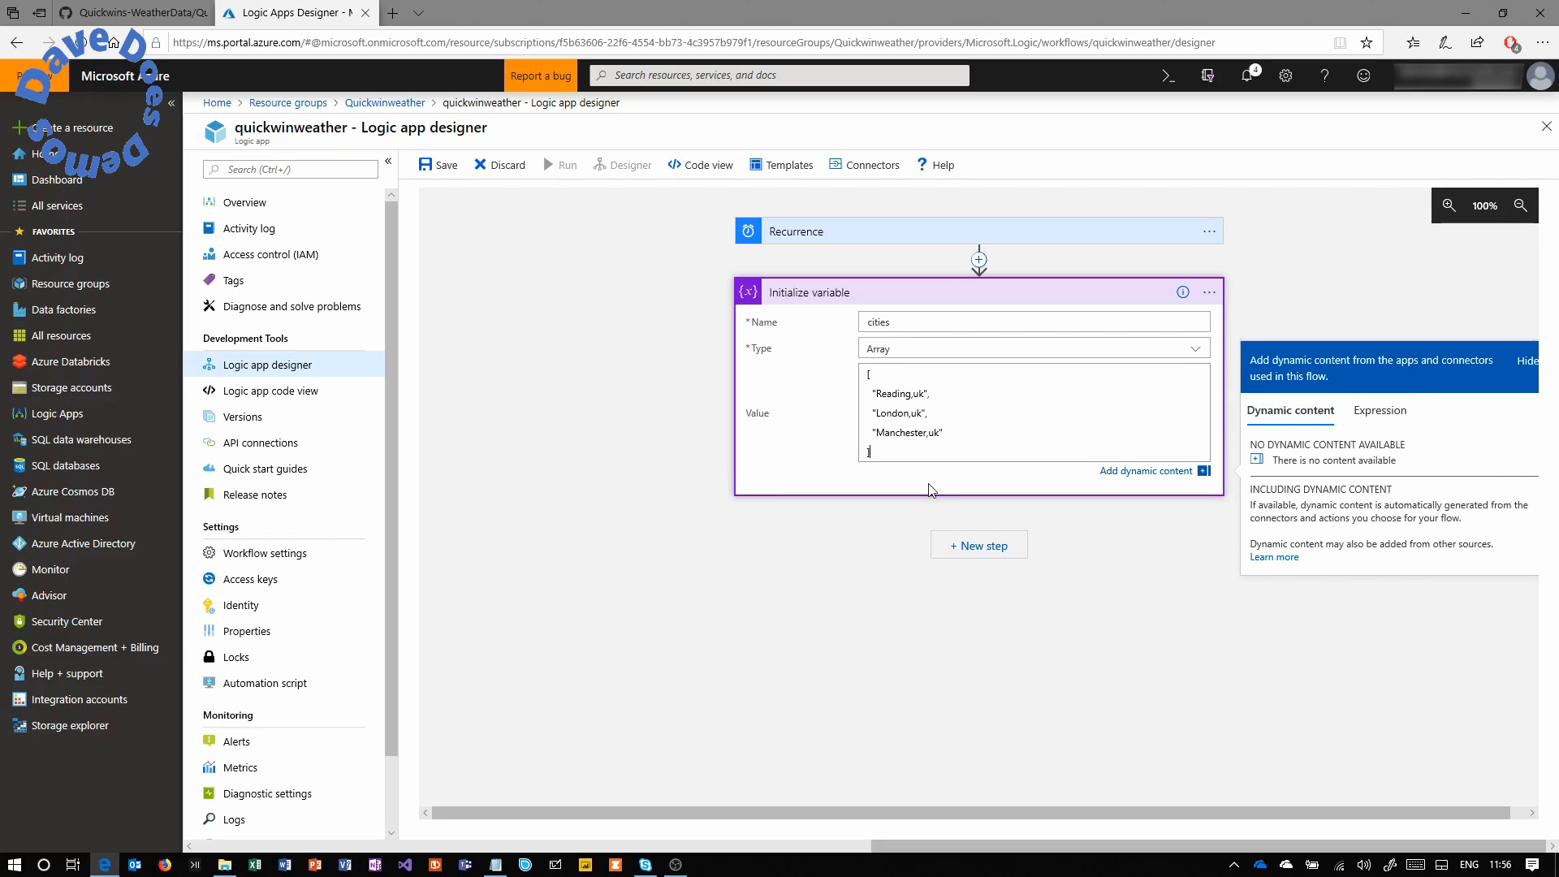
Add a For each control loop after the cities variable step.
{"action": "left_click", "coordinate": [974, 546]}
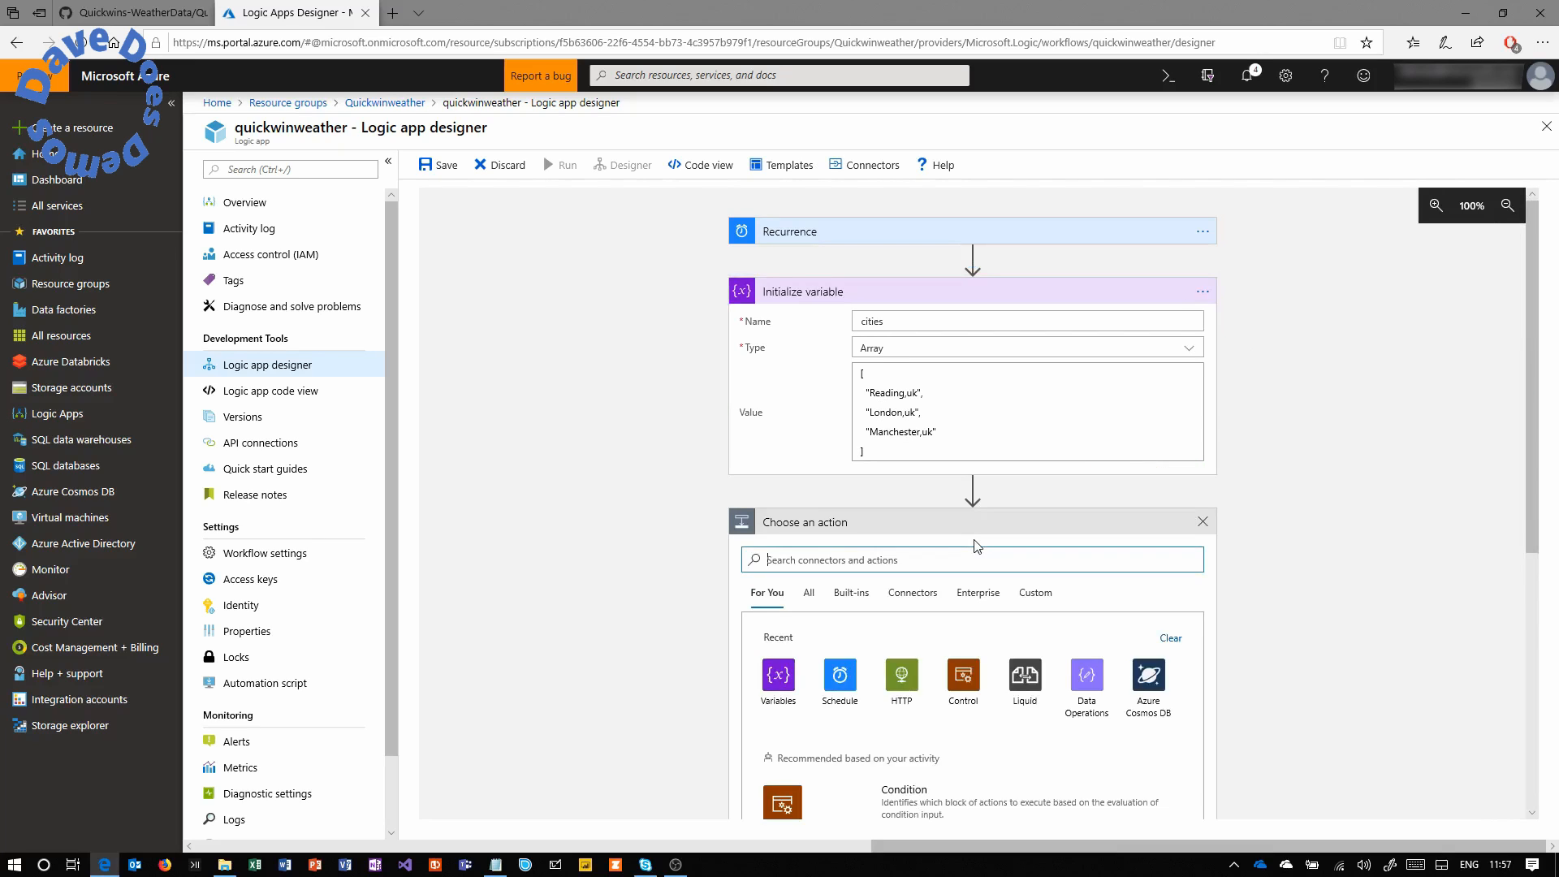
{"action": "left_click_drag", "start_coordinate": [1533, 266], "coordinate": [1521, 368]}
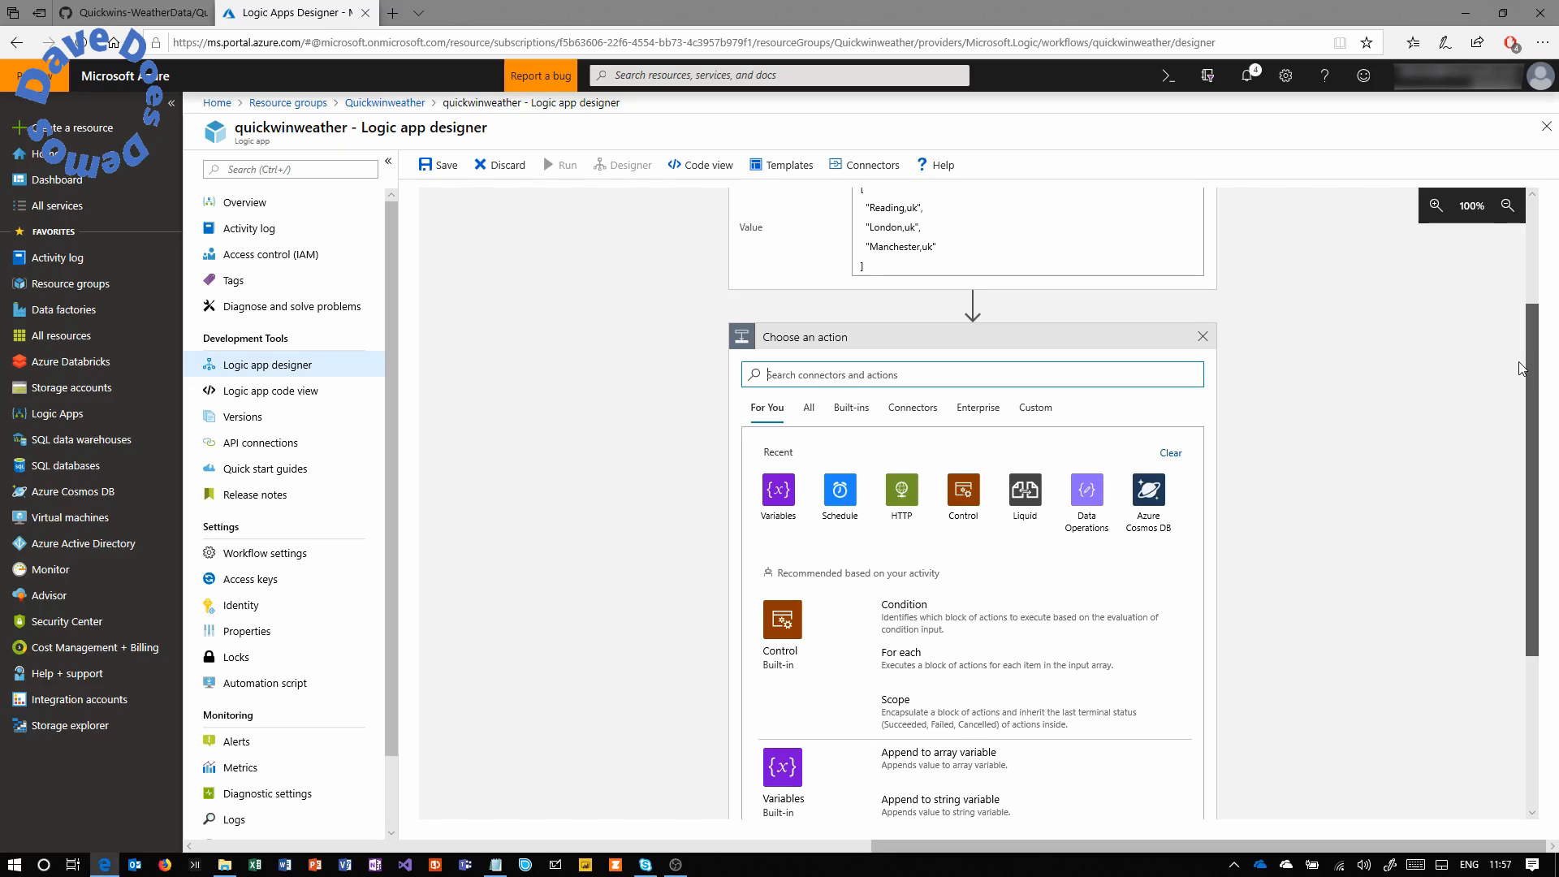
{"action": "mouse_move", "coordinate": [1521, 368]}
{"action": "left_mouse_down"}
{"action": "mouse_move", "coordinate": [1523, 289]}
{"action": "mouse_move", "coordinate": [1517, 349]}
{"action": "left_mouse_up"}
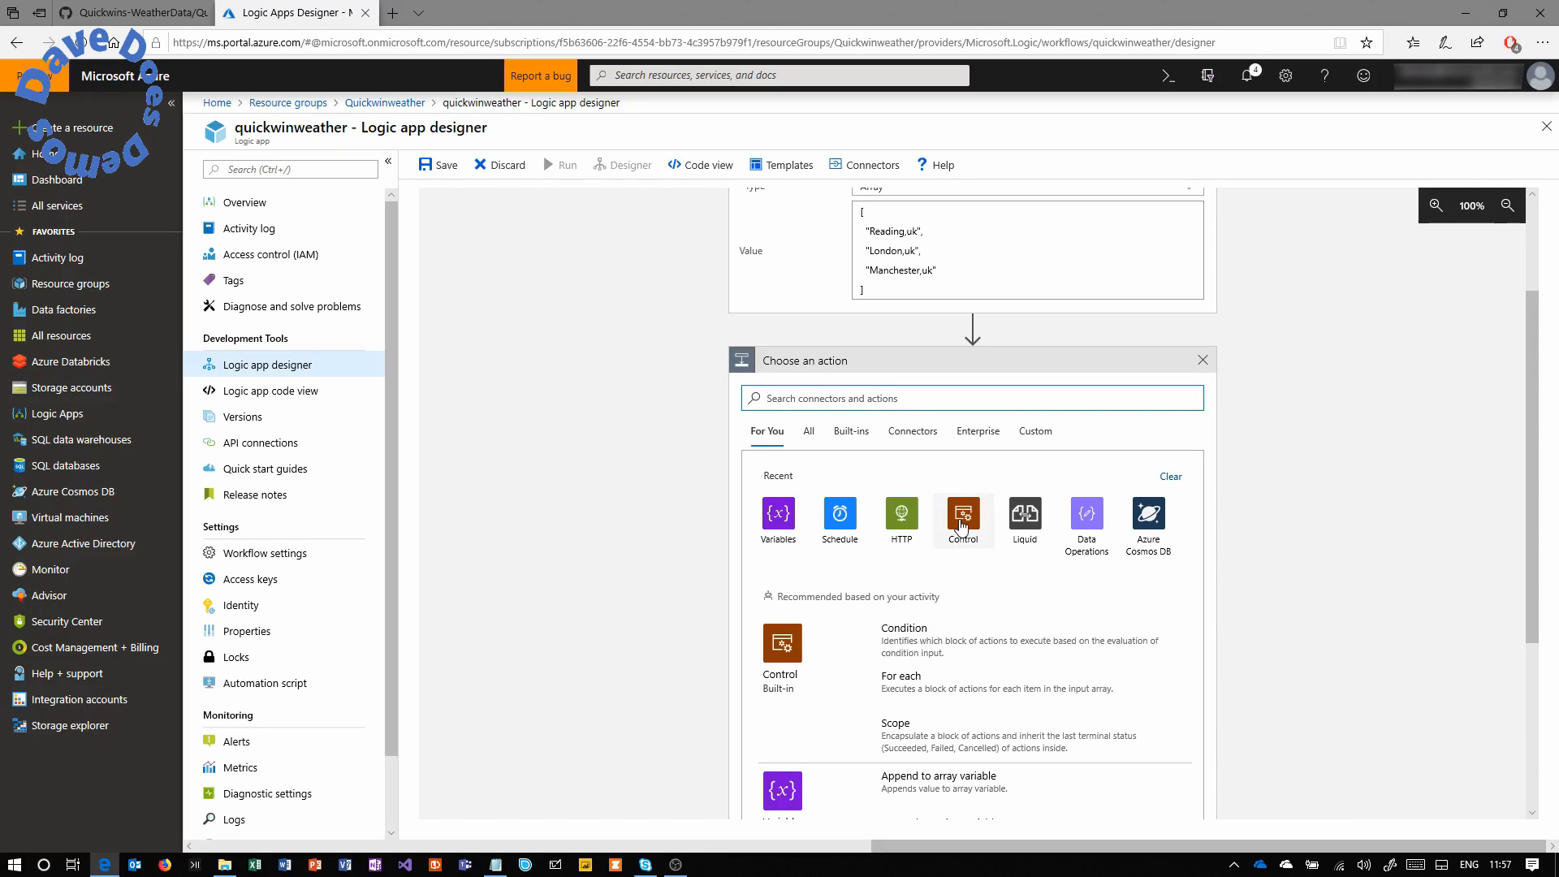
{"action": "left_click", "coordinate": [963, 523]}
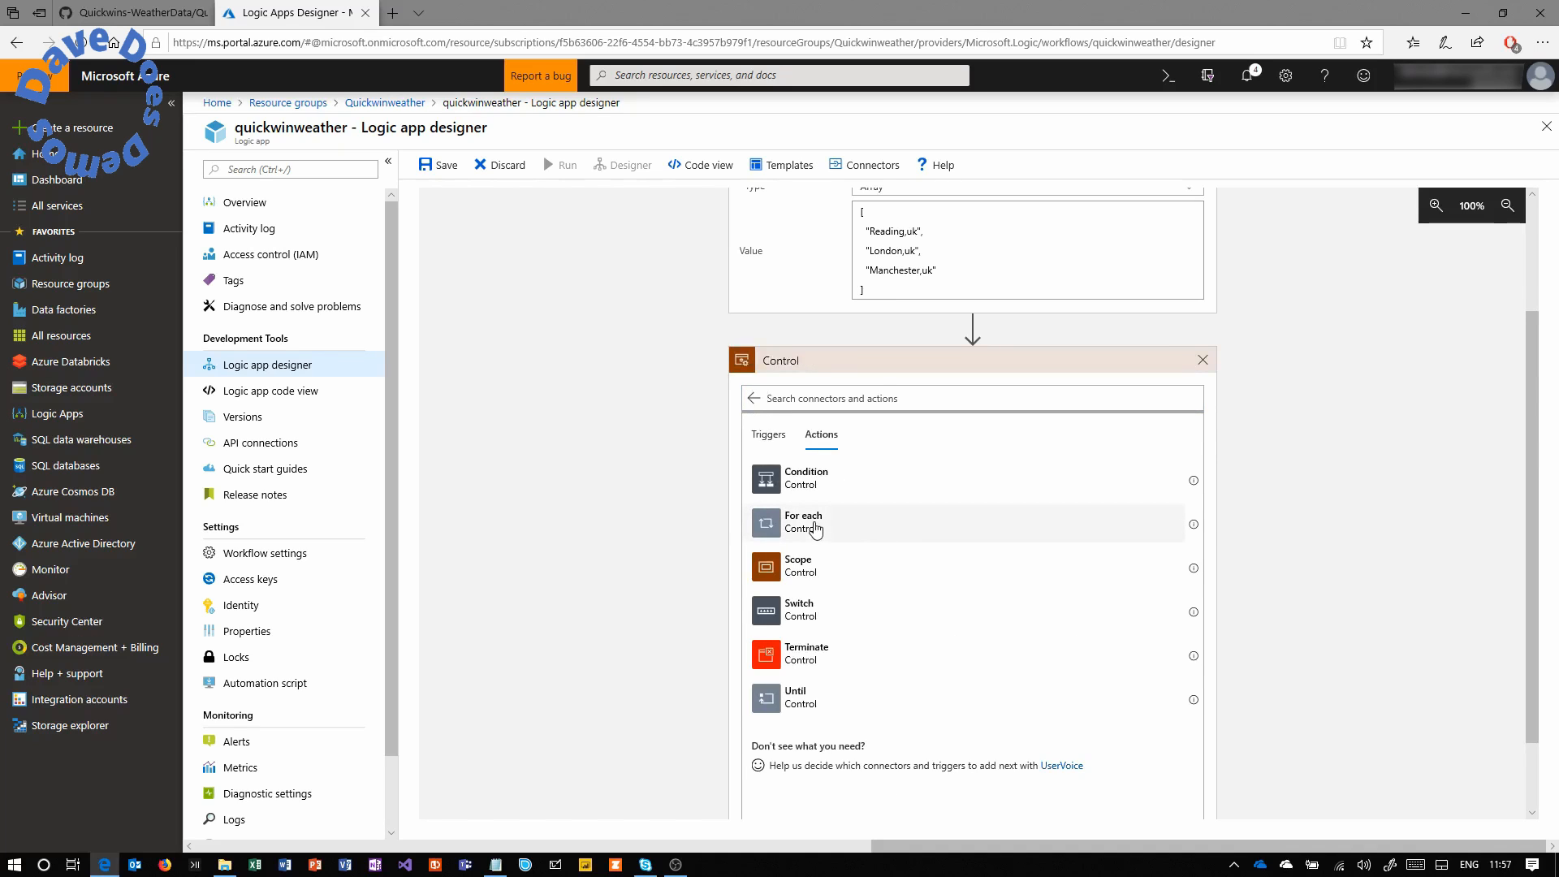
{"action": "left_click", "coordinate": [815, 530]}
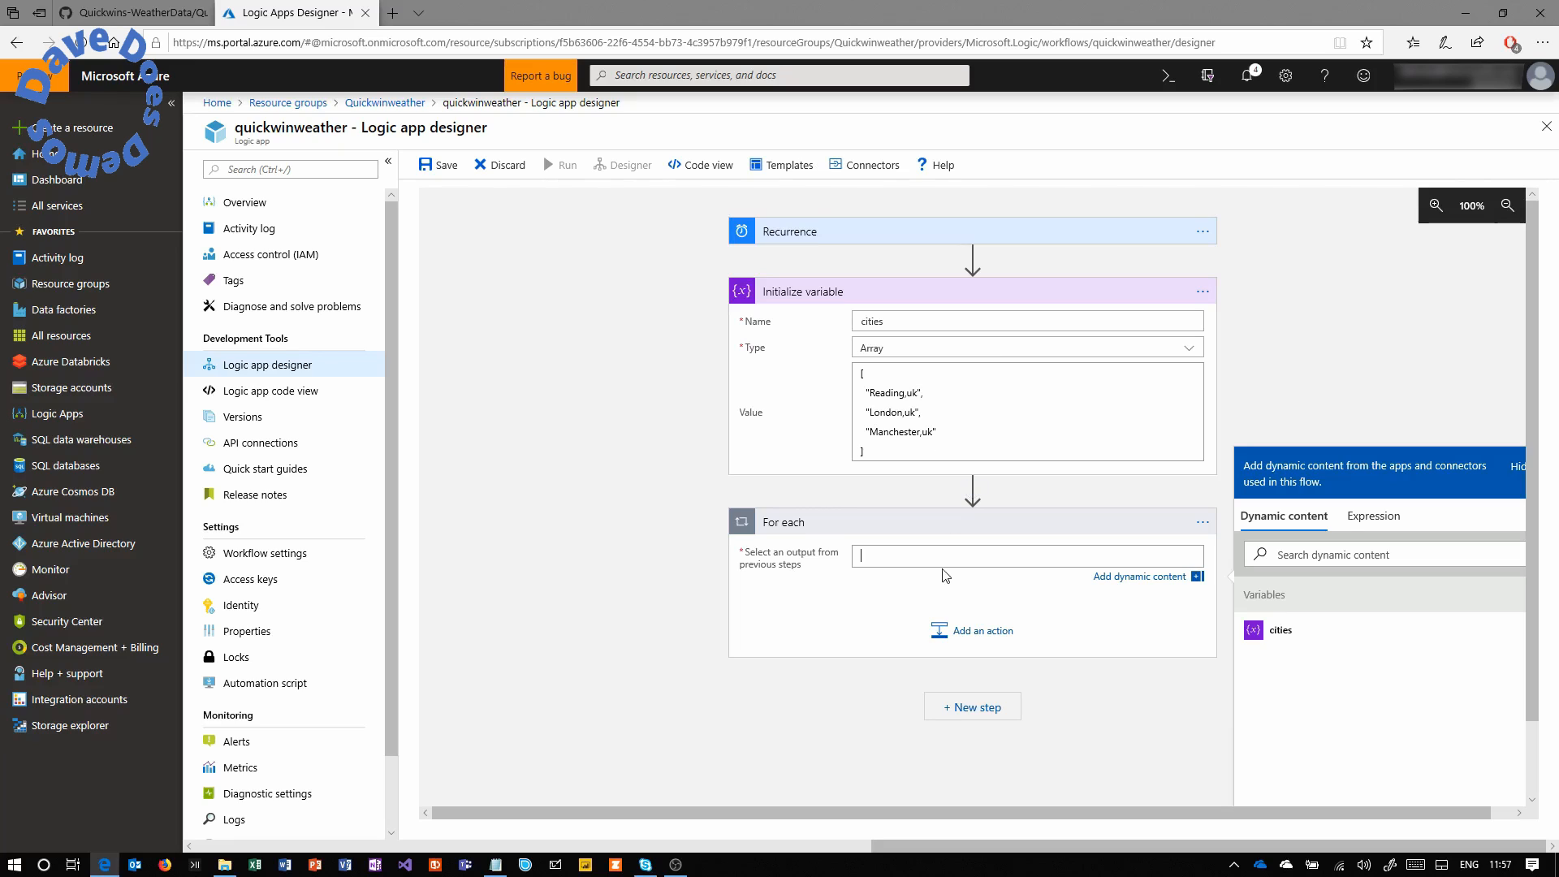
Choose the cities variable as the output the loop iterates over.
{"action": "left_click", "coordinate": [1280, 633]}
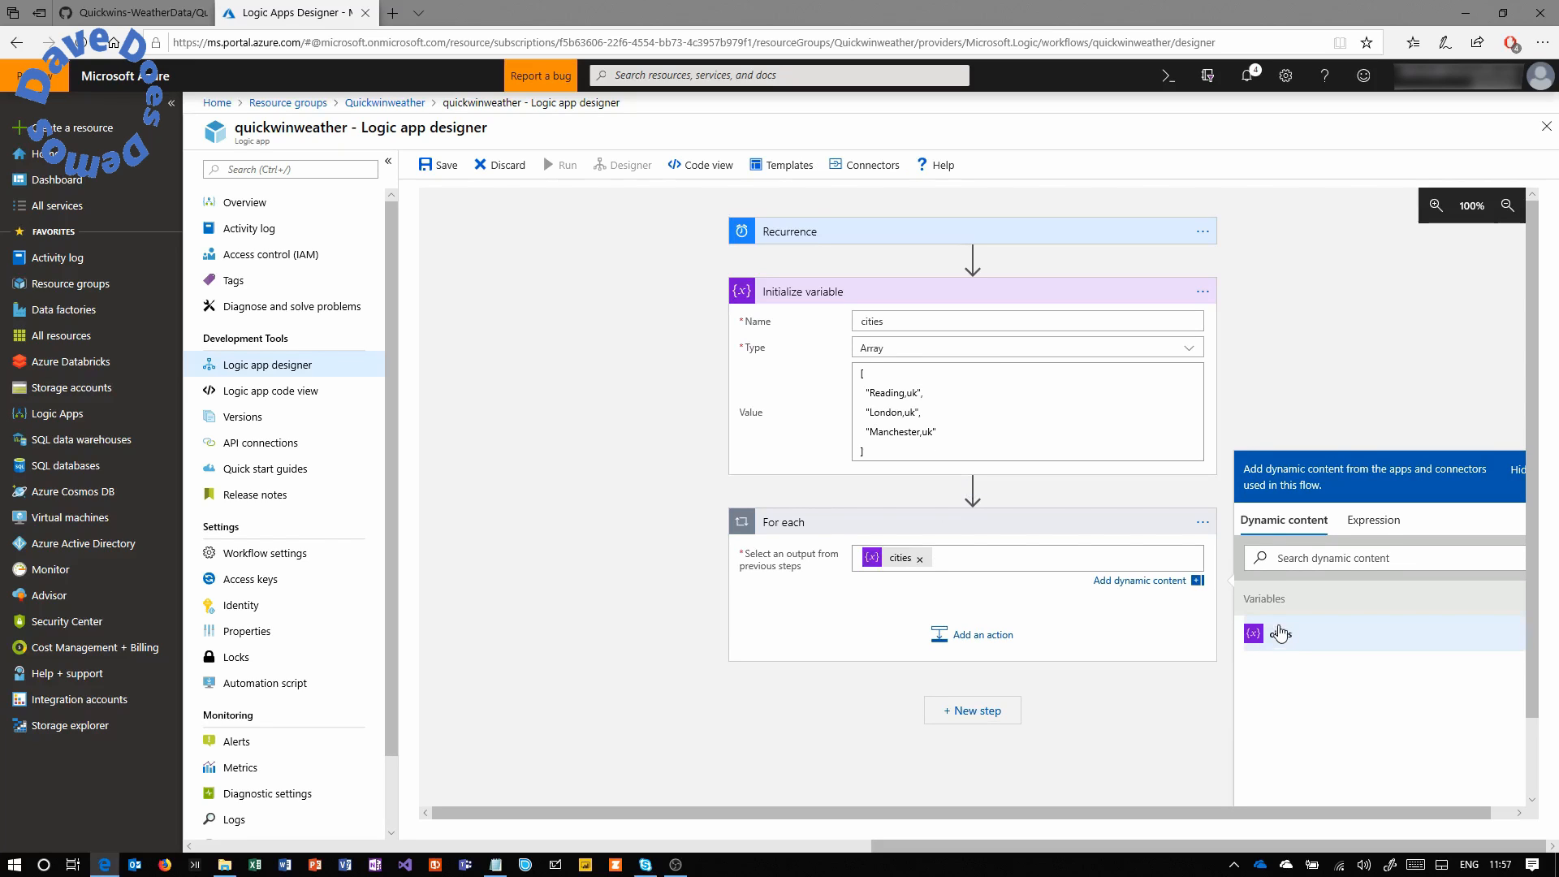
{"action": "scroll", "coordinate": [1526, 533], "scroll_direction": "down", "scroll_amount": 2}
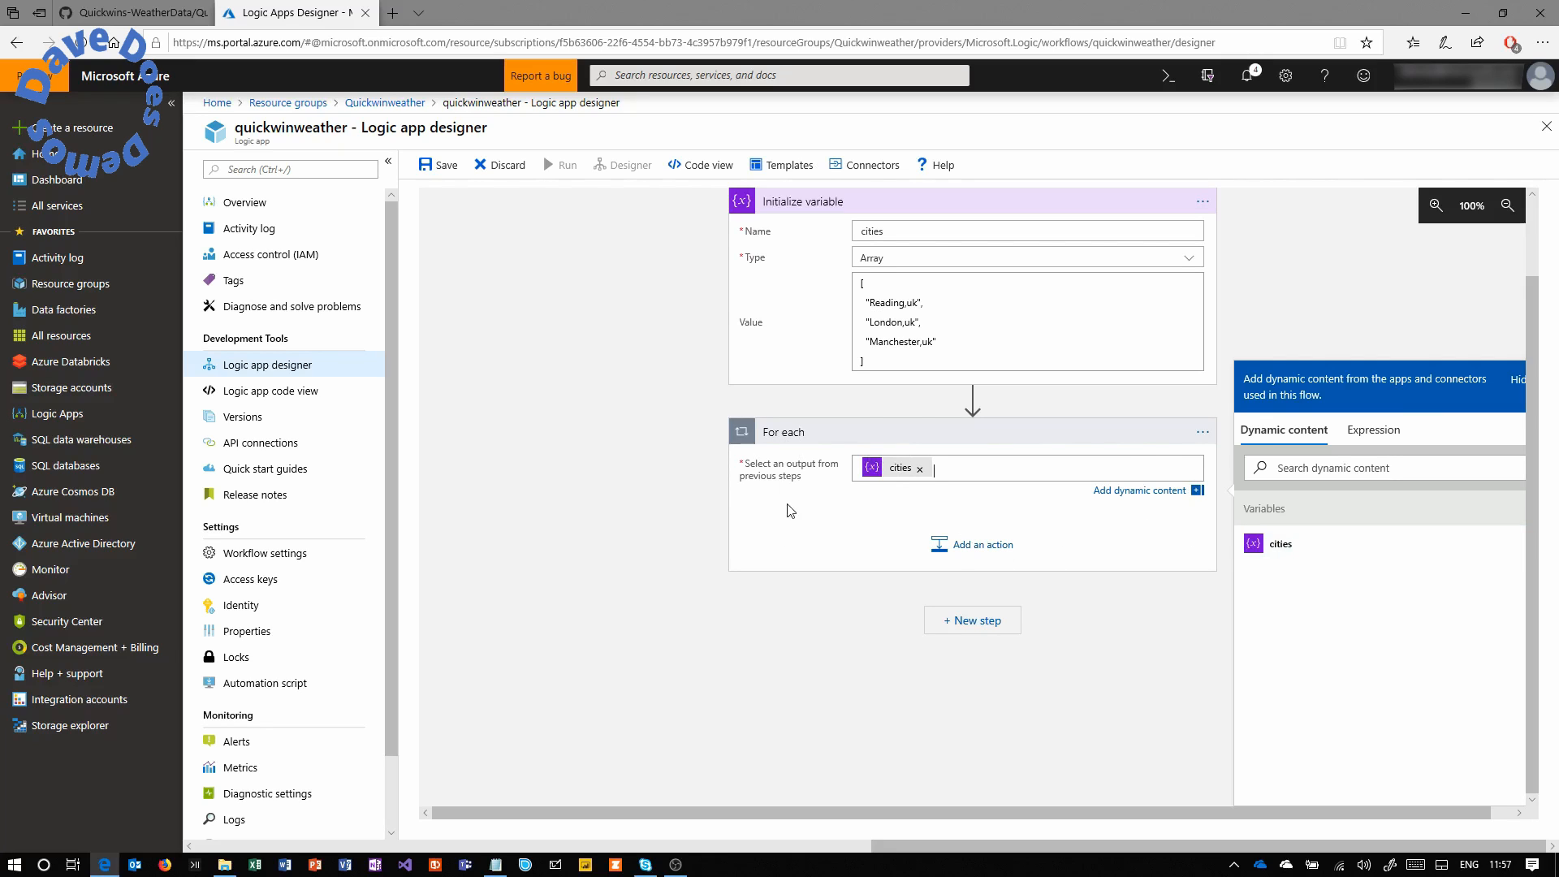
{"action": "left_click", "coordinate": [973, 625]}
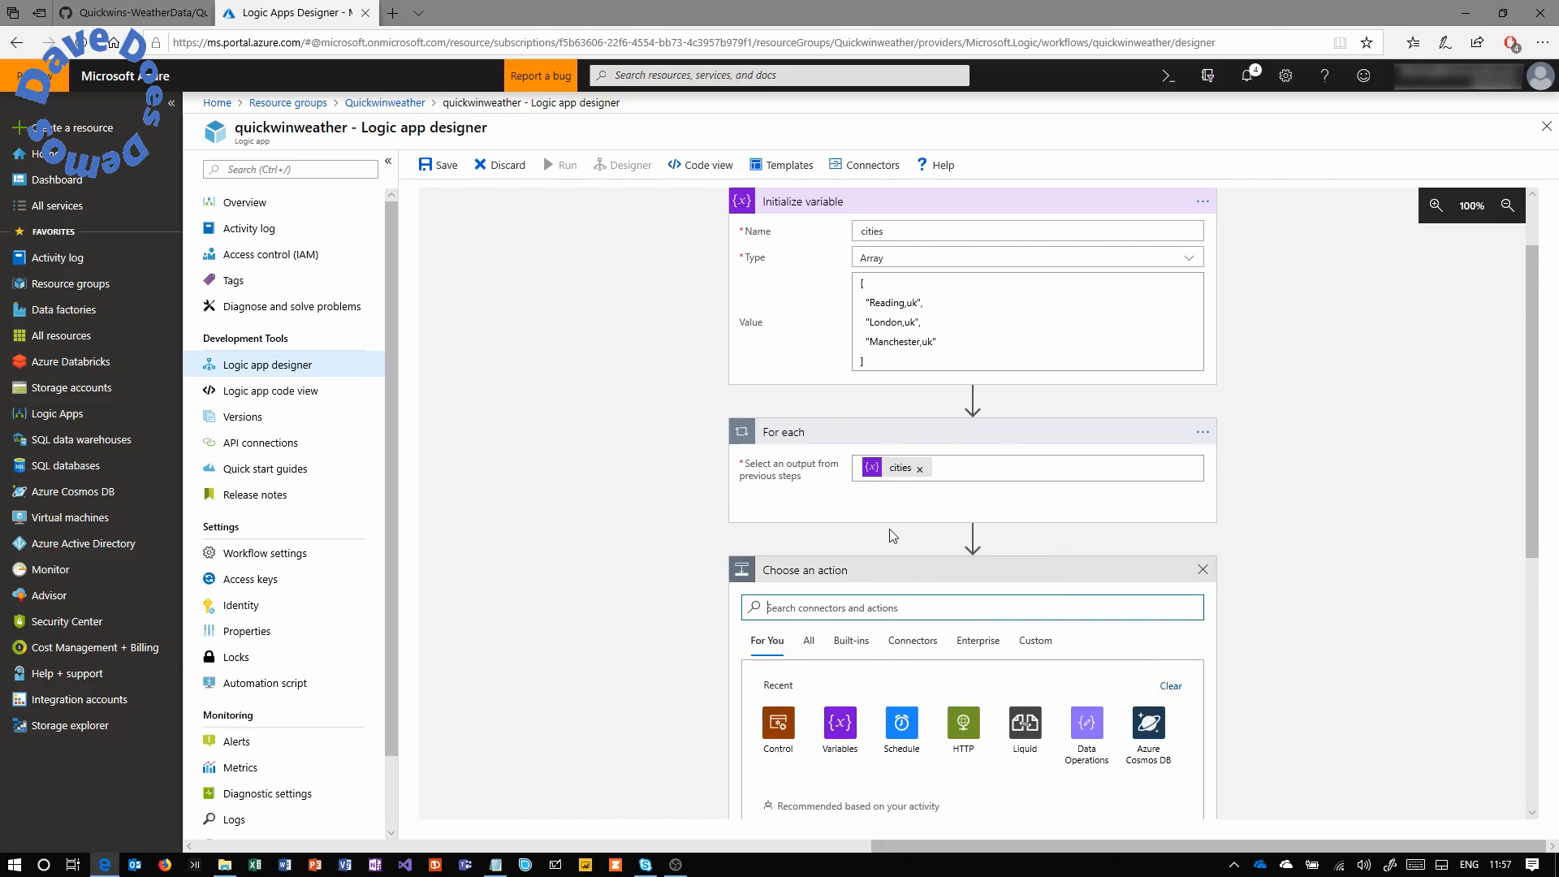
{"action": "left_click", "coordinate": [1203, 571]}
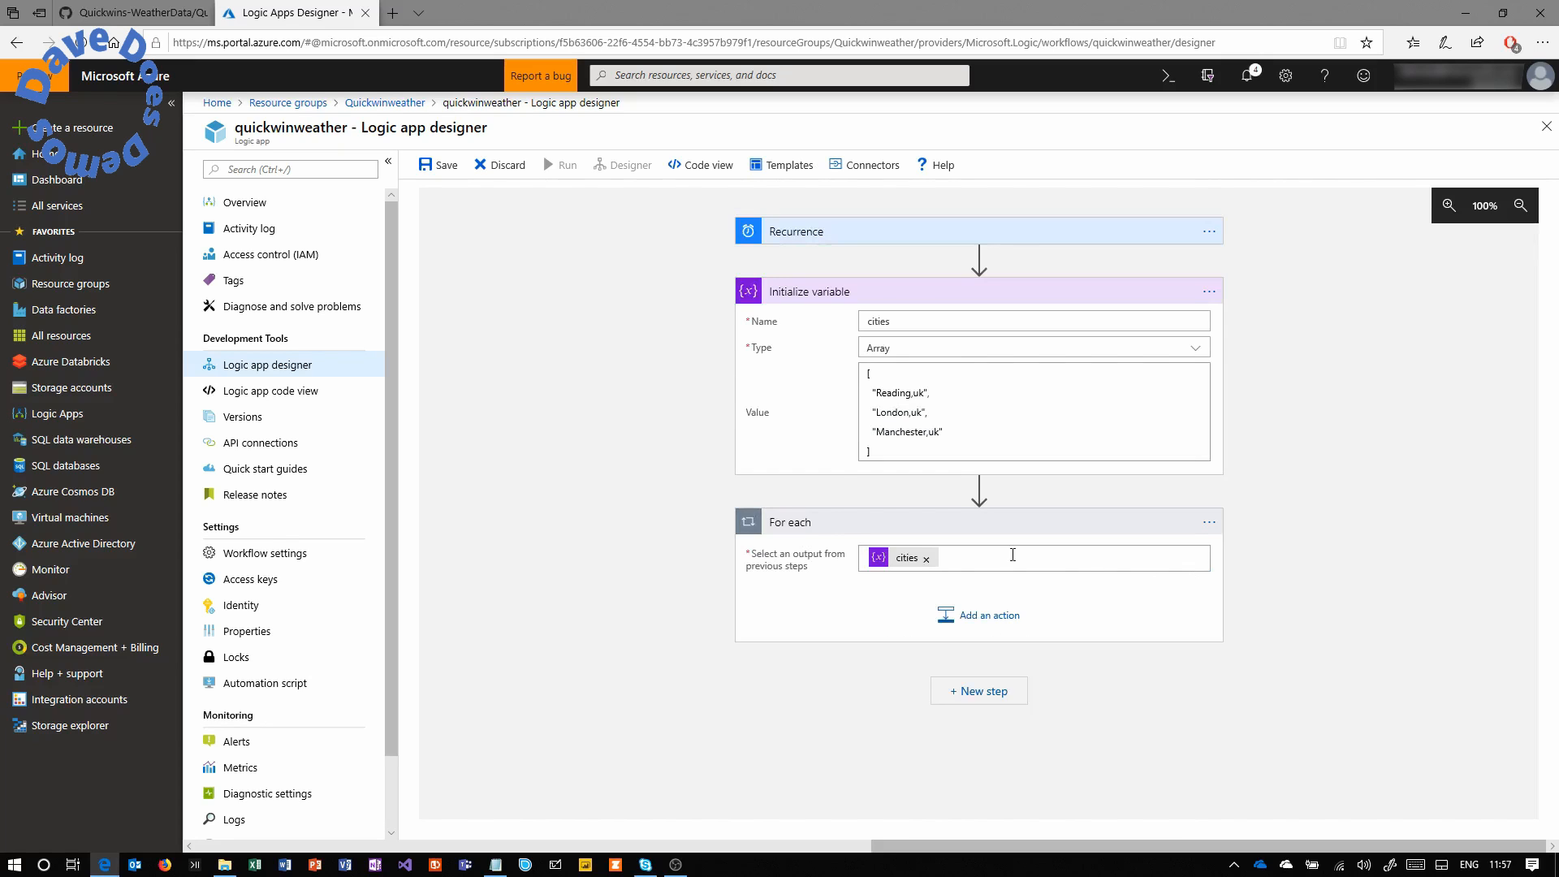
Add the HTTP connector's HTTP action inside the For each loop.
{"action": "left_click", "coordinate": [999, 619]}
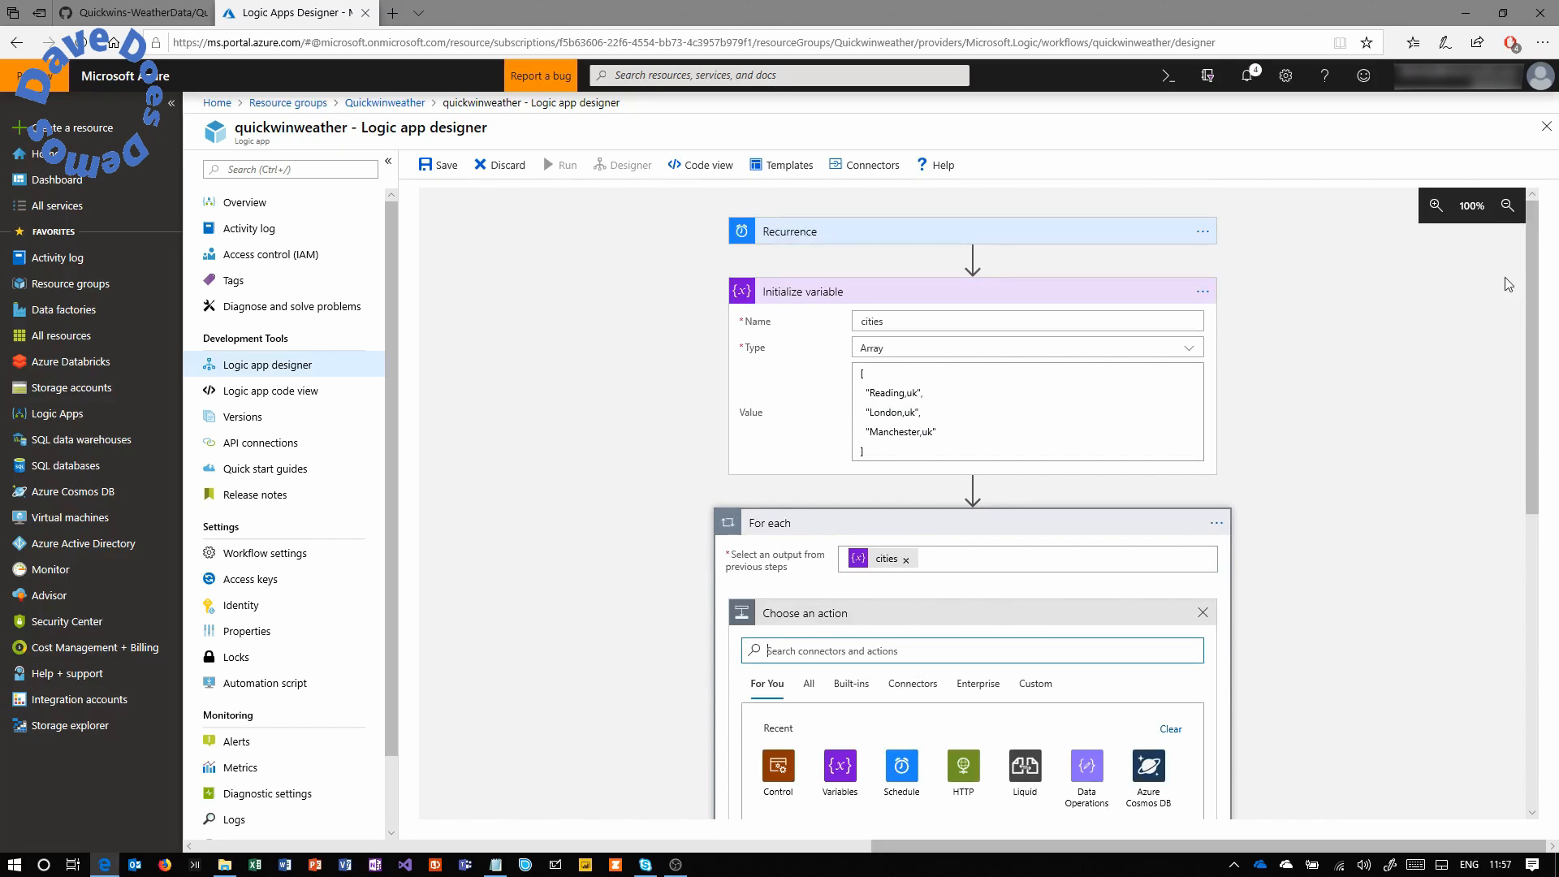
{"action": "left_click_drag", "start_coordinate": [1527, 270], "coordinate": [1518, 417]}
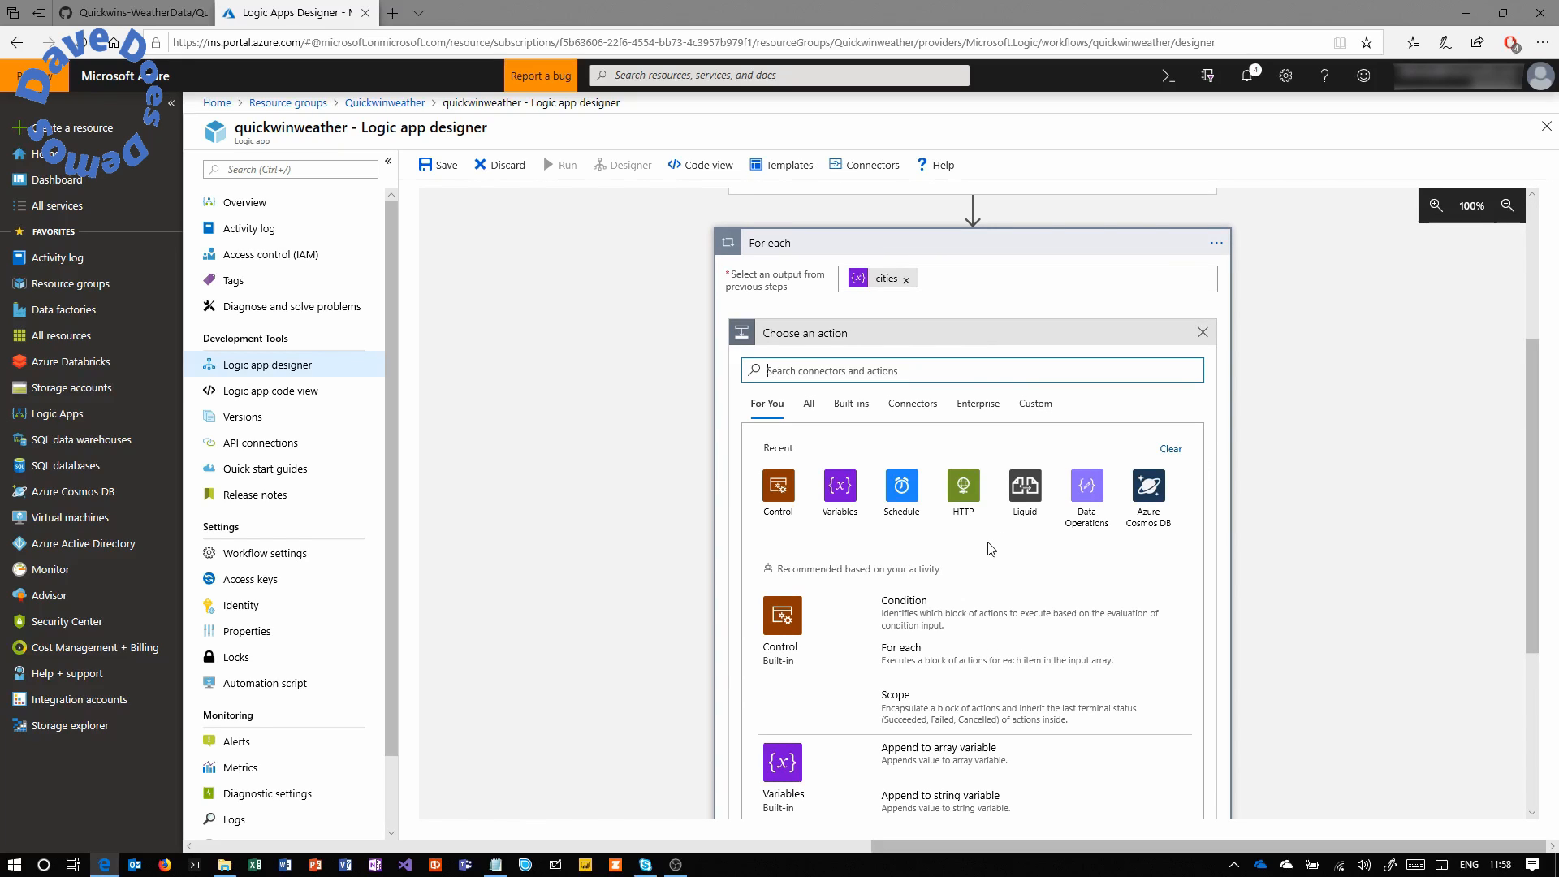
{"action": "left_click", "coordinate": [969, 490]}
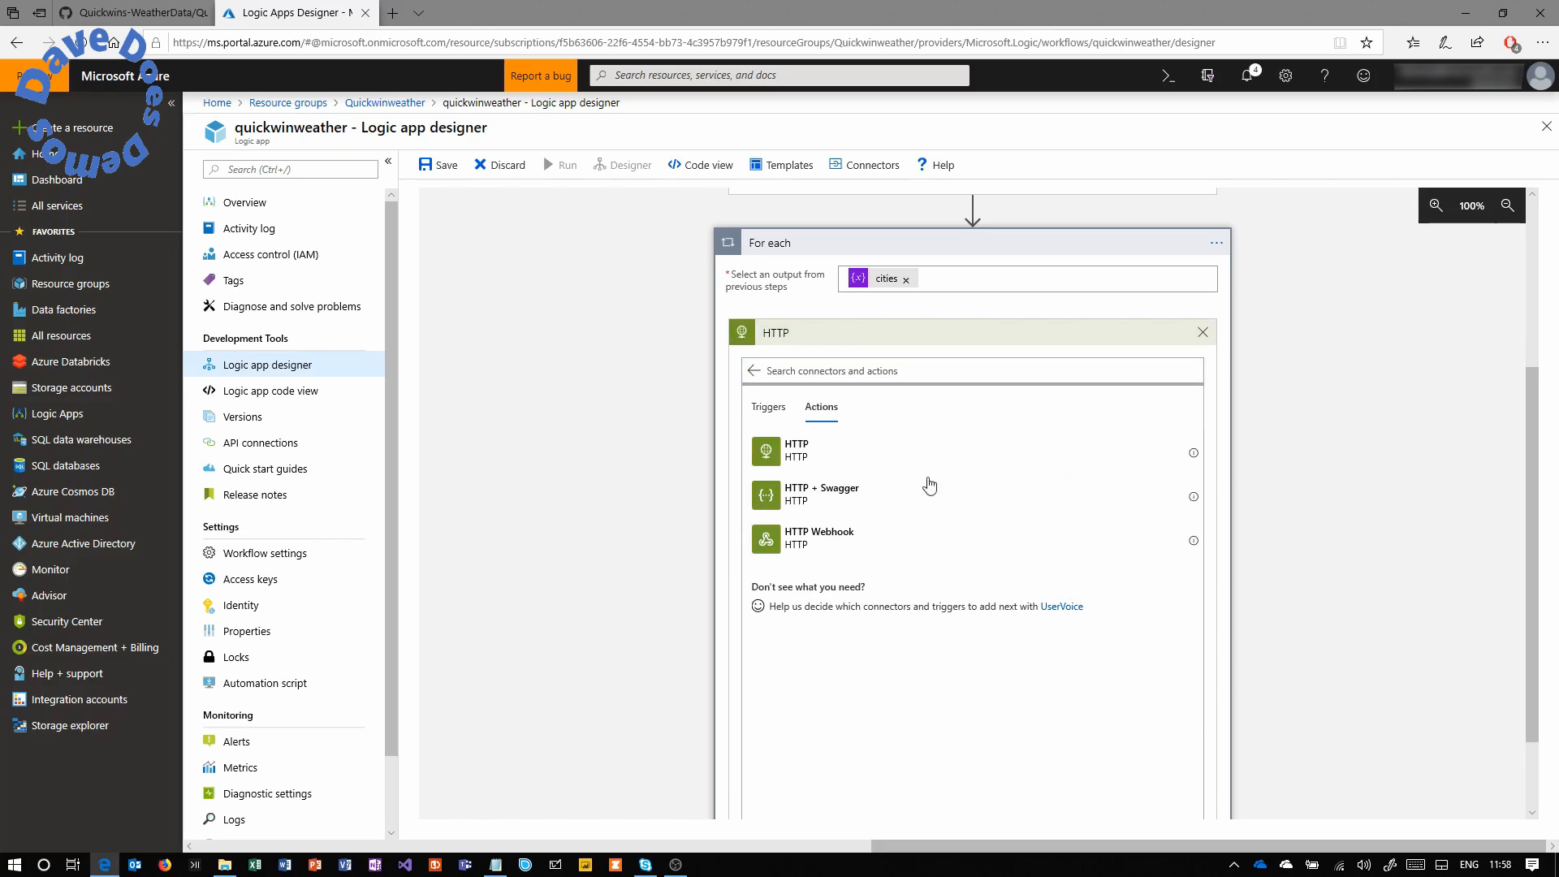
{"action": "left_click", "coordinate": [832, 453]}
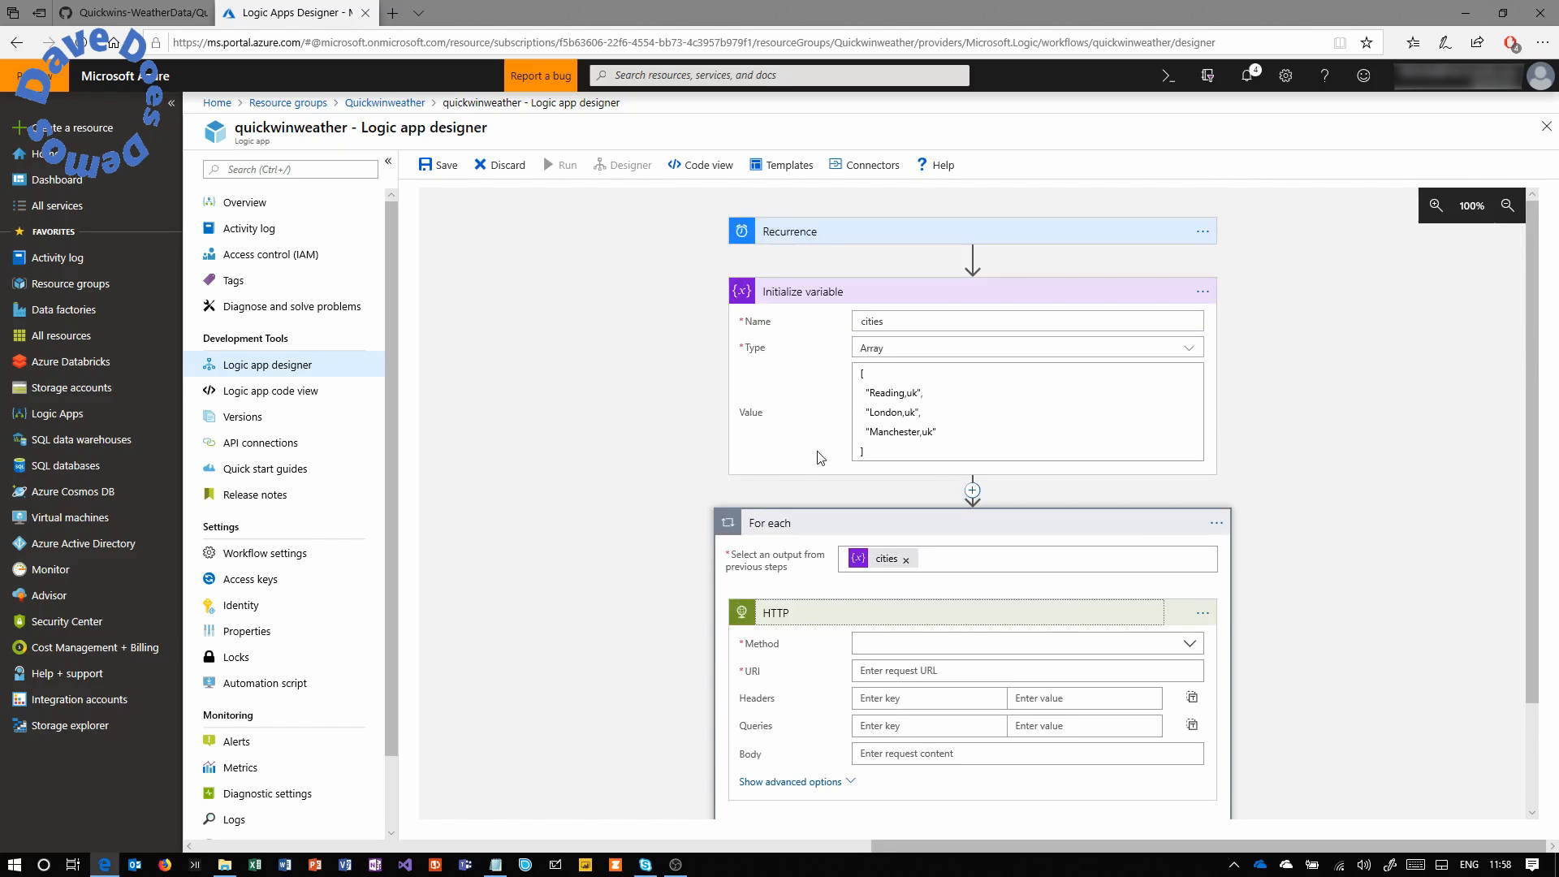
{"action": "scroll", "coordinate": [1521, 581], "scroll_direction": "down", "scroll_amount": 3}
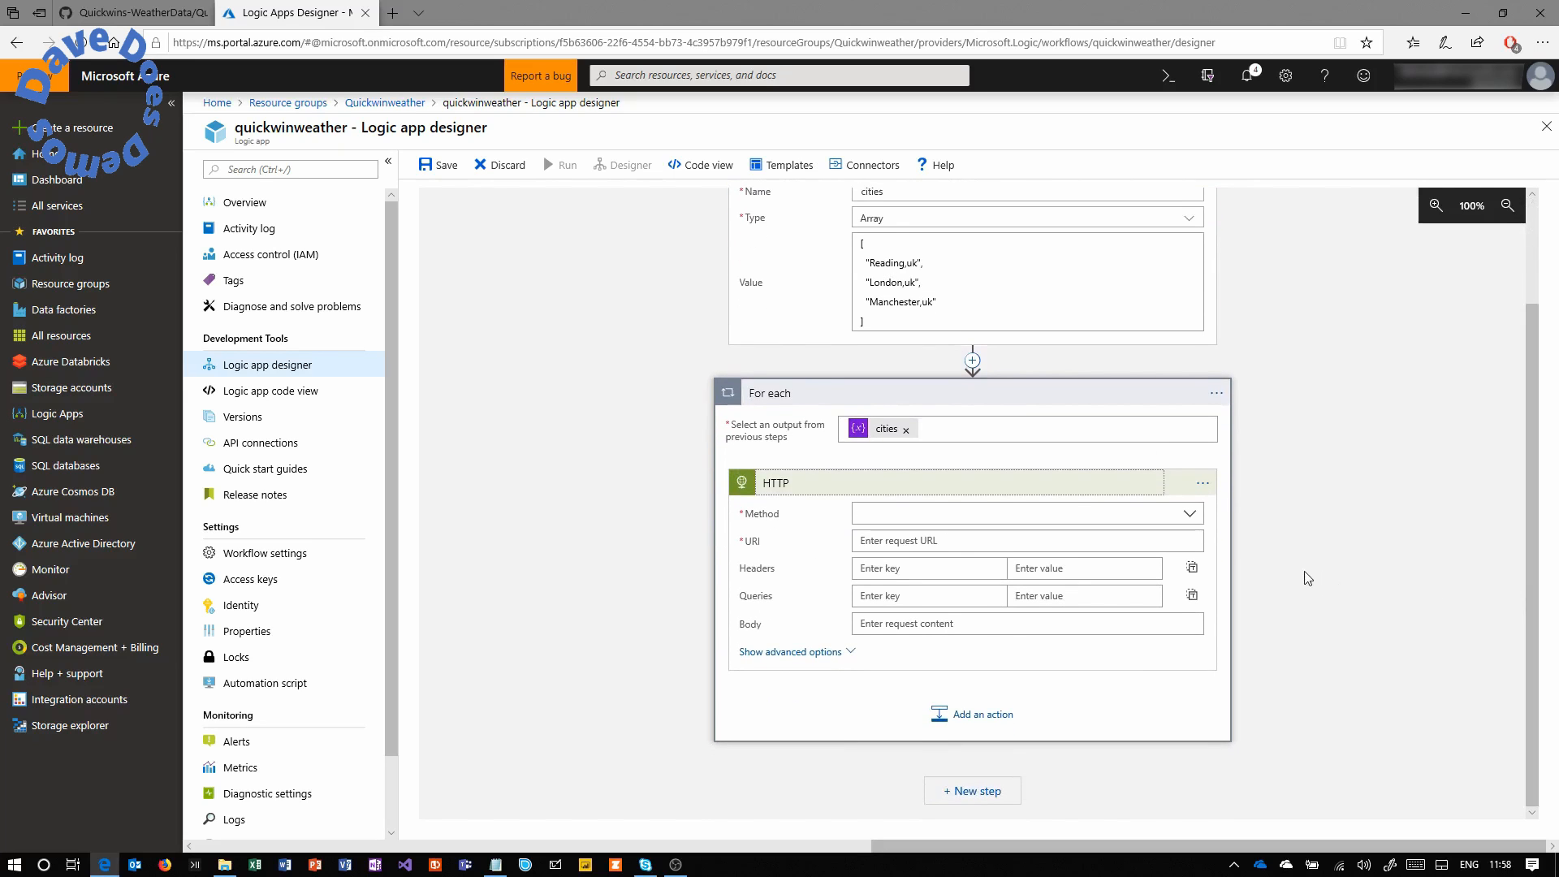
{"action": "left_click", "coordinate": [1188, 518]}
Set the HTTP Method to GET and paste the OpenWeatherMap weather URL as URI.
{"action": "left_click", "coordinate": [984, 536]}
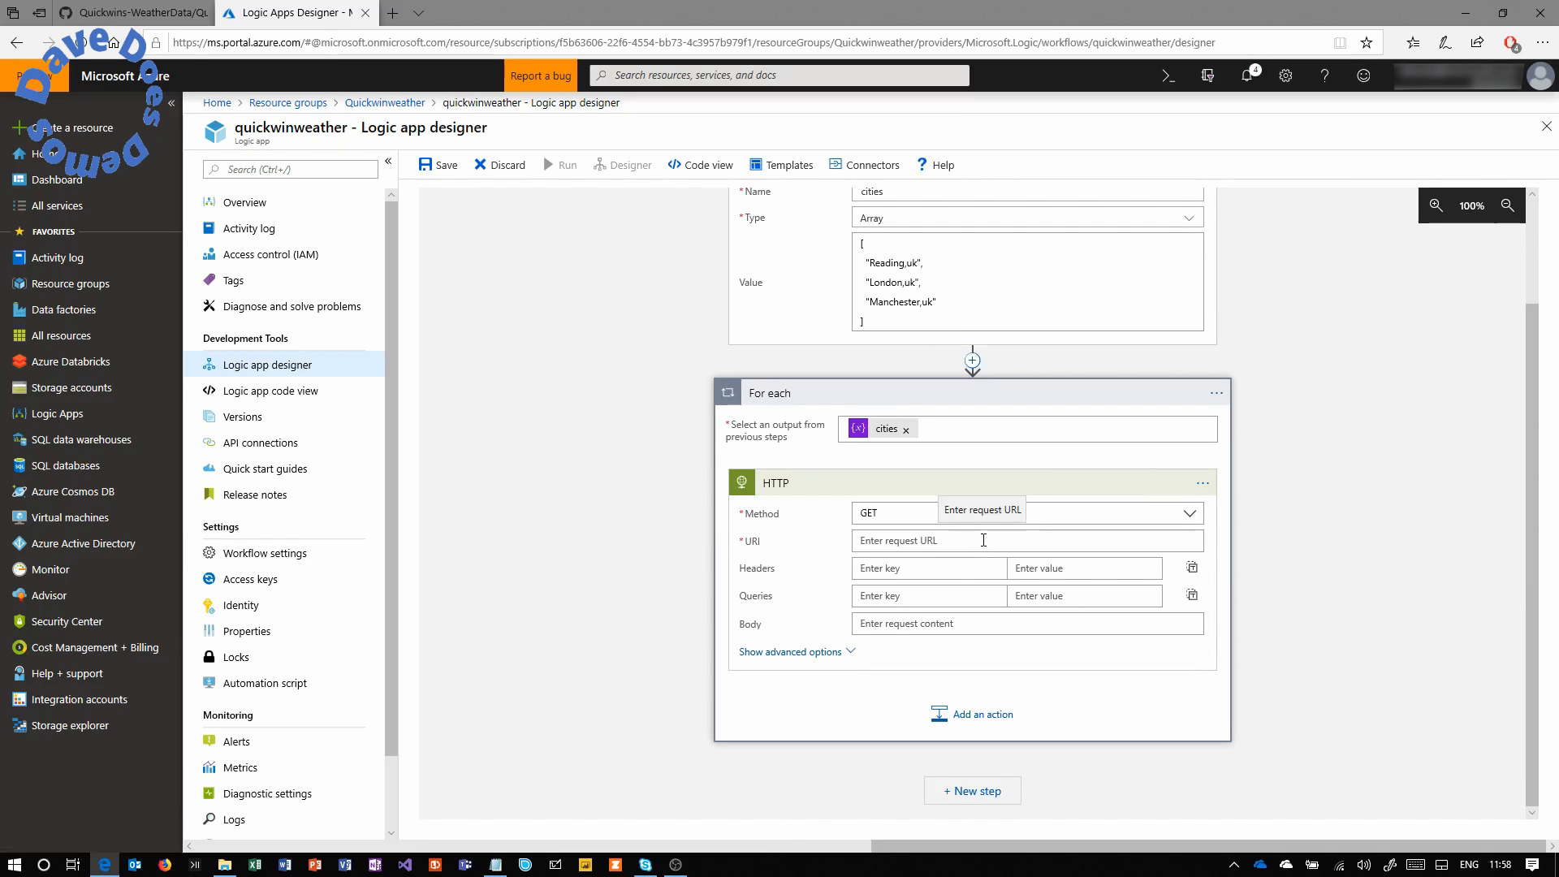
{"action": "left_click", "coordinate": [496, 864]}
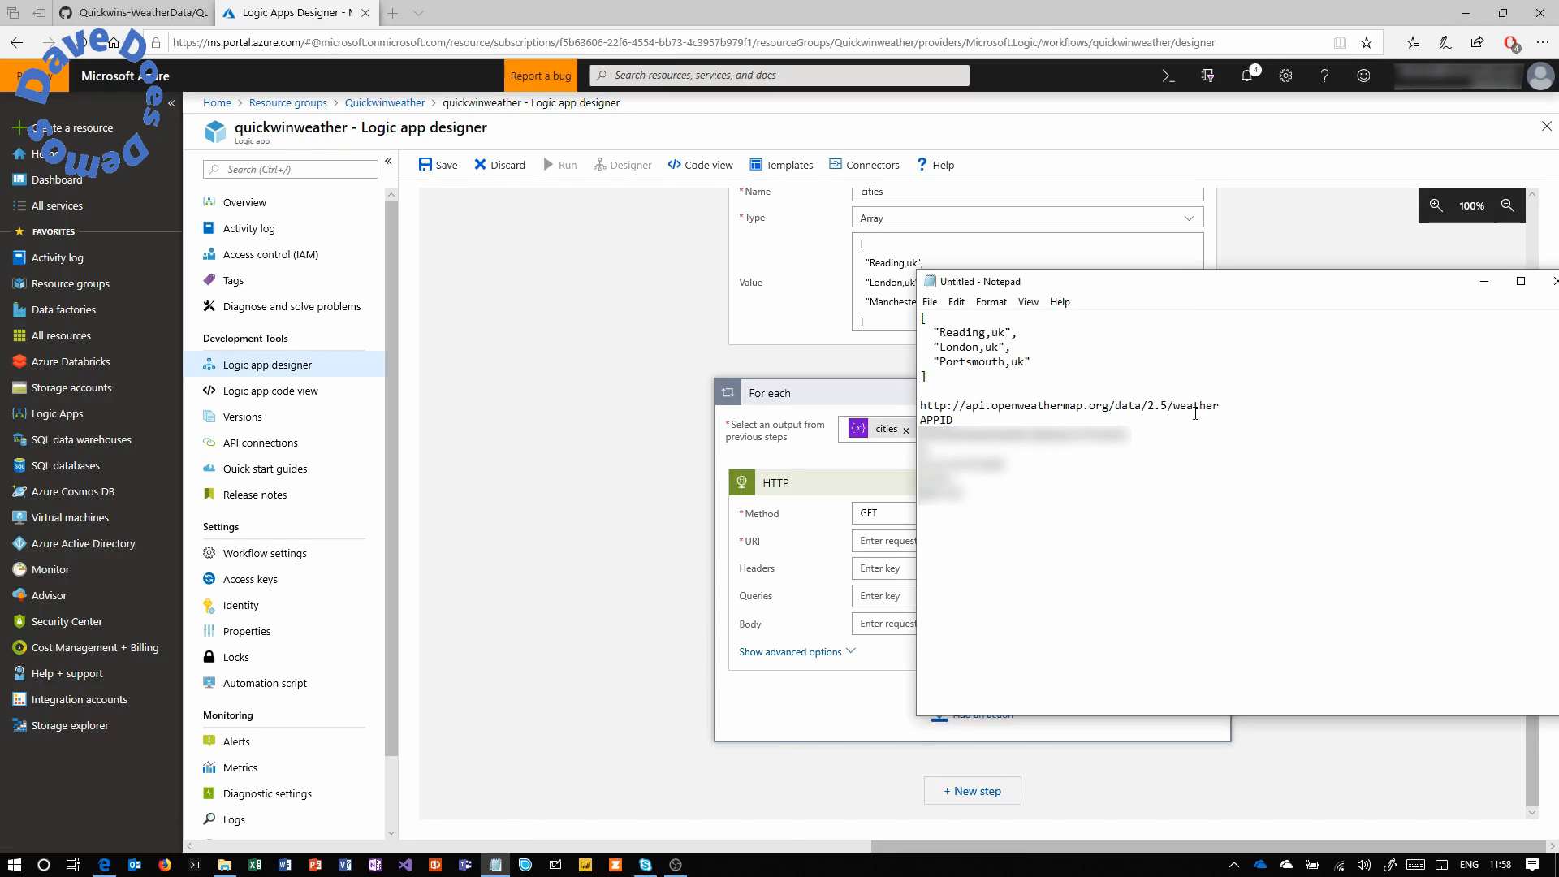
{"action": "left_click_drag", "start_coordinate": [1221, 406], "coordinate": [923, 410]}
{"action": "key", "text": "ctrl+c"}
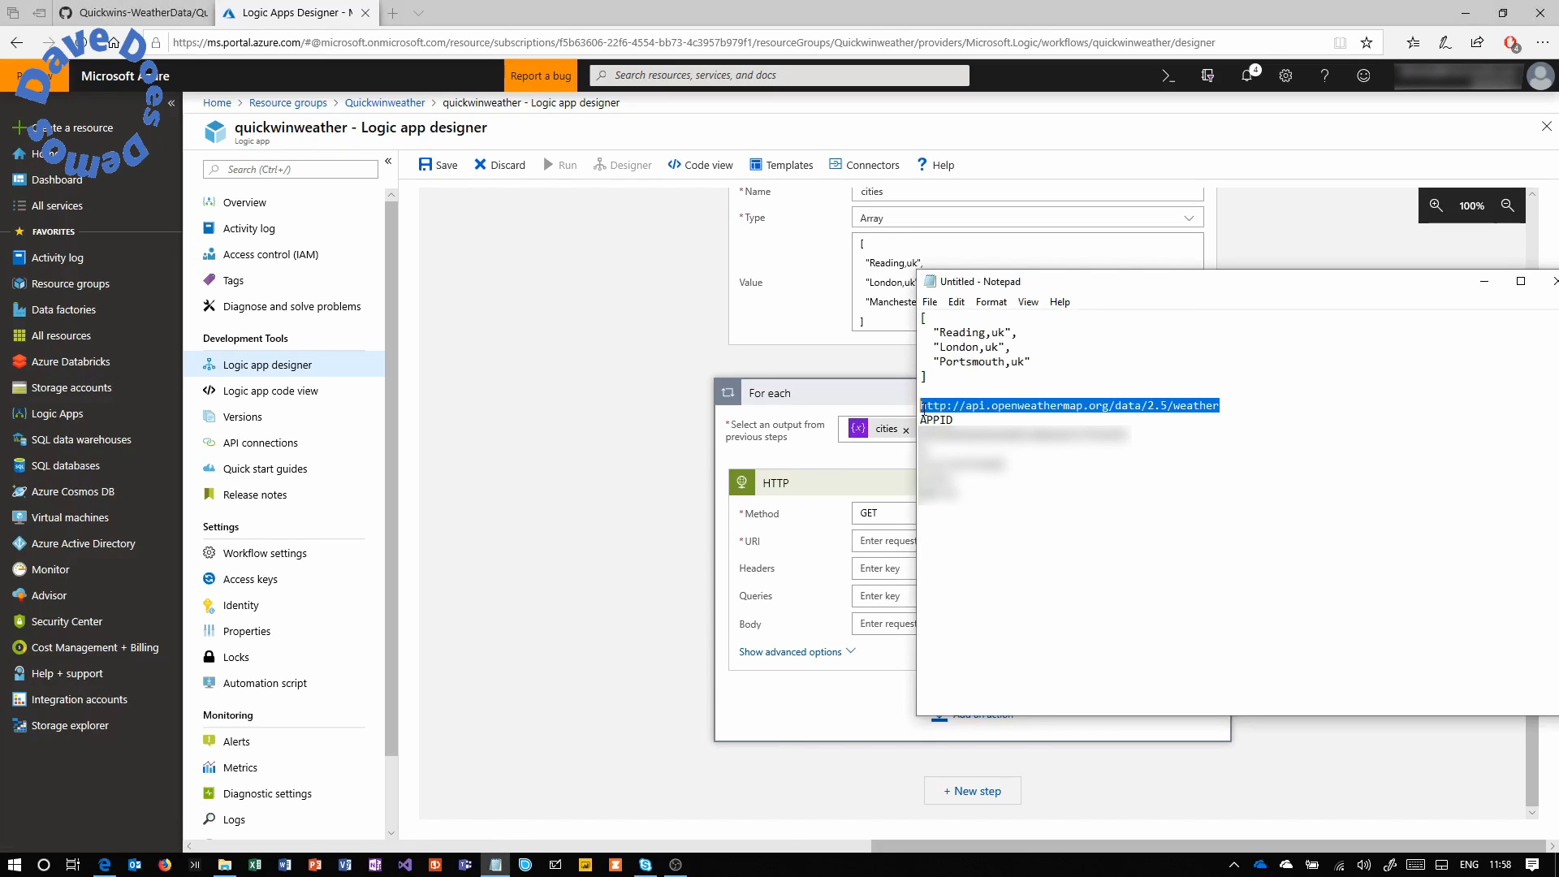
{"action": "left_click", "coordinate": [880, 545]}
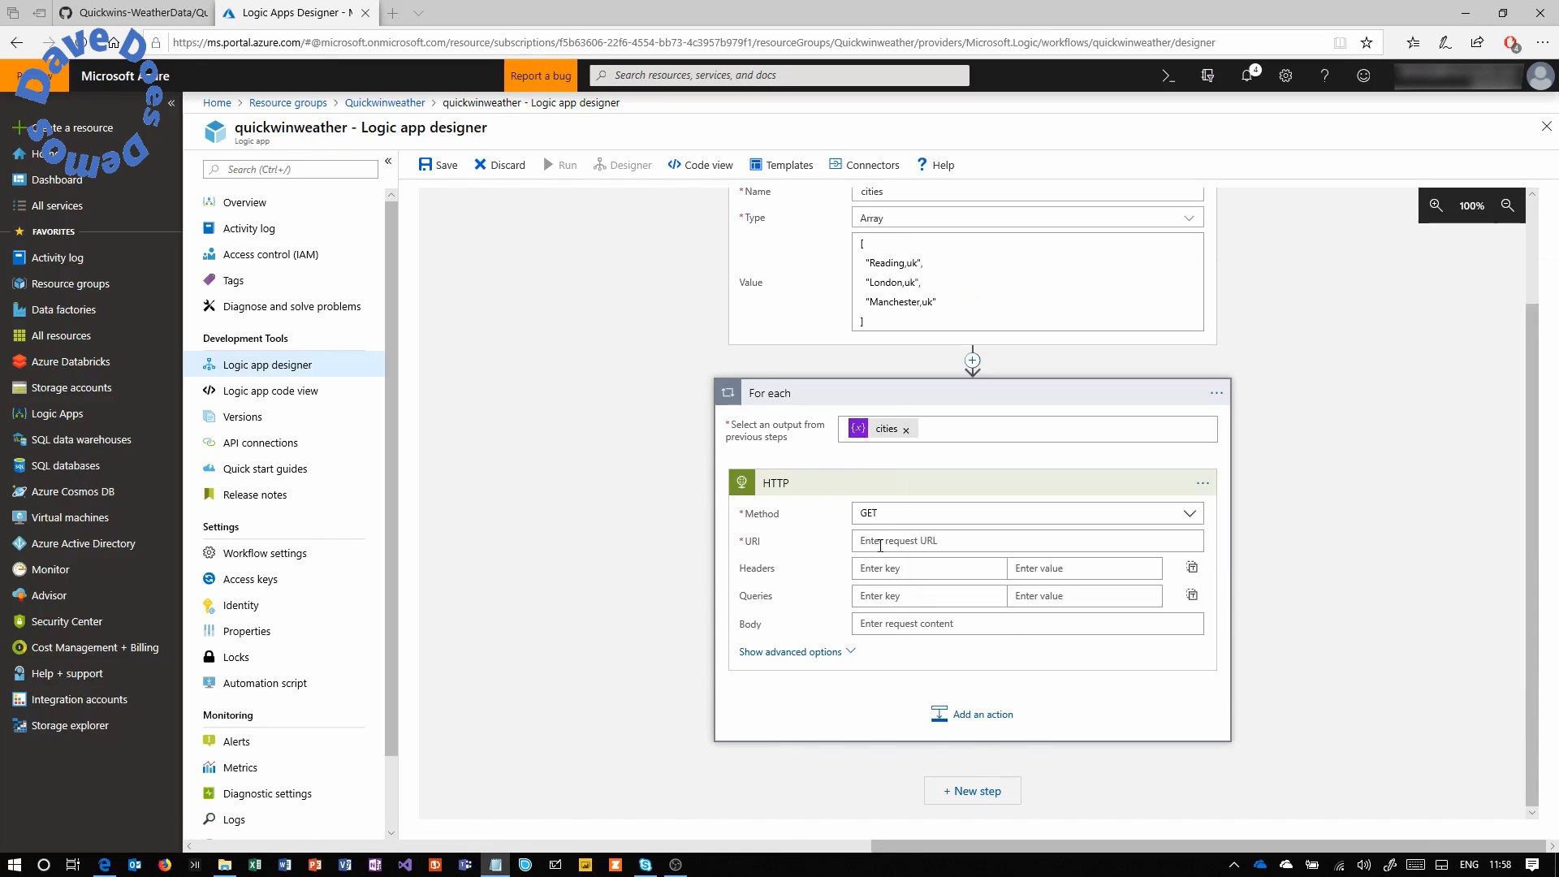
{"action": "left_click", "coordinate": [879, 541]}
{"action": "key", "text": "ctrl+v"}
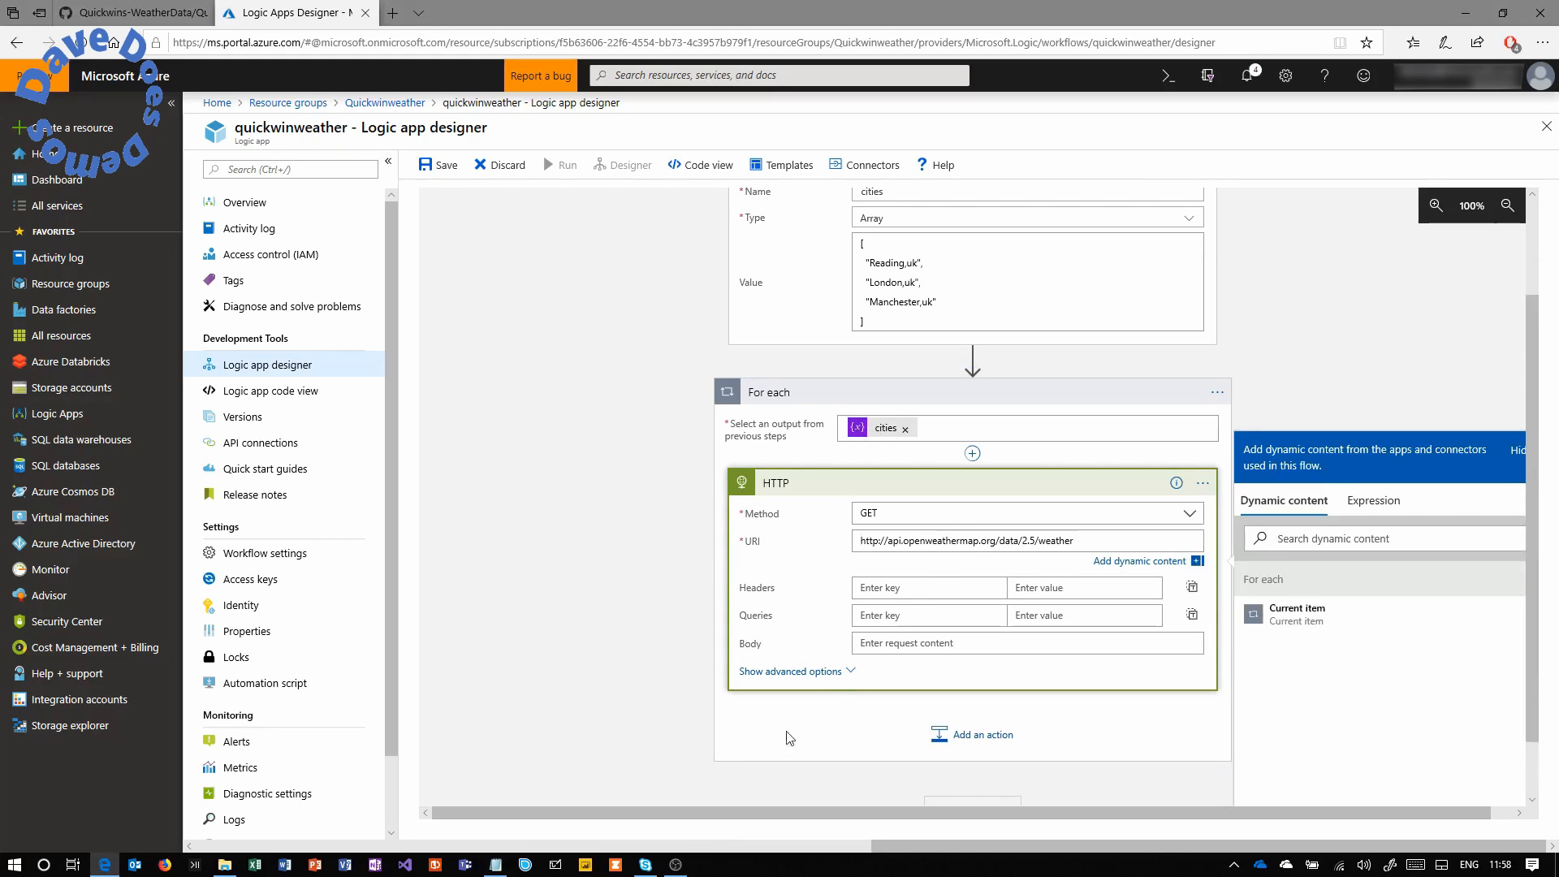
Add an APPID query parameter holding the API key copied from the notes.
{"action": "left_click", "coordinate": [894, 620]}
{"action": "type", "text": "APPID"}
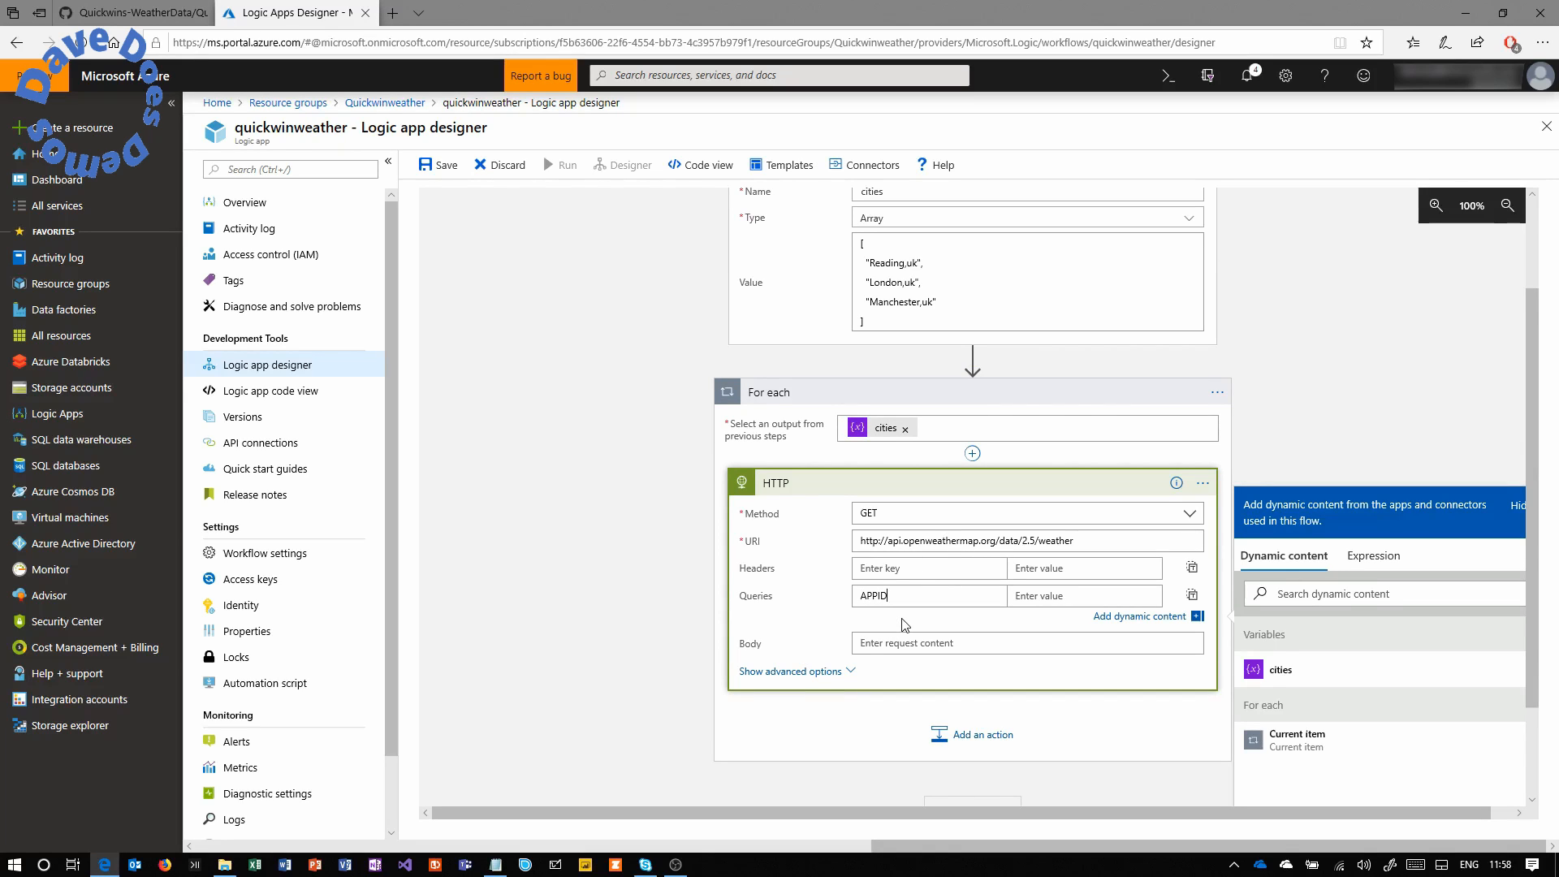
{"action": "left_click", "coordinate": [512, 861]}
{"action": "left_click_drag", "start_coordinate": [1130, 435], "coordinate": [924, 421]}
{"action": "key", "text": "ctrl+c"}
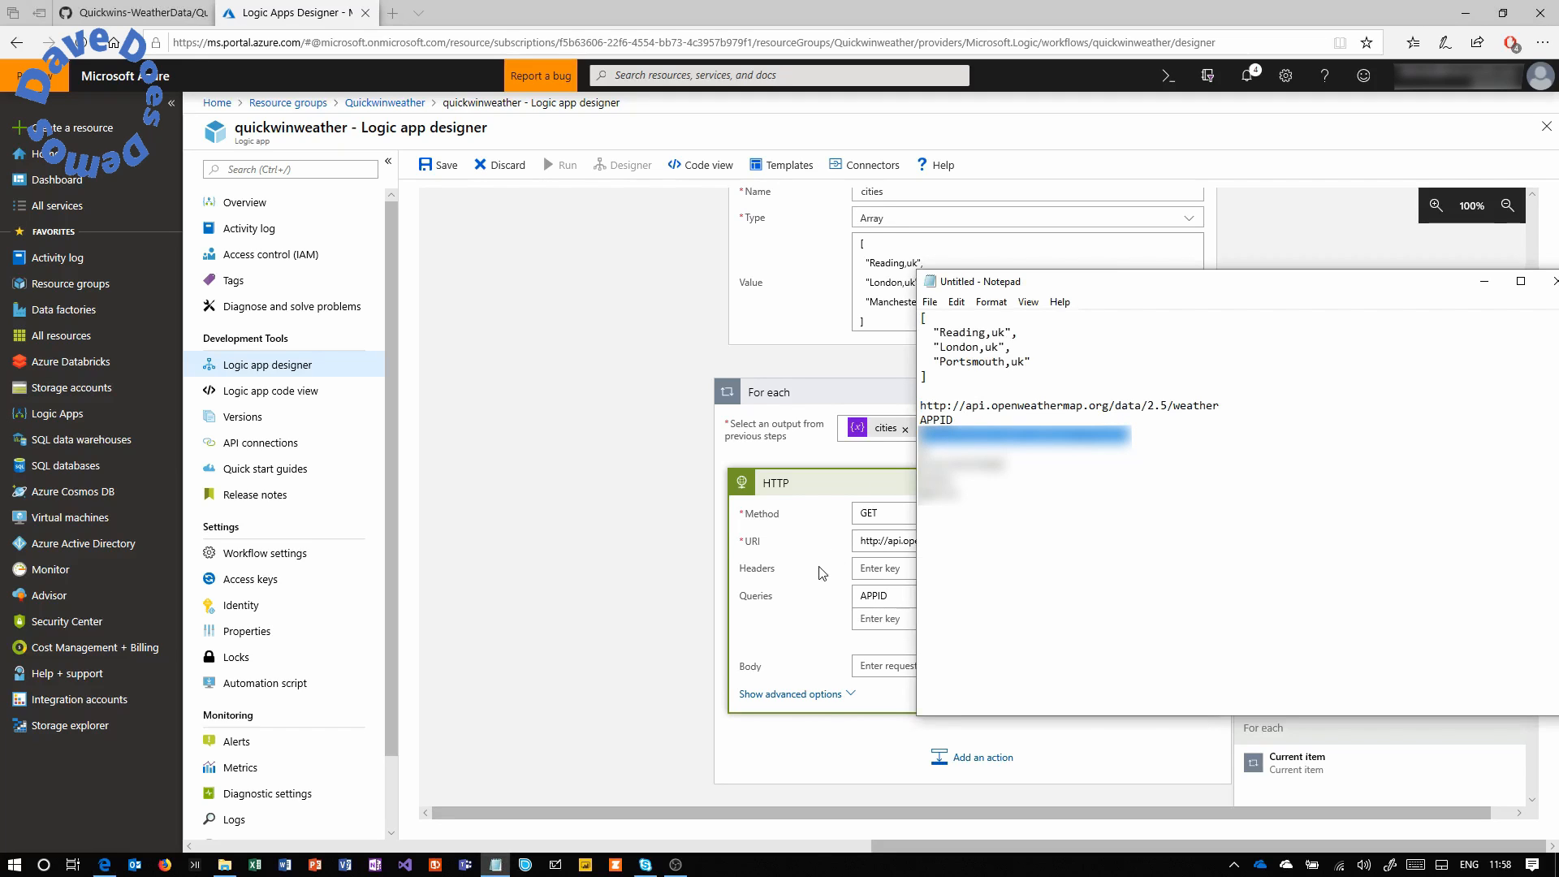
{"action": "left_click", "coordinate": [1056, 595]}
{"action": "key", "text": "ctrl+v"}
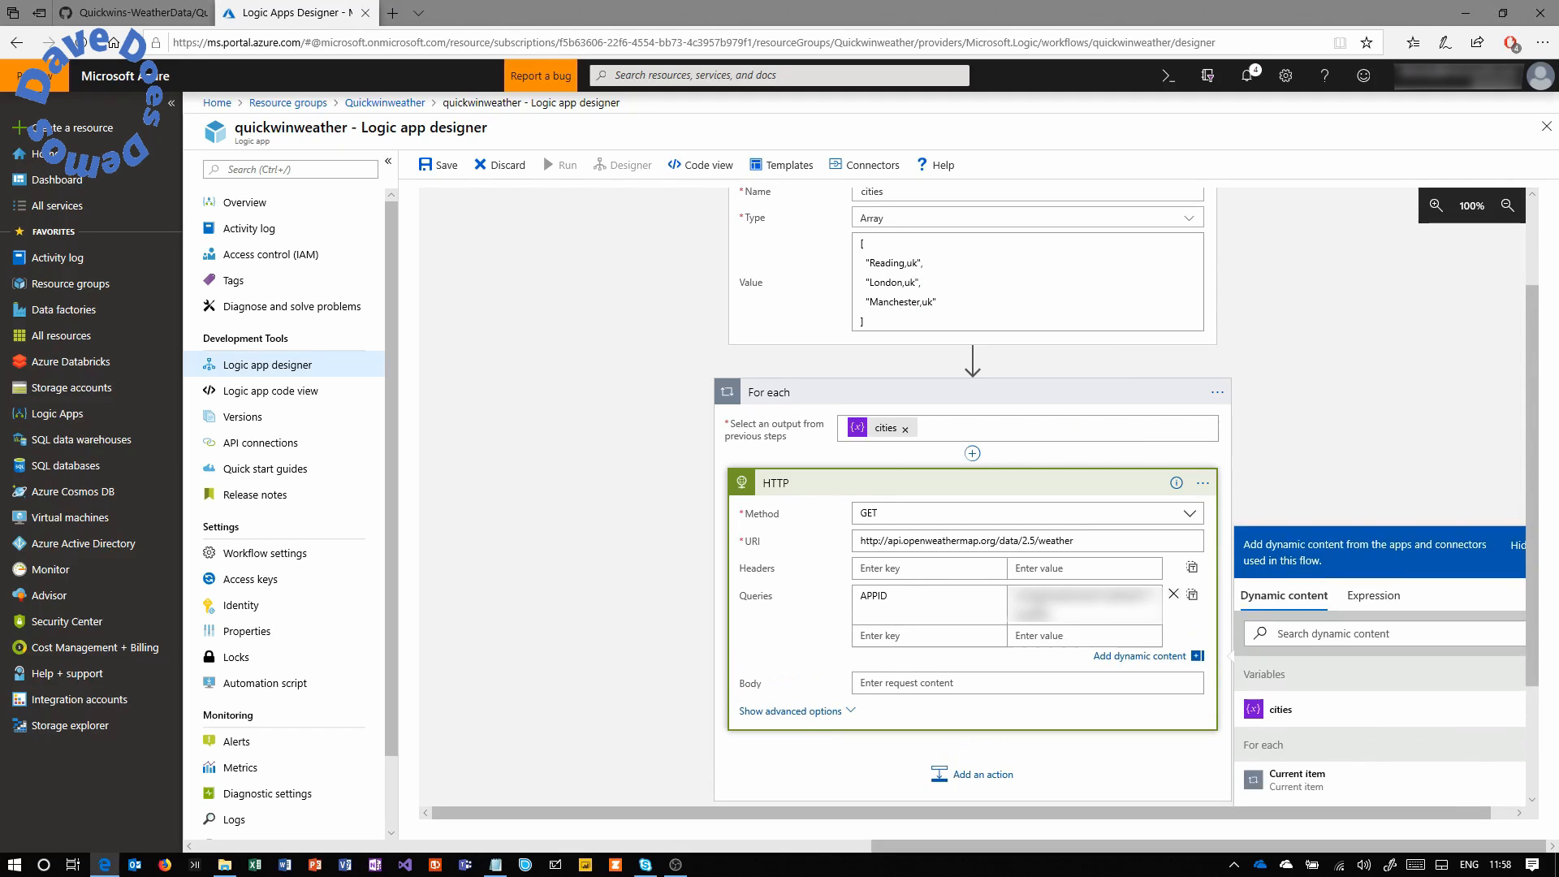
Add queries q set to the current loop item and units set to metric.
{"action": "left_click", "coordinate": [966, 635]}
{"action": "type", "text": "q"}
{"action": "key", "text": "Tab"}
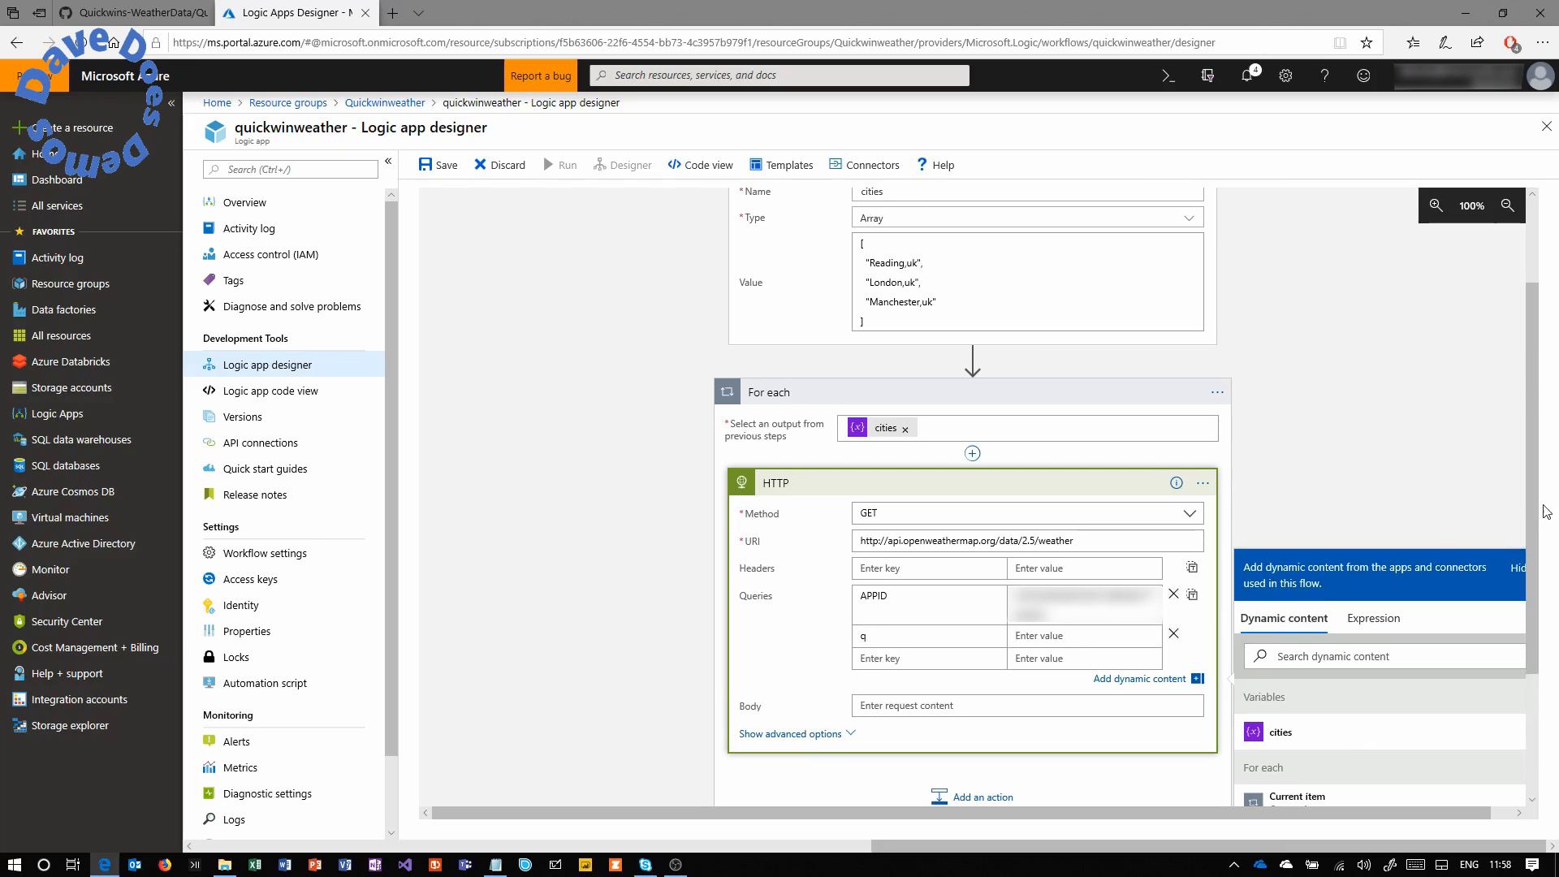
{"action": "scroll", "coordinate": [1521, 569], "scroll_direction": "down", "scroll_amount": 1}
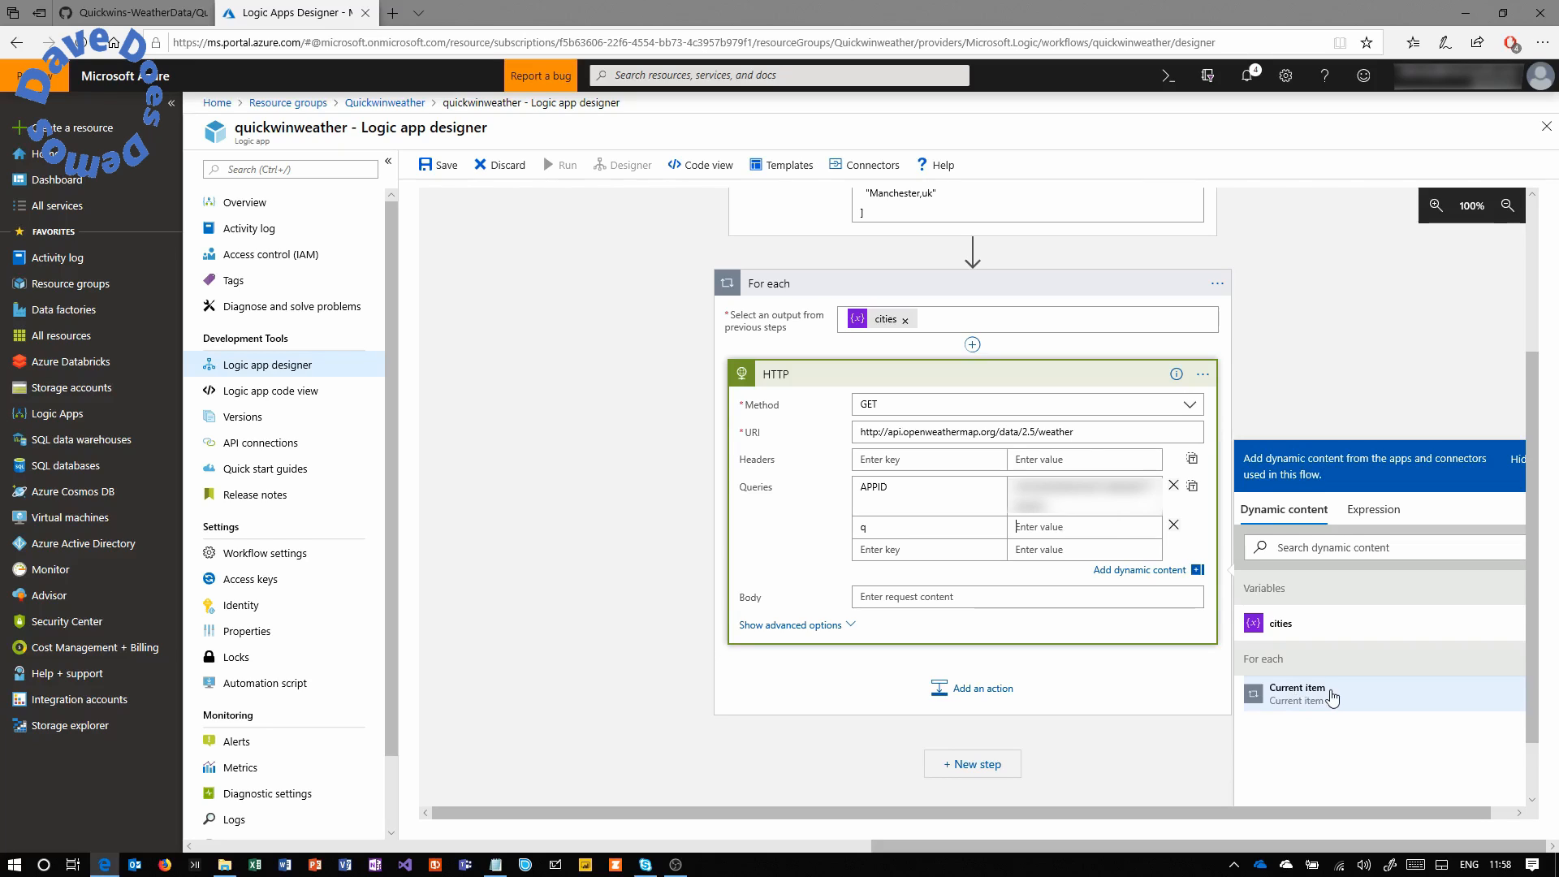
{"action": "left_click", "coordinate": [1333, 697]}
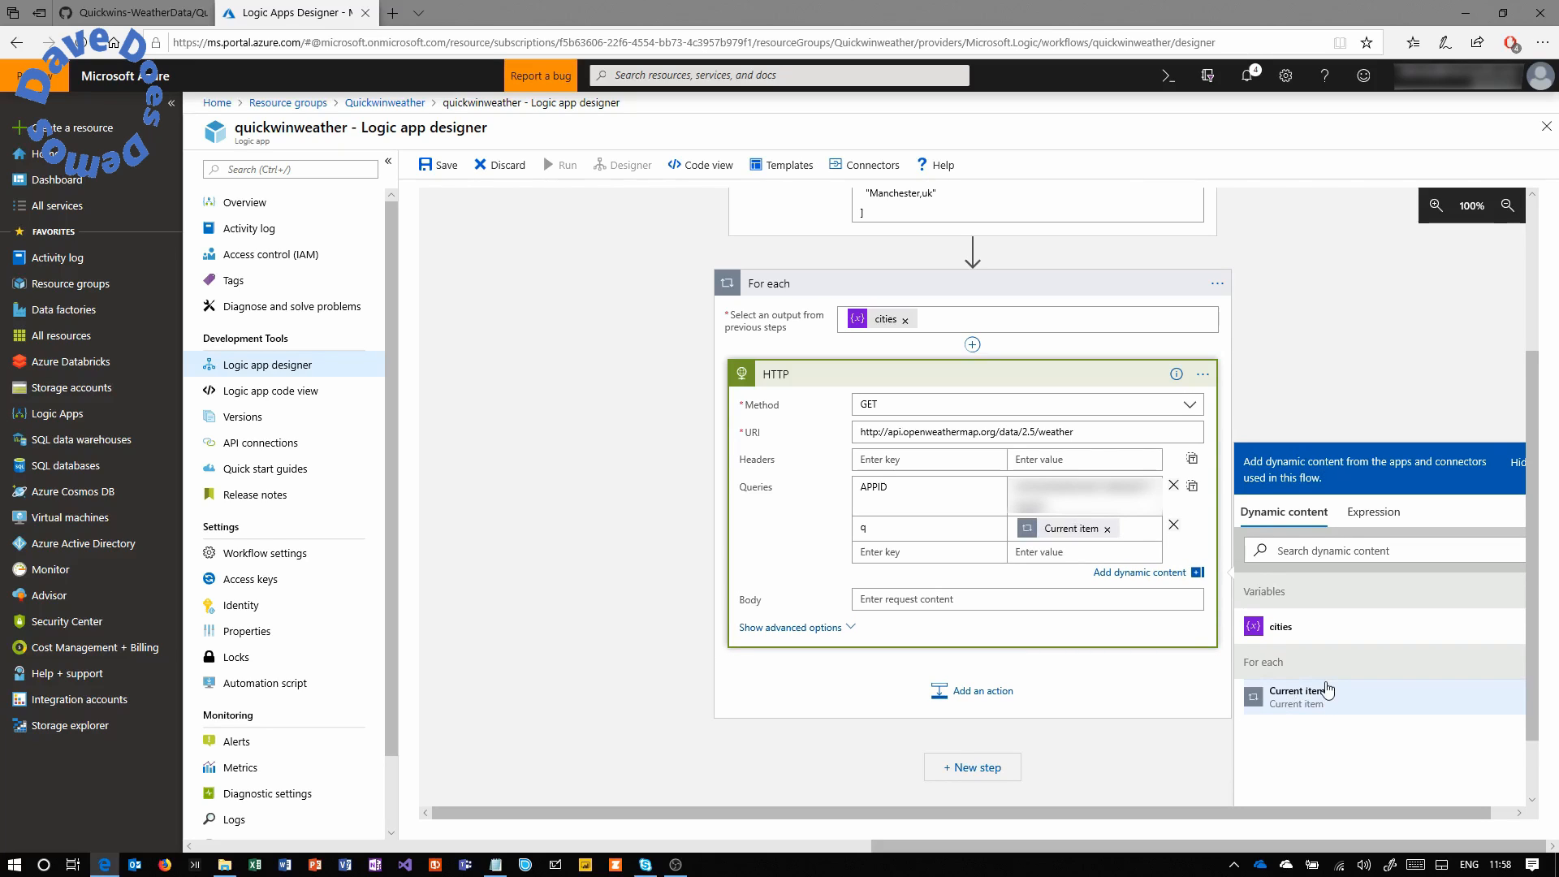
{"action": "left_click", "coordinate": [972, 550]}
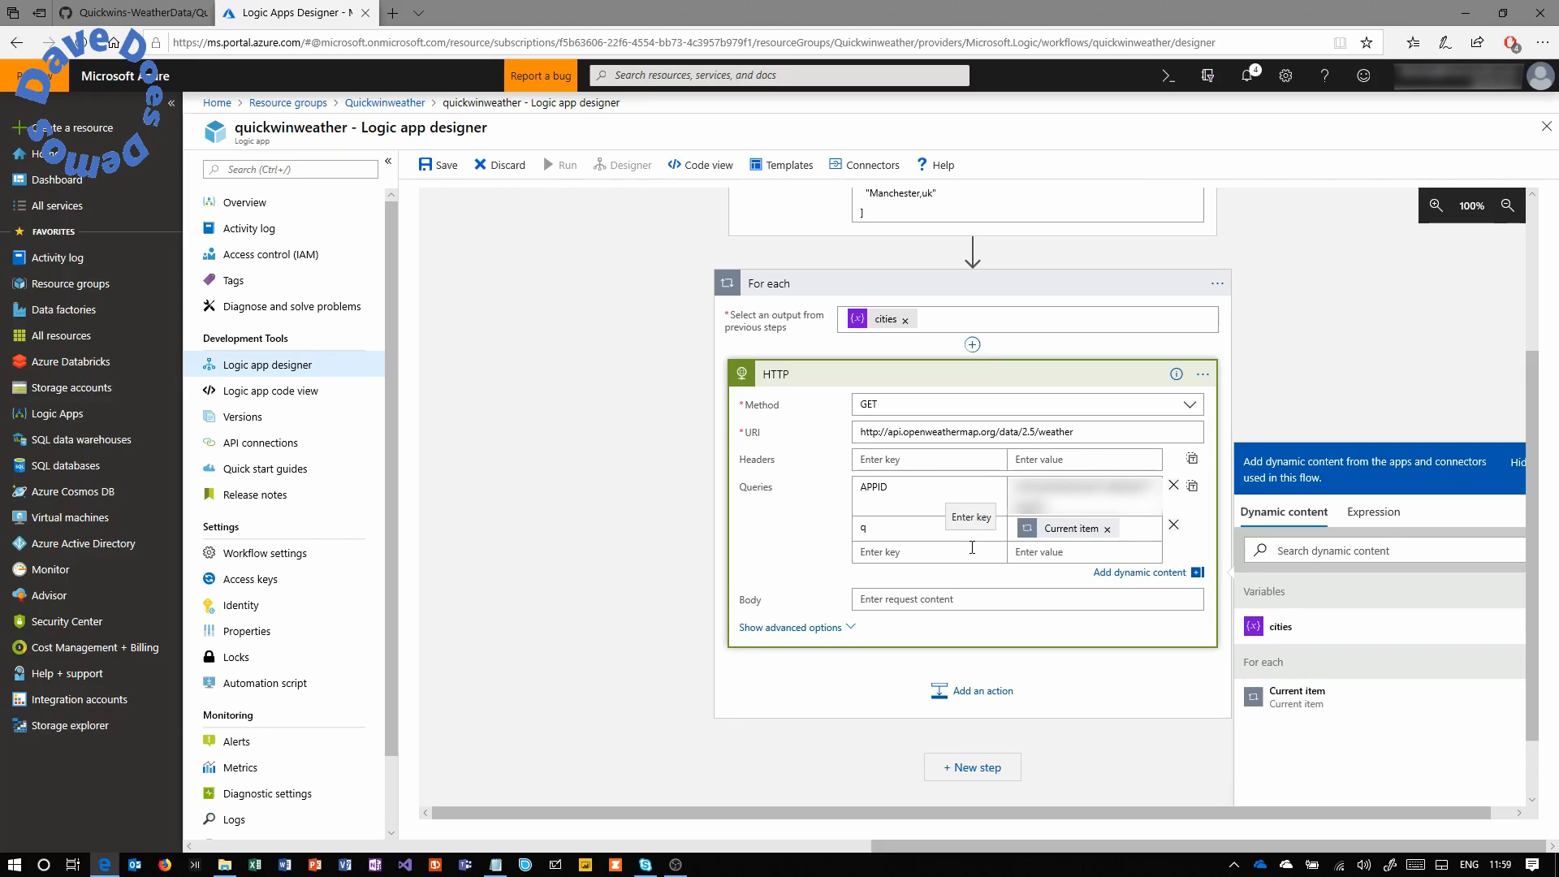
{"action": "type", "text": "units"}
{"action": "key", "text": "Tab"}
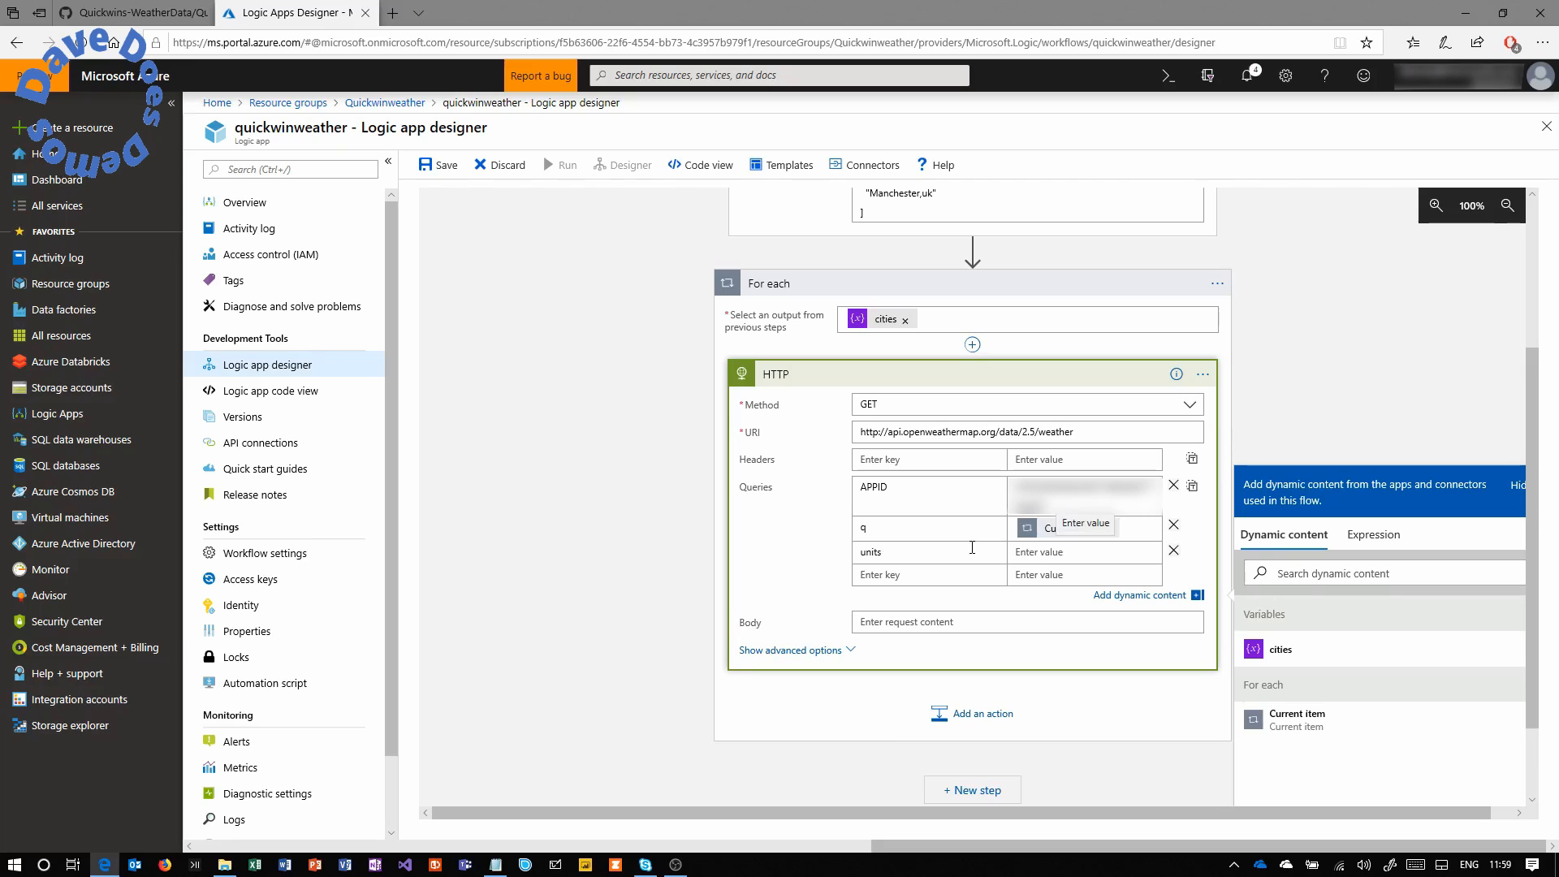
{"action": "type", "text": "metric"}
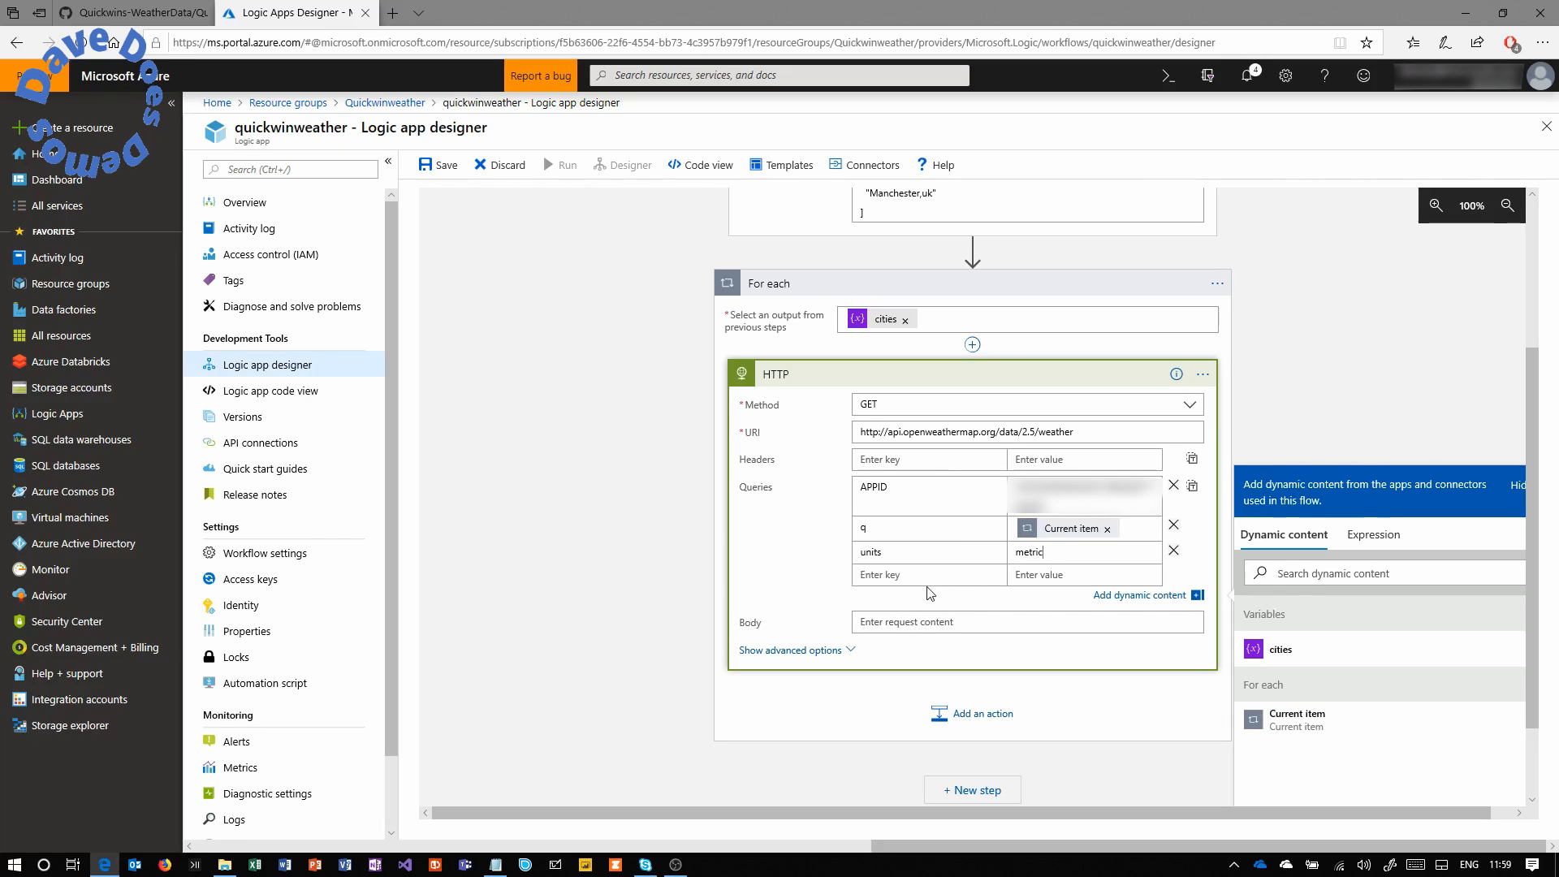
Add a Control Condition action after the HTTP action inside the loop.
{"action": "left_click", "coordinate": [1018, 384]}
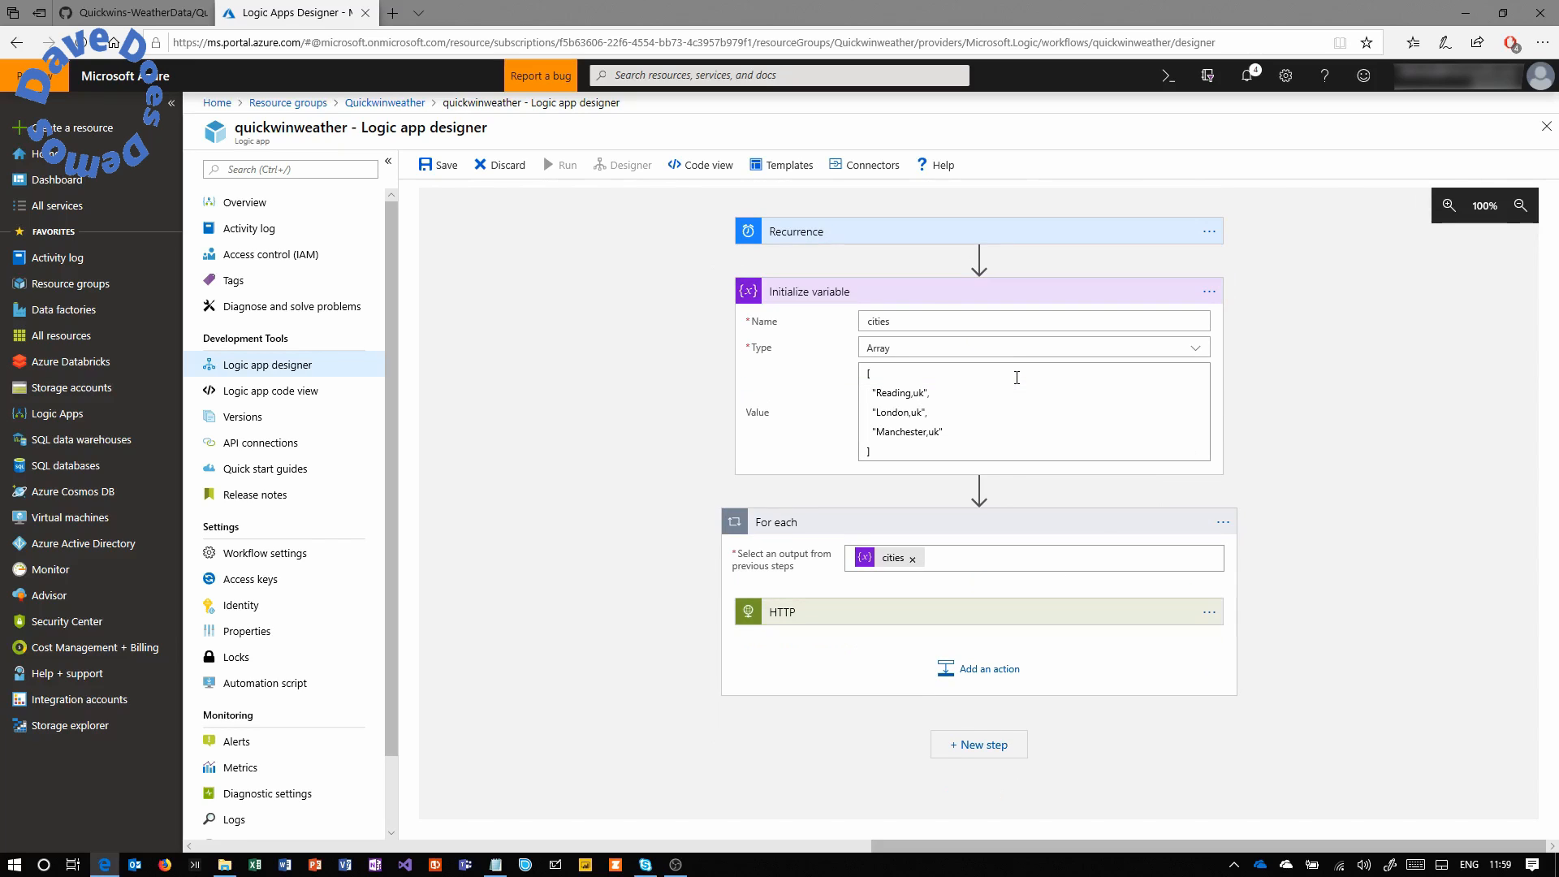
{"action": "left_click", "coordinate": [986, 672]}
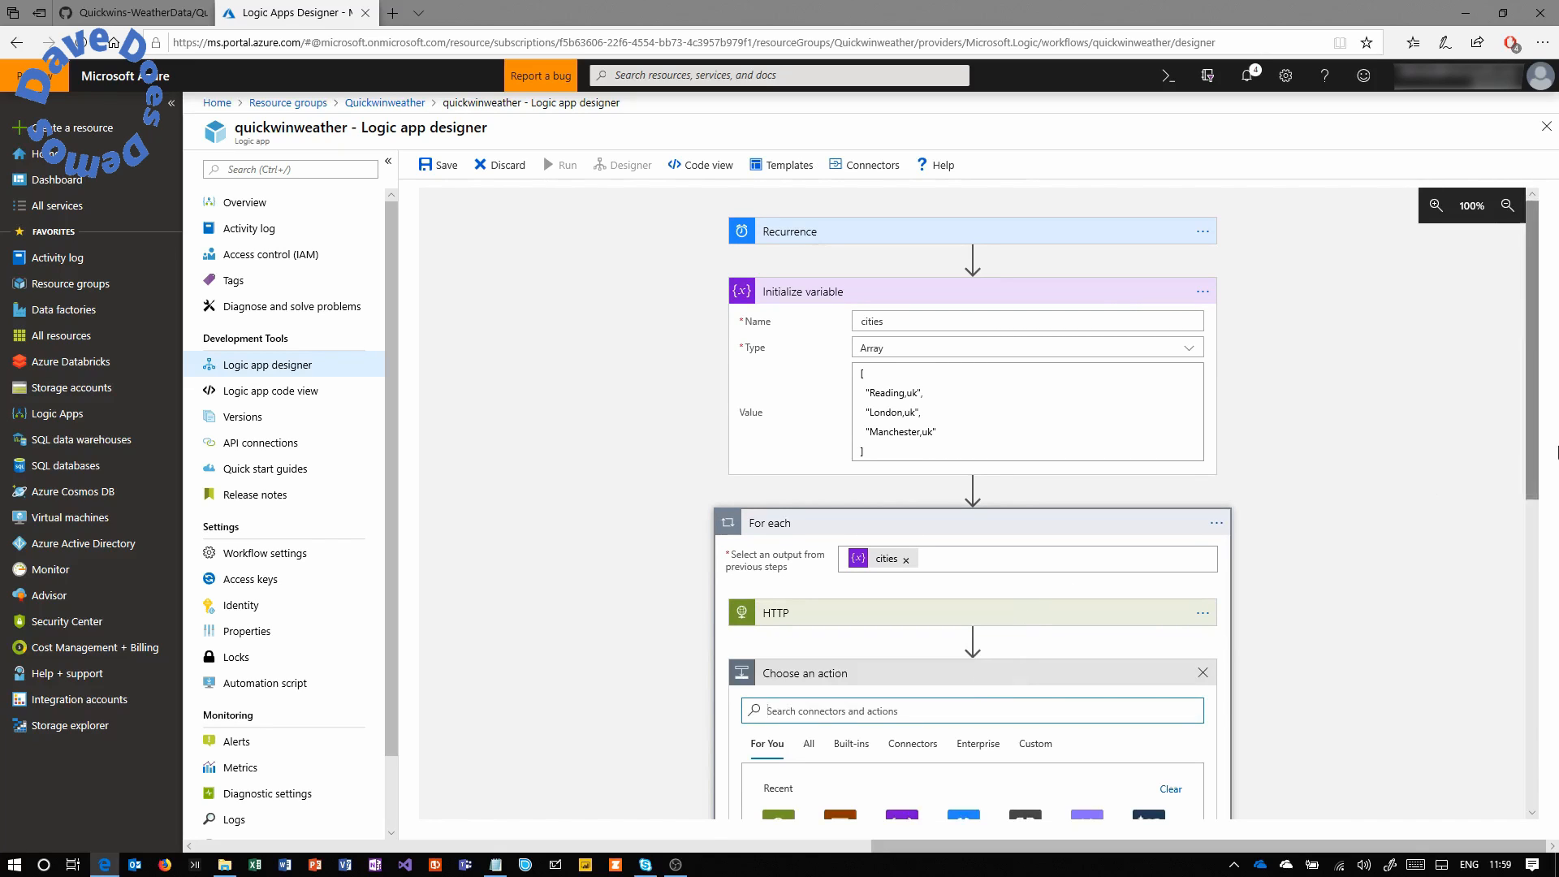
{"action": "left_click_drag", "start_coordinate": [1538, 370], "coordinate": [1534, 506]}
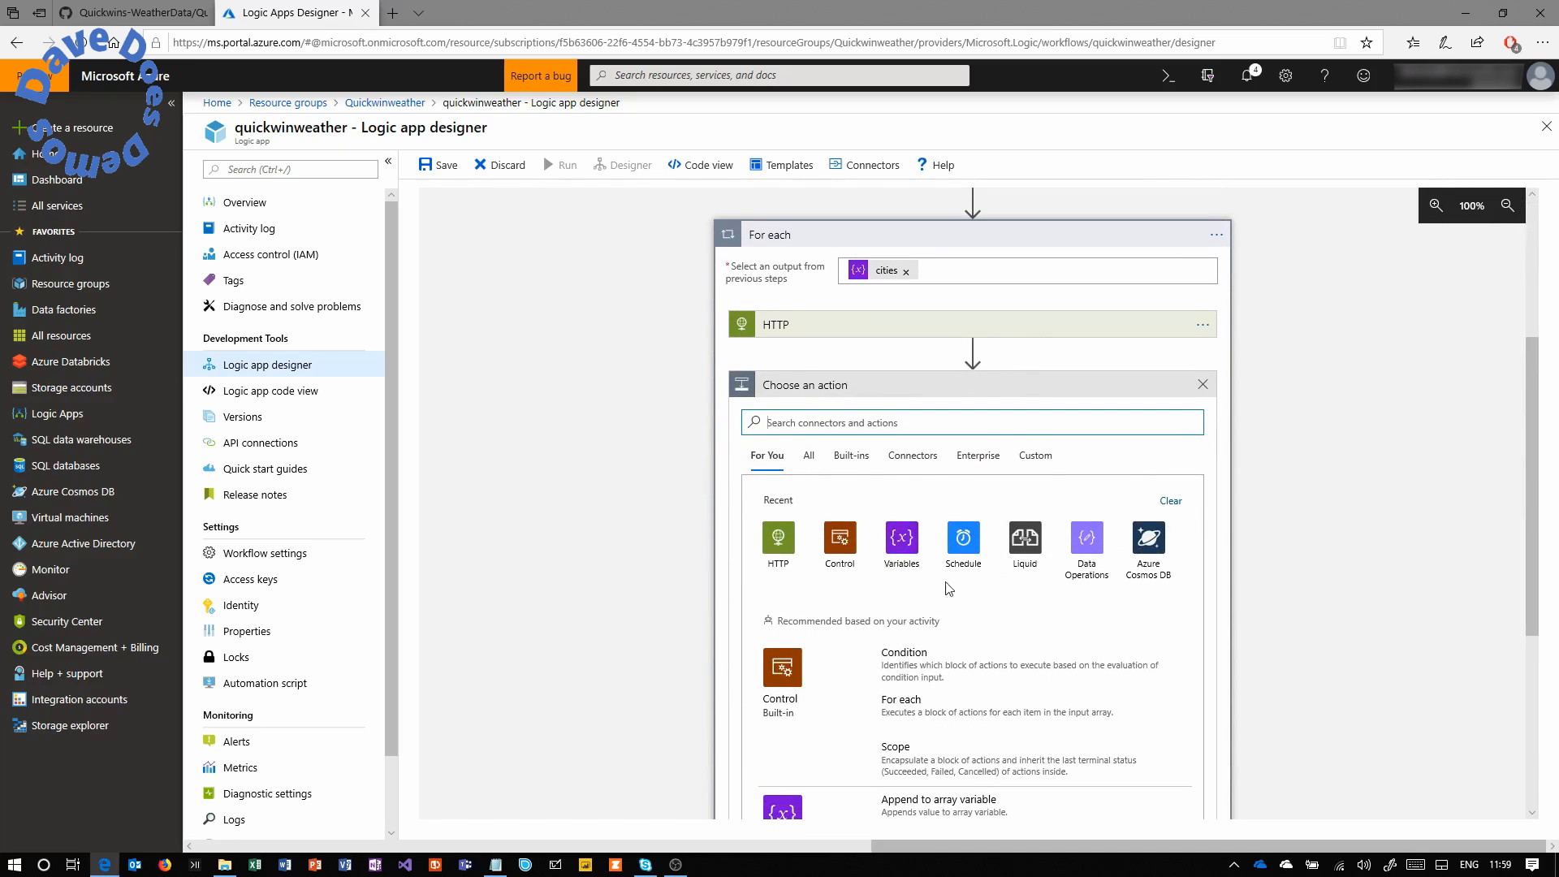
{"action": "left_click", "coordinate": [843, 541]}
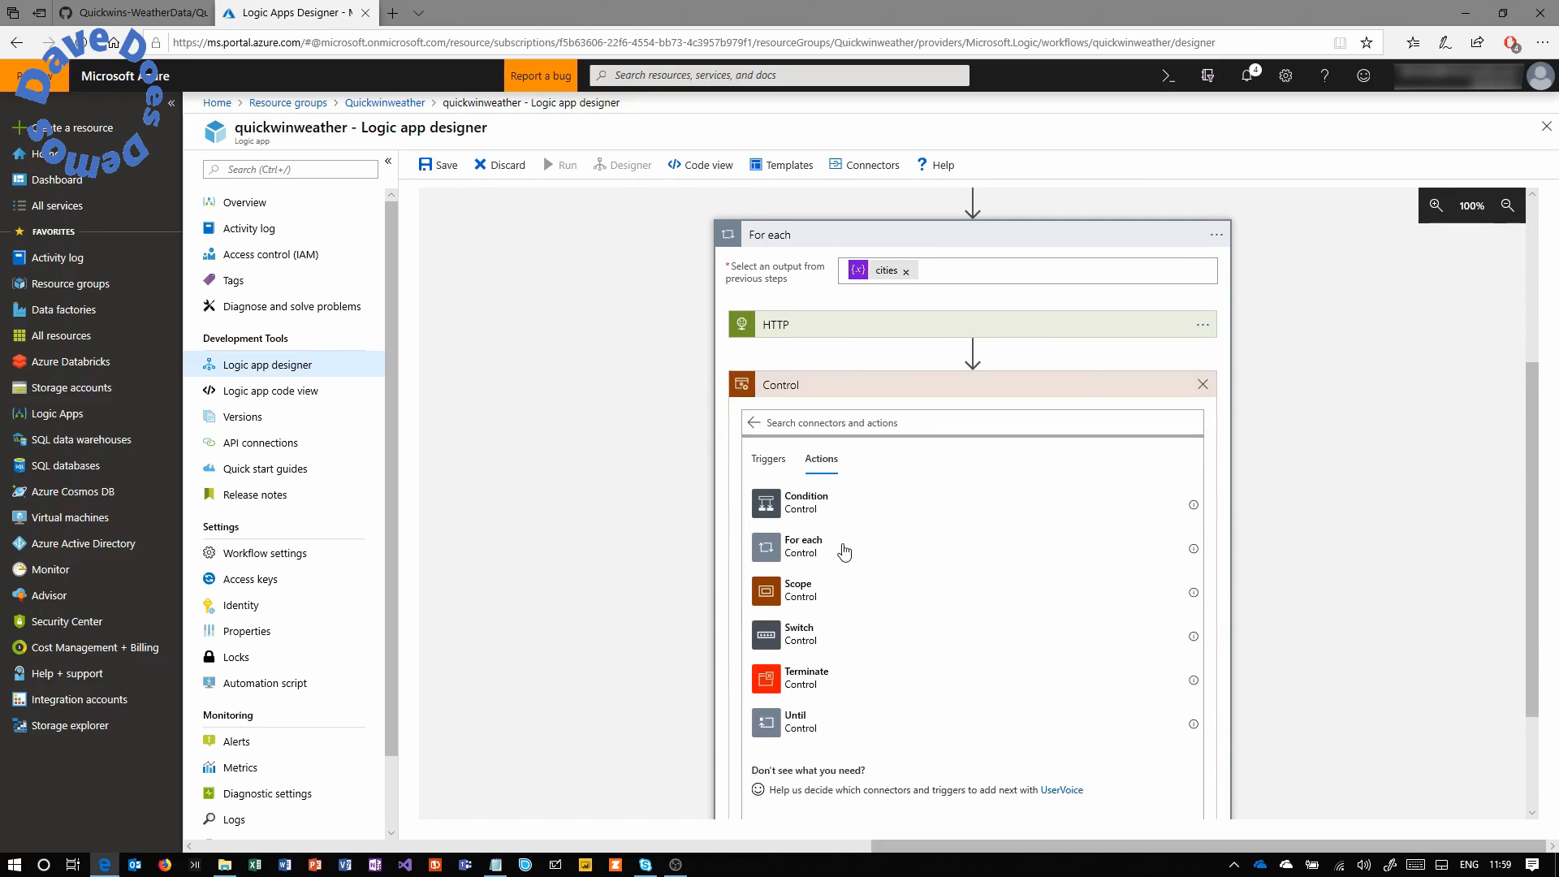
{"action": "left_click", "coordinate": [822, 509]}
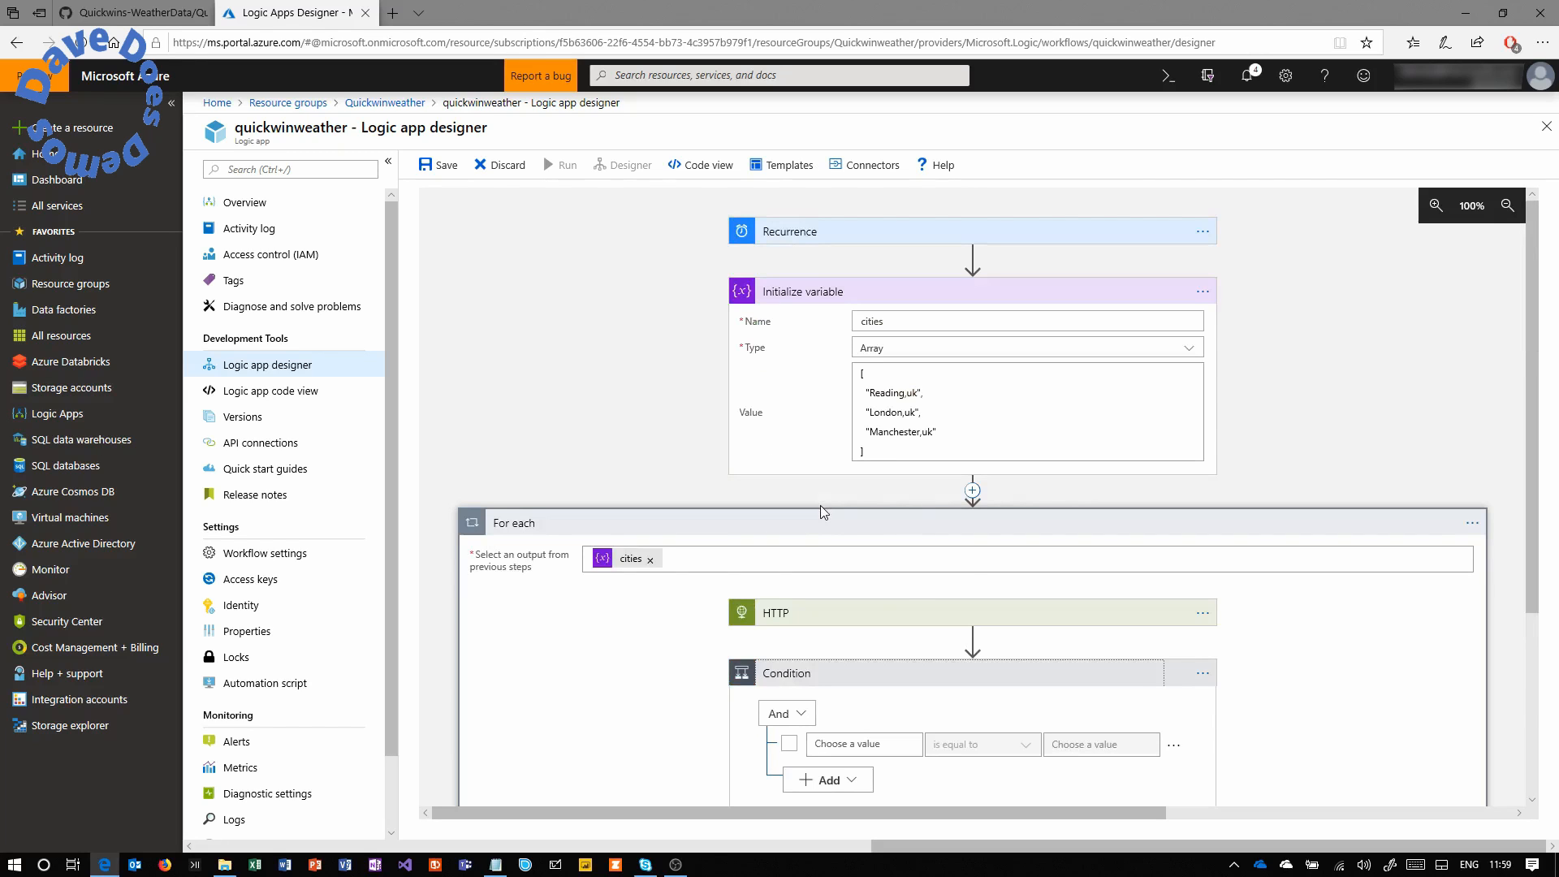
Make the Condition check whether HTTP Status code is equal to 200.
{"action": "left_click_drag", "start_coordinate": [1543, 462], "coordinate": [1519, 604]}
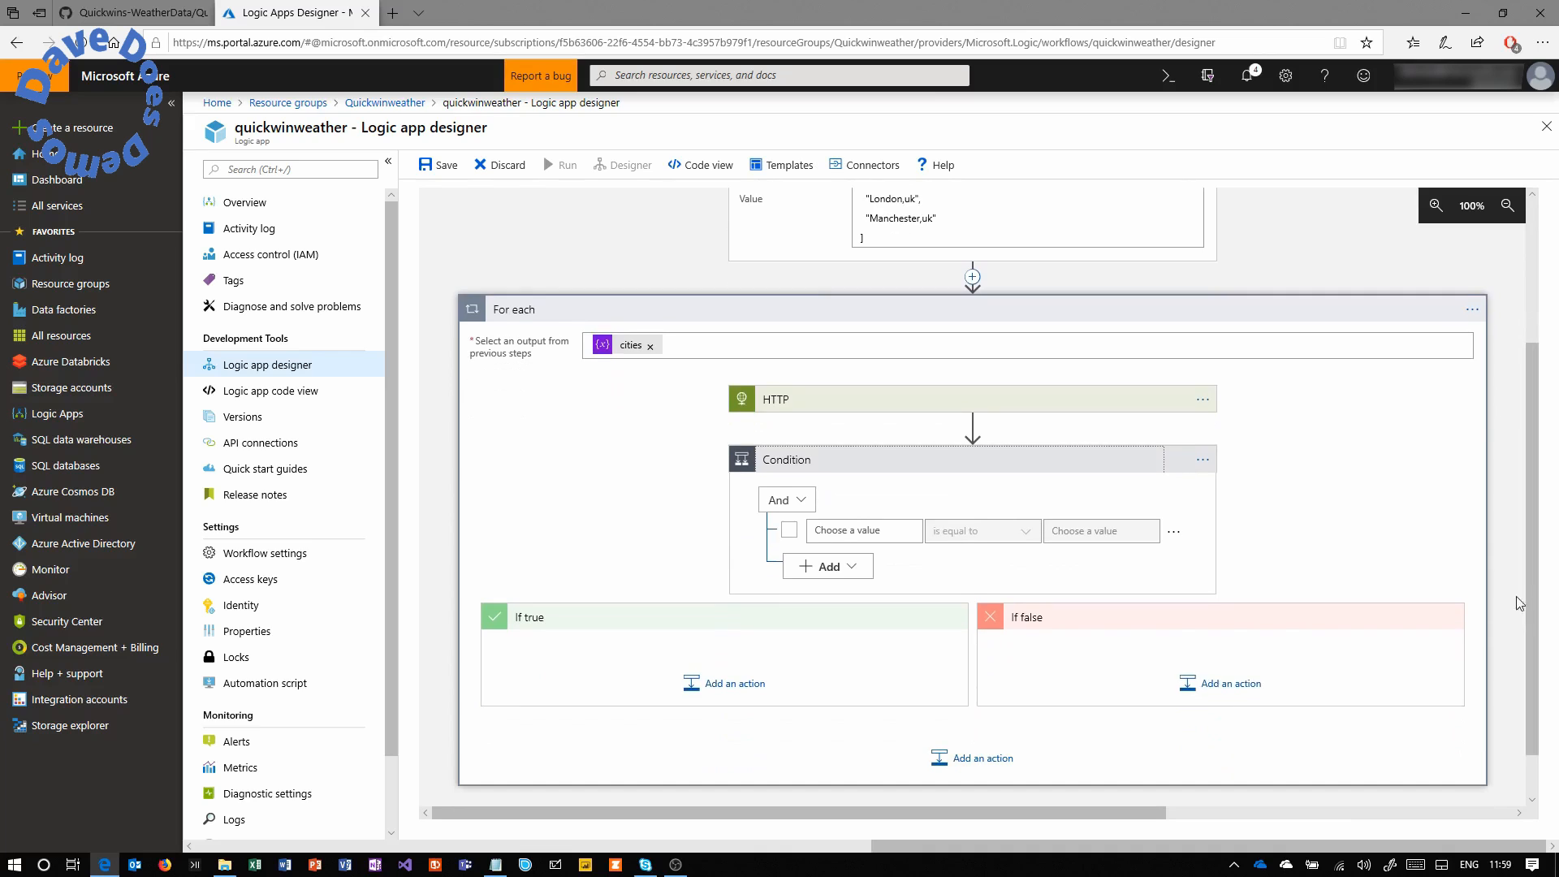
{"action": "left_click", "coordinate": [864, 530]}
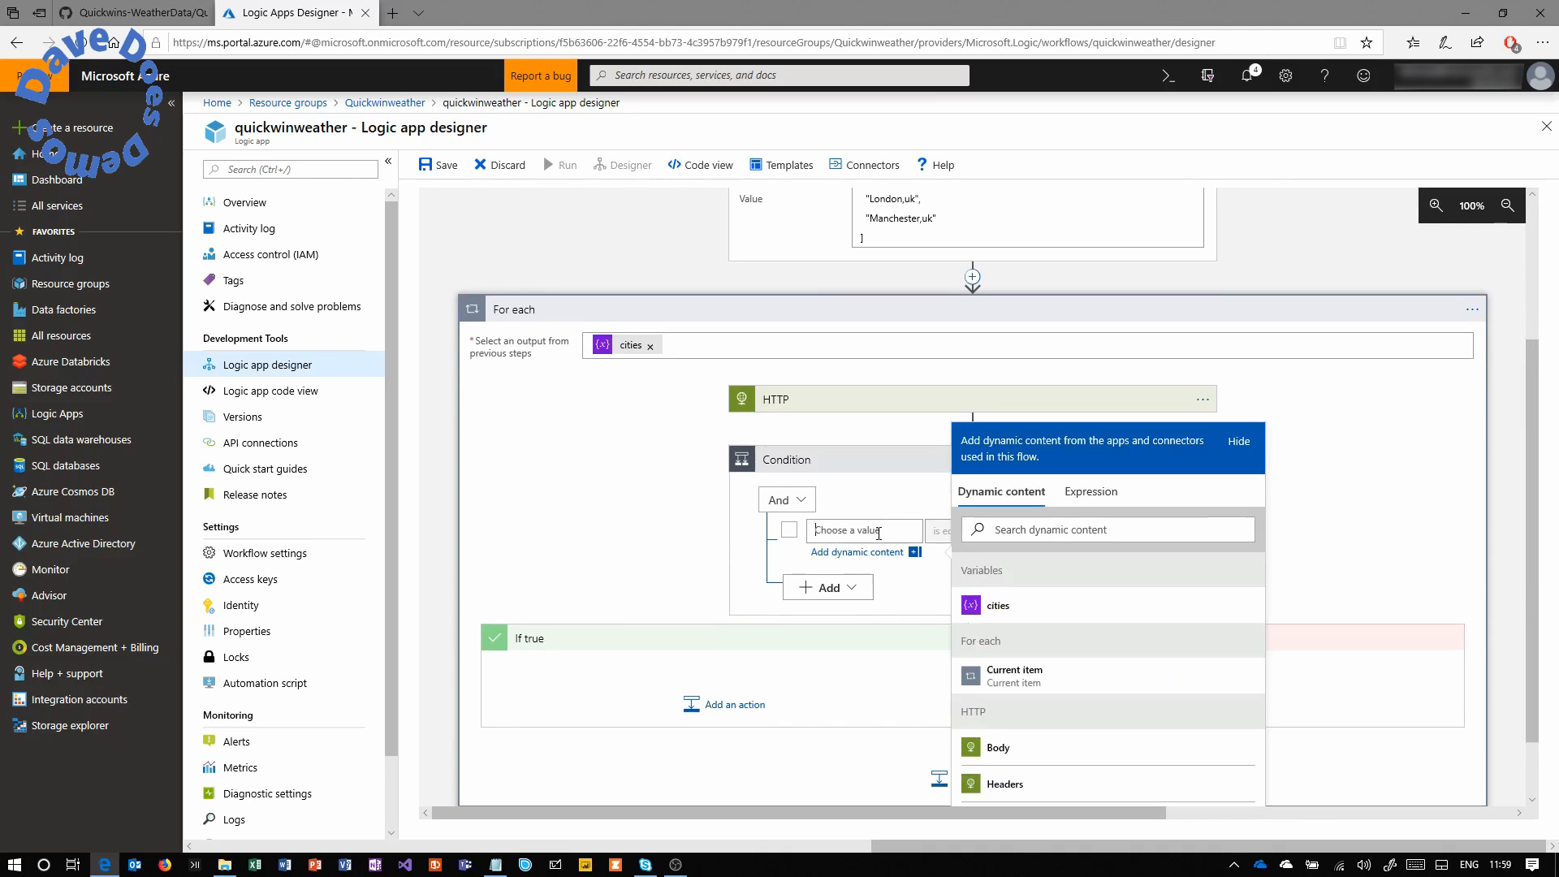
{"action": "left_click", "coordinate": [1006, 784]}
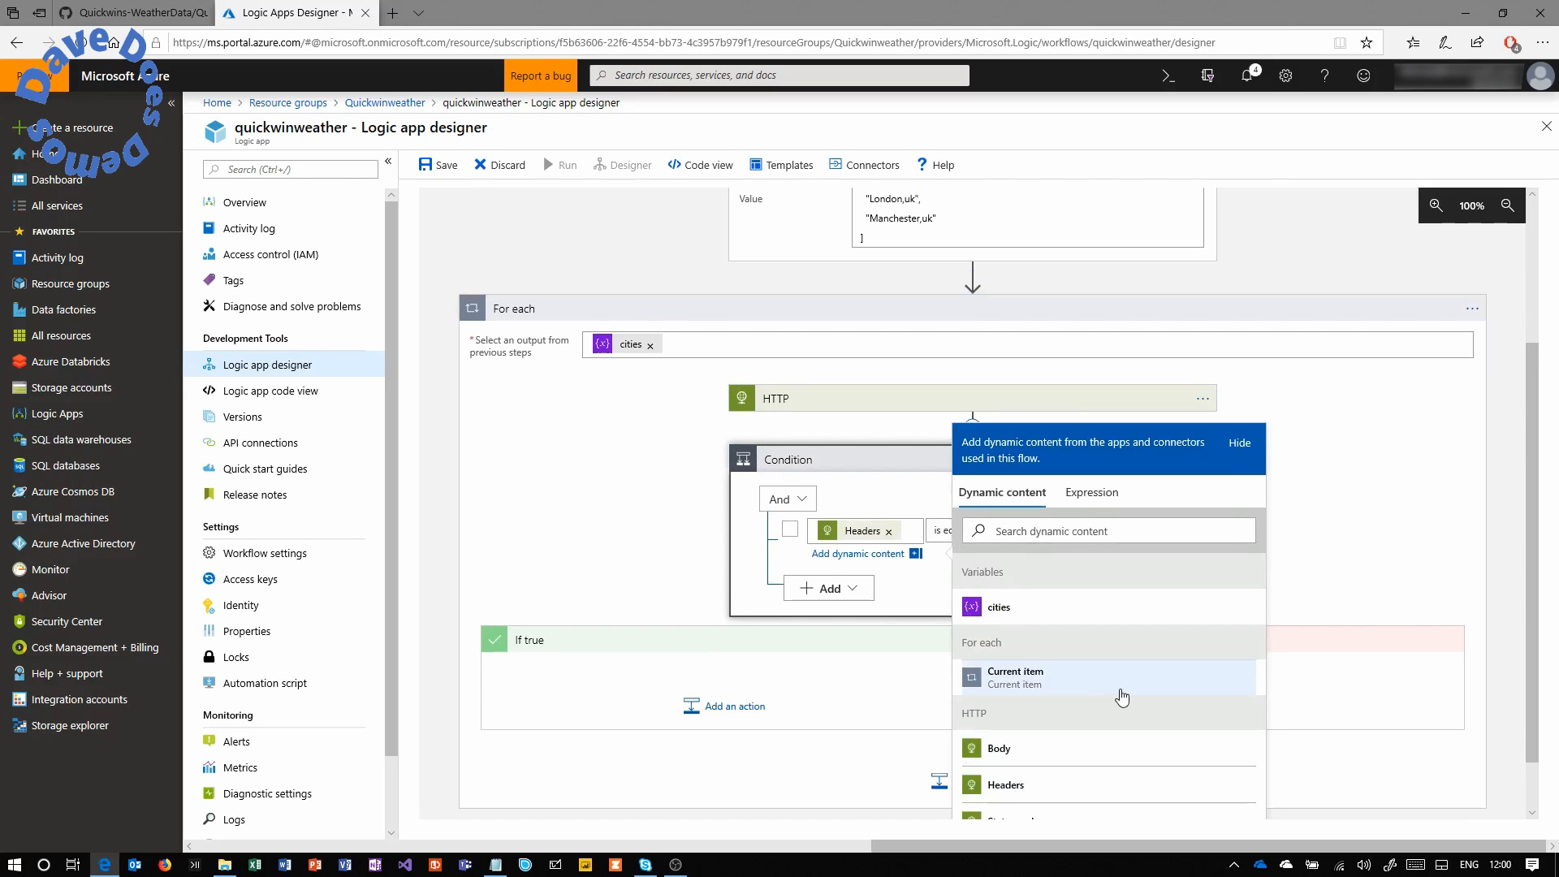
{"action": "scroll", "coordinate": [1535, 611], "scroll_direction": "down", "scroll_amount": 1}
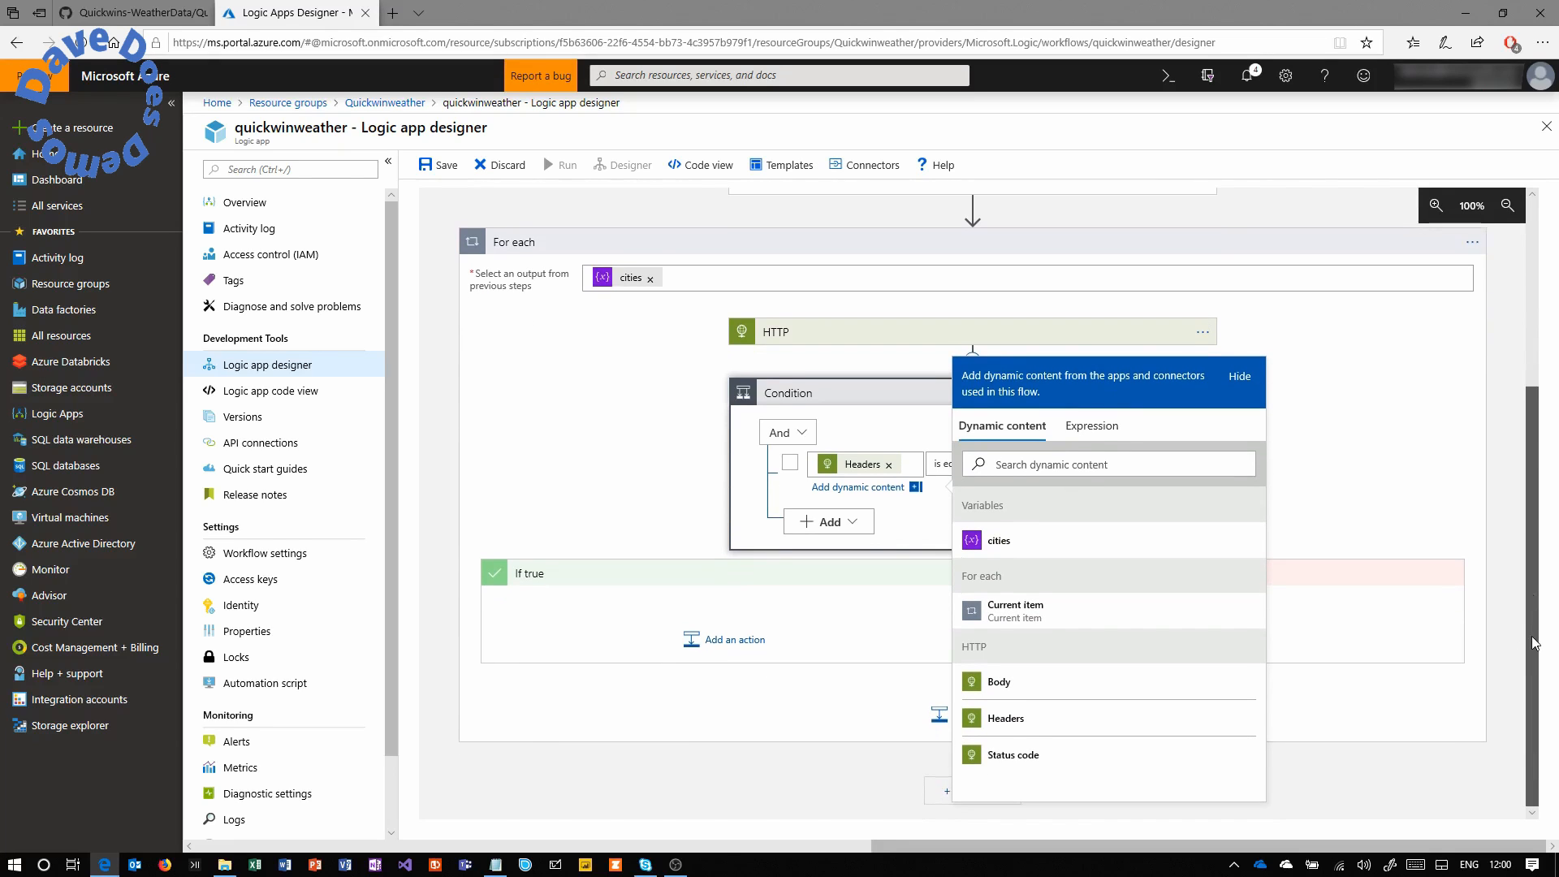
{"action": "left_click", "coordinate": [1028, 754]}
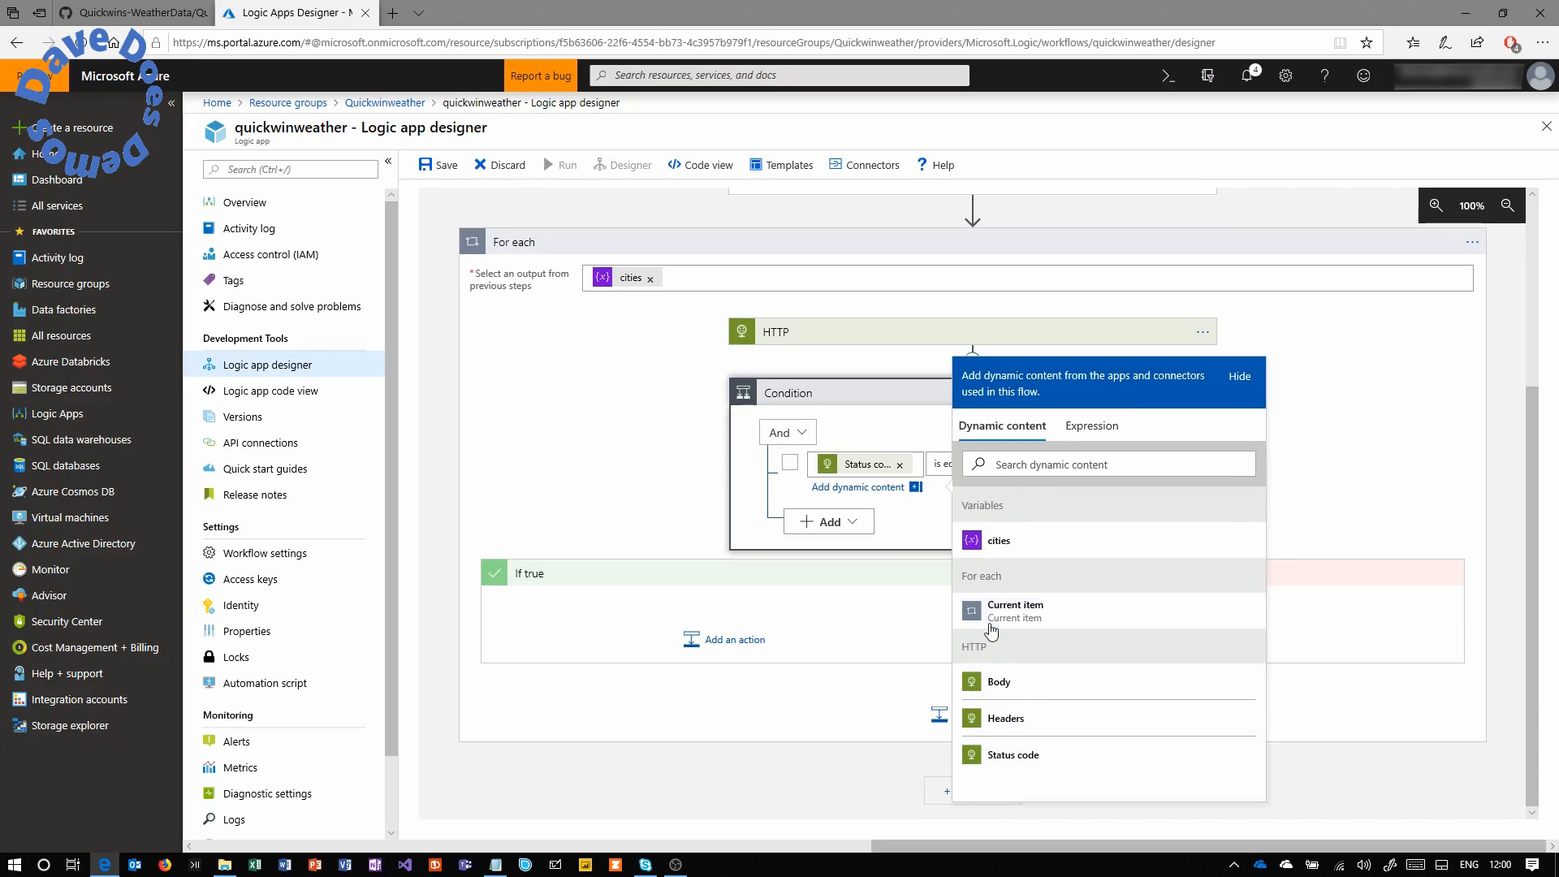
{"action": "left_click", "coordinate": [930, 432]}
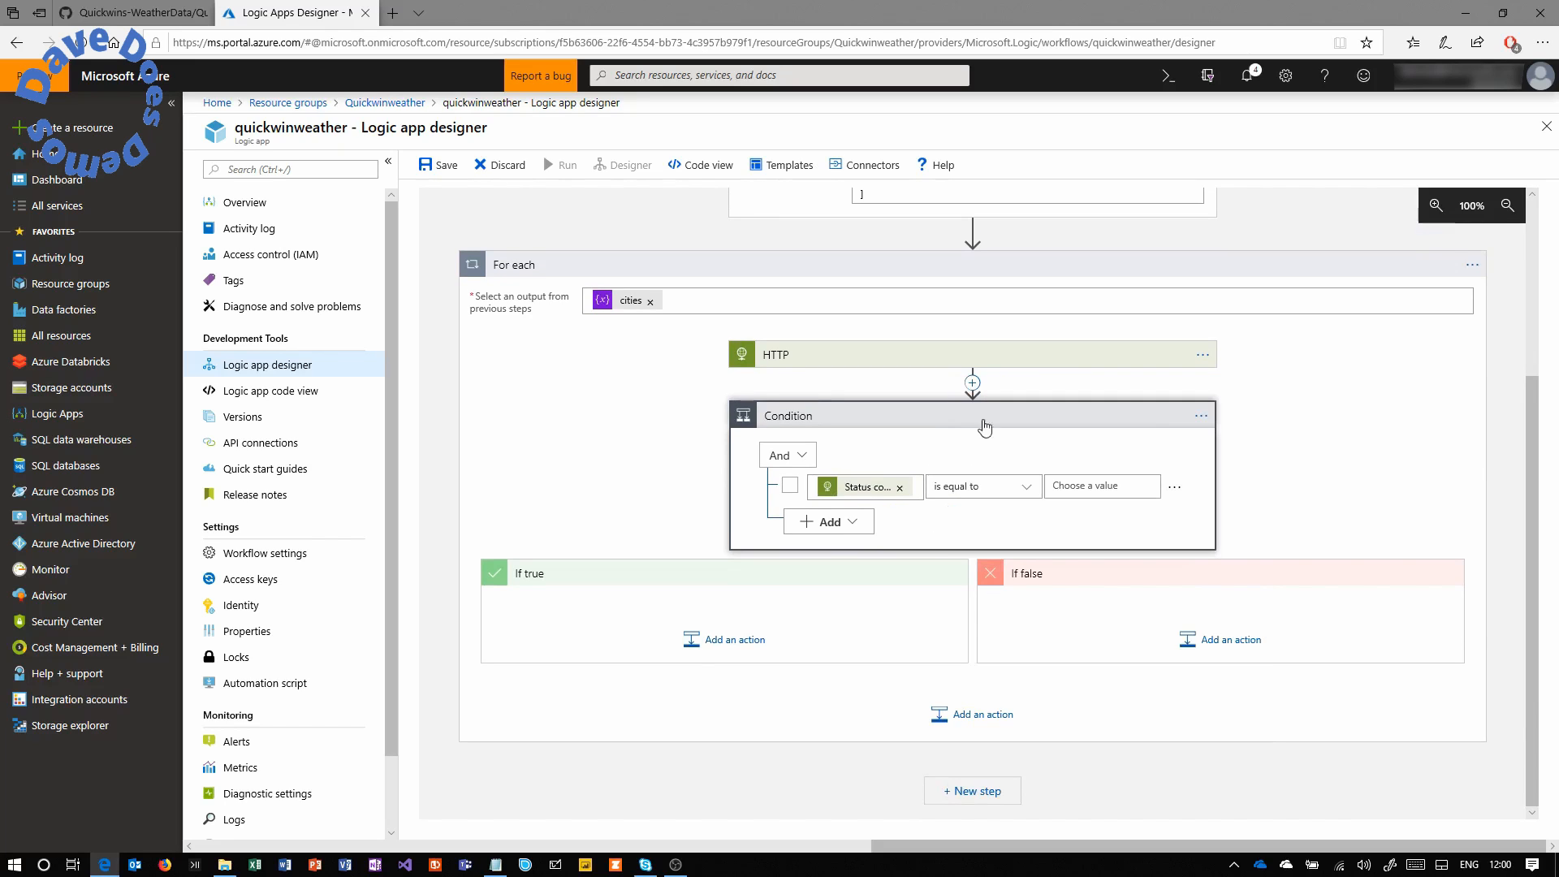
{"action": "left_click", "coordinate": [1097, 492]}
{"action": "type", "text": "200"}
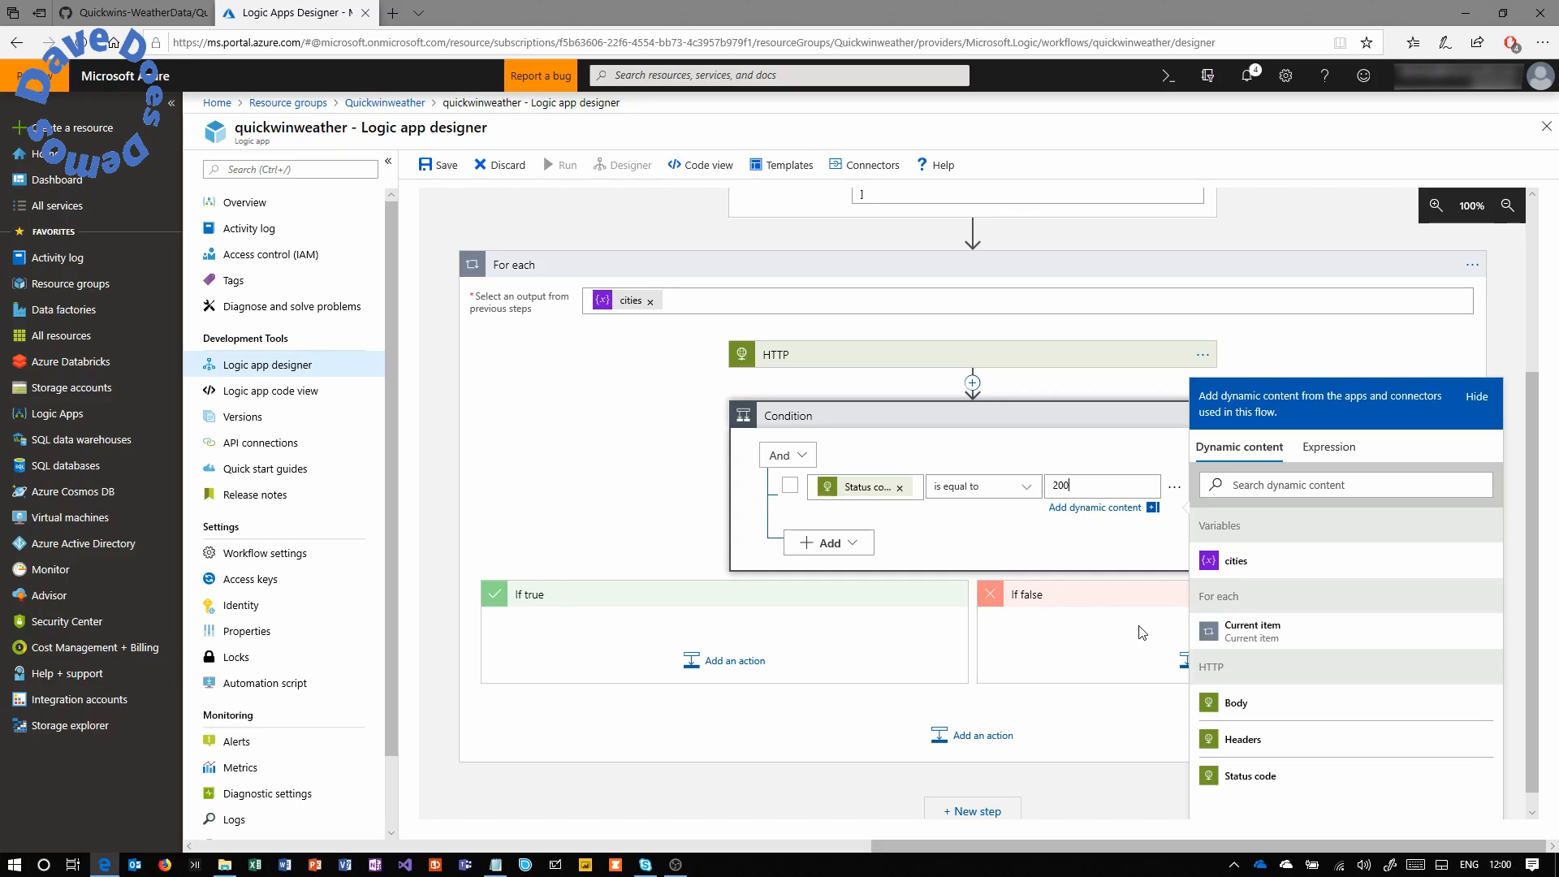
Add a Data Operations Parse JSON action to the Condition's If true branch.
{"action": "left_click", "coordinate": [734, 664]}
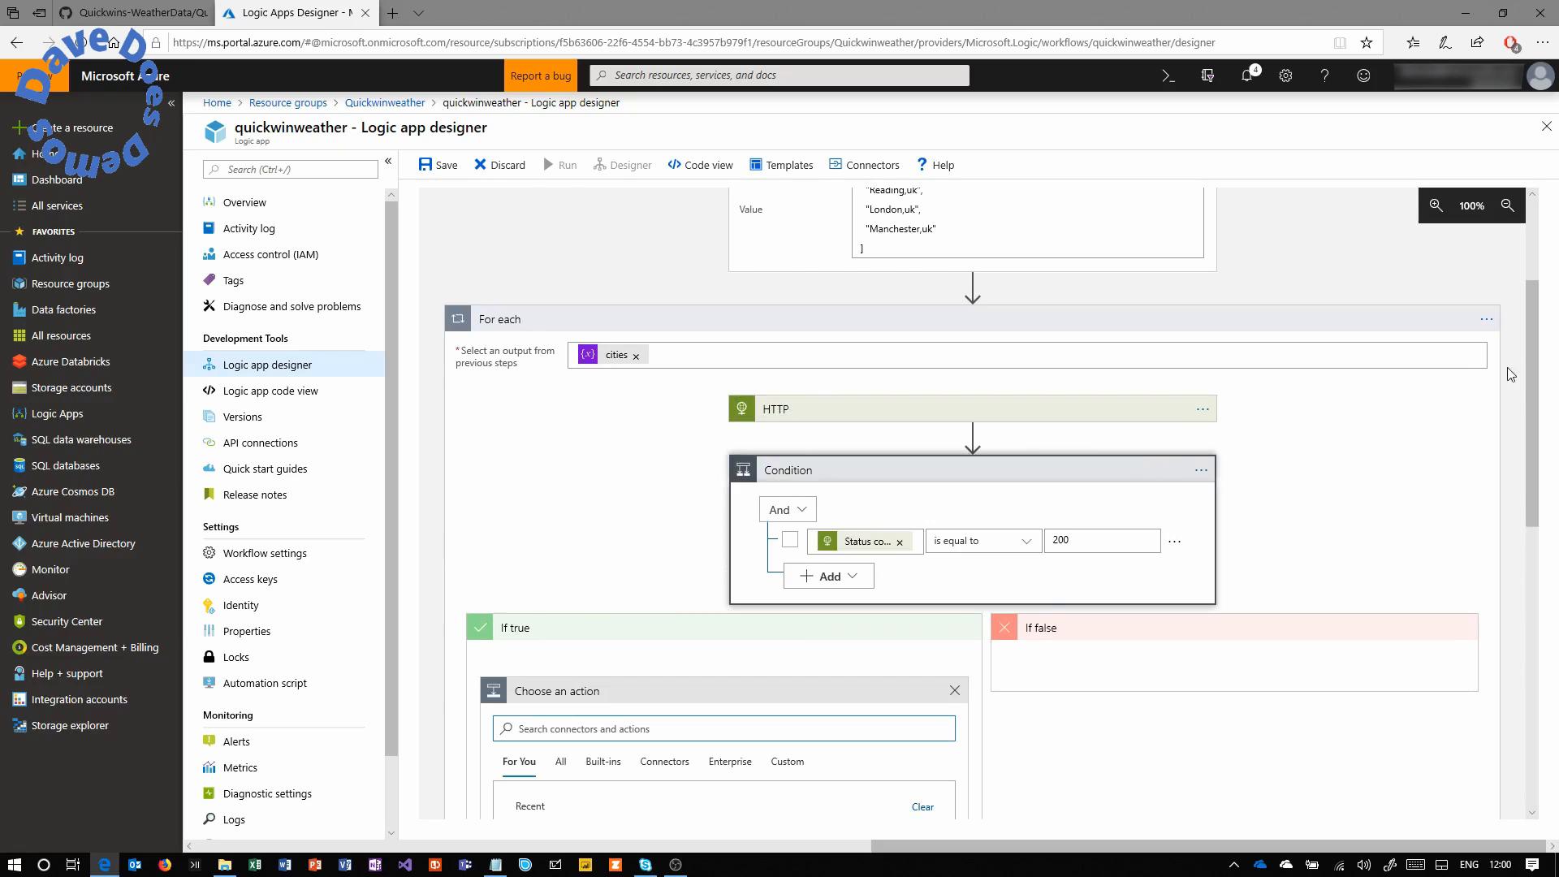
{"action": "scroll", "coordinate": [1527, 413], "scroll_direction": "down", "scroll_amount": 3}
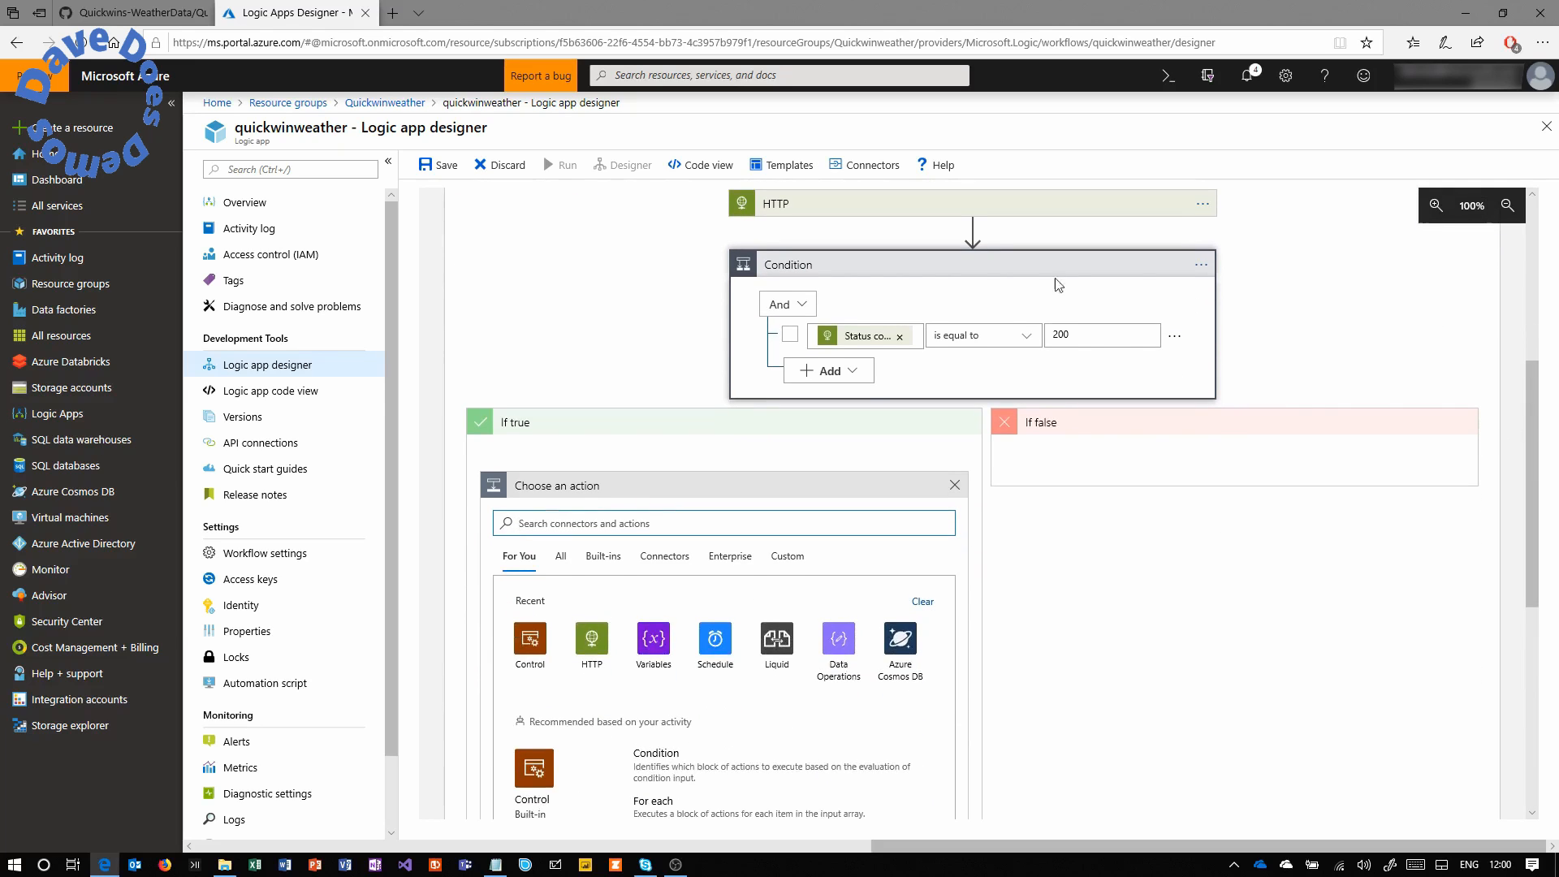
{"action": "left_click", "coordinate": [1036, 266]}
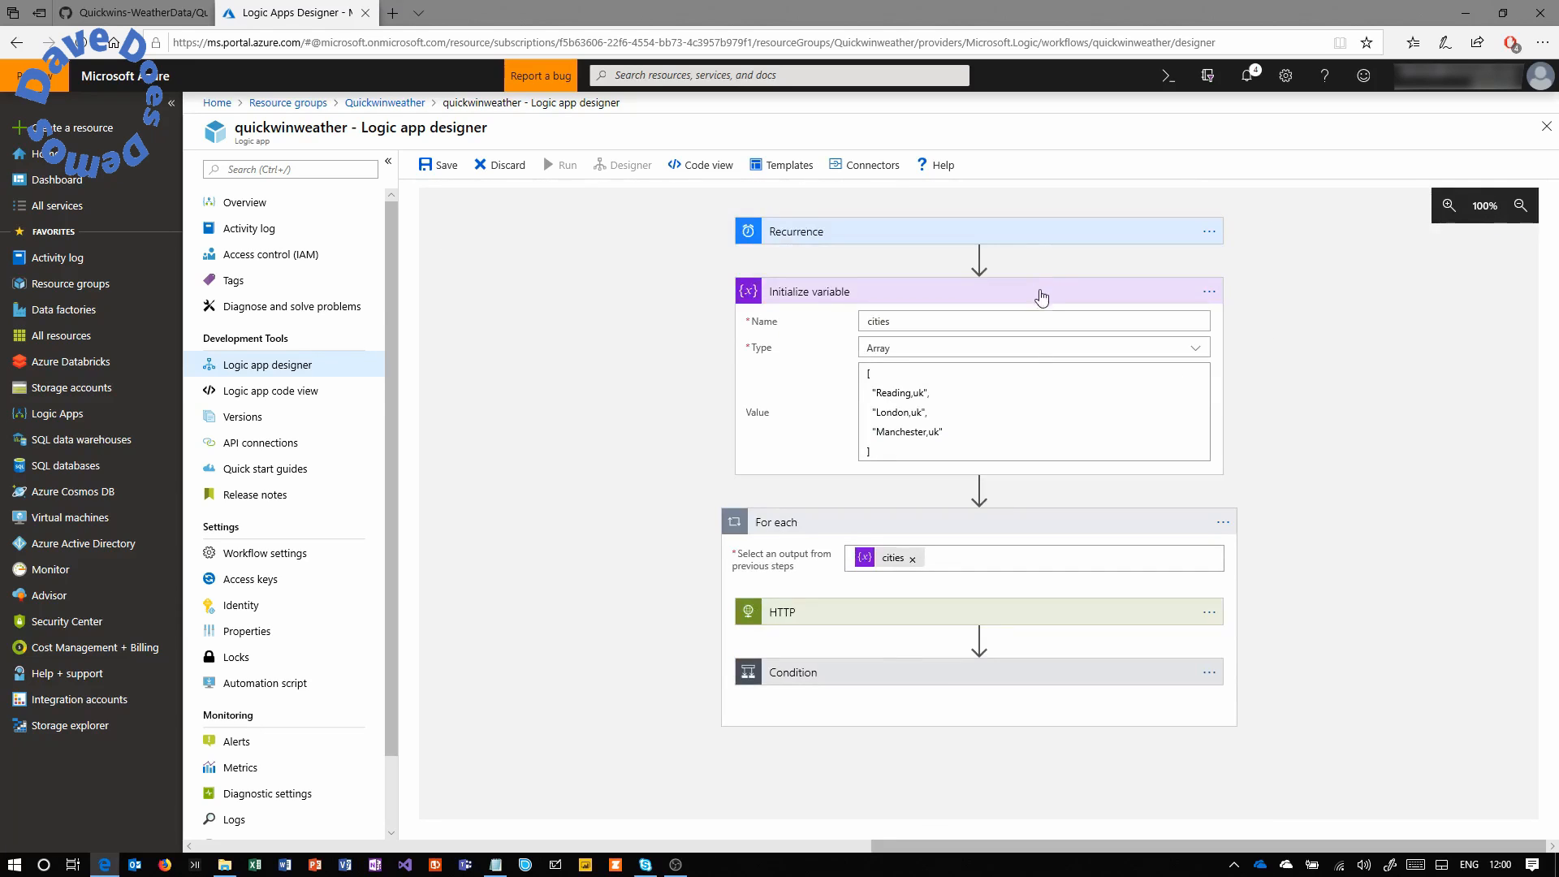
{"action": "left_click", "coordinate": [906, 674]}
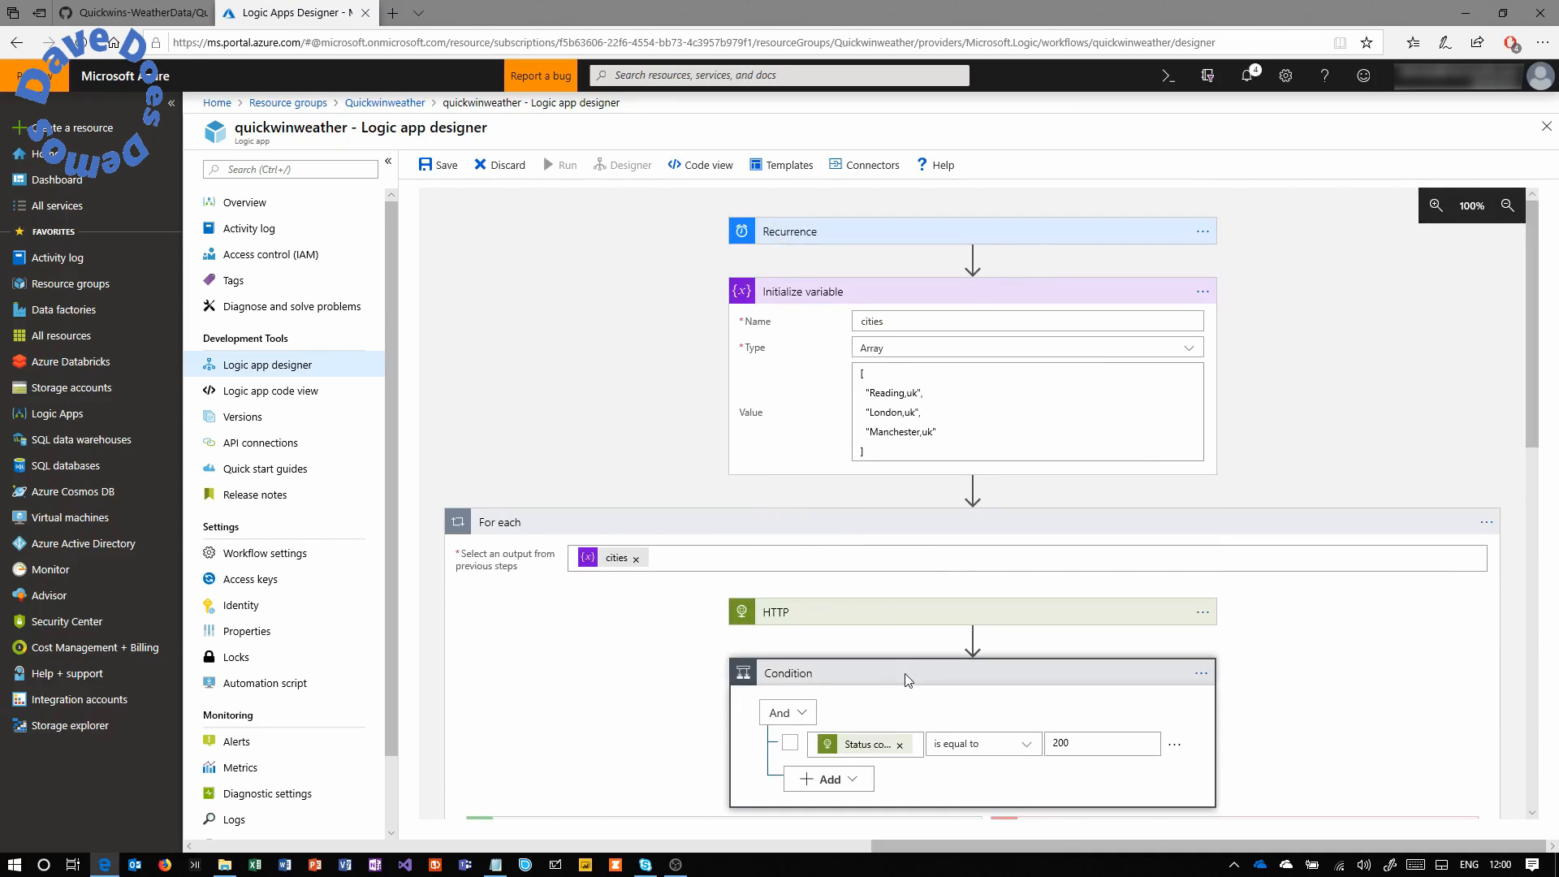
{"action": "left_click_drag", "start_coordinate": [1527, 311], "coordinate": [1509, 495]}
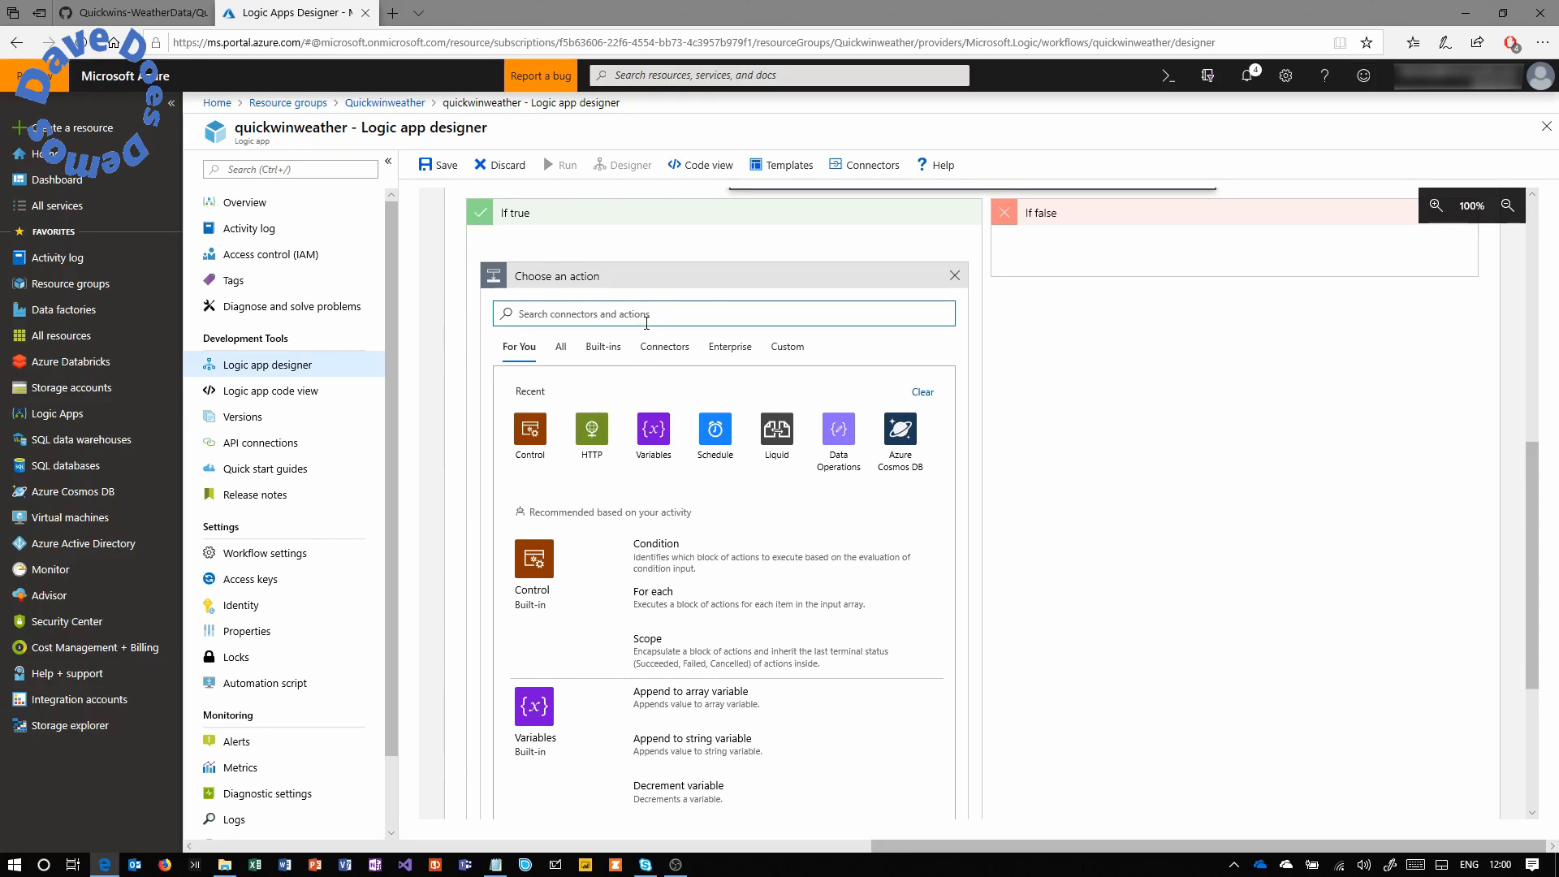
{"action": "left_click", "coordinate": [851, 439]}
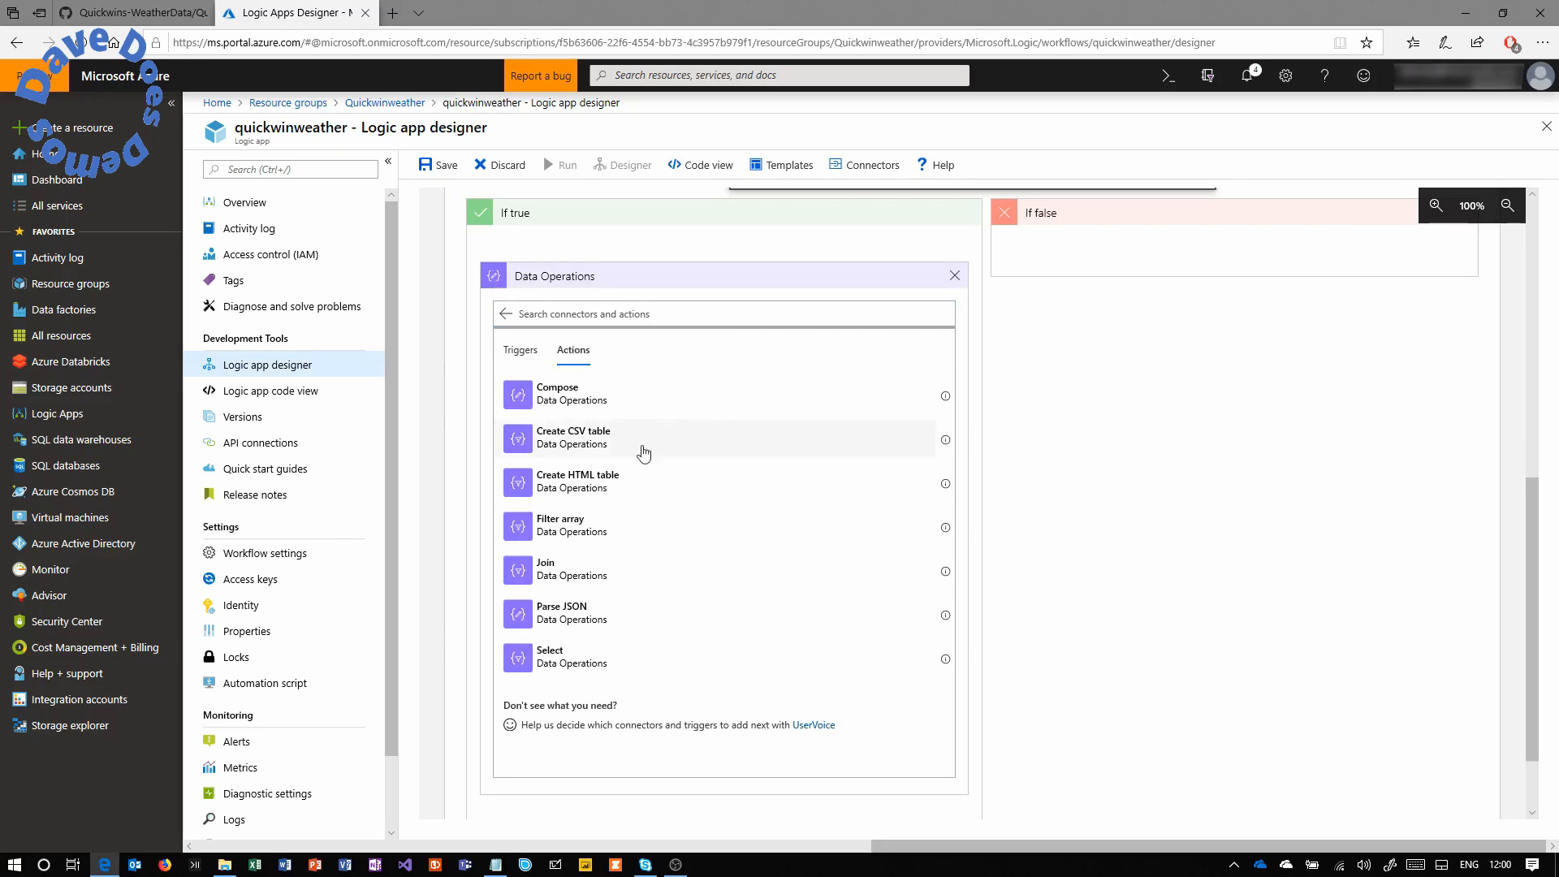
{"action": "left_click", "coordinate": [573, 607]}
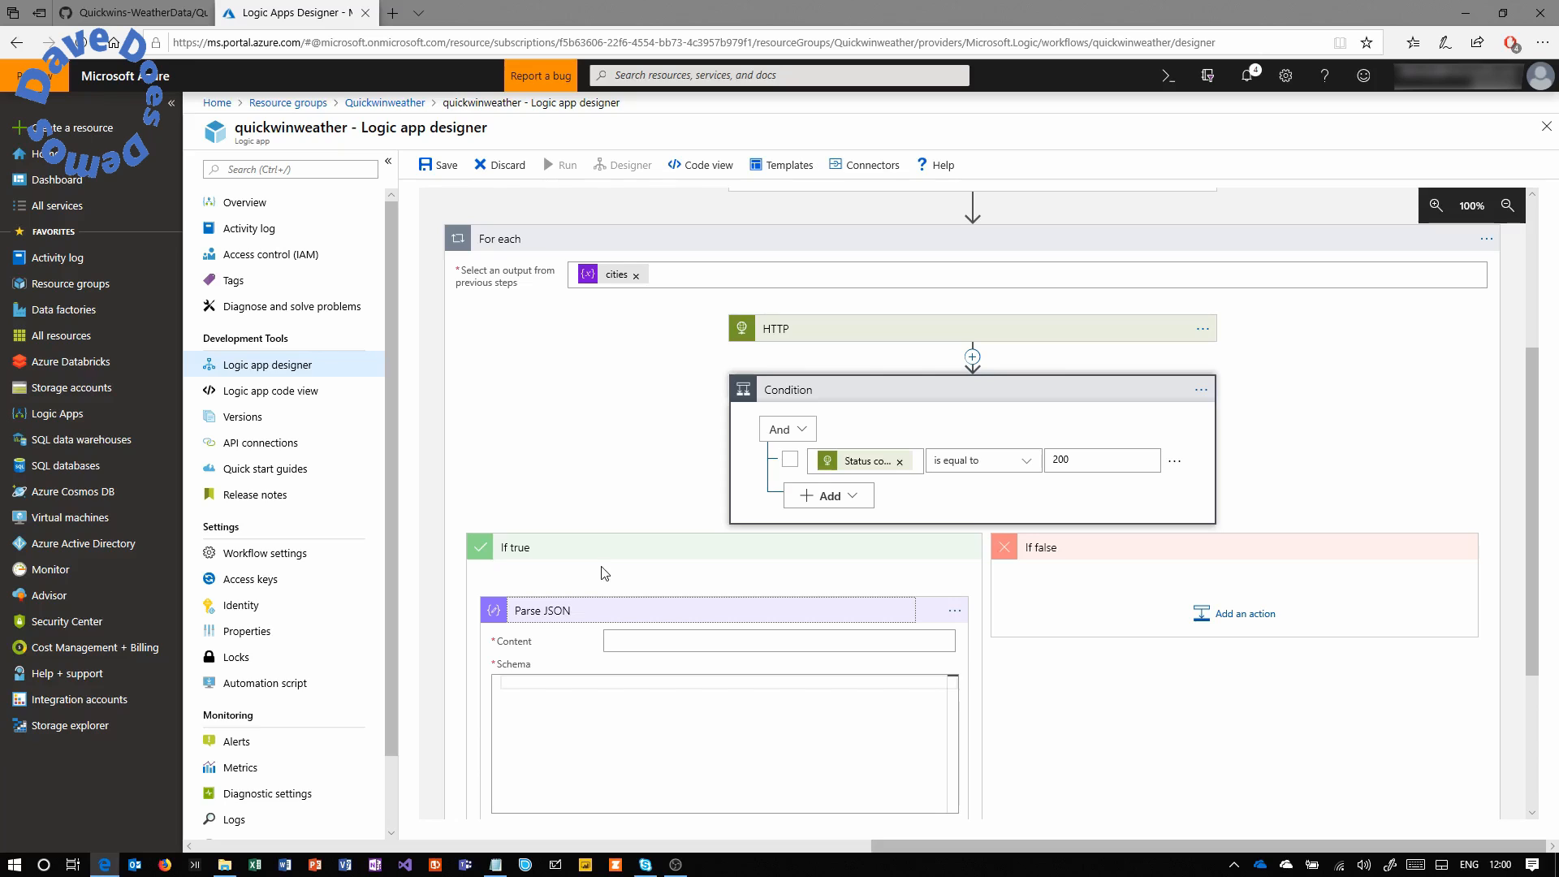
Set the Parse JSON Content to the HTTP Body output.
{"action": "left_click", "coordinate": [702, 640]}
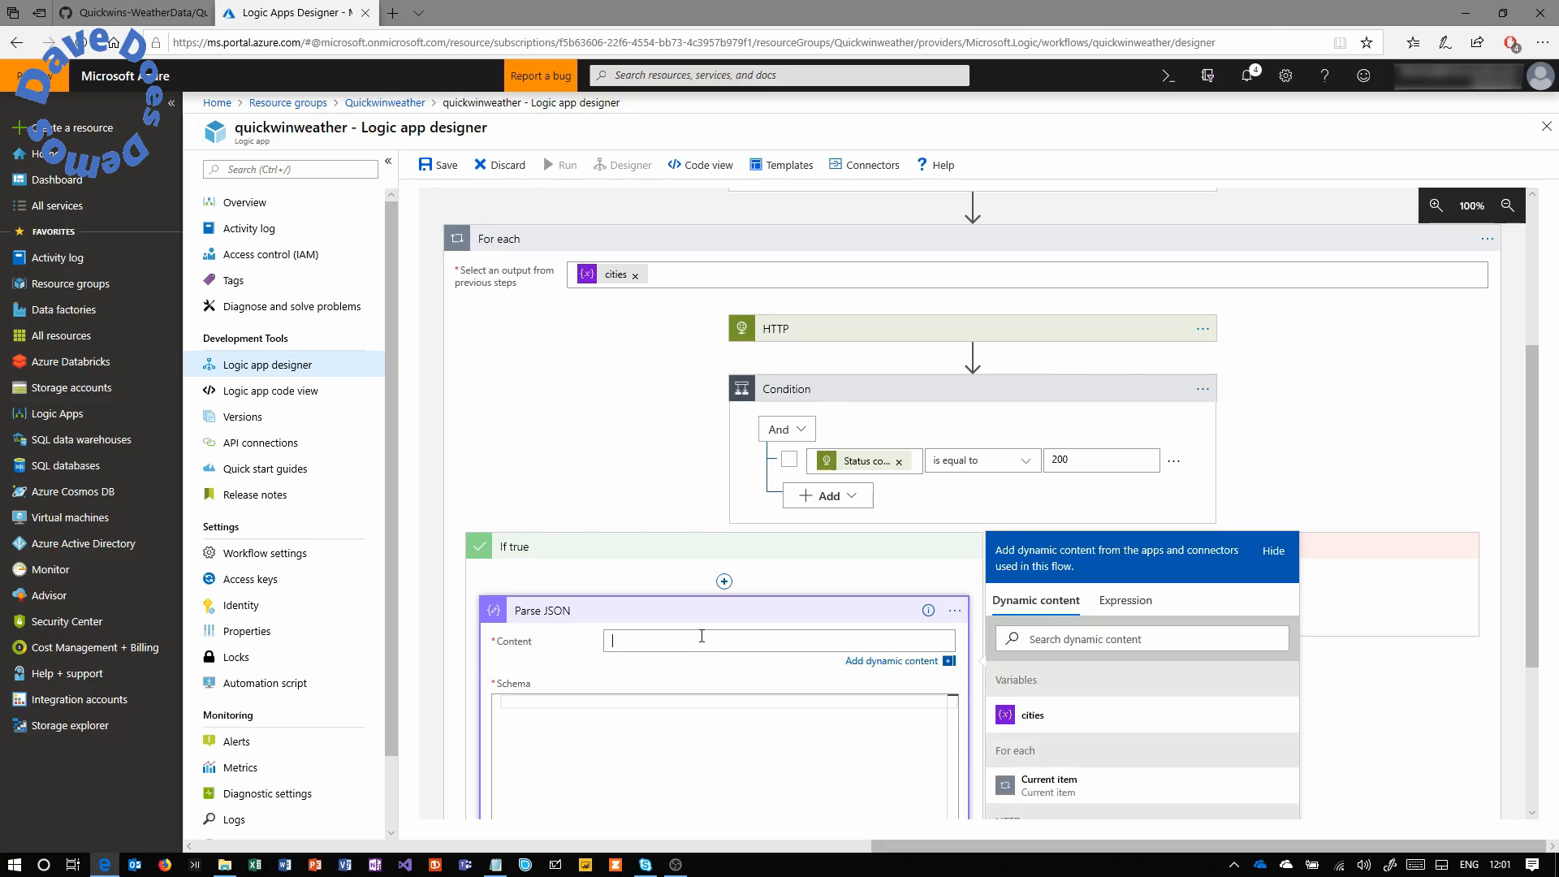
{"action": "left_click_drag", "start_coordinate": [1547, 480], "coordinate": [1520, 586]}
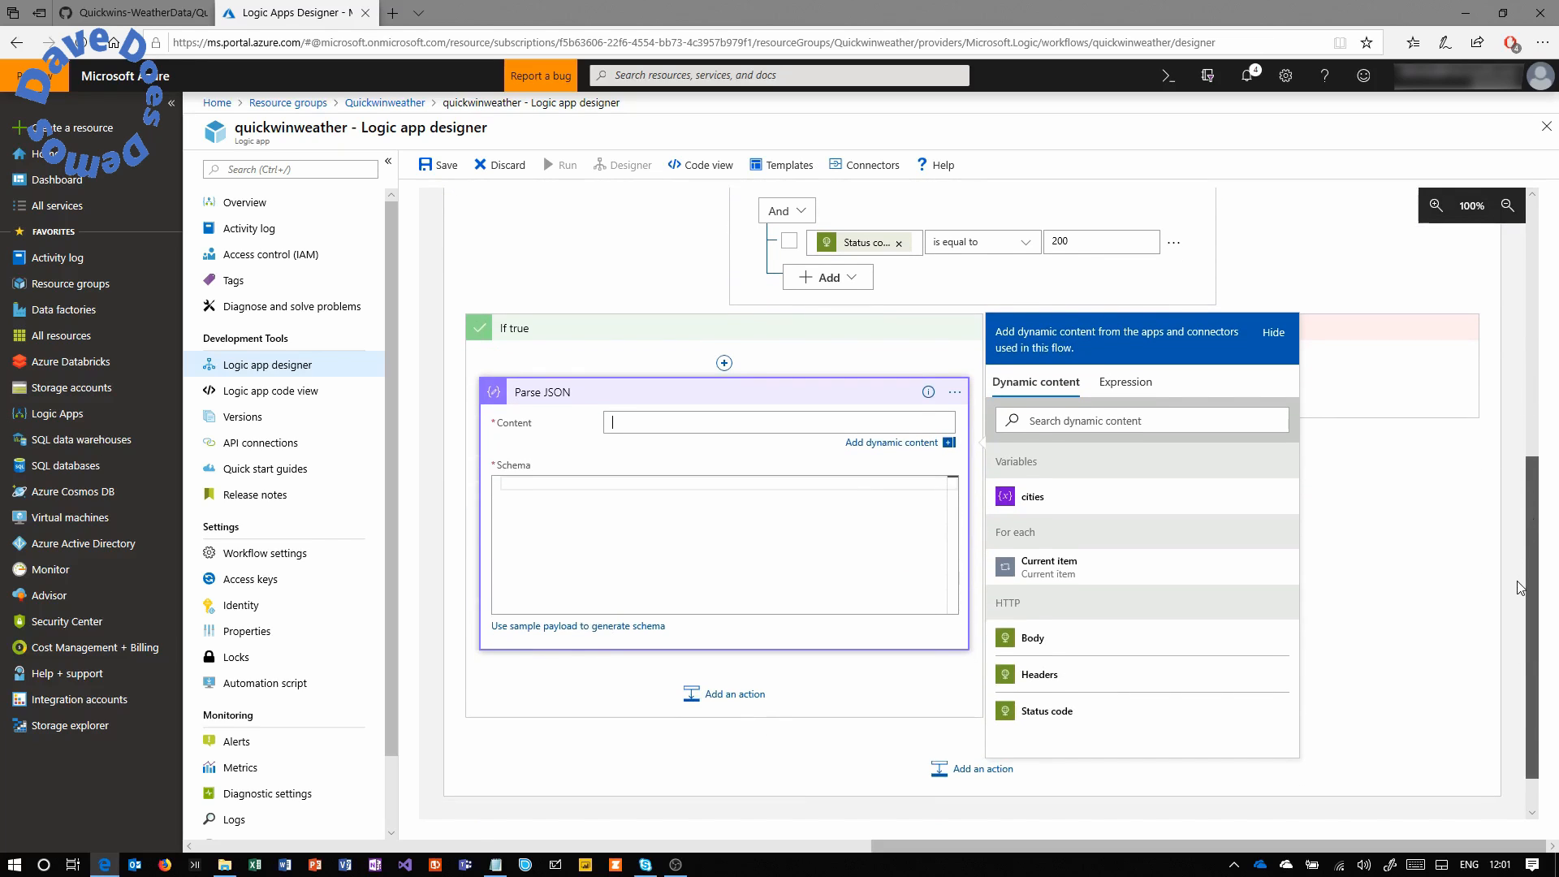
{"action": "left_click", "coordinate": [1033, 644]}
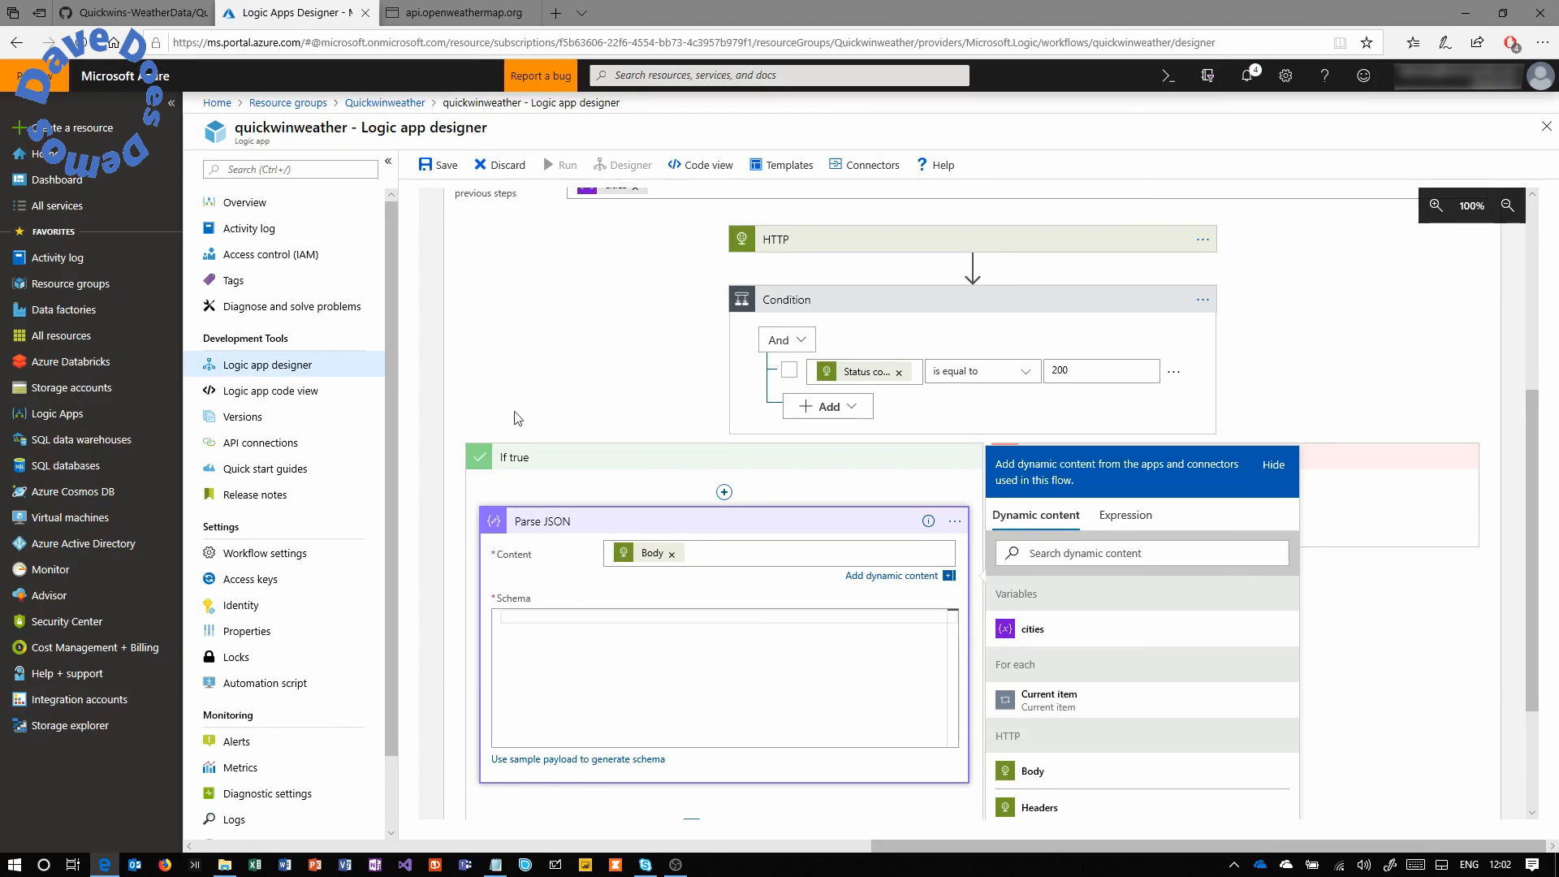
{"action": "left_click", "coordinate": [467, 15]}
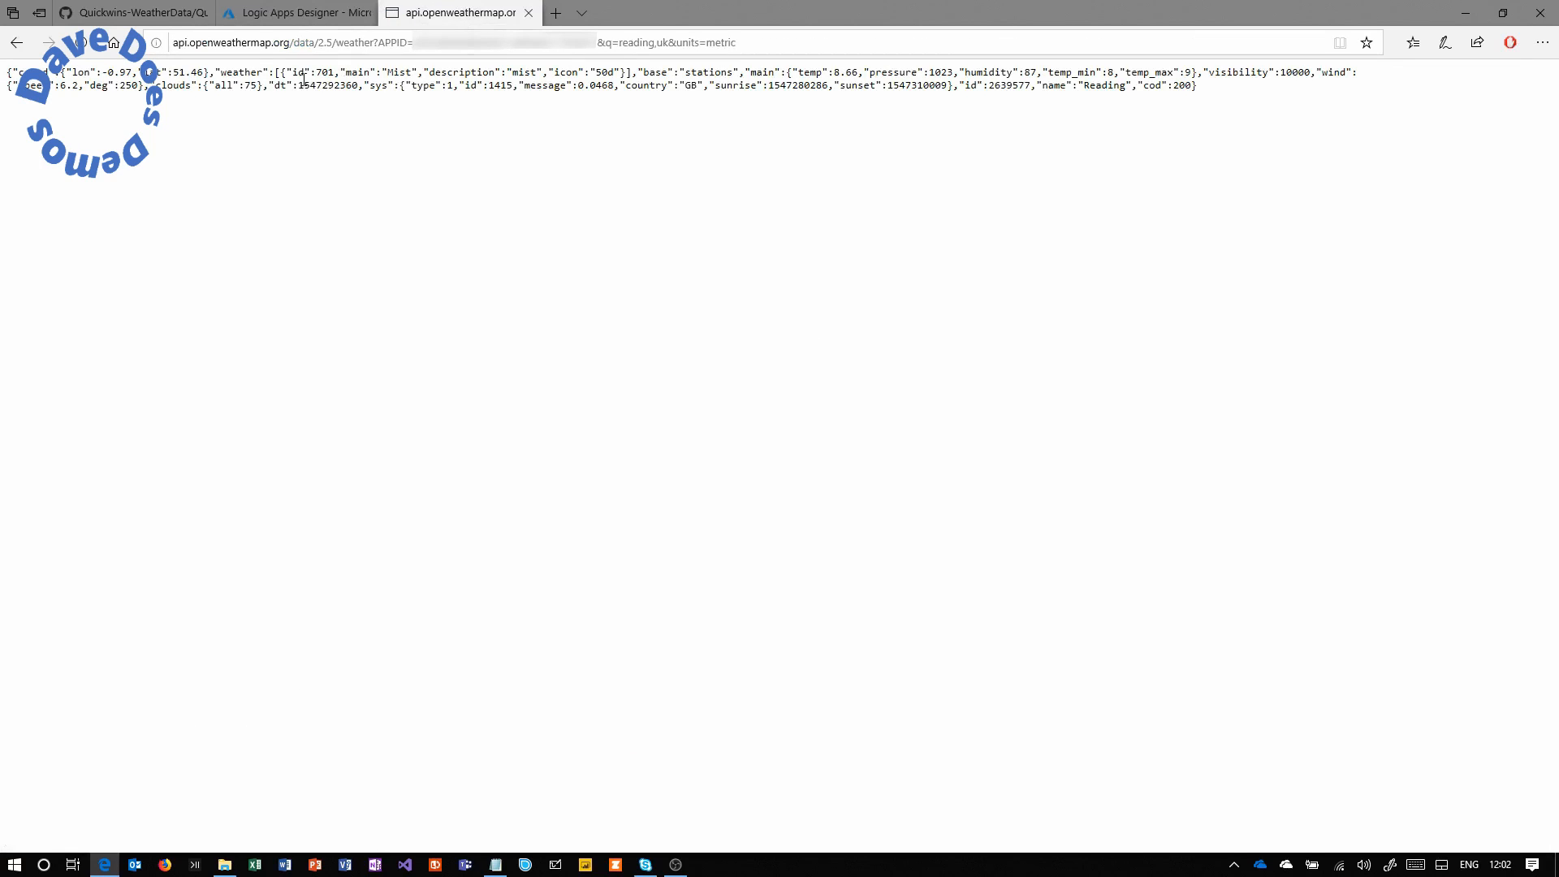
Reload the OpenWeatherMap Reading weather request and select its entire JSON response.
{"action": "left_click_drag", "start_coordinate": [178, 44], "coordinate": [381, 41]}
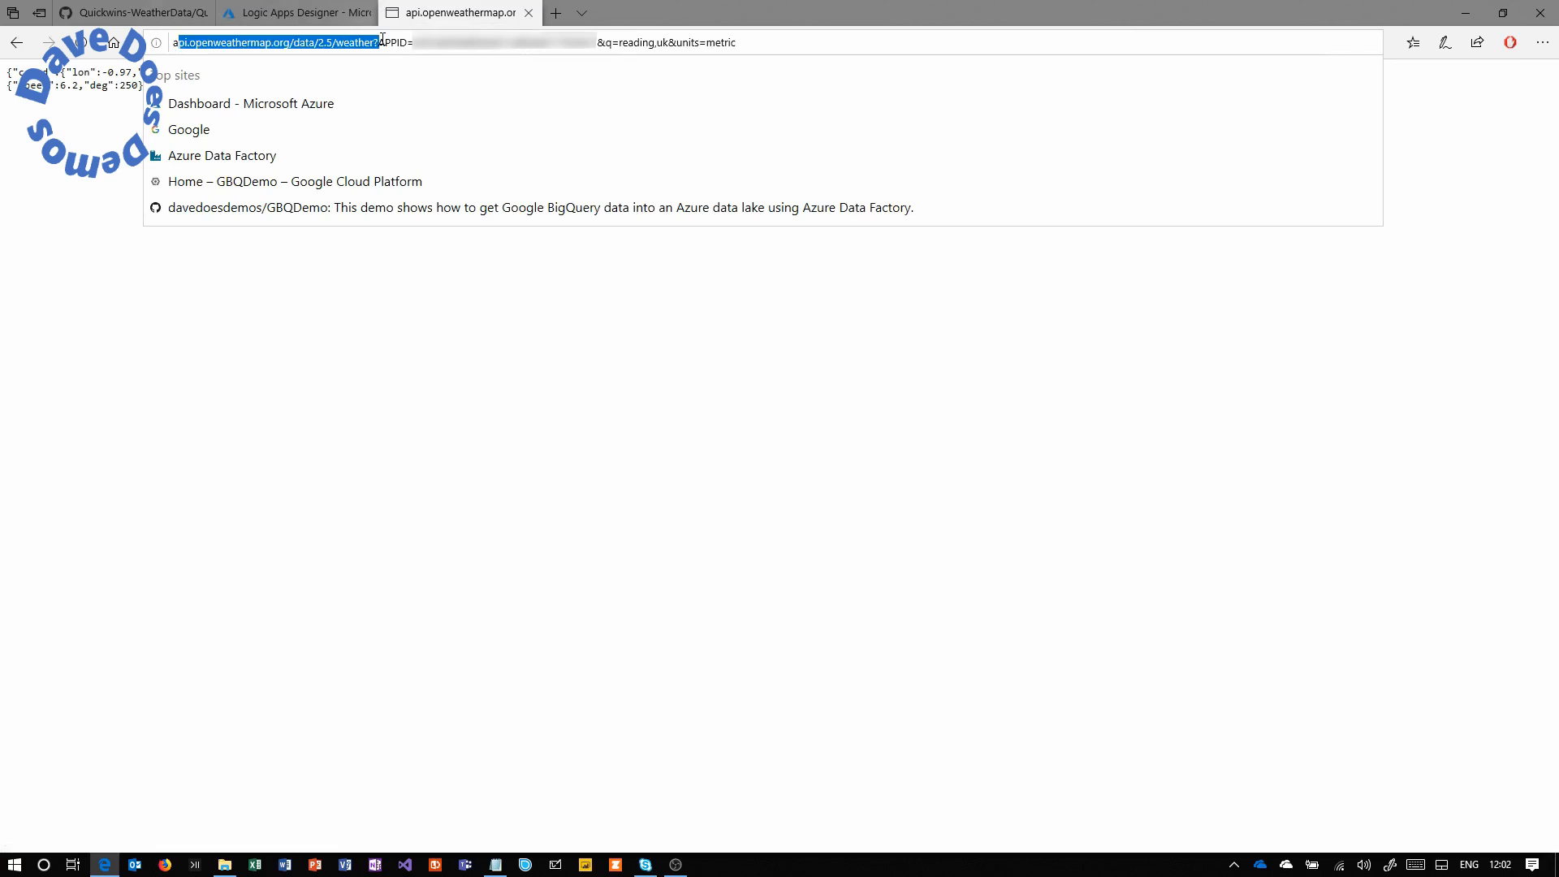
{"action": "left_click_drag", "start_coordinate": [382, 40], "coordinate": [771, 39]}
{"action": "left_click", "coordinate": [771, 40]}
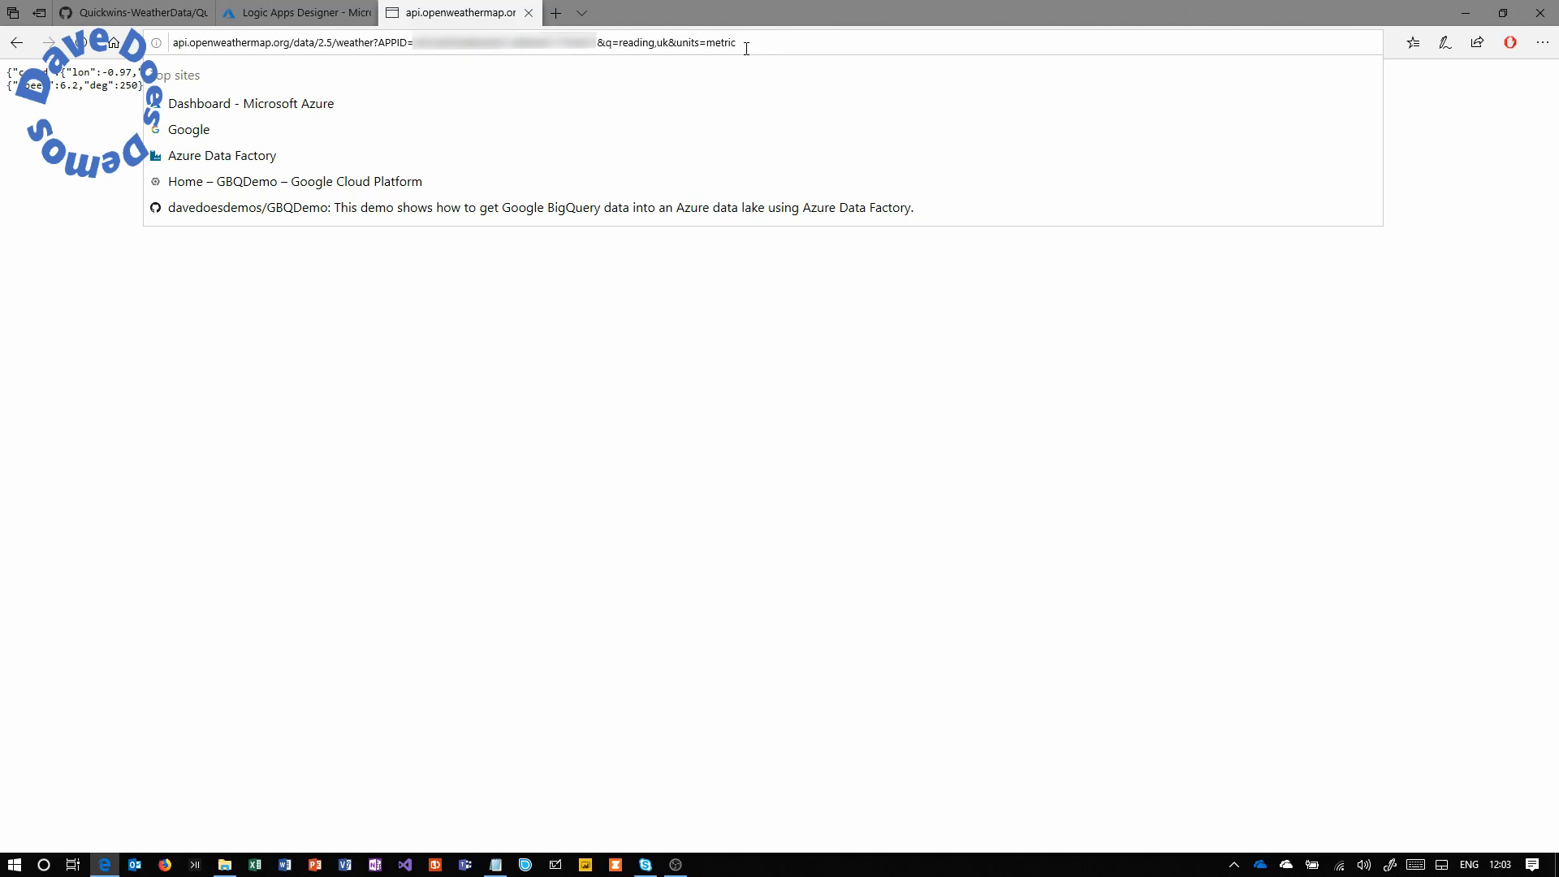
{"action": "key", "text": "Return"}
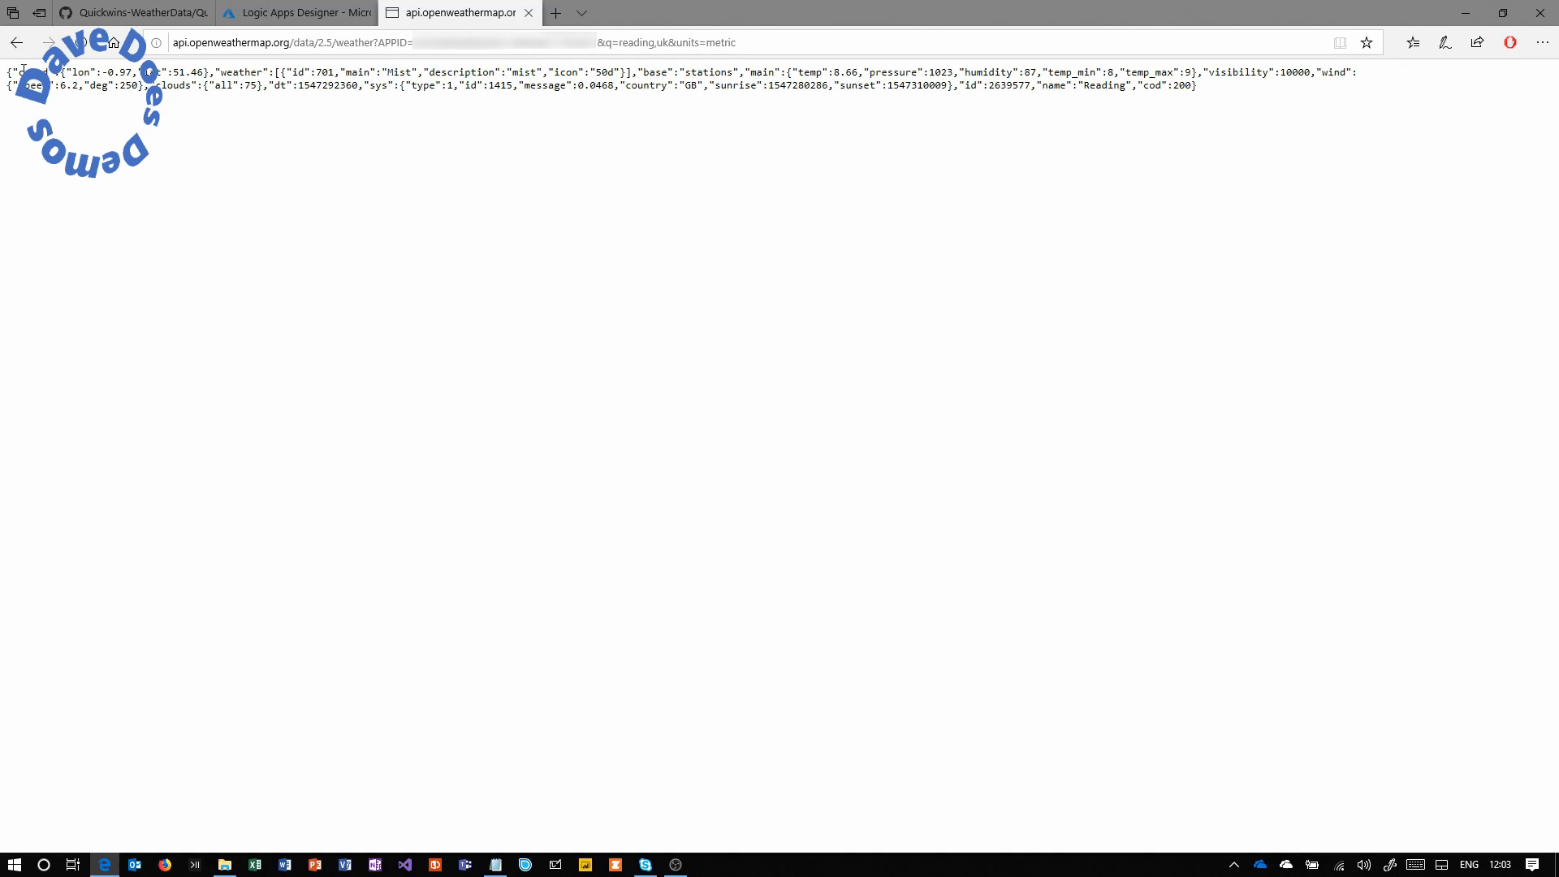
{"action": "left_click_drag", "start_coordinate": [1201, 87], "coordinate": [1, 33]}
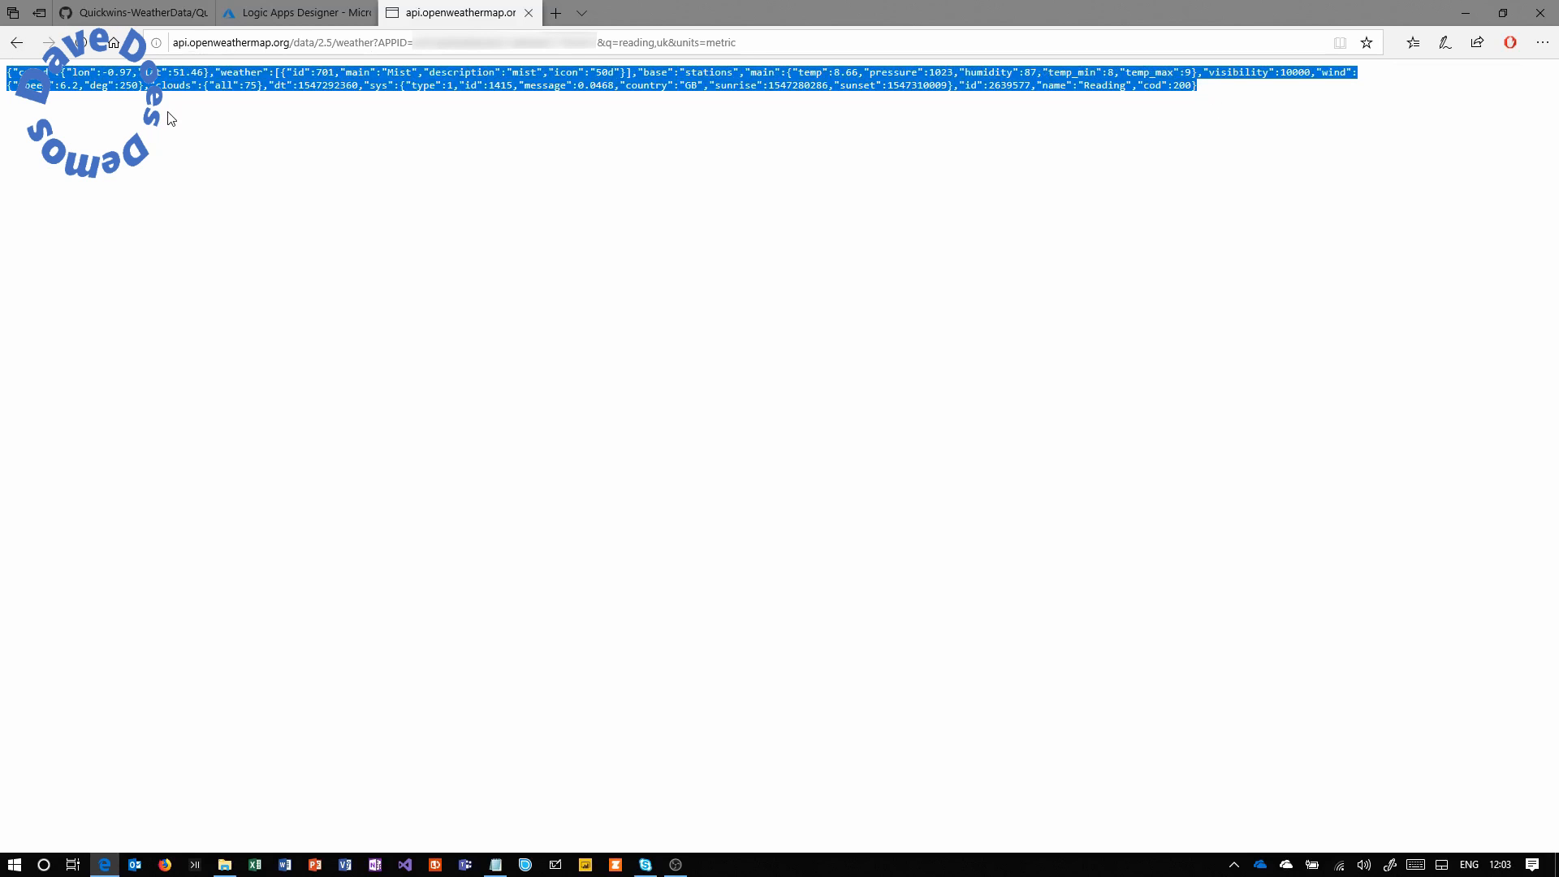
{"action": "left_click", "coordinate": [274, 16]}
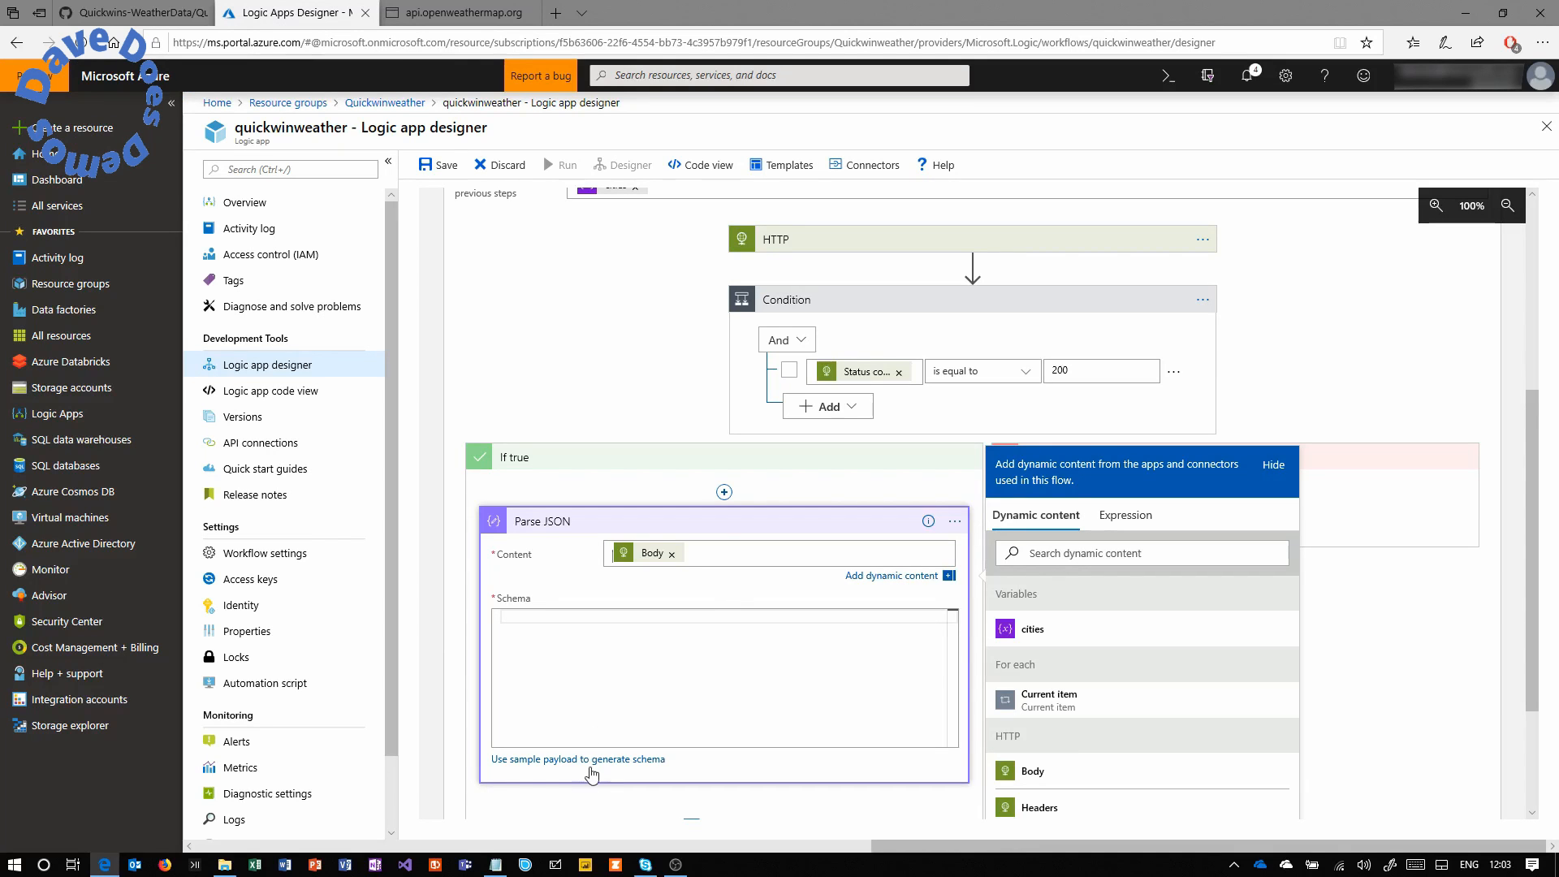
Generate the Parse JSON schema from the pasted Reading weather JSON sample payload.
{"action": "left_click", "coordinate": [556, 761]}
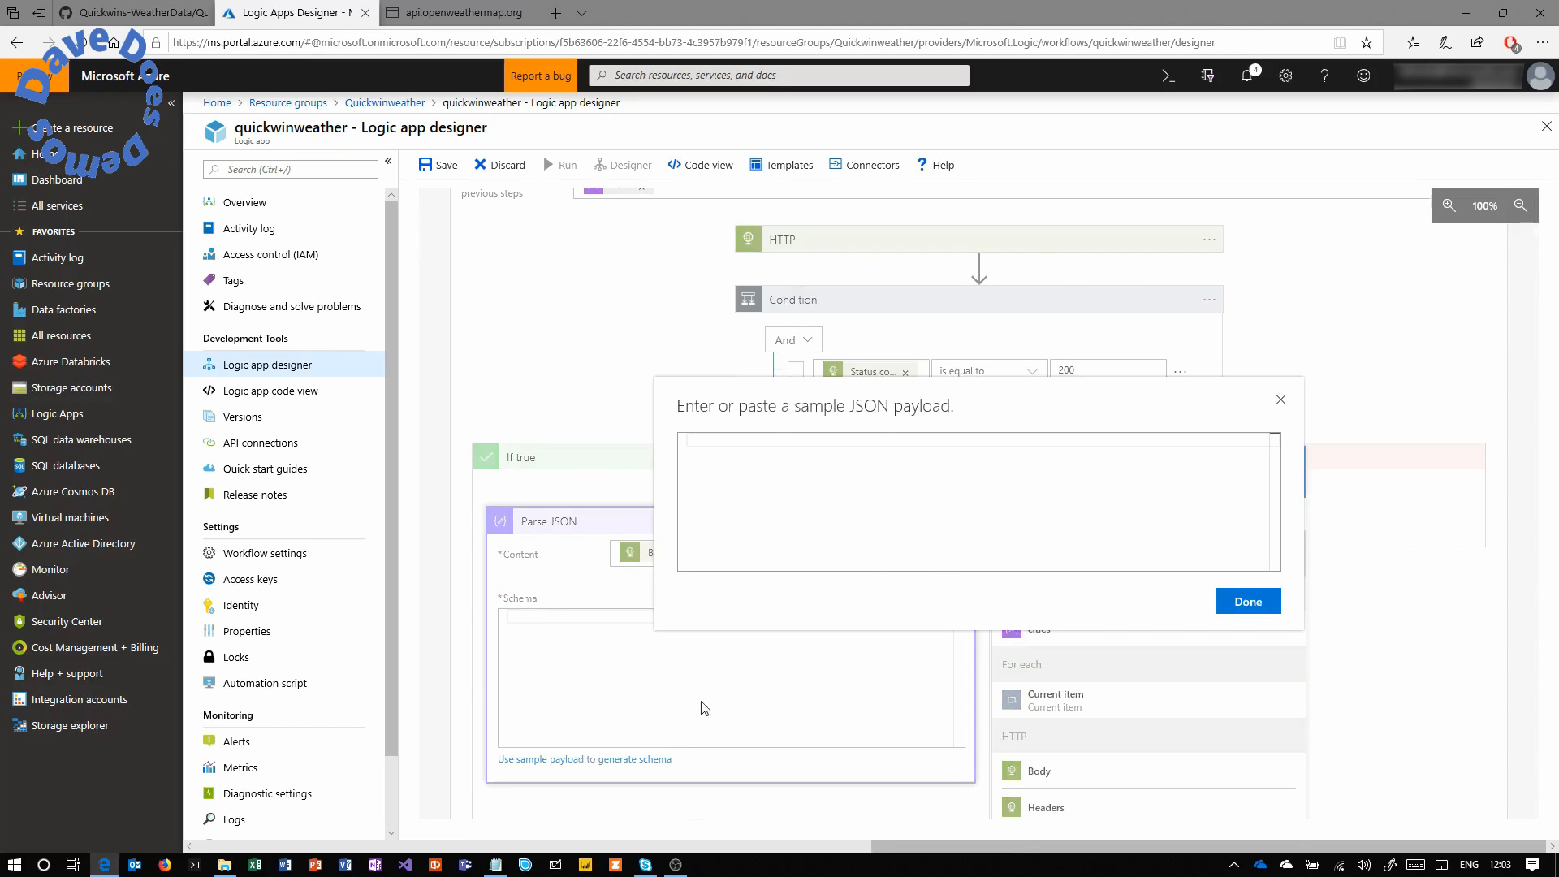
{"action": "key", "text": "ctrl+v"}
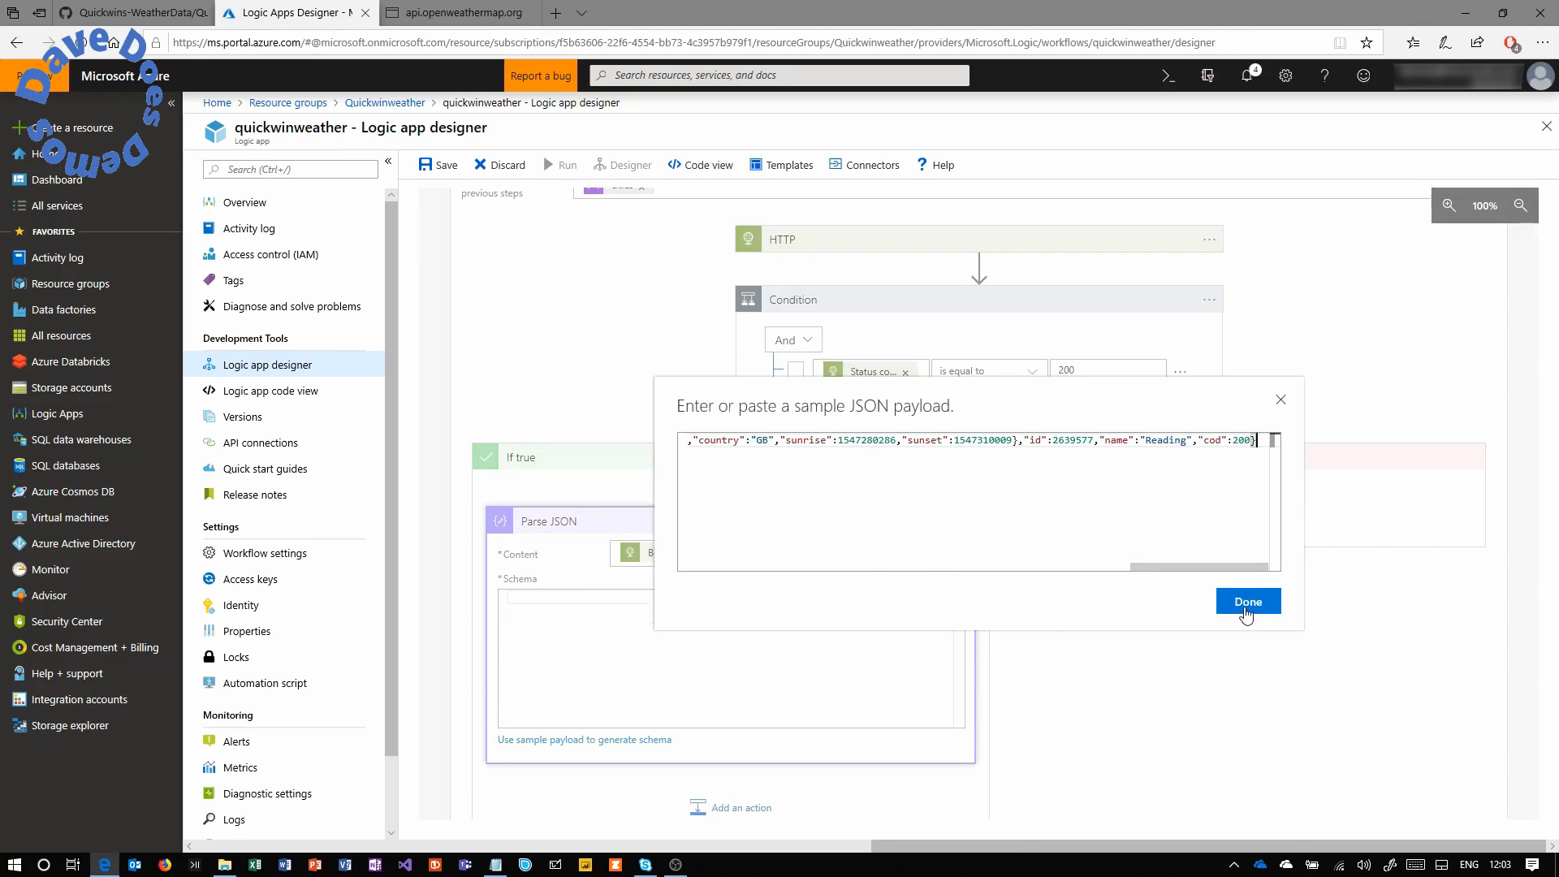
{"action": "left_click", "coordinate": [1248, 602]}
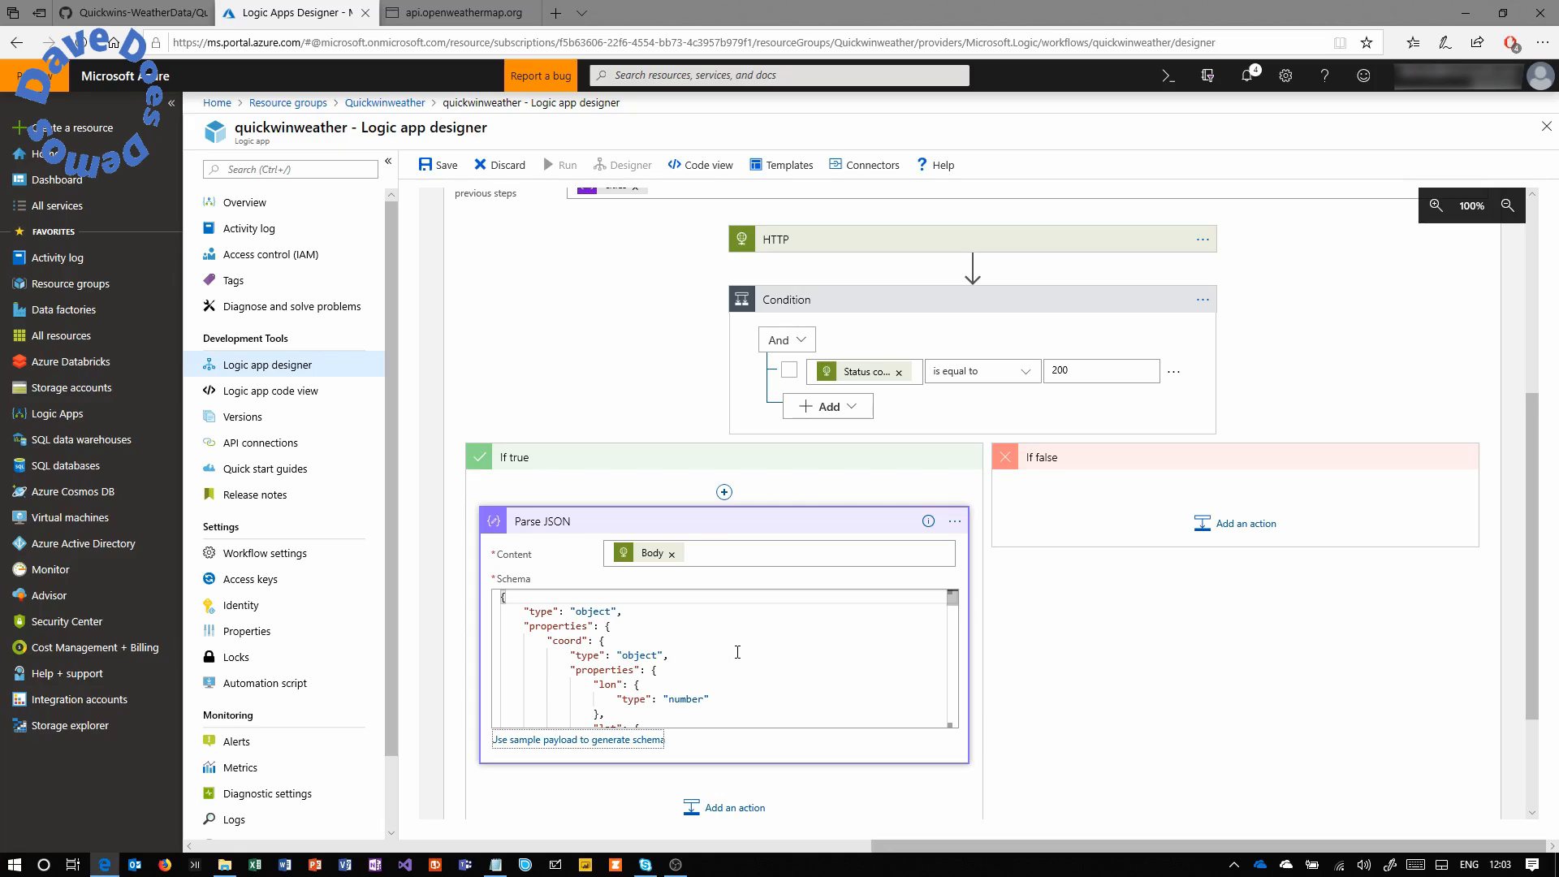
{"action": "left_click", "coordinate": [953, 715]}
{"action": "left_click_drag", "start_coordinate": [952, 703], "coordinate": [960, 603]}
{"action": "left_click", "coordinate": [761, 527]}
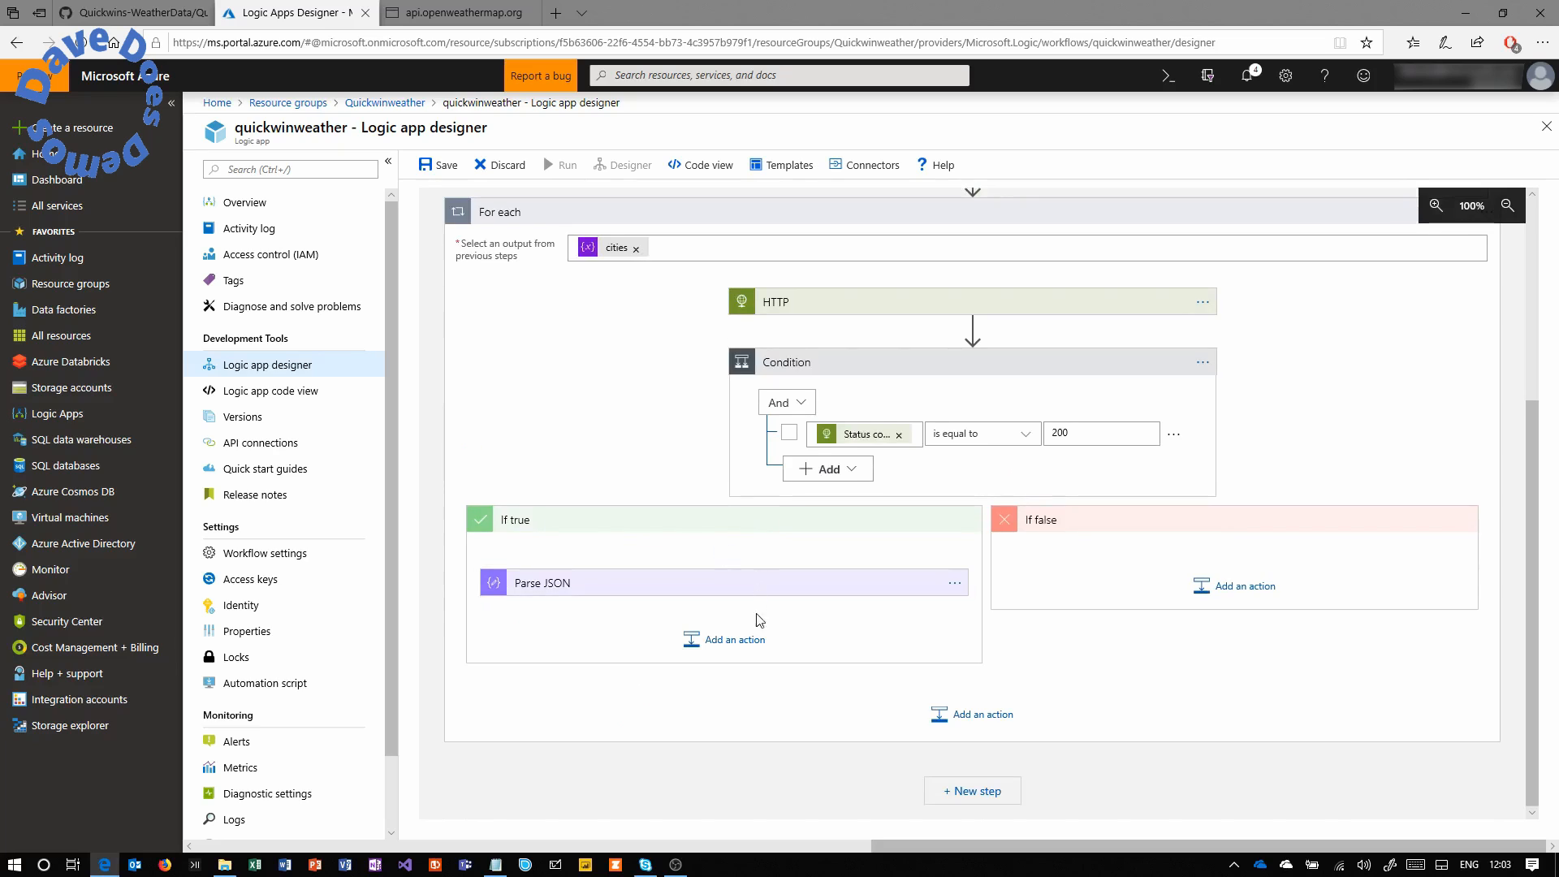
Add an Azure Blob Storage Create blob action after Parse JSON under If true.
{"action": "left_click", "coordinate": [739, 642]}
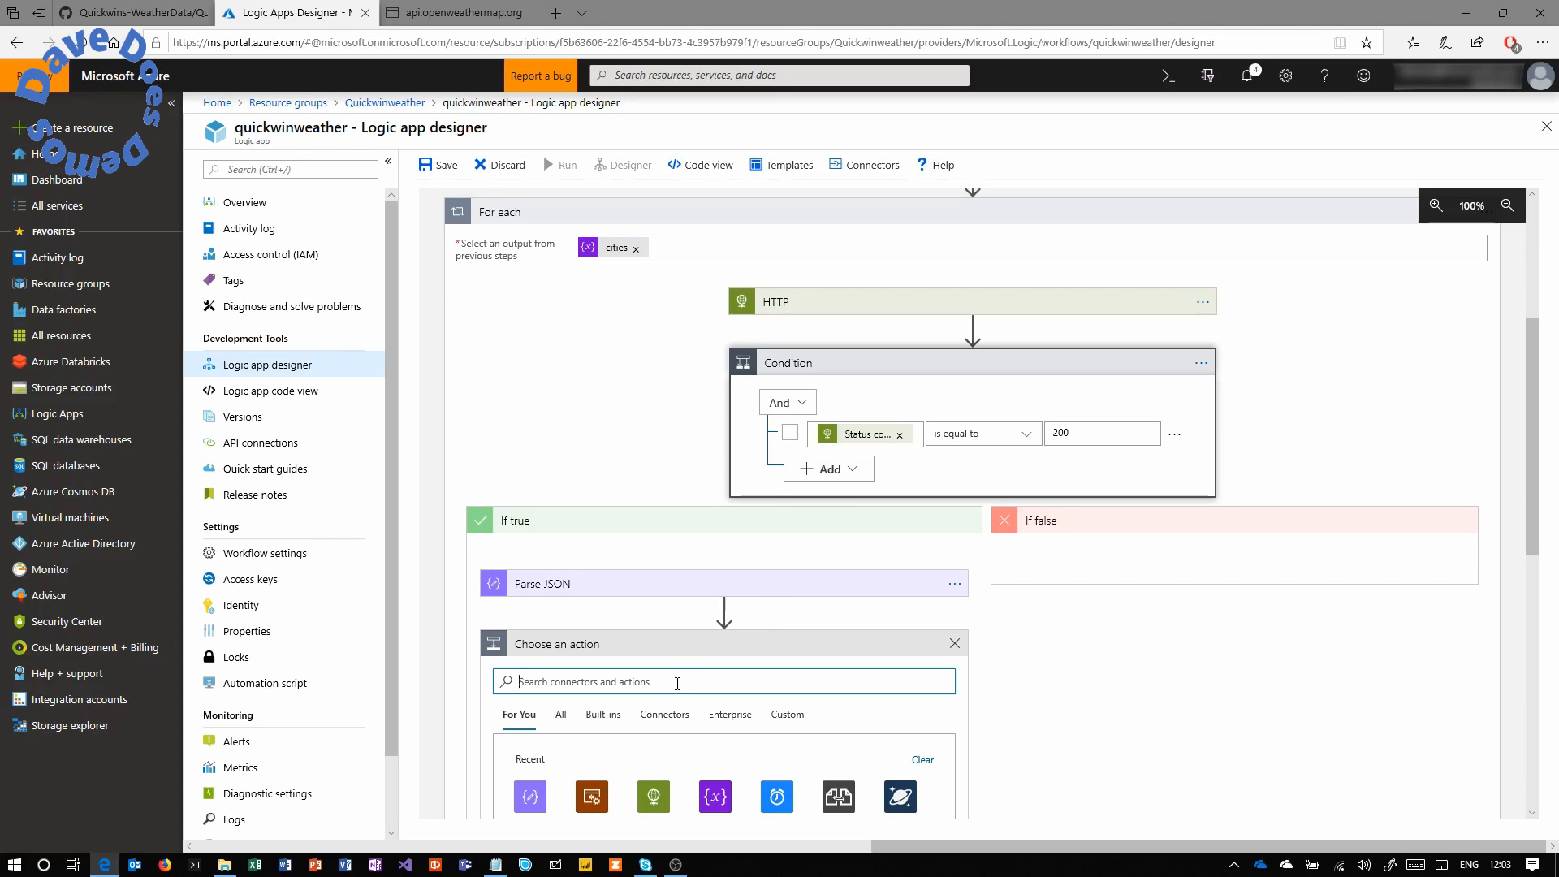
{"action": "type", "text": "blob"}
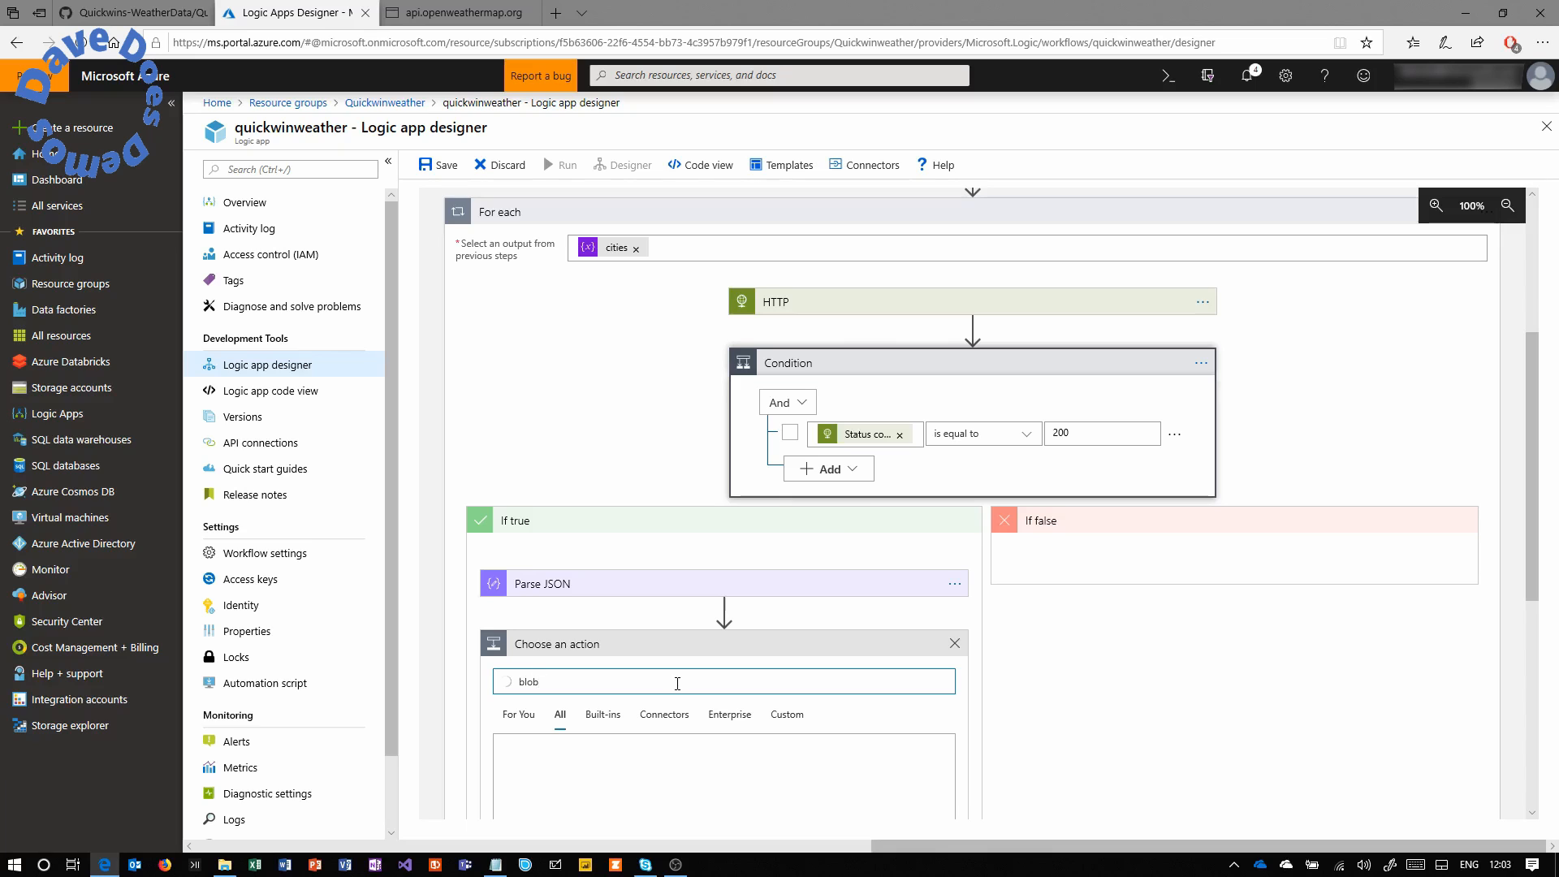
{"action": "left_click", "coordinate": [536, 764]}
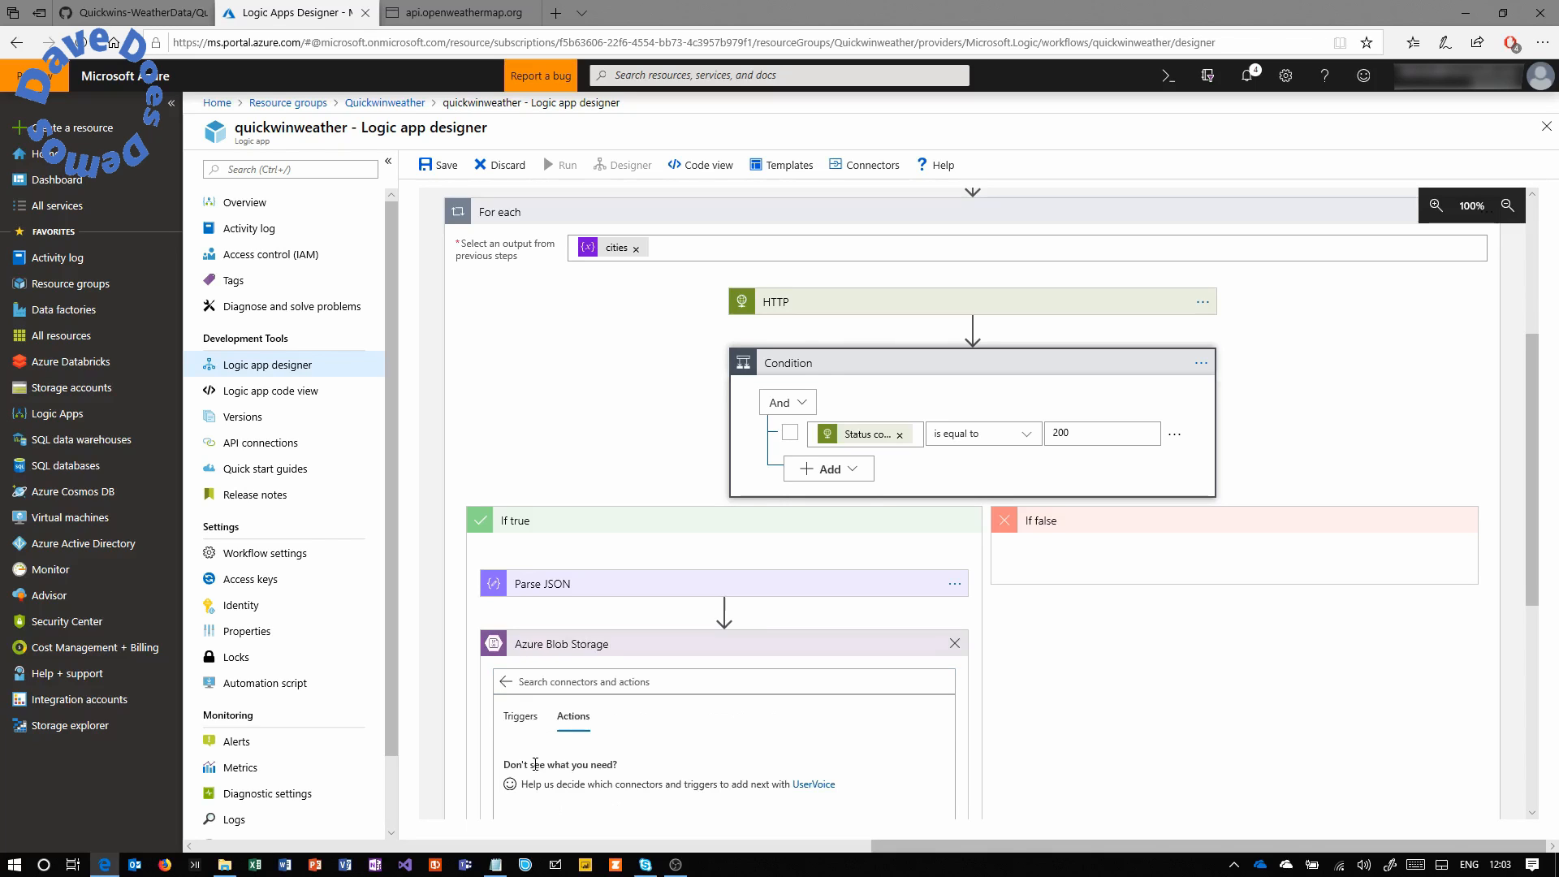
{"action": "left_click_drag", "start_coordinate": [1531, 441], "coordinate": [1531, 603]}
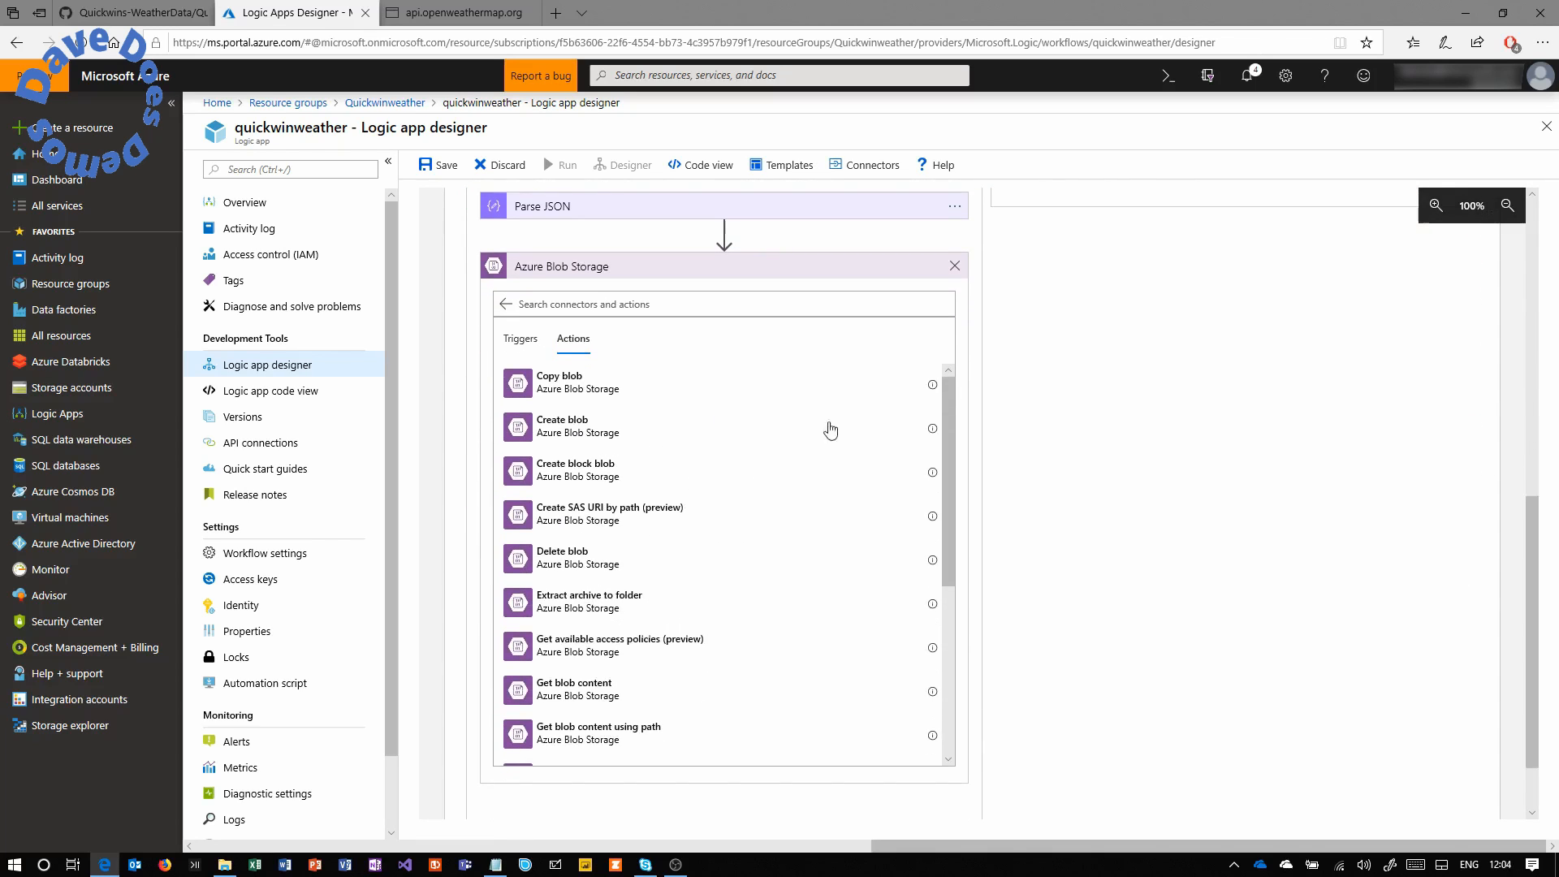
{"action": "left_click", "coordinate": [573, 428]}
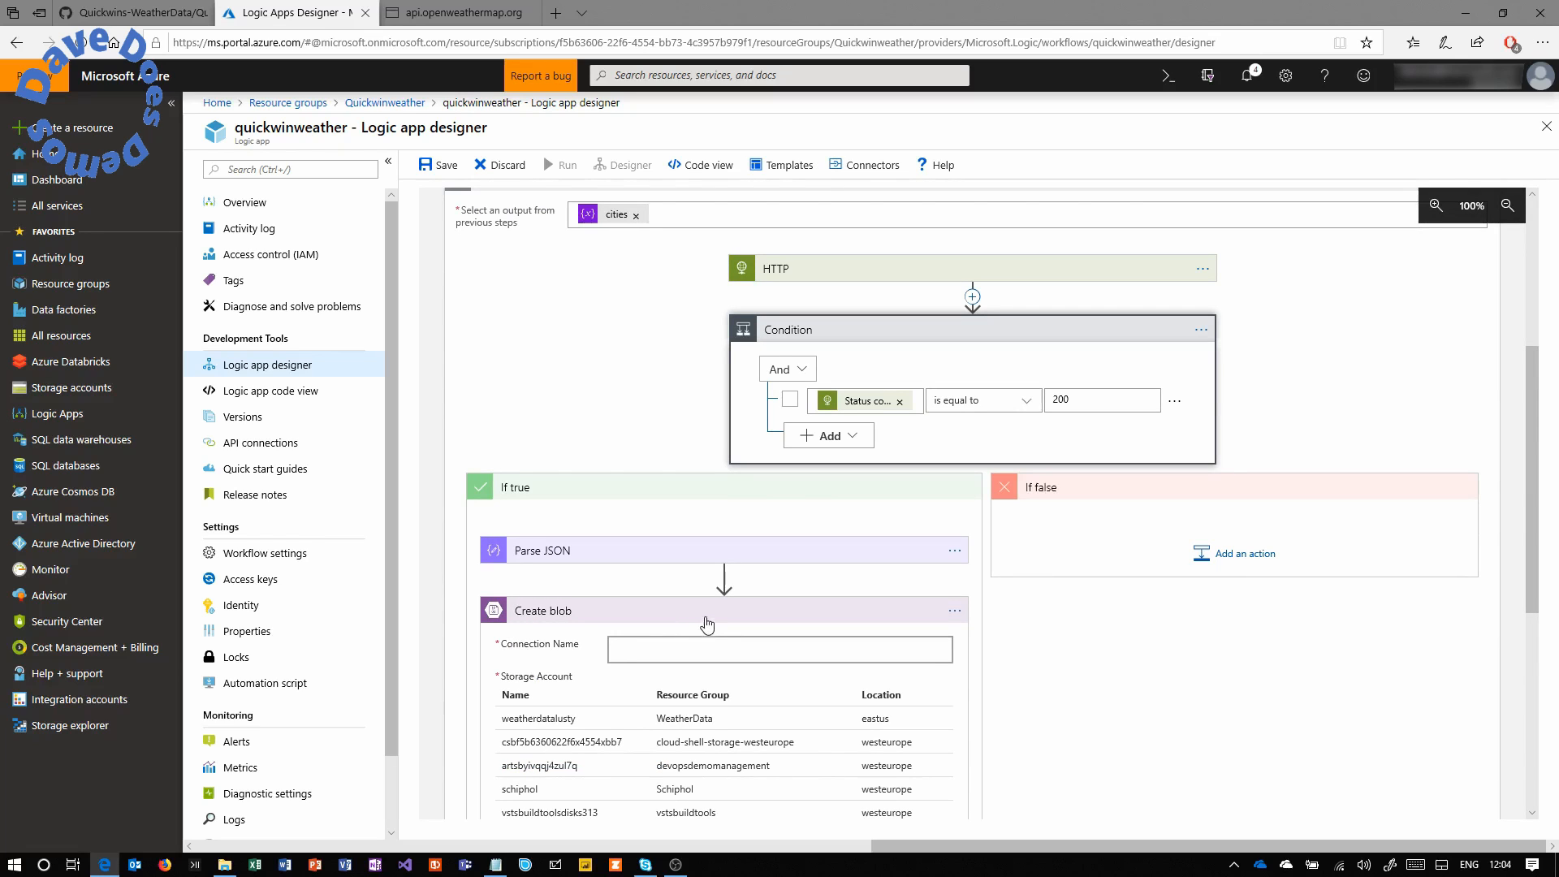
Create a storage connection named quickwinweather to the Quickwinweather resource group's storage account.
{"action": "left_click_drag", "start_coordinate": [1530, 510], "coordinate": [1533, 624]}
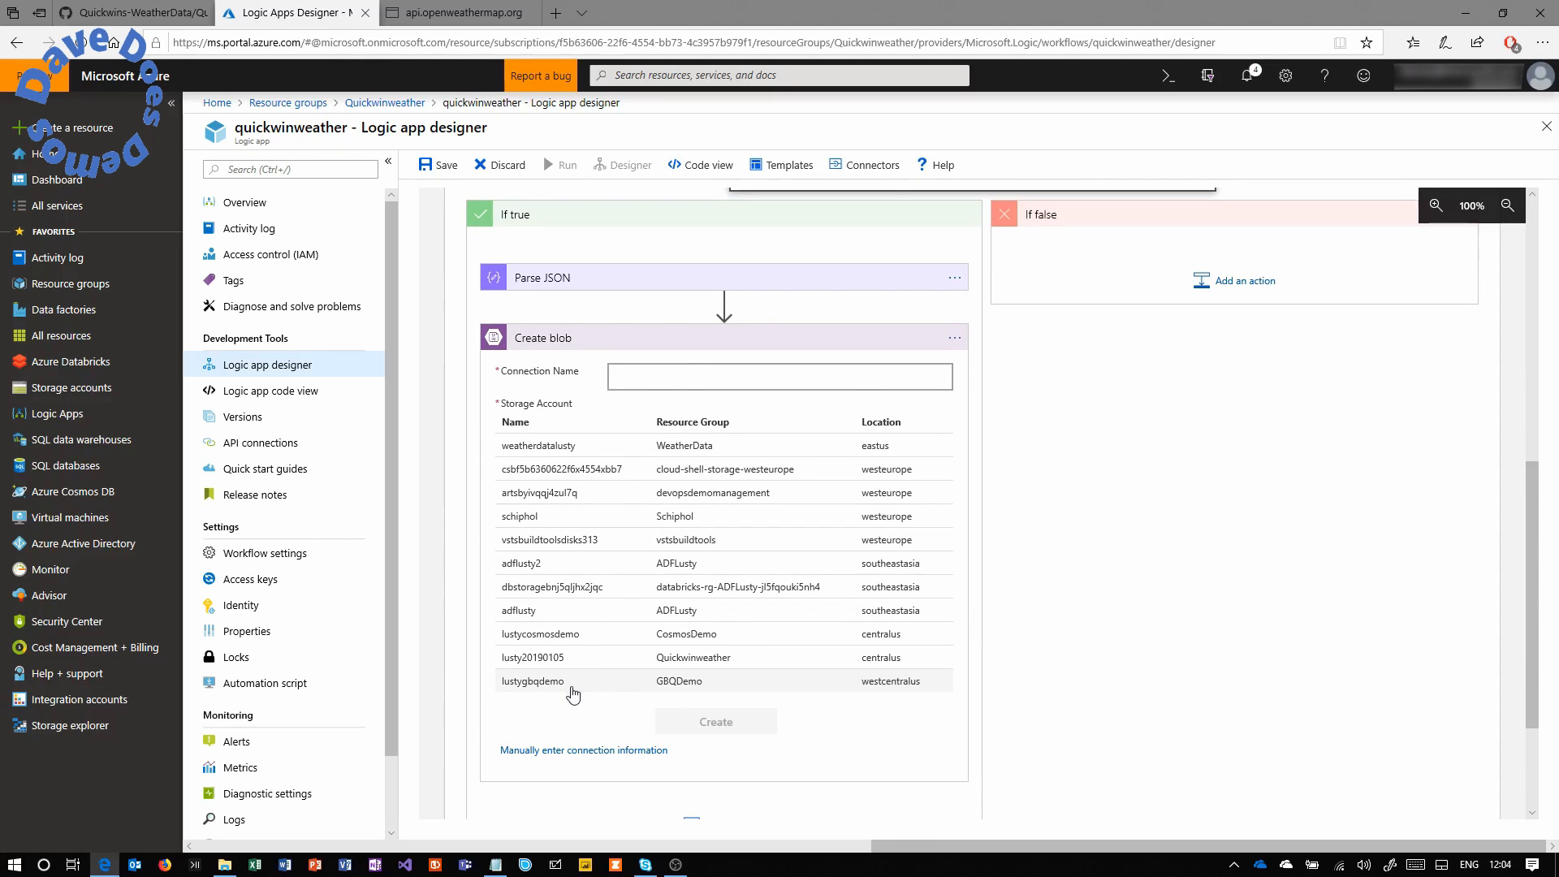
{"action": "left_click", "coordinate": [556, 665]}
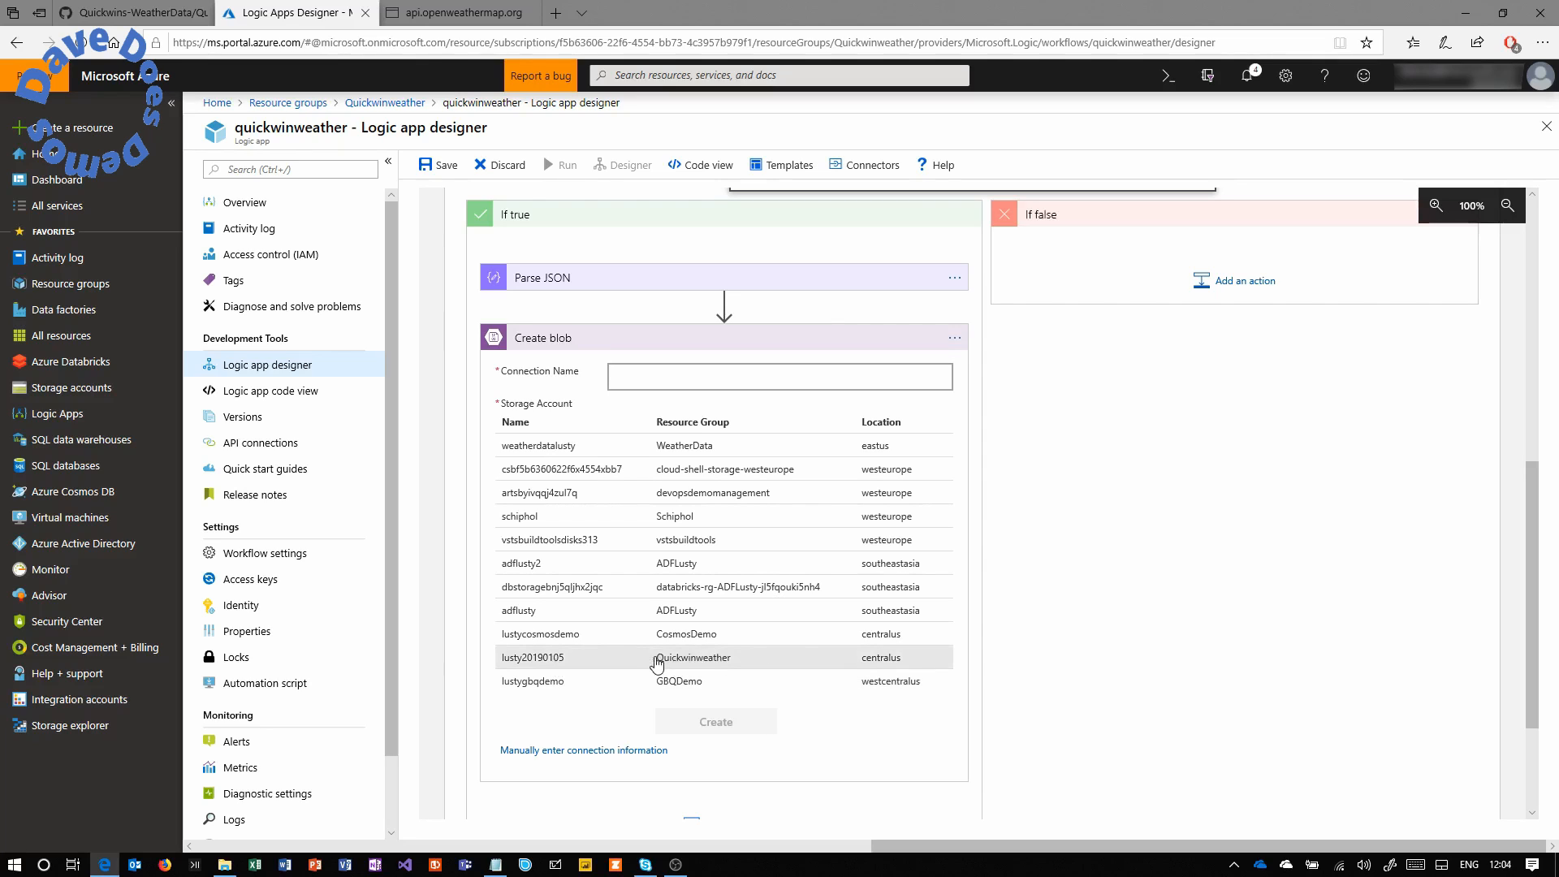
{"action": "left_click", "coordinate": [619, 375]}
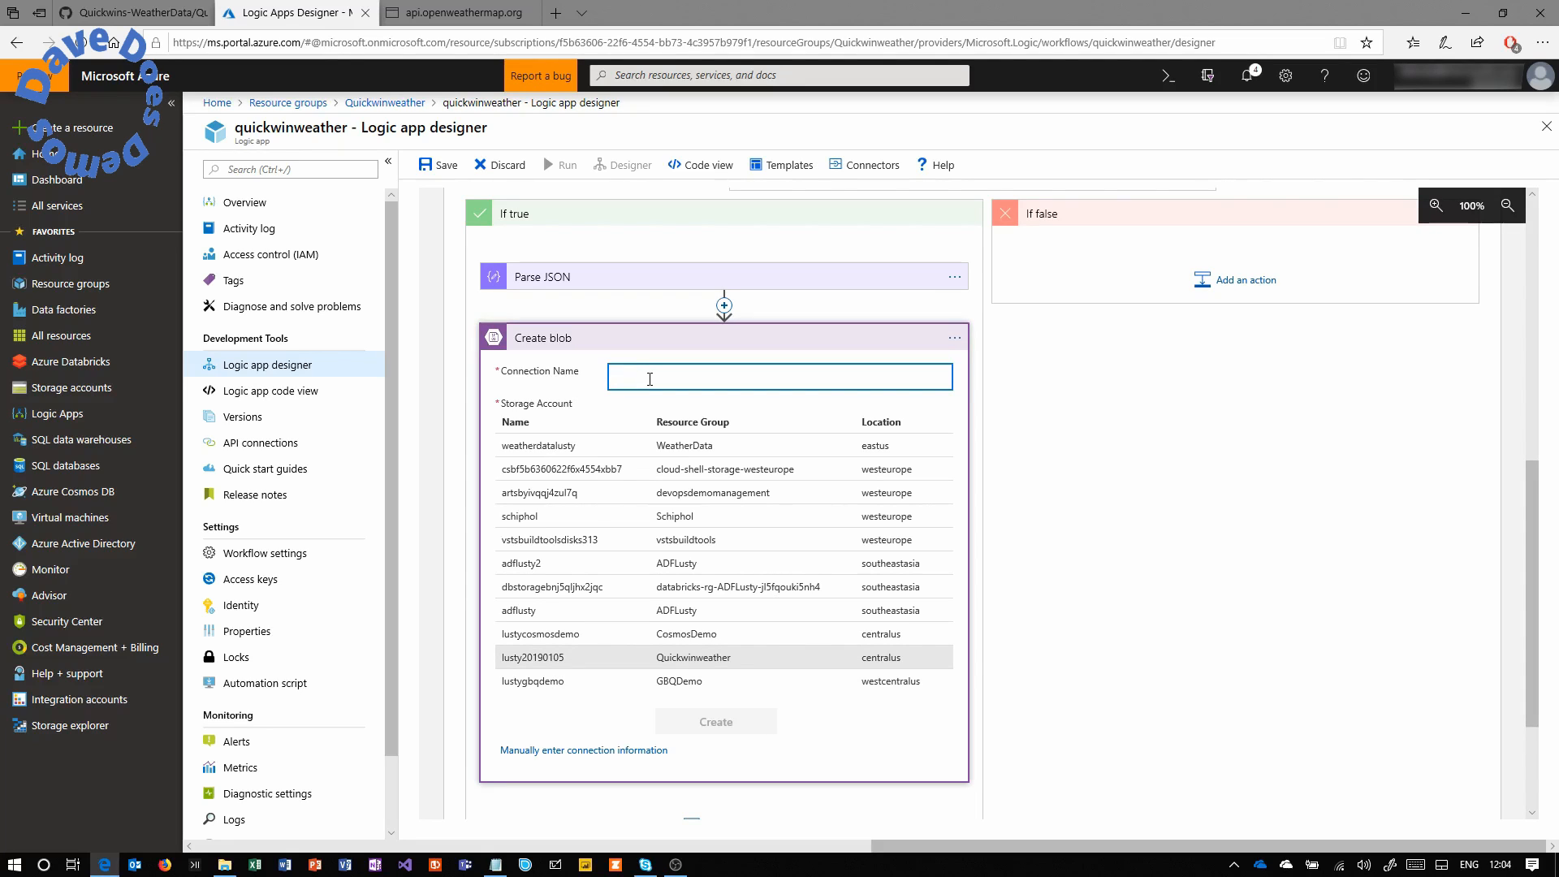
{"action": "type", "text": "quickwinweather"}
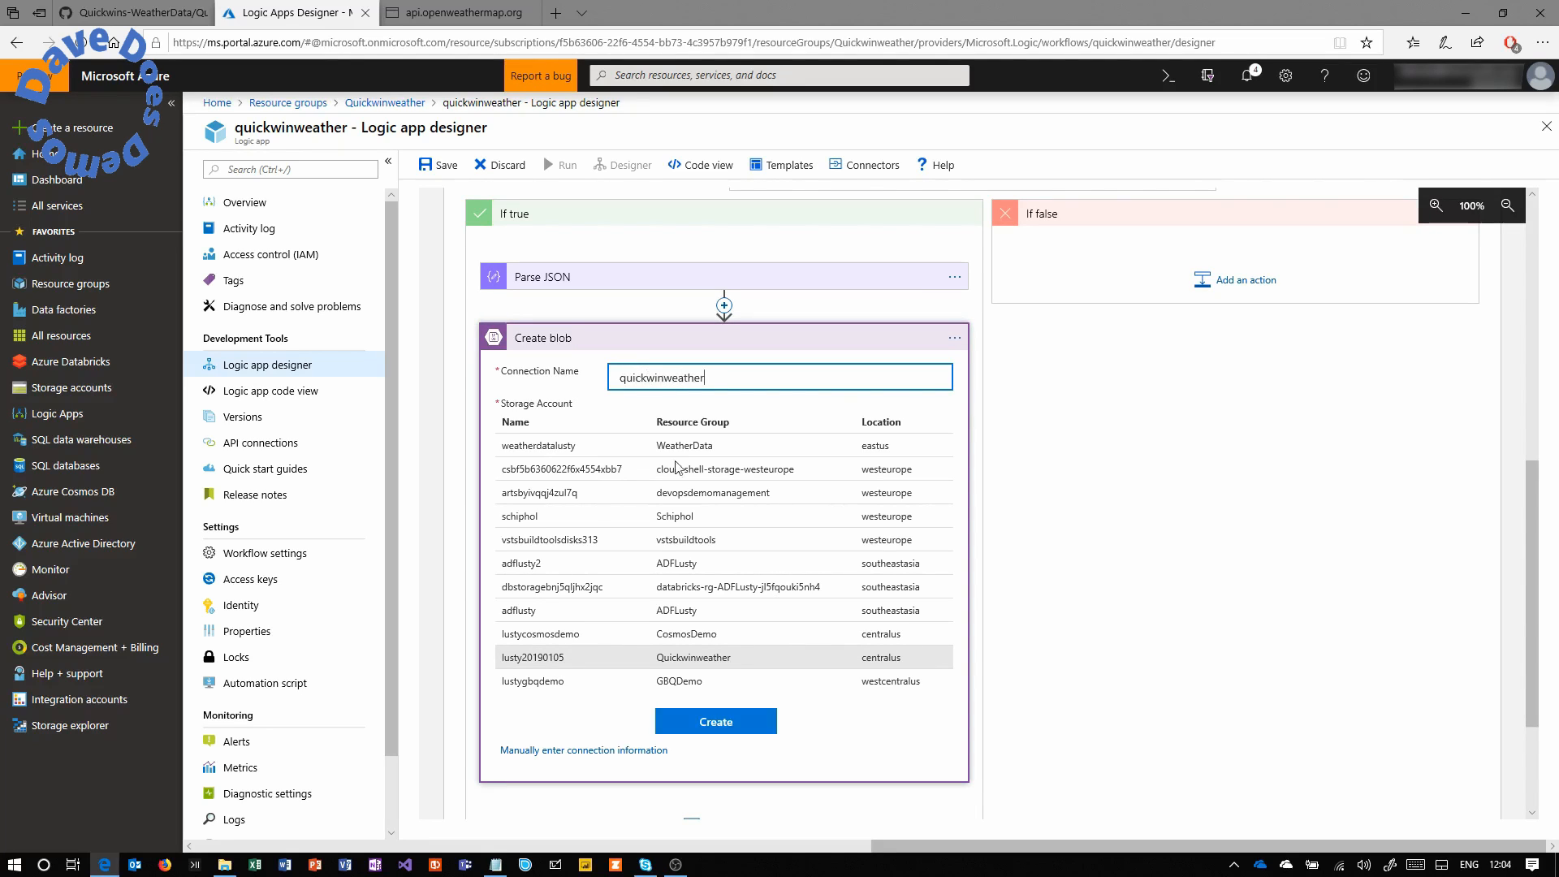
{"action": "left_click", "coordinate": [720, 721]}
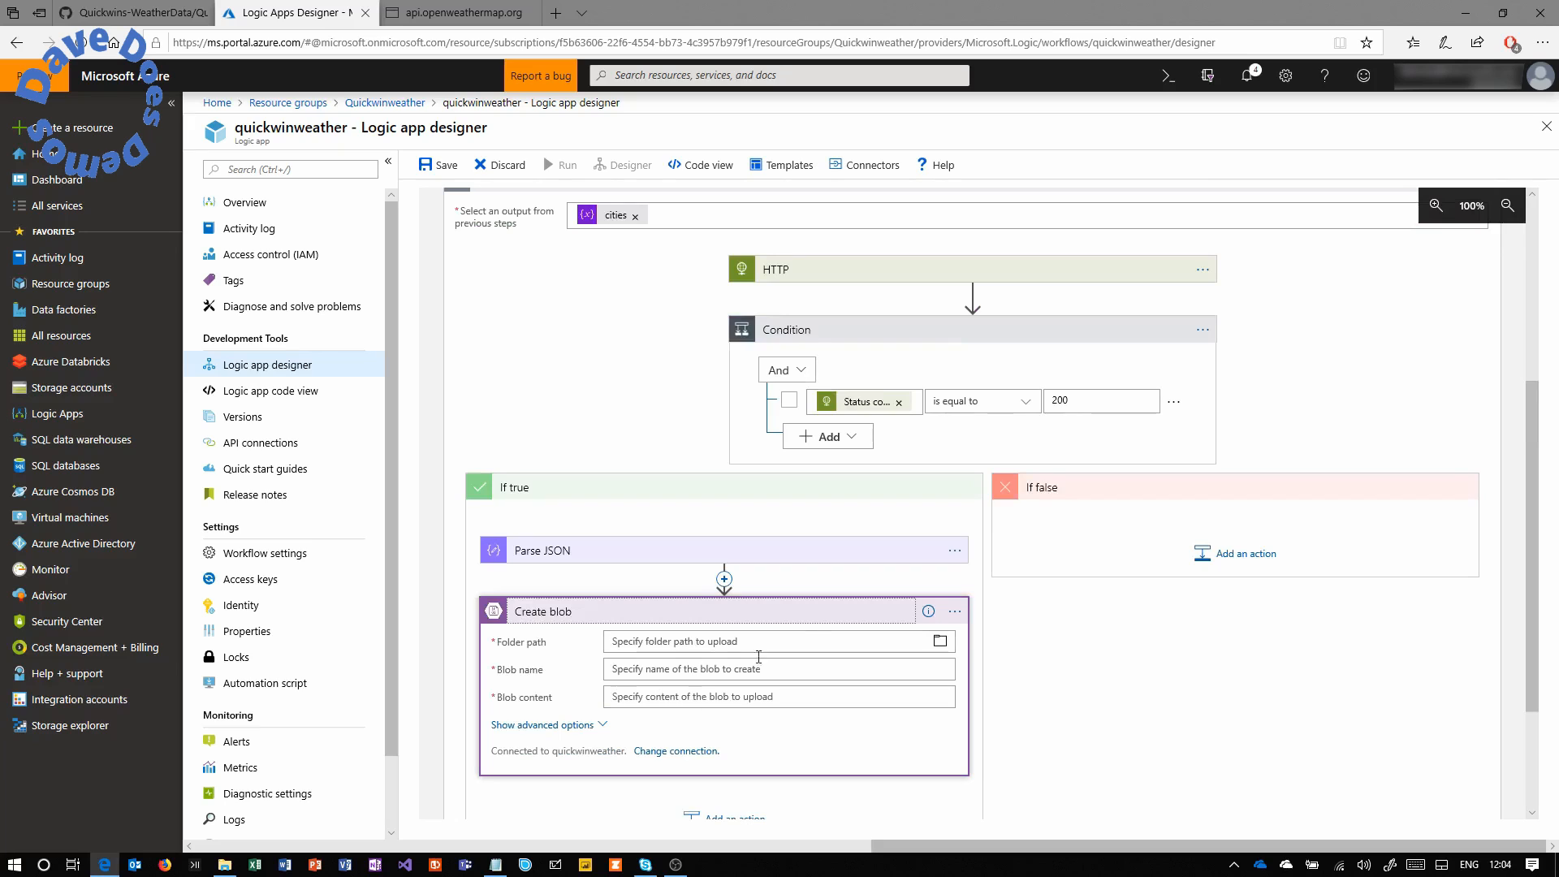
Set the Create blob folder path to /weatherdata using the folder picker.
{"action": "left_click", "coordinate": [820, 646]}
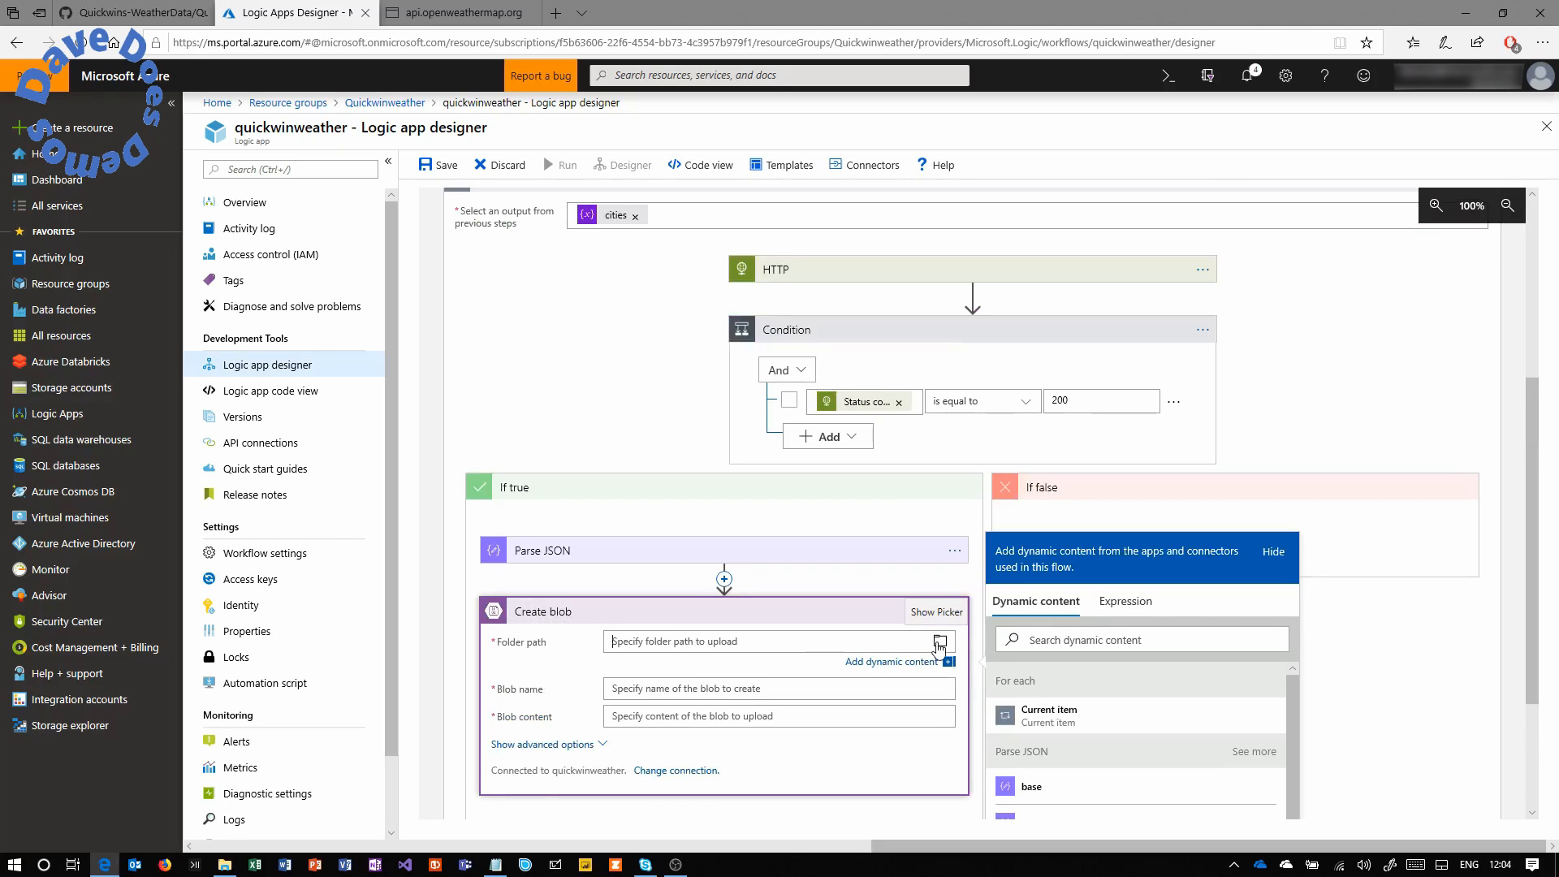
{"action": "left_click", "coordinate": [940, 645]}
{"action": "left_click", "coordinate": [1004, 681]}
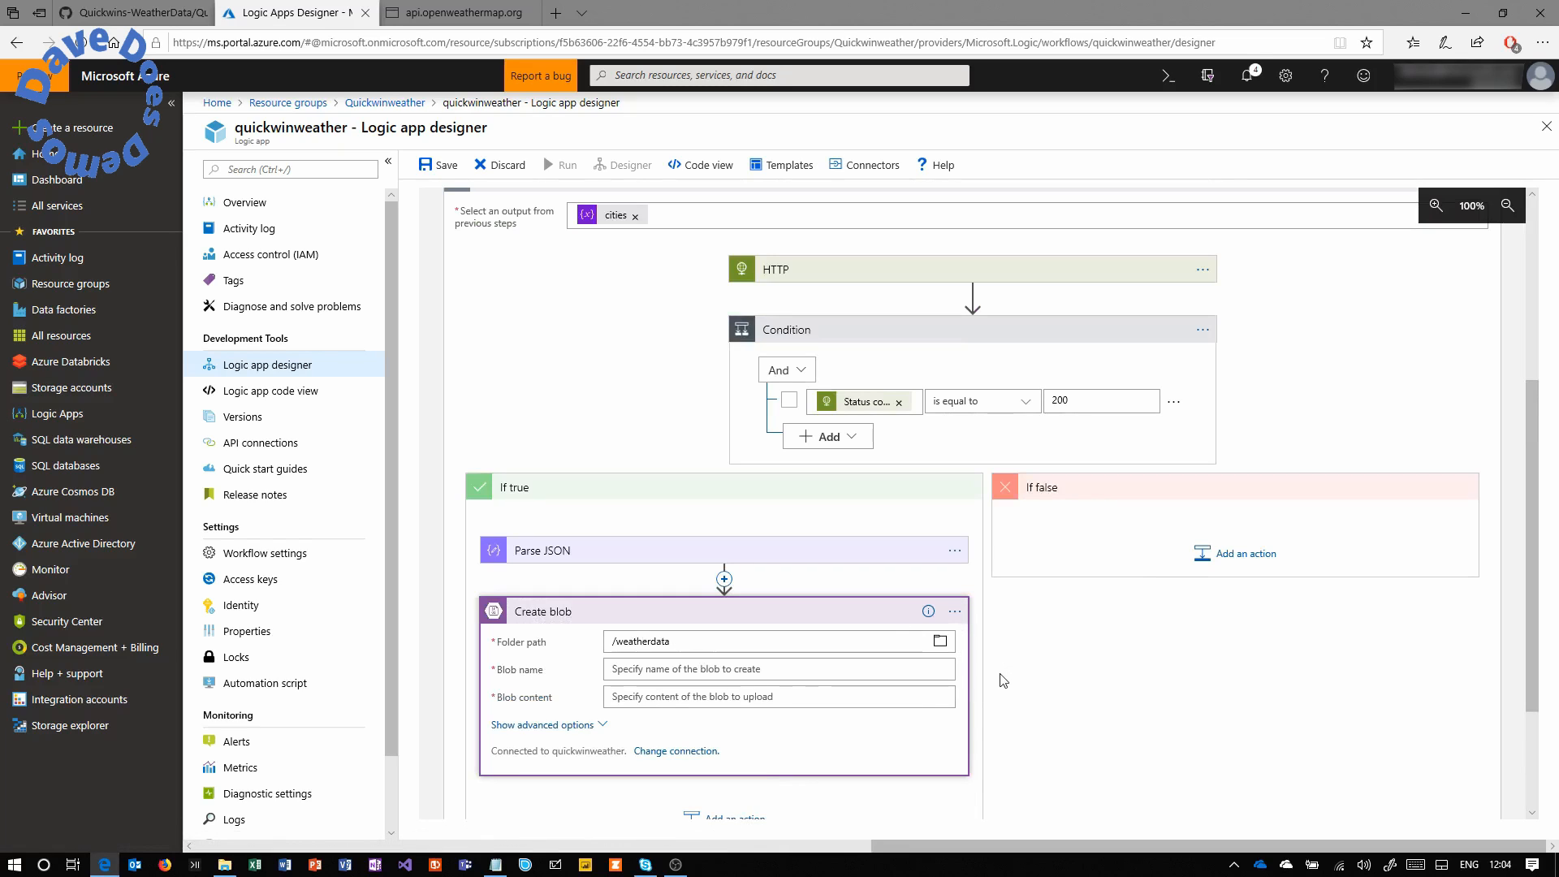
Insert the city 'name' dynamic content into the Blob name.
{"action": "left_click", "coordinate": [830, 673]}
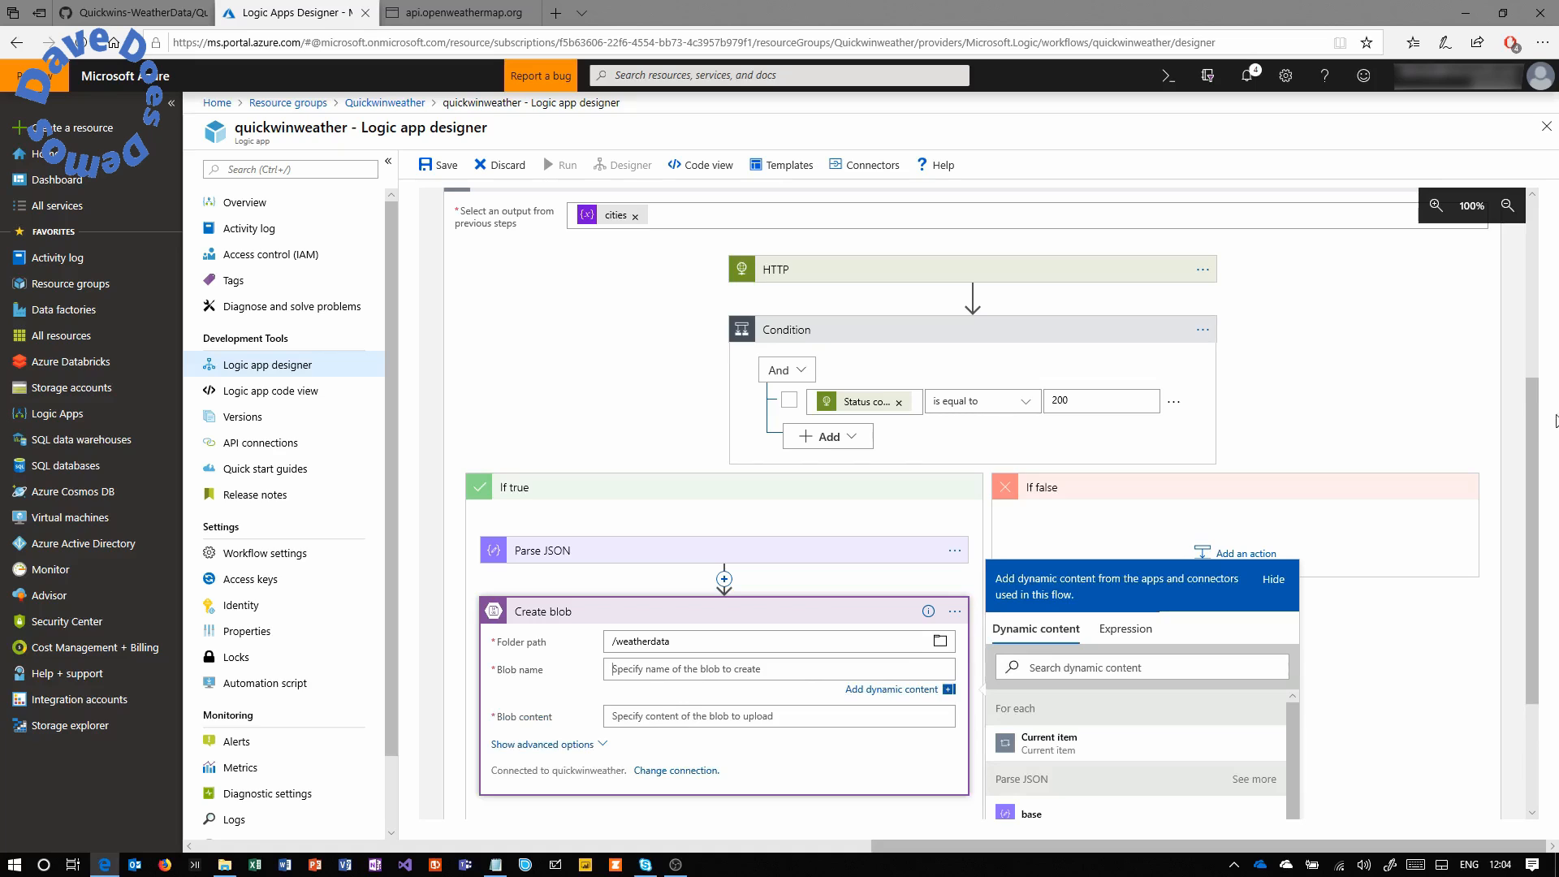
{"action": "scroll", "coordinate": [1516, 562], "scroll_direction": "down", "scroll_amount": 3}
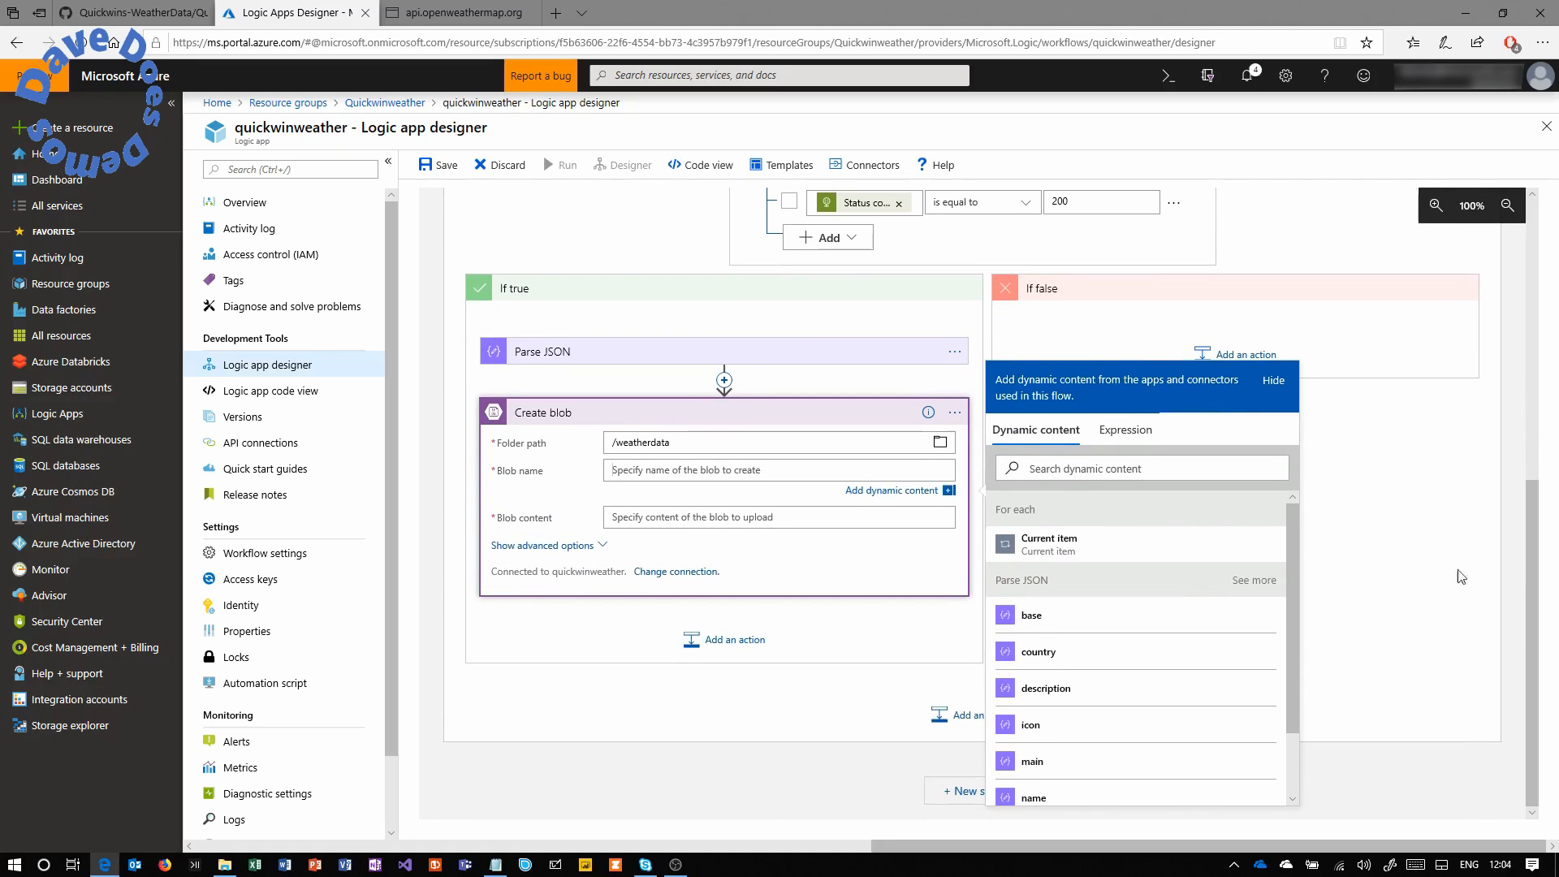
{"action": "left_click_drag", "start_coordinate": [1292, 549], "coordinate": [1289, 599]}
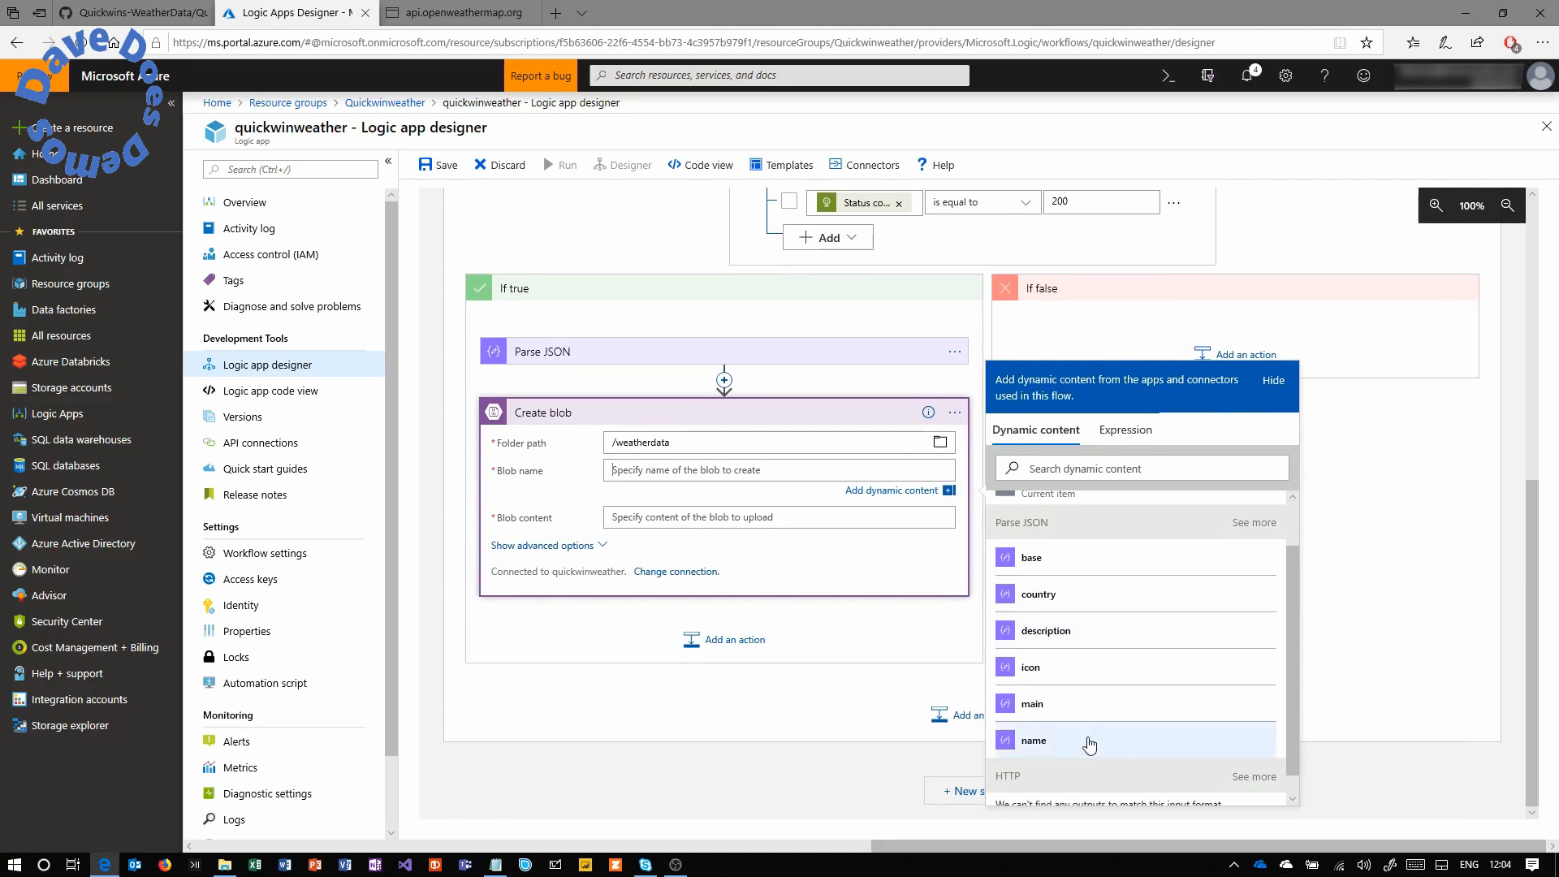
{"action": "left_click", "coordinate": [1063, 744]}
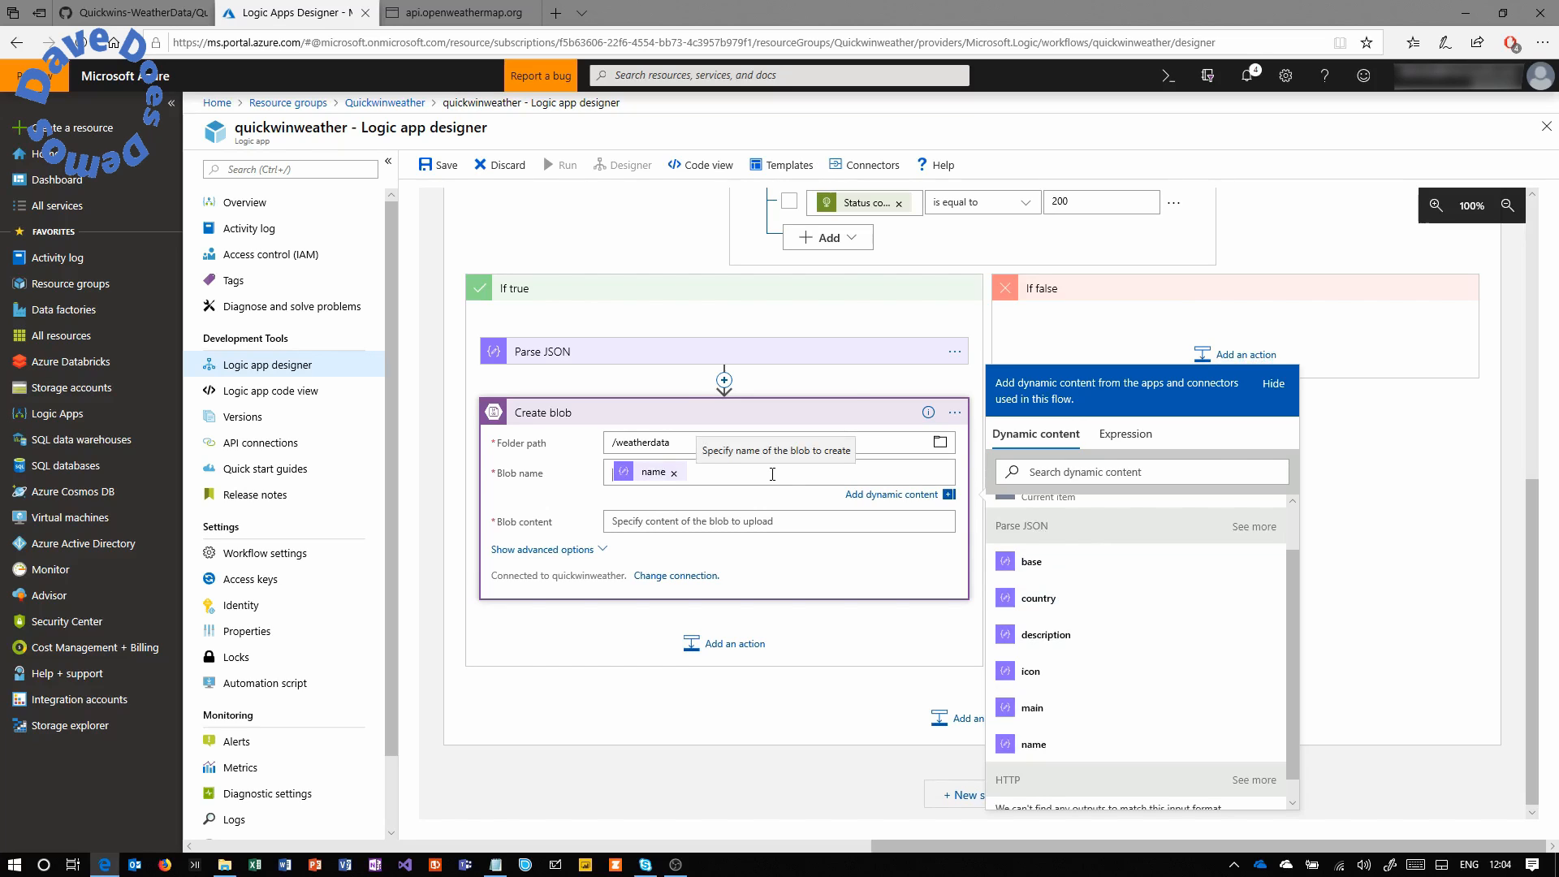
Append a formatDateTime(utcnow(),'yyyy-MM-dd') date expression to the blob name.
{"action": "left_click", "coordinate": [1129, 438]}
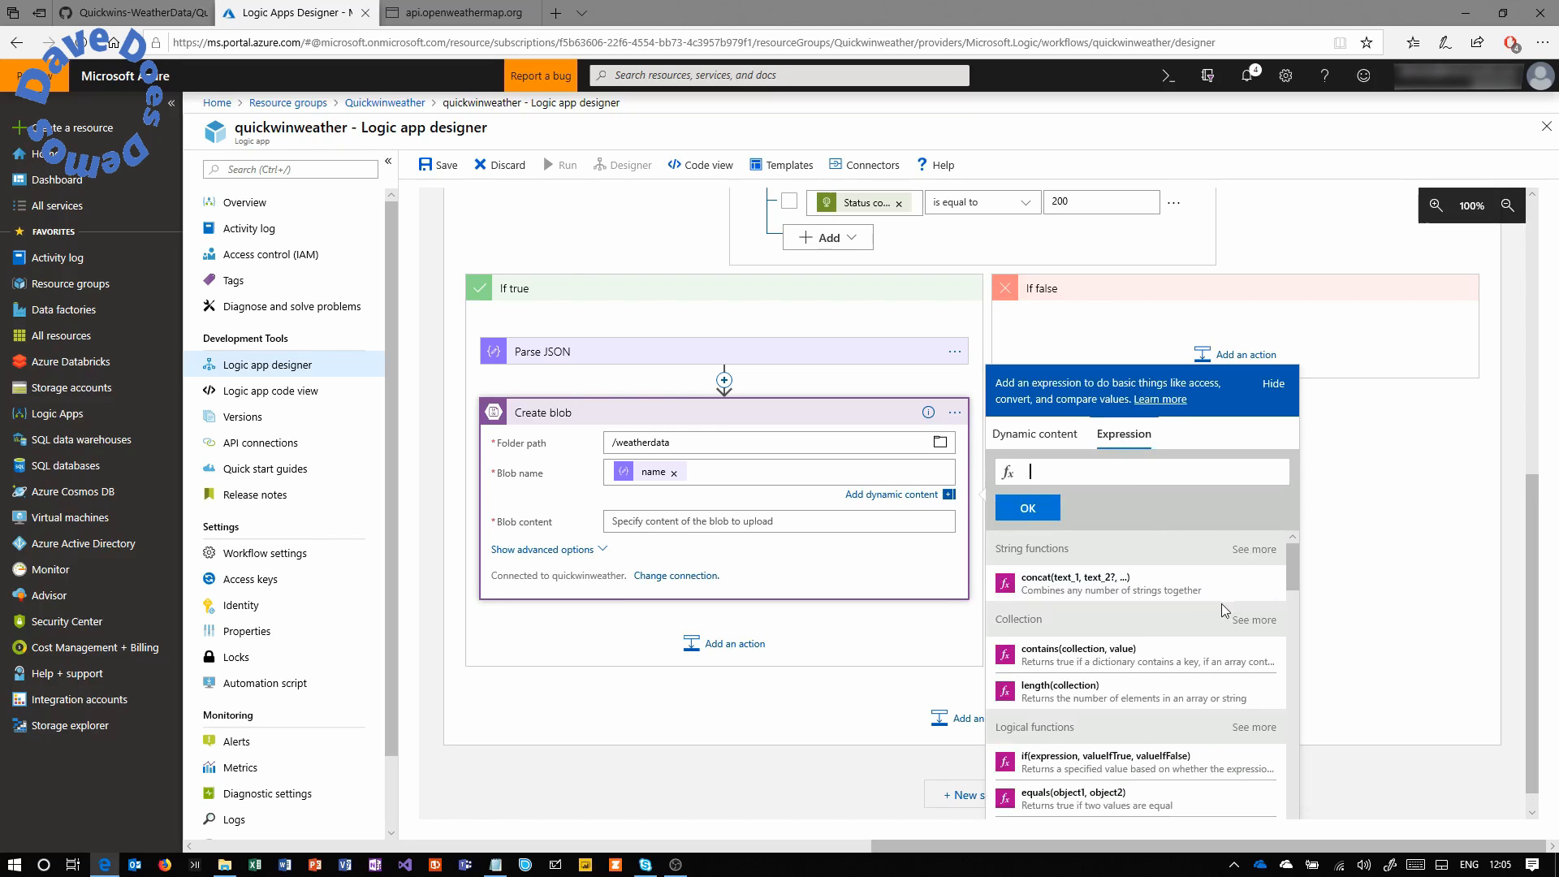
{"action": "mouse_move", "coordinate": [1293, 558]}
{"action": "left_mouse_down"}
{"action": "mouse_move", "coordinate": [1285, 631]}
{"action": "mouse_move", "coordinate": [1292, 544]}
{"action": "left_mouse_up"}
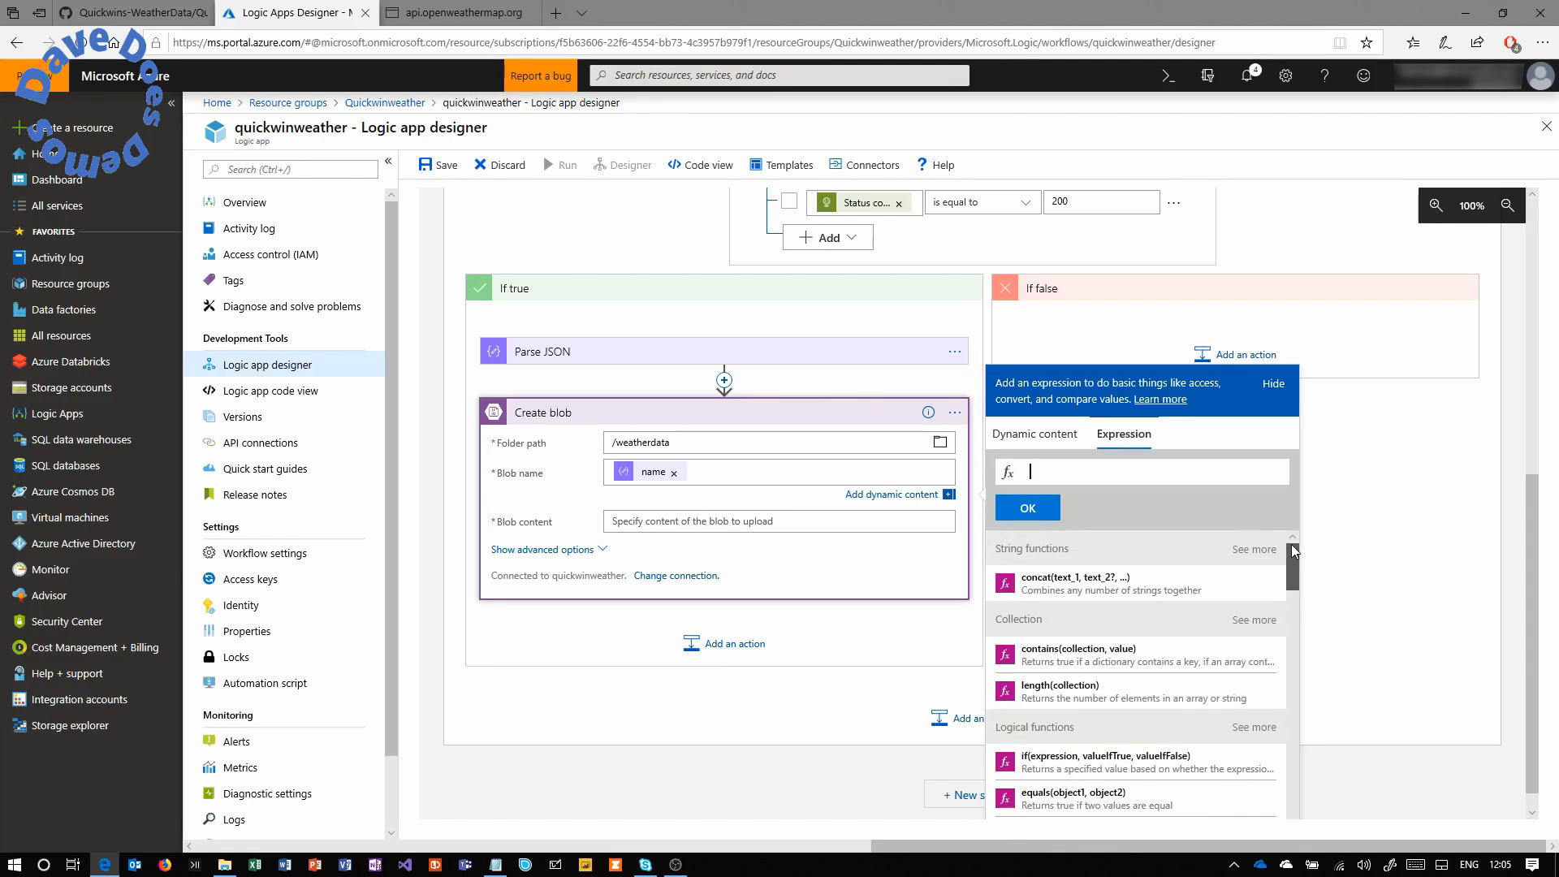
{"action": "left_click", "coordinate": [1176, 484]}
{"action": "type", "text": "format"}
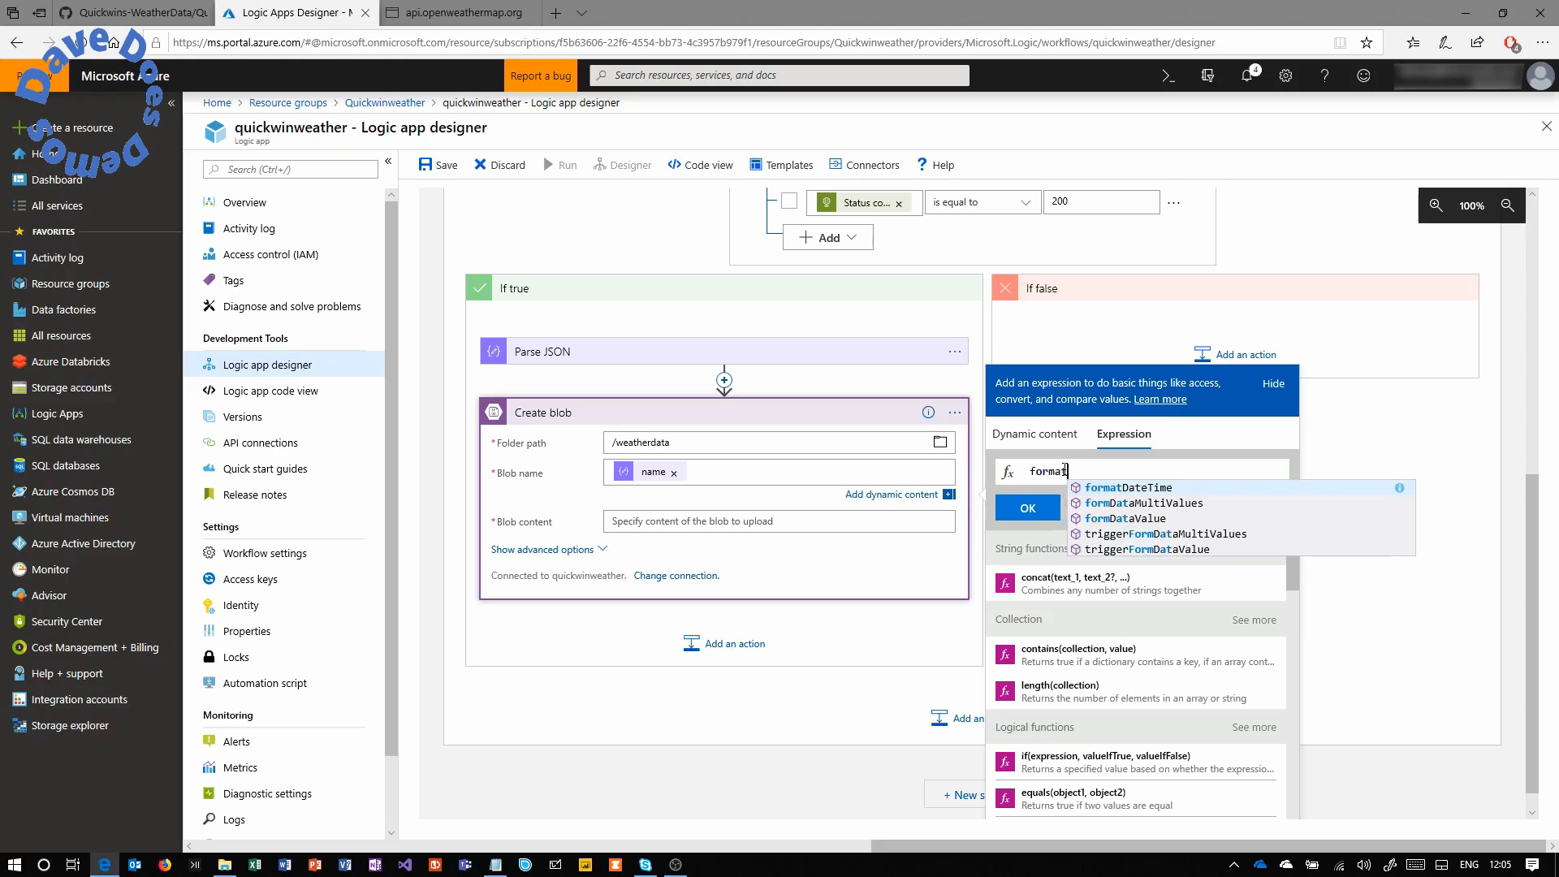
{"action": "left_click", "coordinate": [1148, 488]}
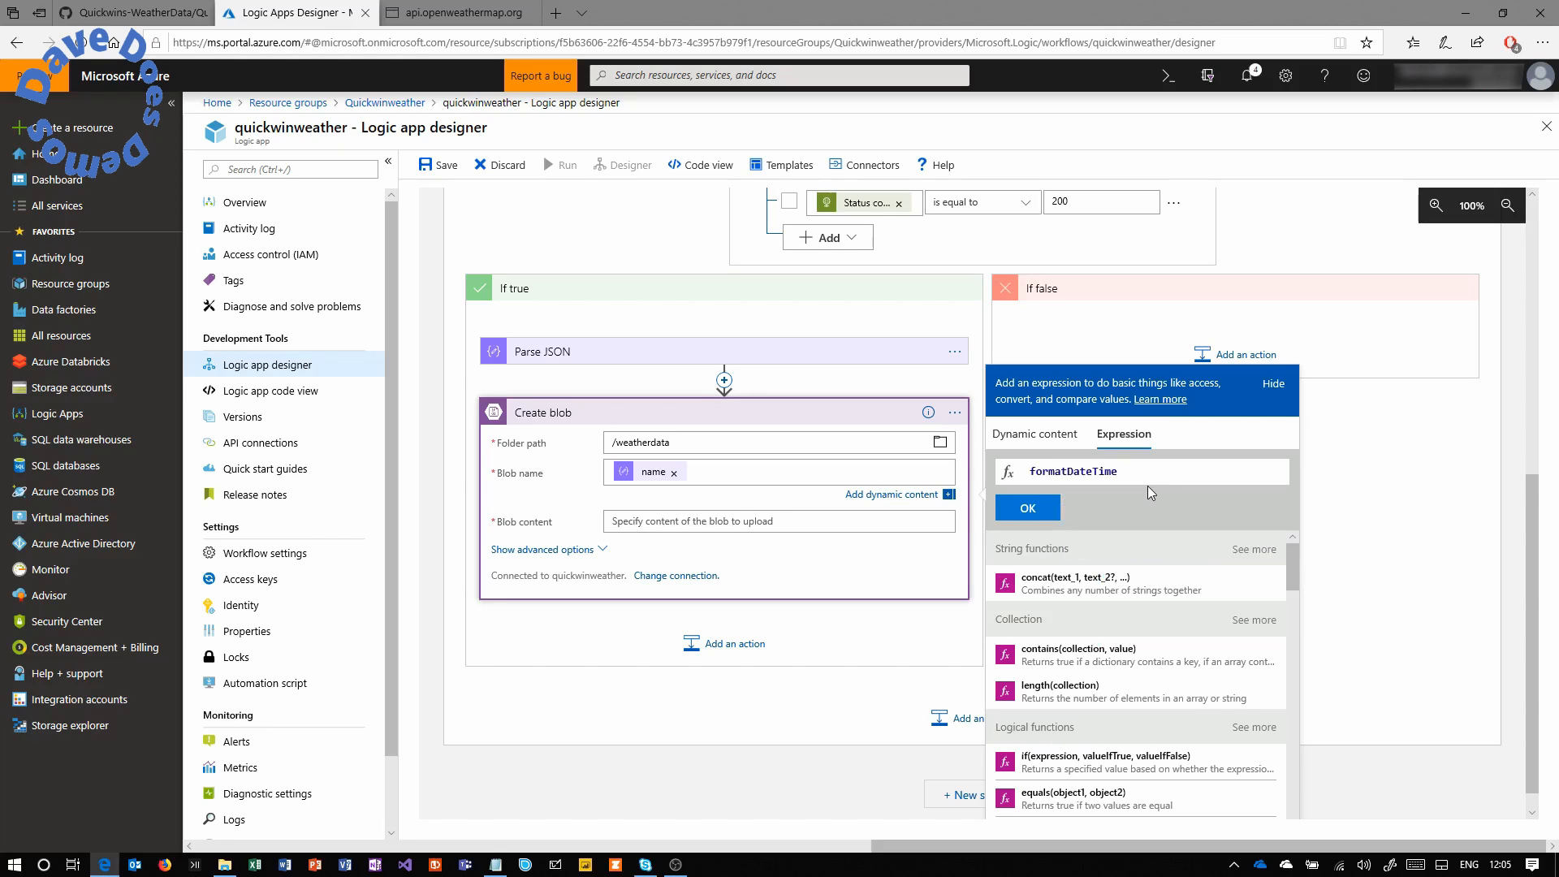
{"action": "type", "text": "("}
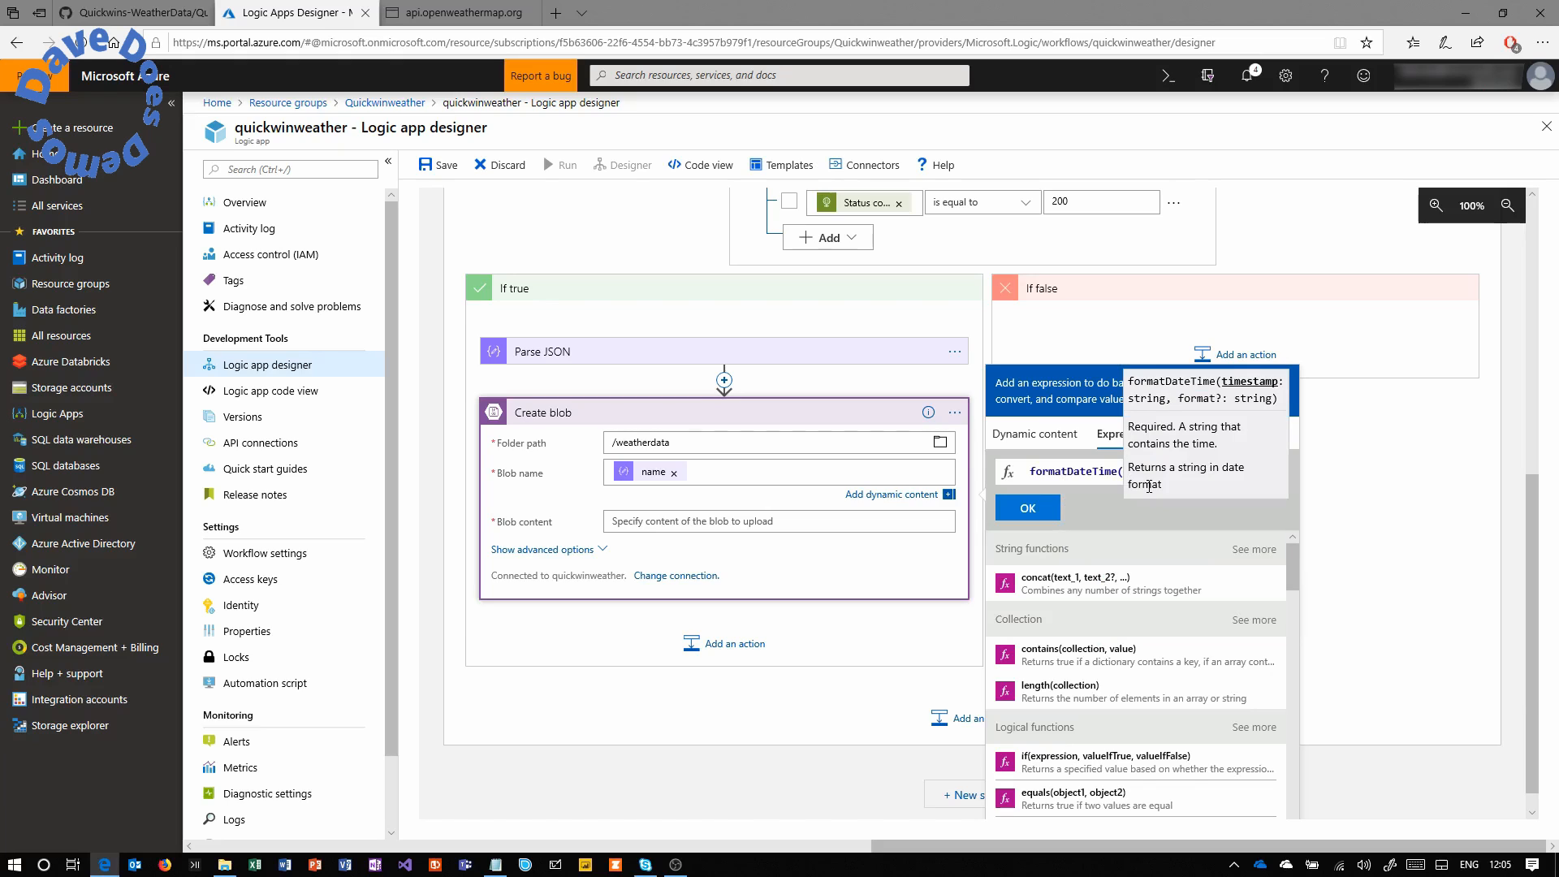
{"action": "type", "text": "utcno"}
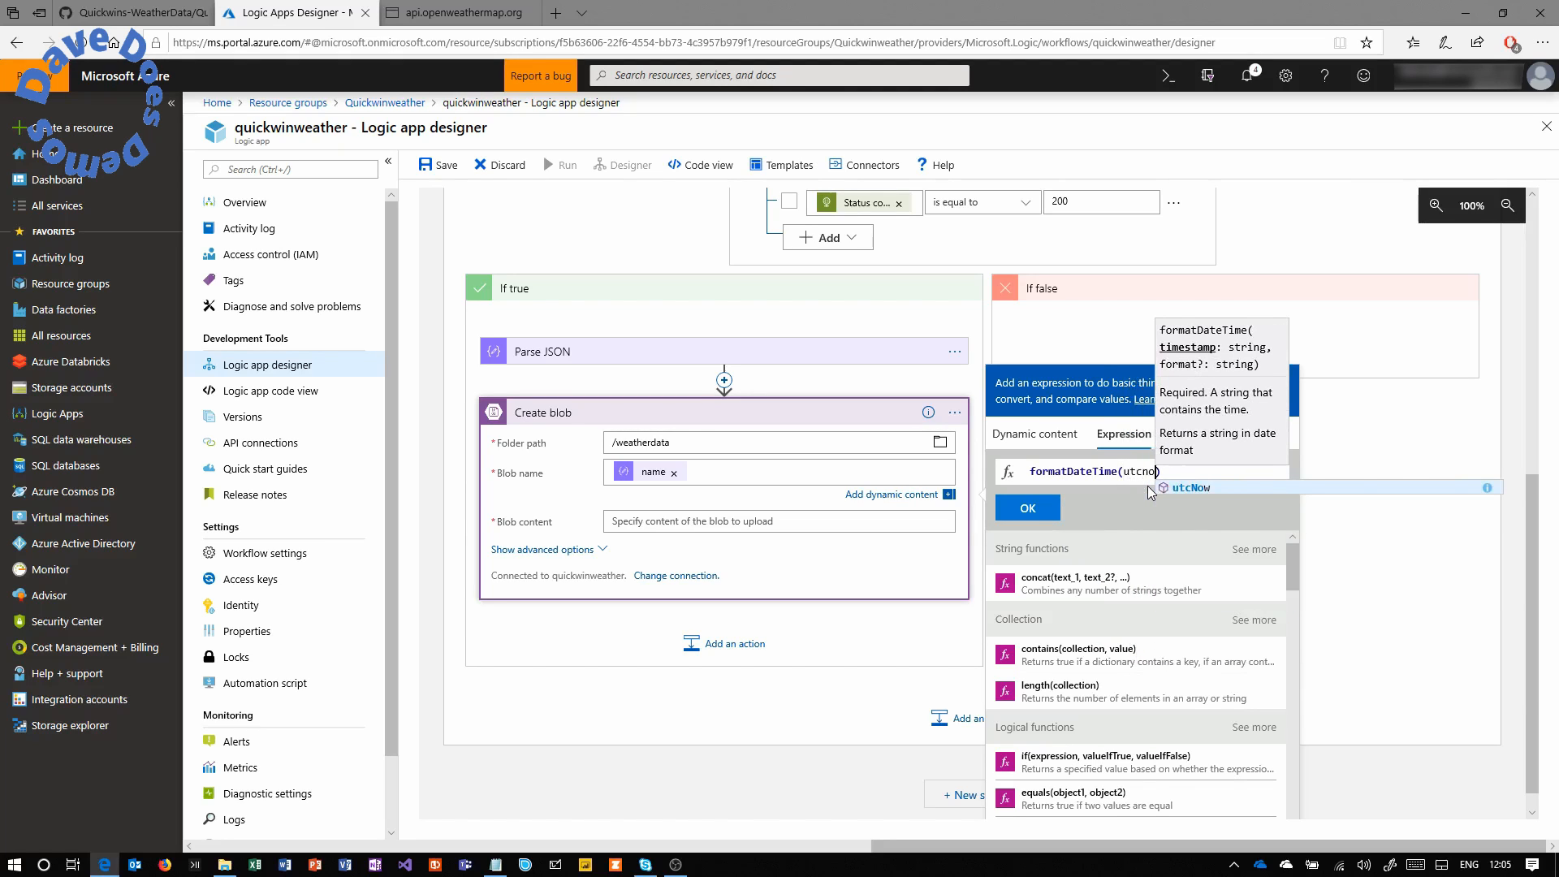
{"action": "type", "text": "()"}
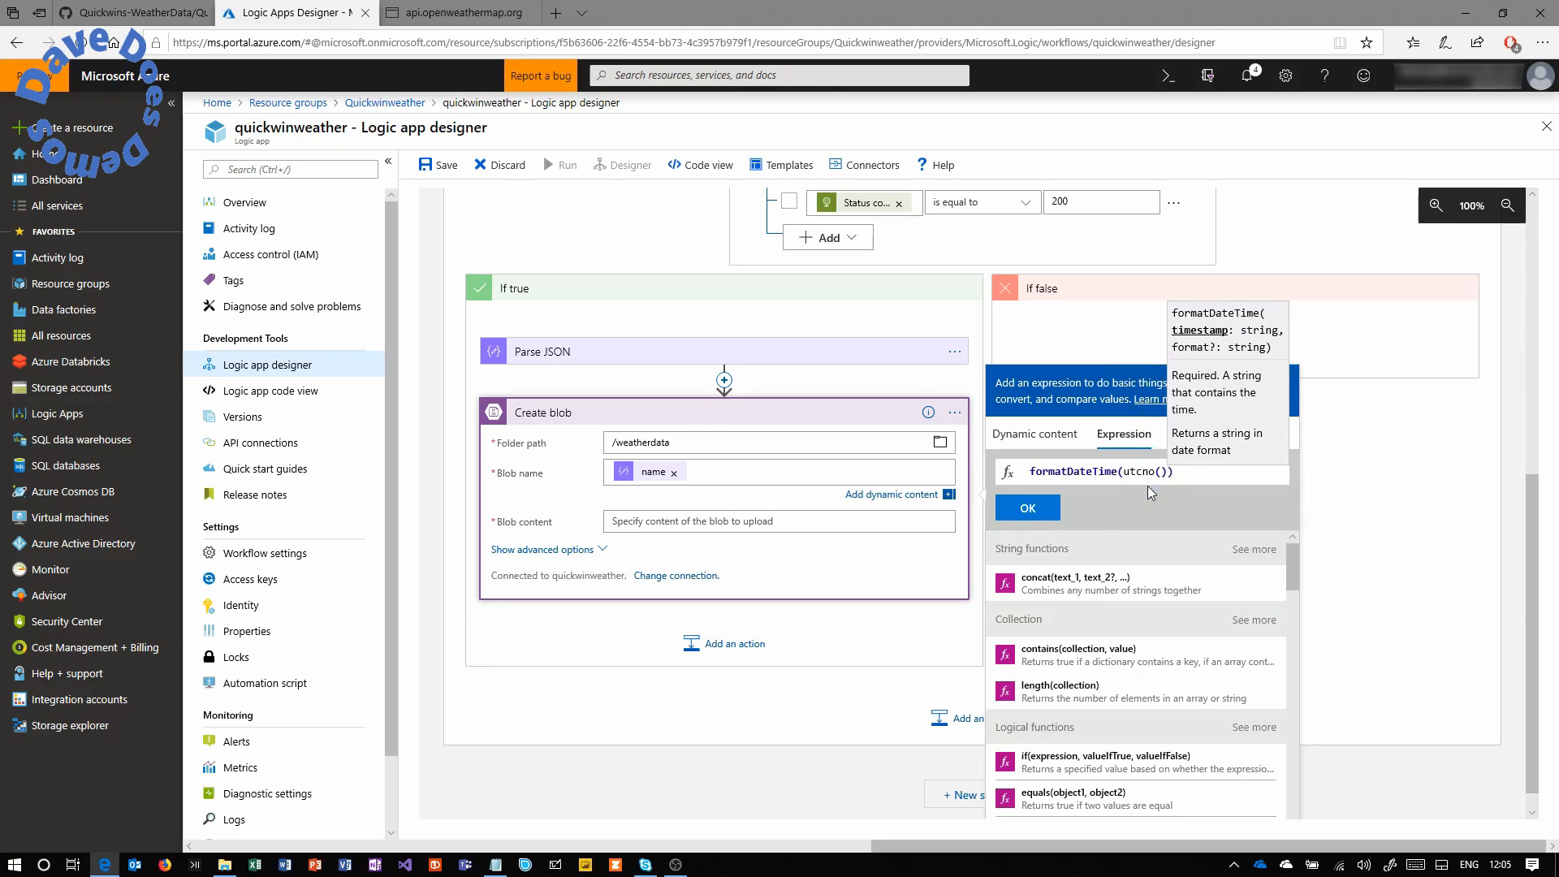
{"action": "type", "text": ","}
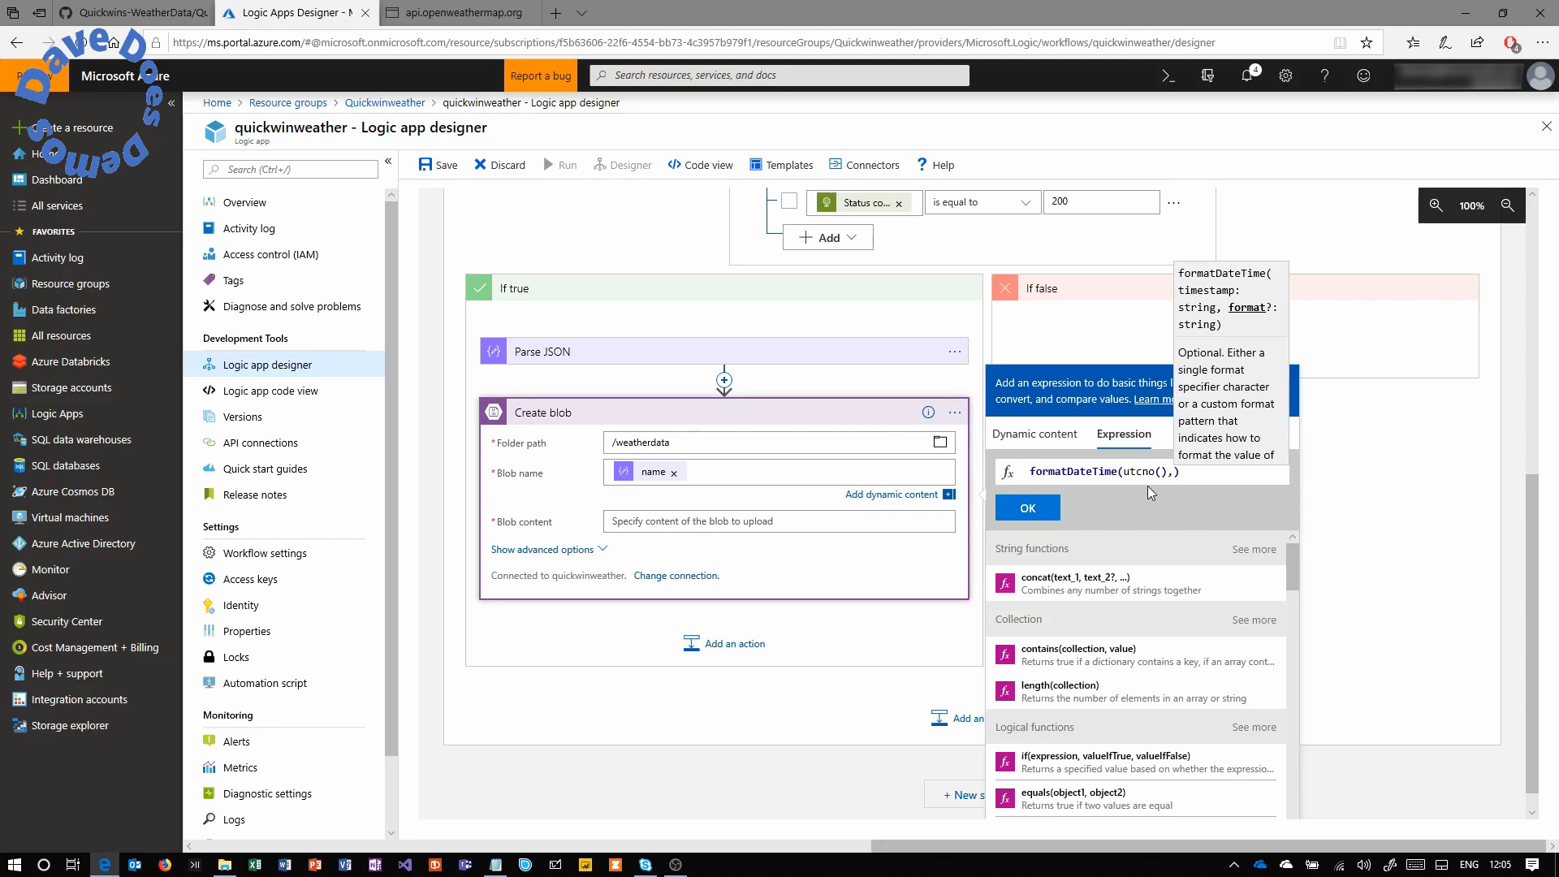
{"action": "type", "text": "'"}
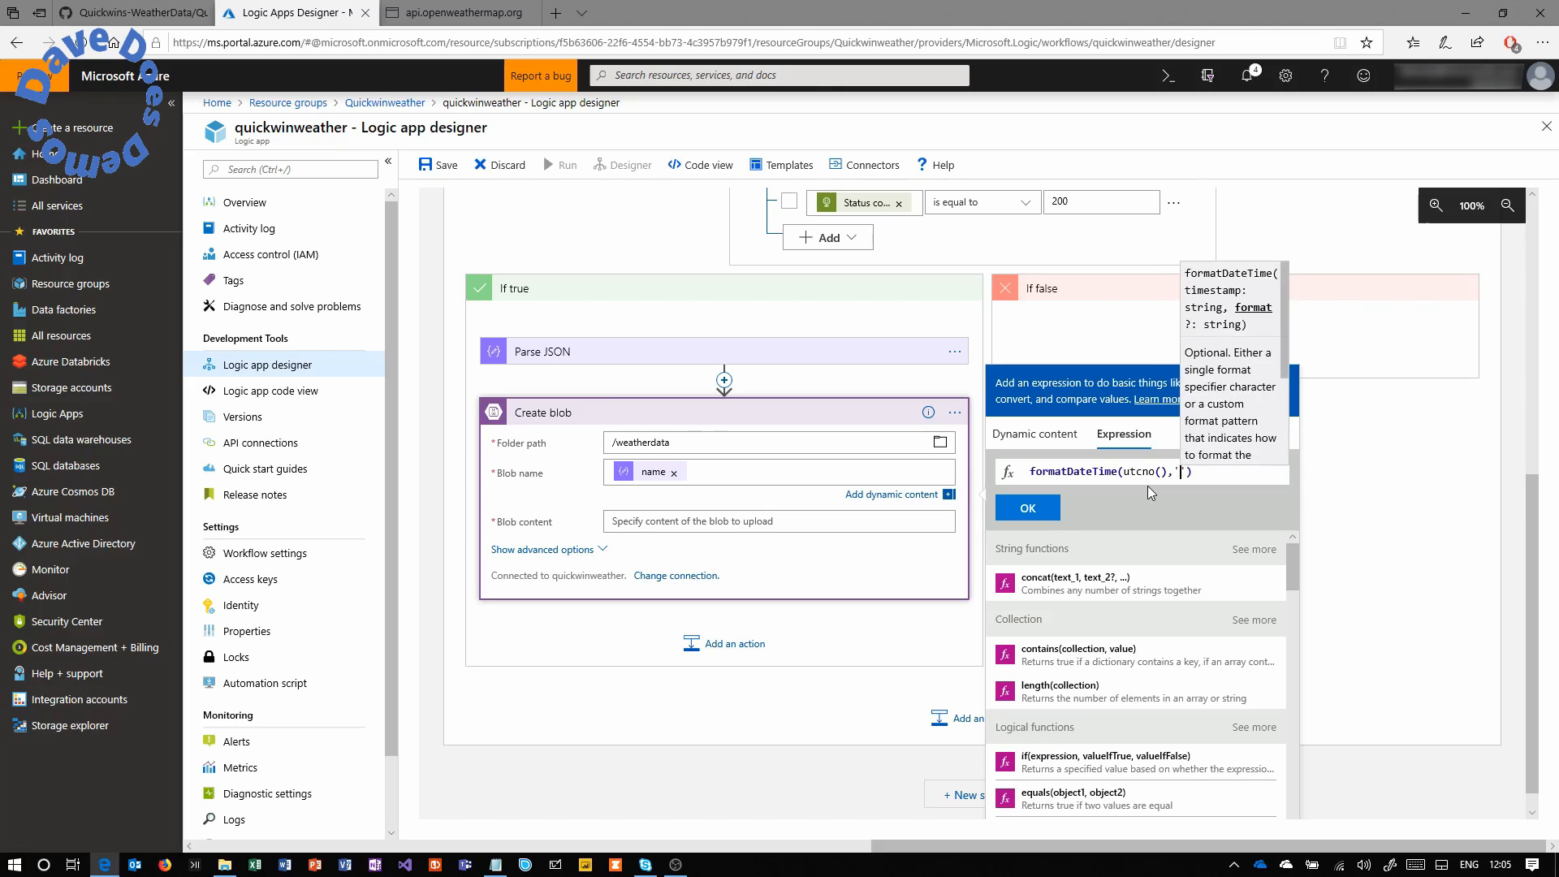
{"action": "type", "text": "yyyy"}
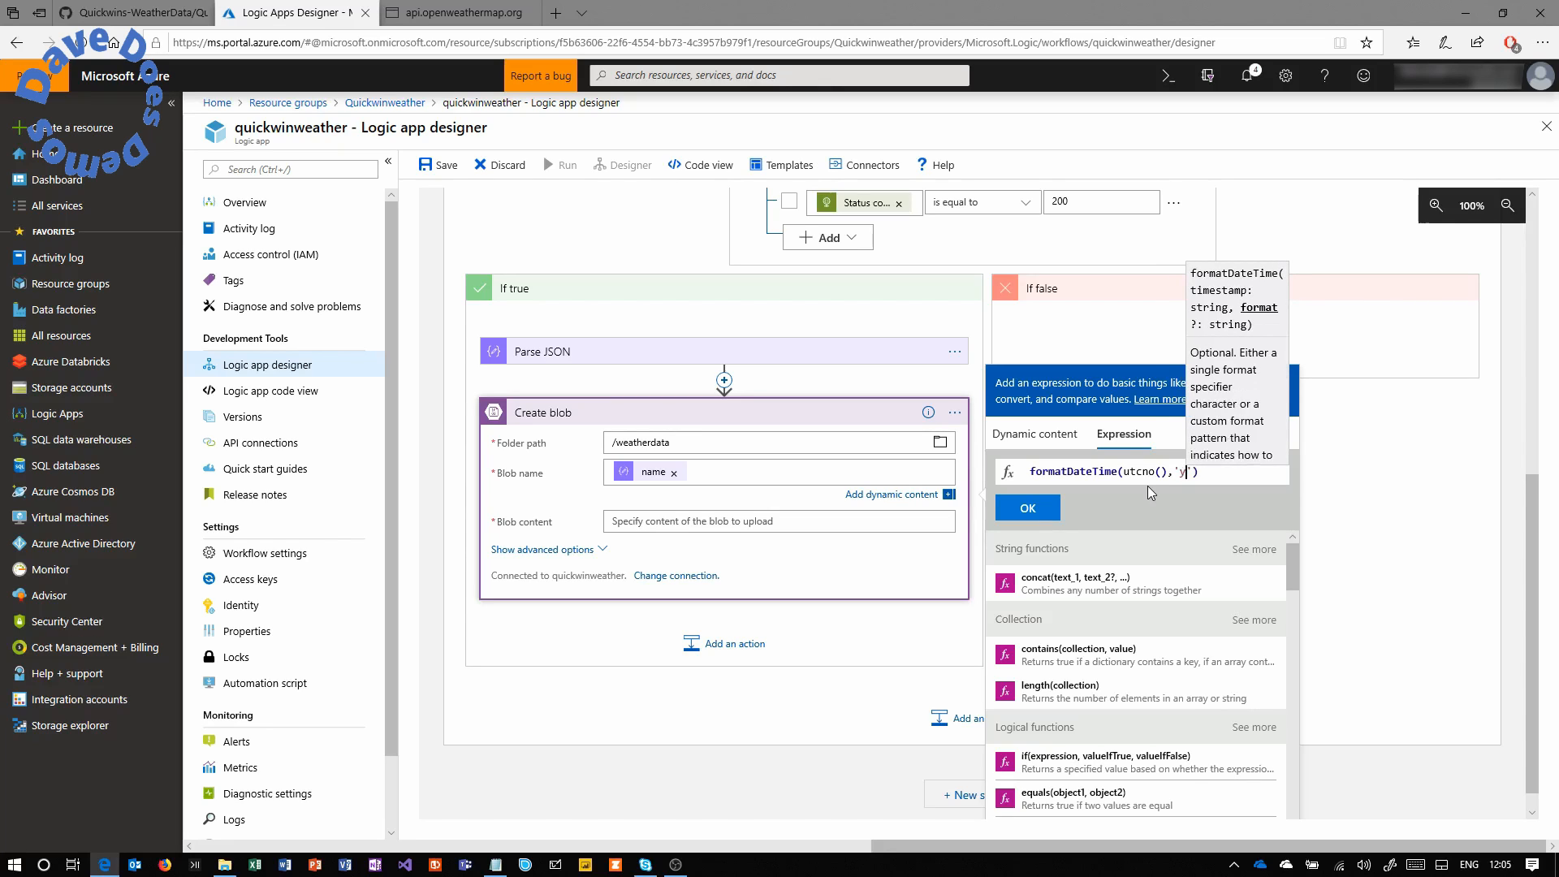
{"action": "type", "text": "-"}
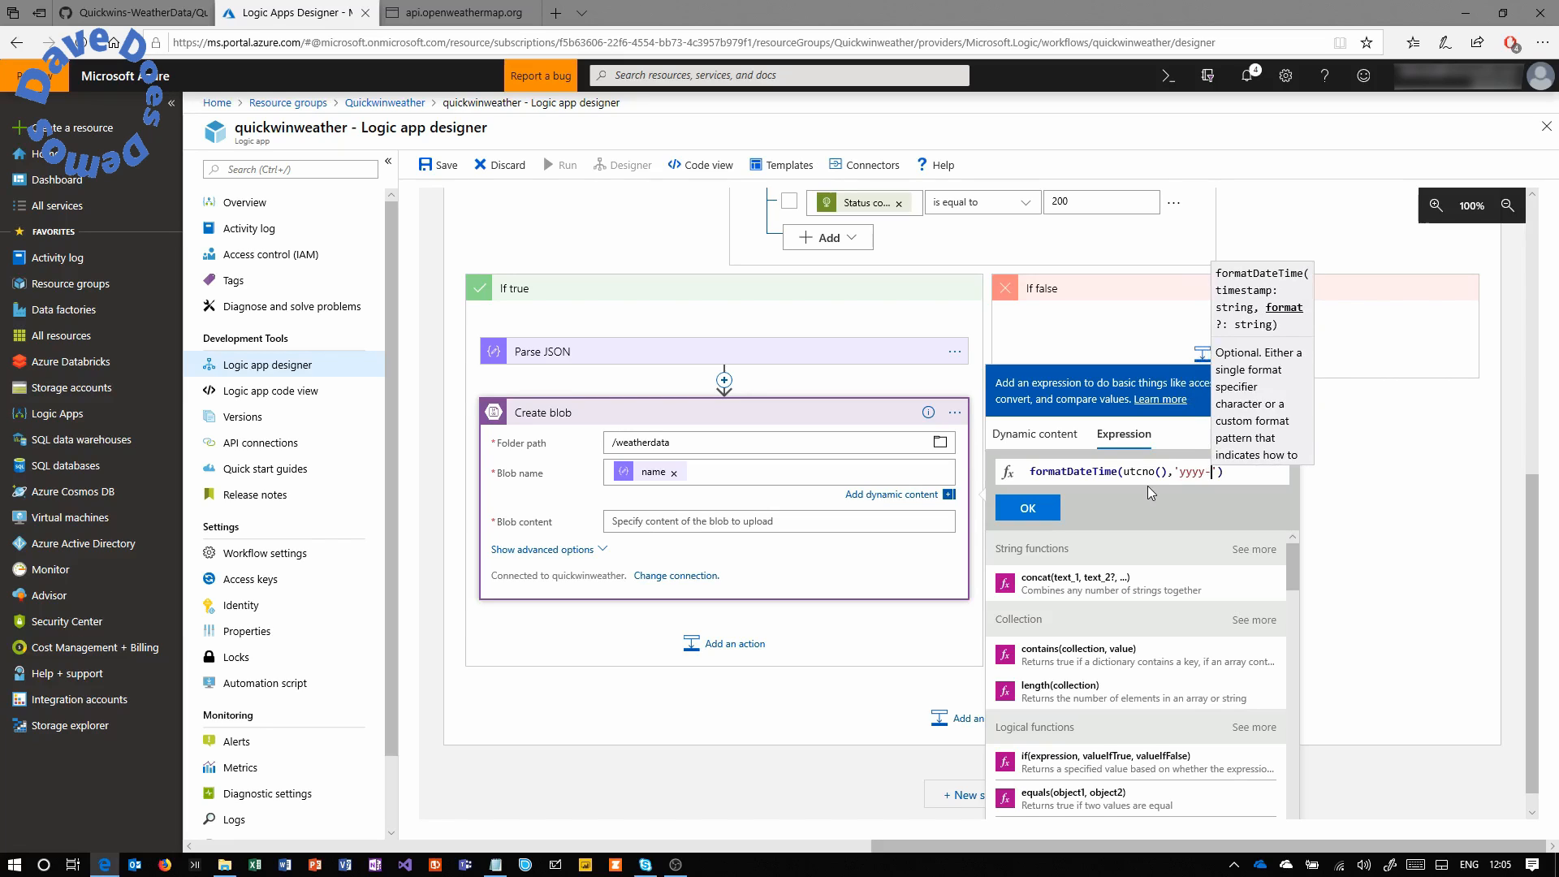
{"action": "type", "text": "MM"}
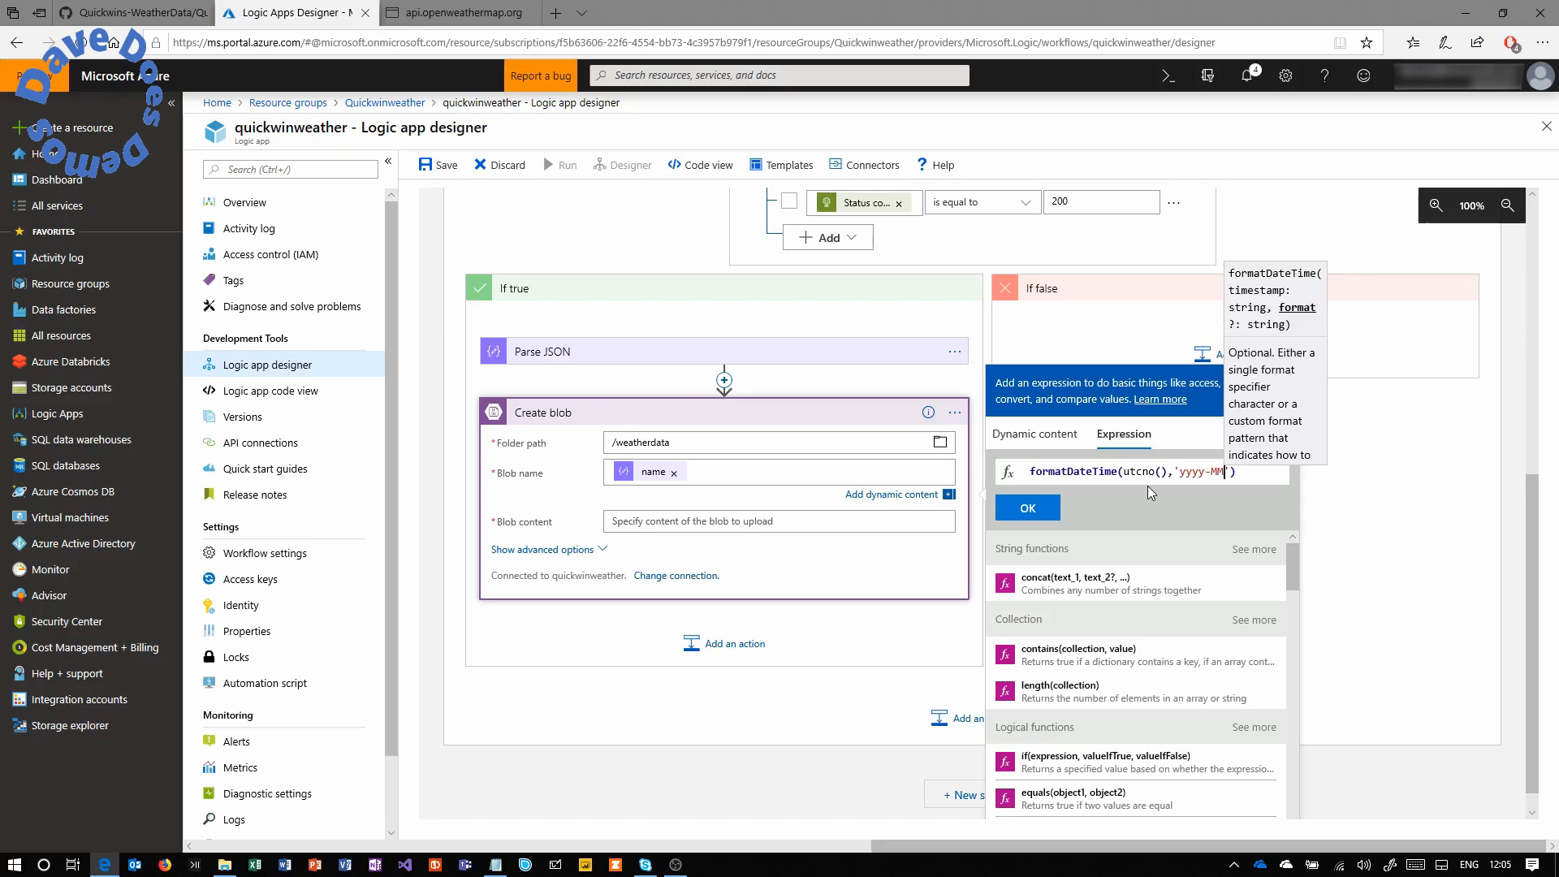
{"action": "type", "text": "-dd"}
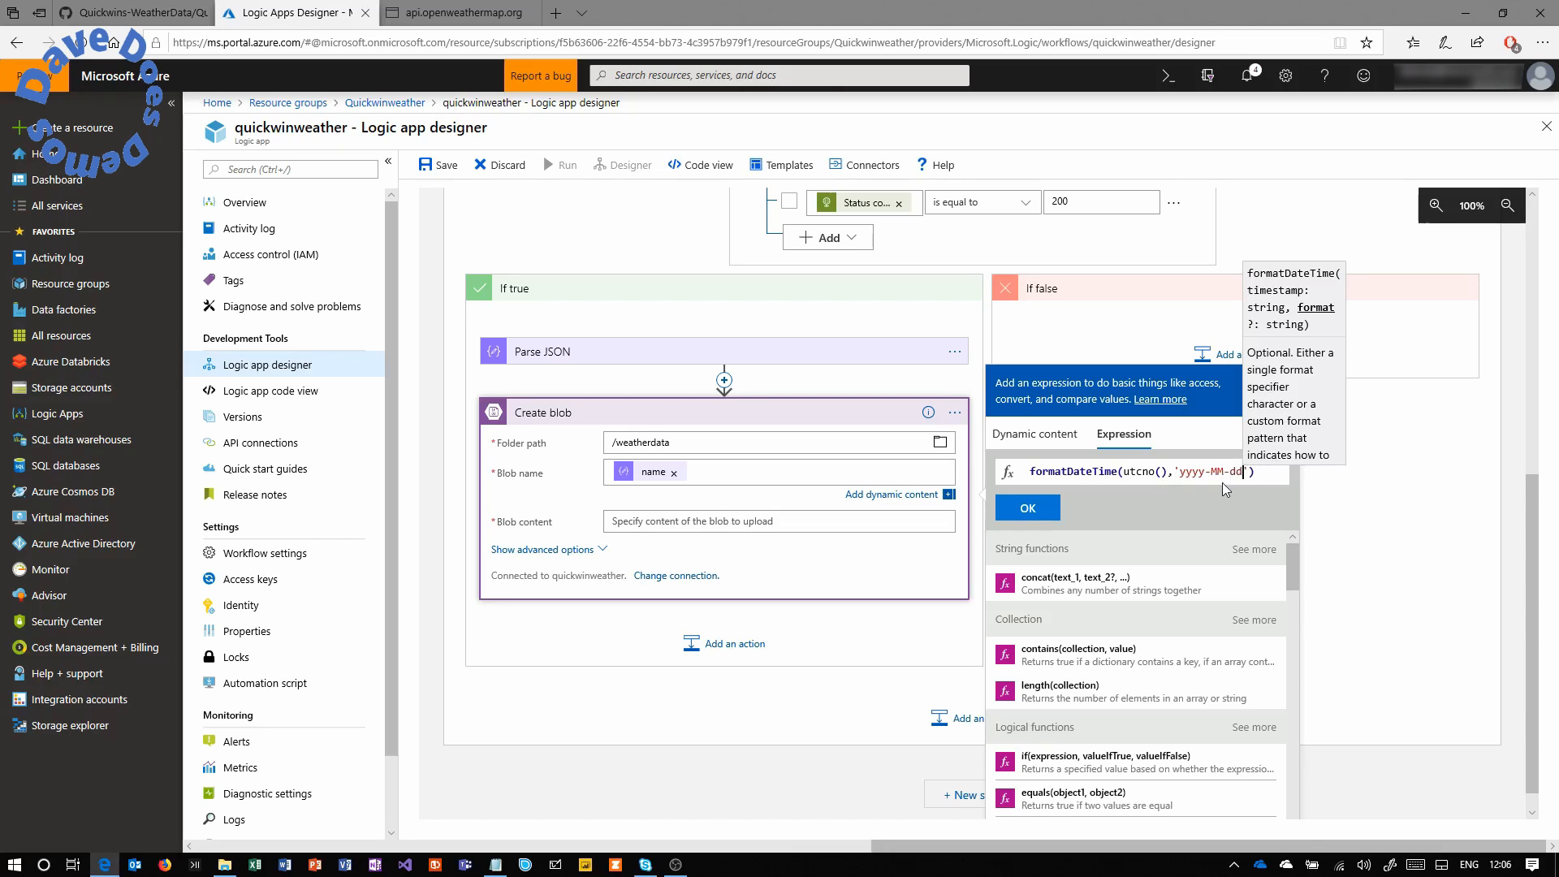
{"action": "left_click", "coordinate": [1027, 509]}
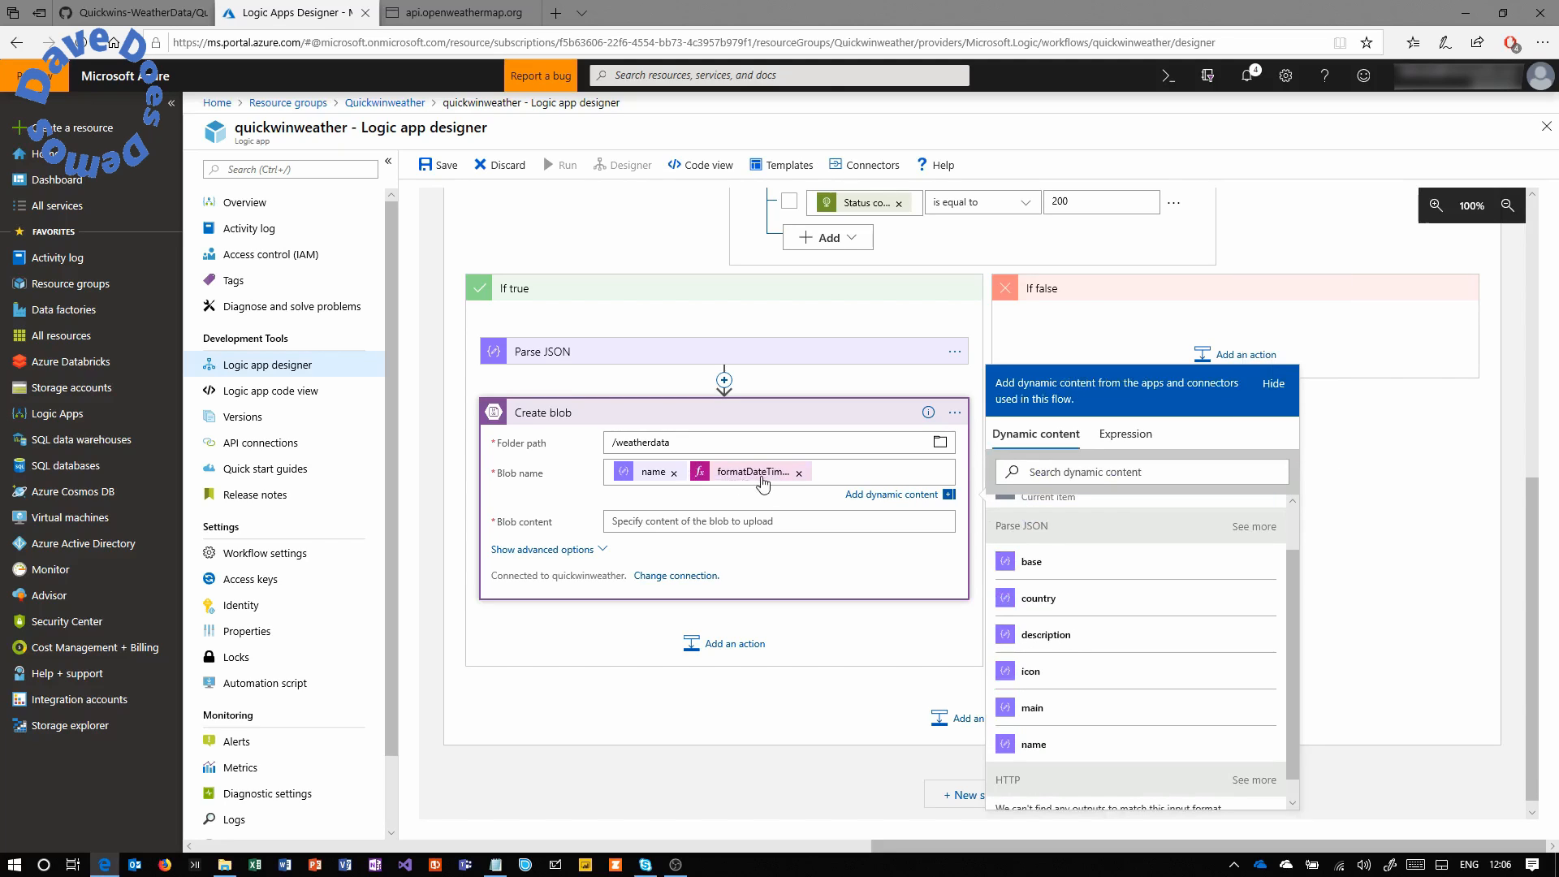
Set the Blob content to the HTTP step's Body output.
{"action": "left_click", "coordinate": [719, 522]}
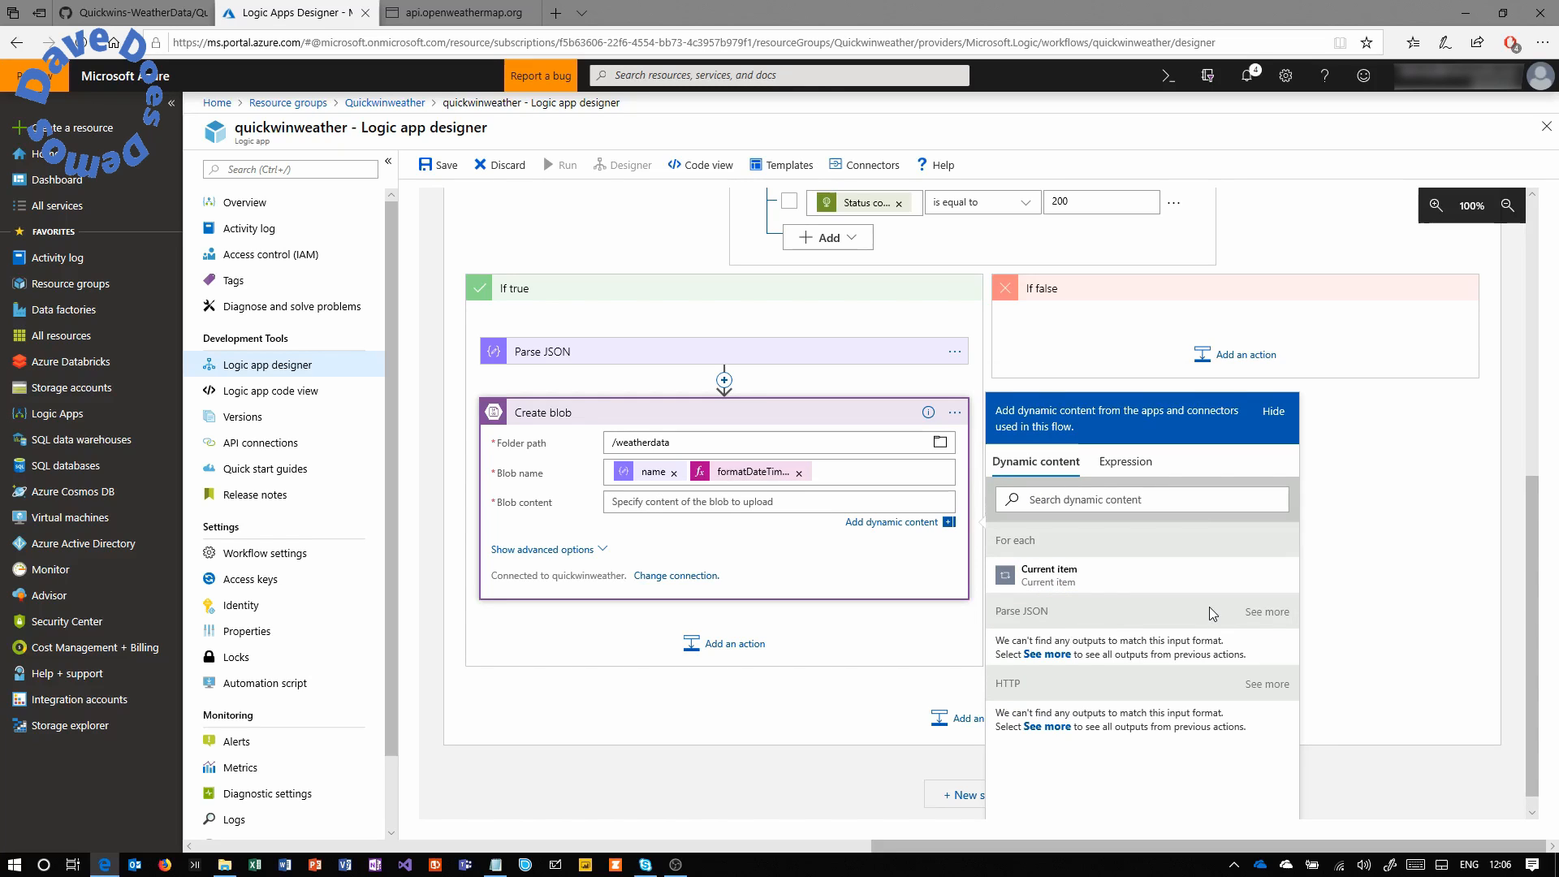
{"action": "scroll", "coordinate": [1532, 618], "scroll_direction": "down", "scroll_amount": 1}
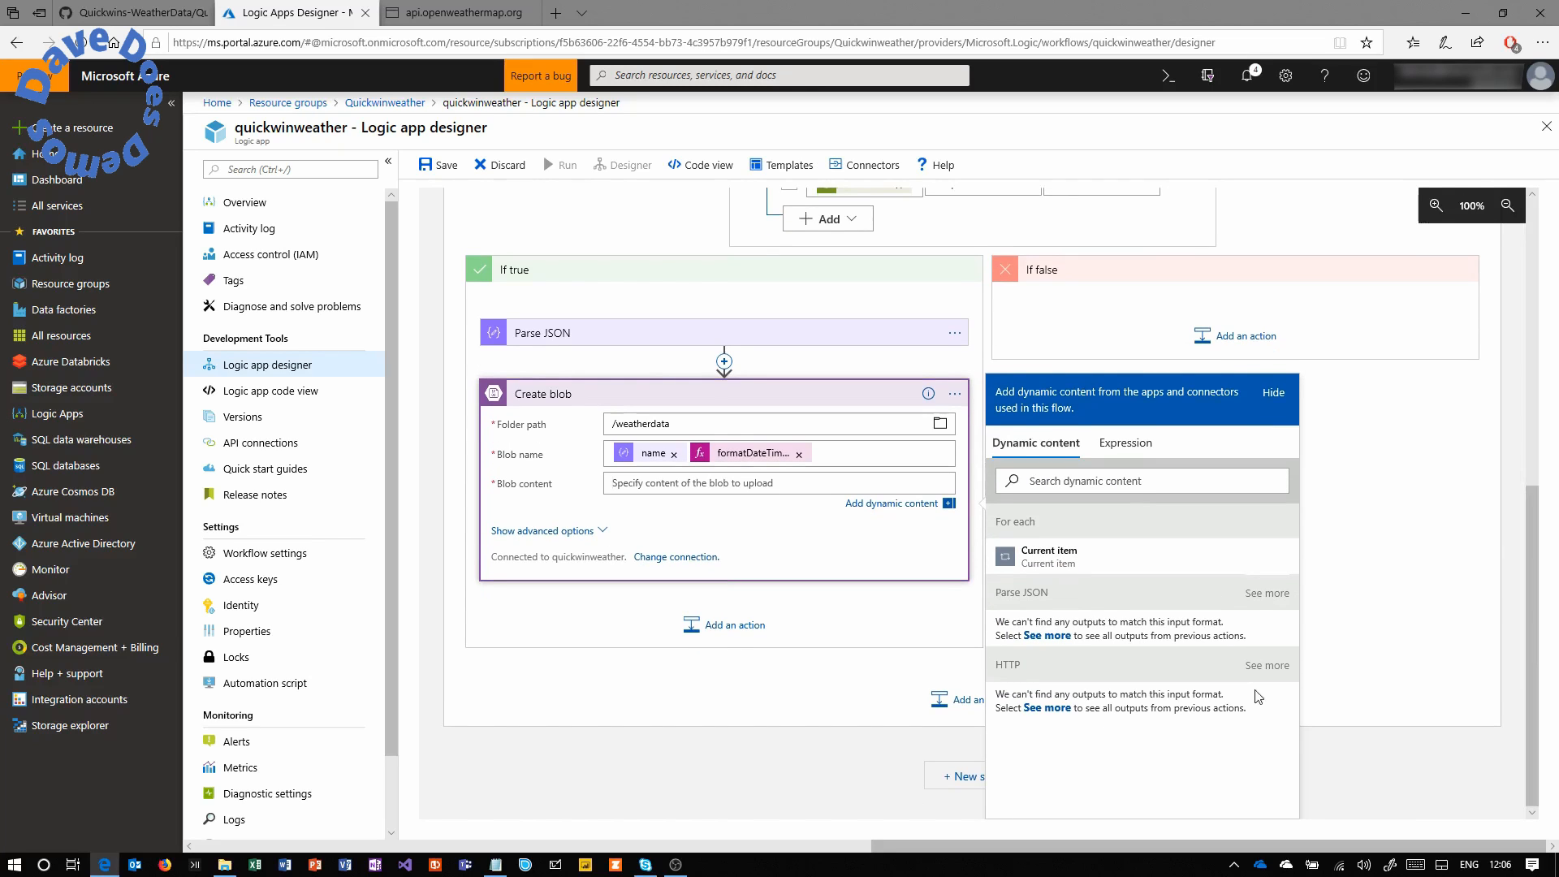
{"action": "left_click", "coordinate": [1267, 666]}
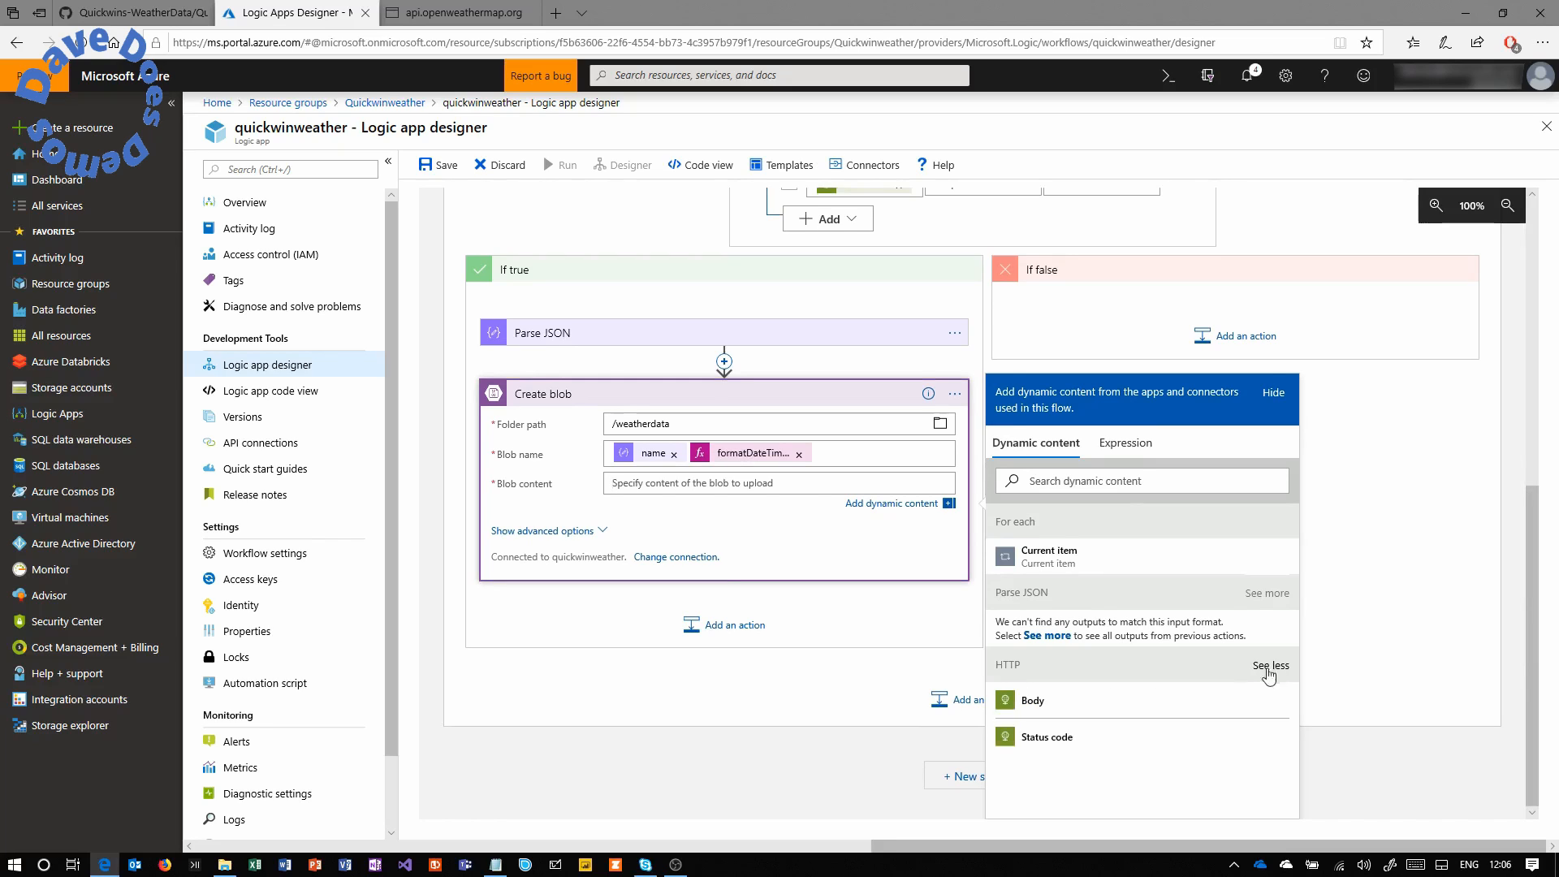
{"action": "left_click", "coordinate": [1054, 702]}
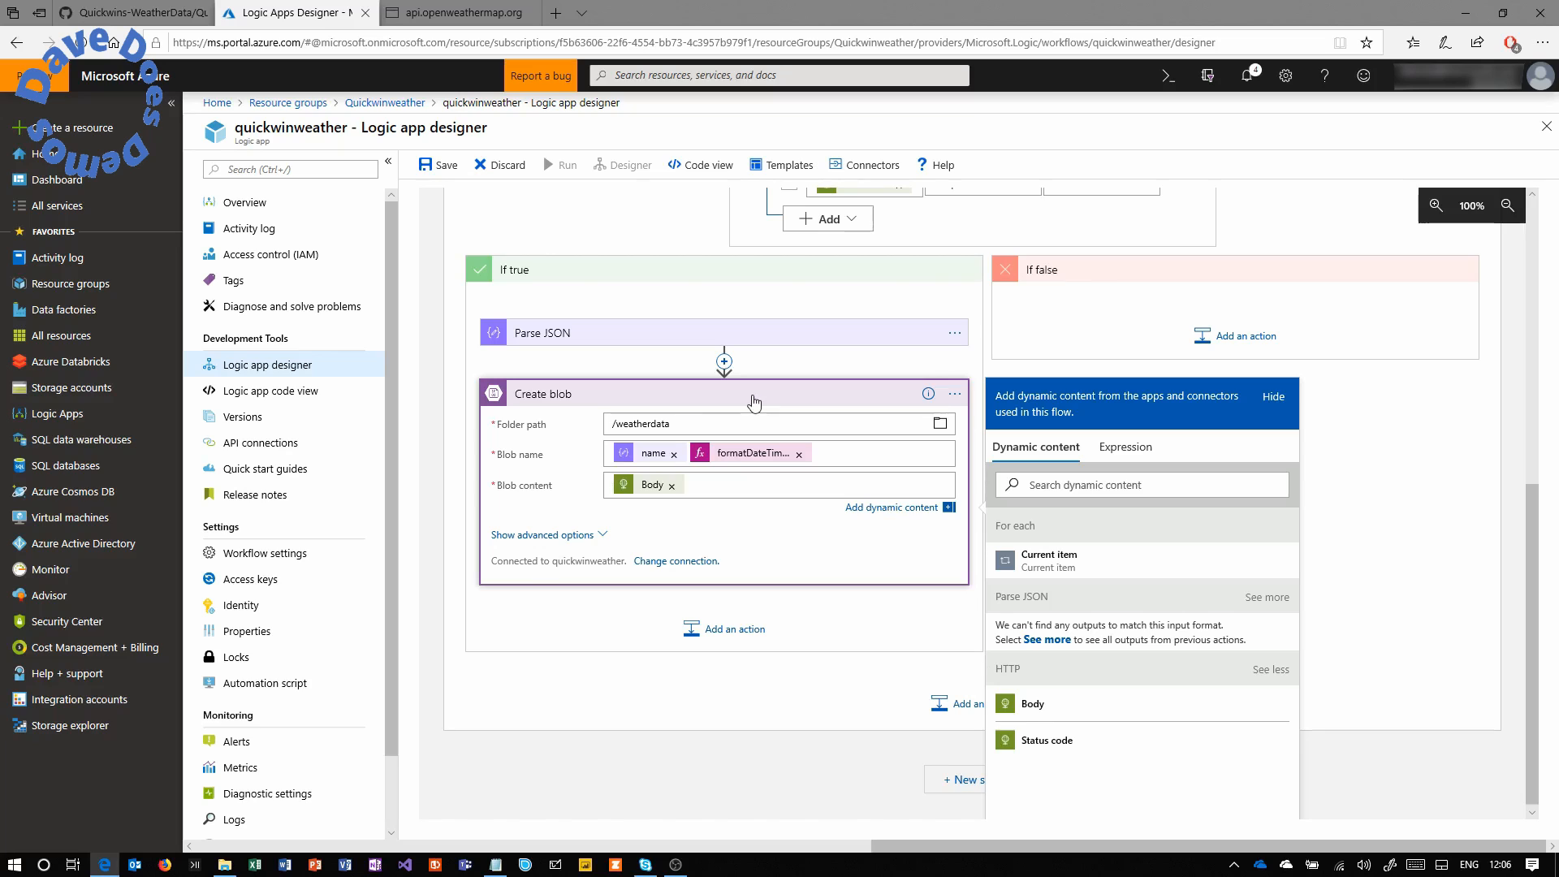
Toggle the advanced Content-Type options on and off, leaving them hidden.
{"action": "left_click", "coordinate": [560, 534]}
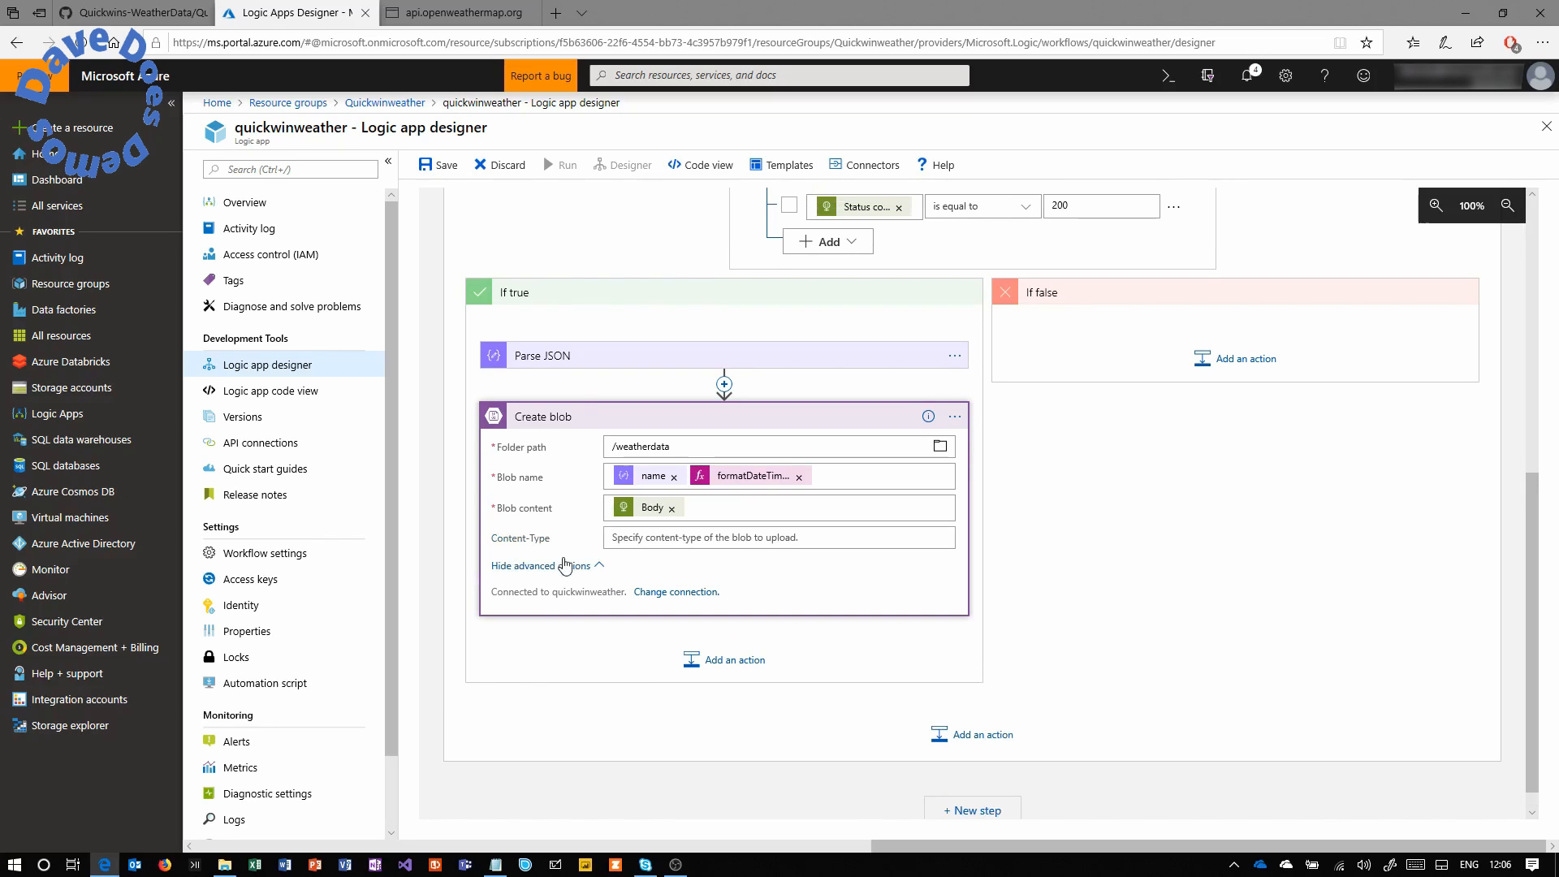
{"action": "left_click", "coordinate": [566, 564]}
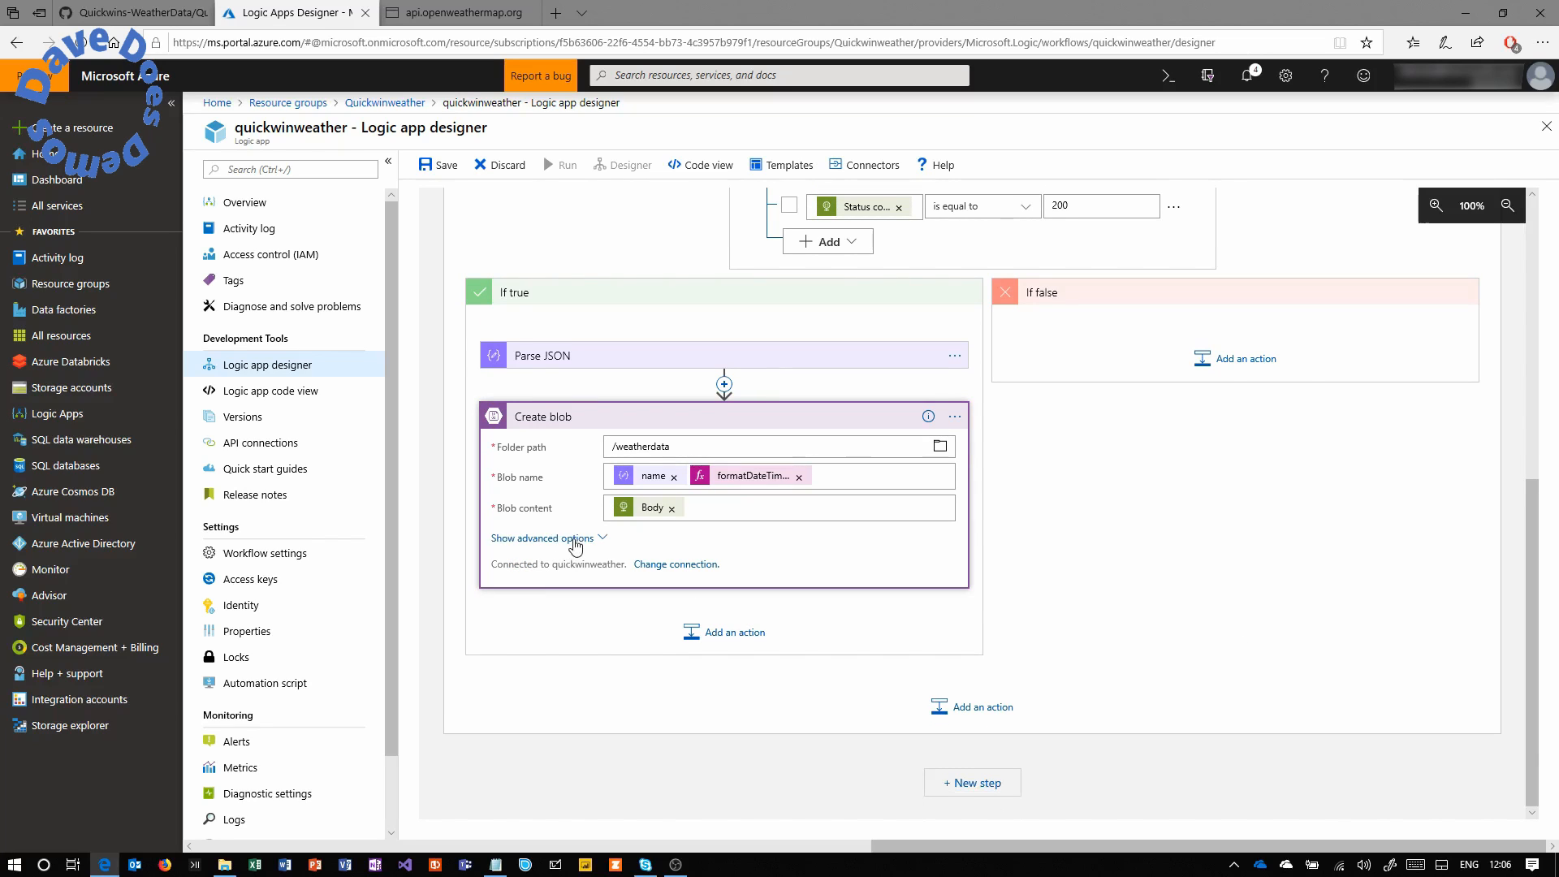
{"action": "left_click", "coordinate": [574, 541]}
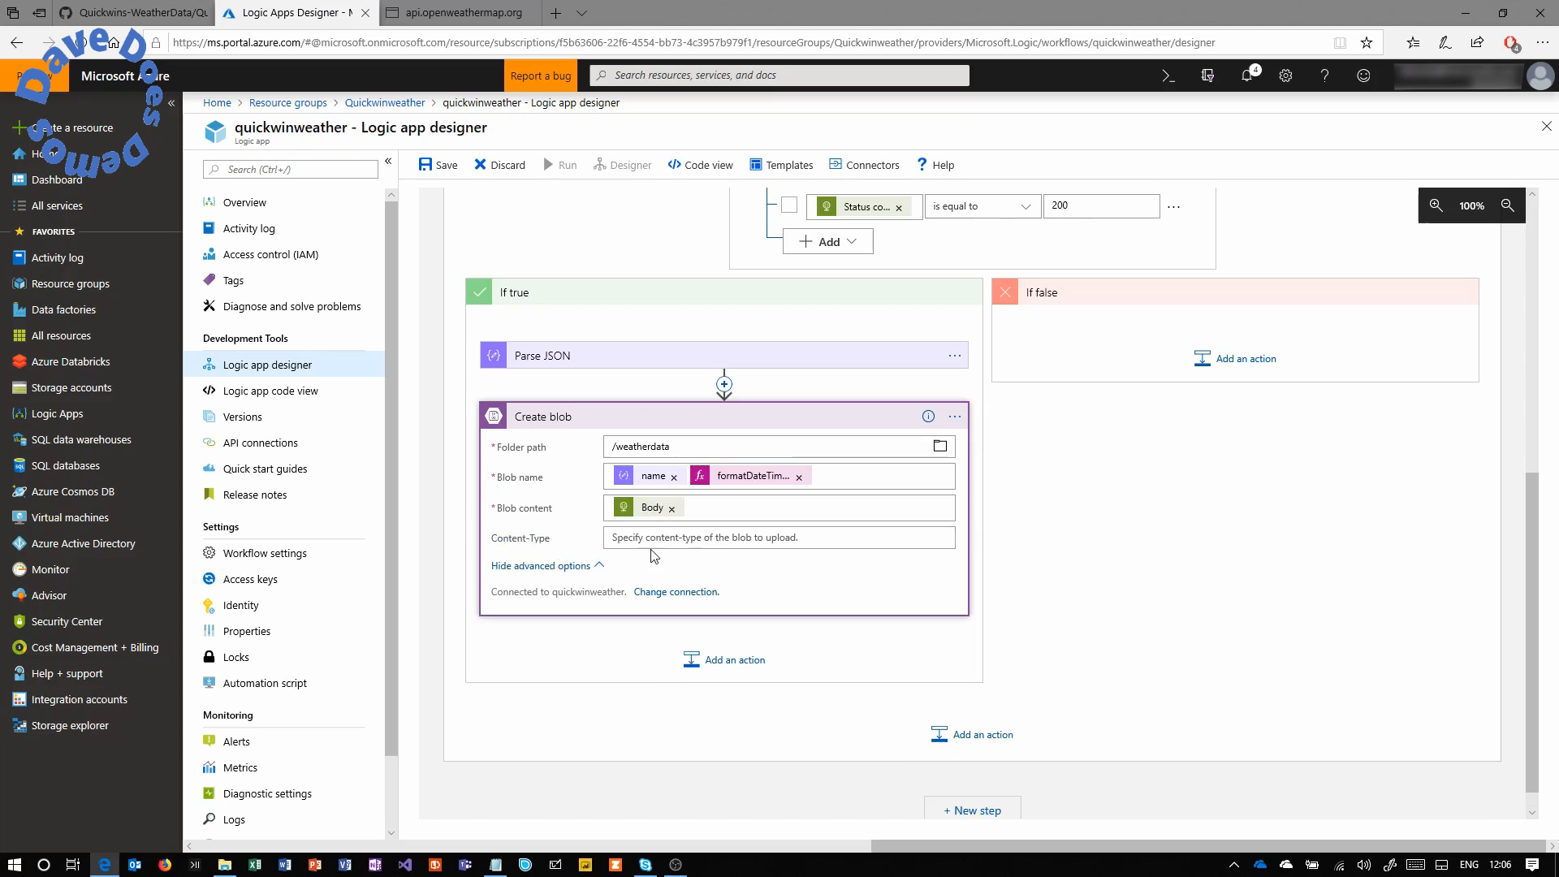
{"action": "left_click", "coordinate": [595, 565]}
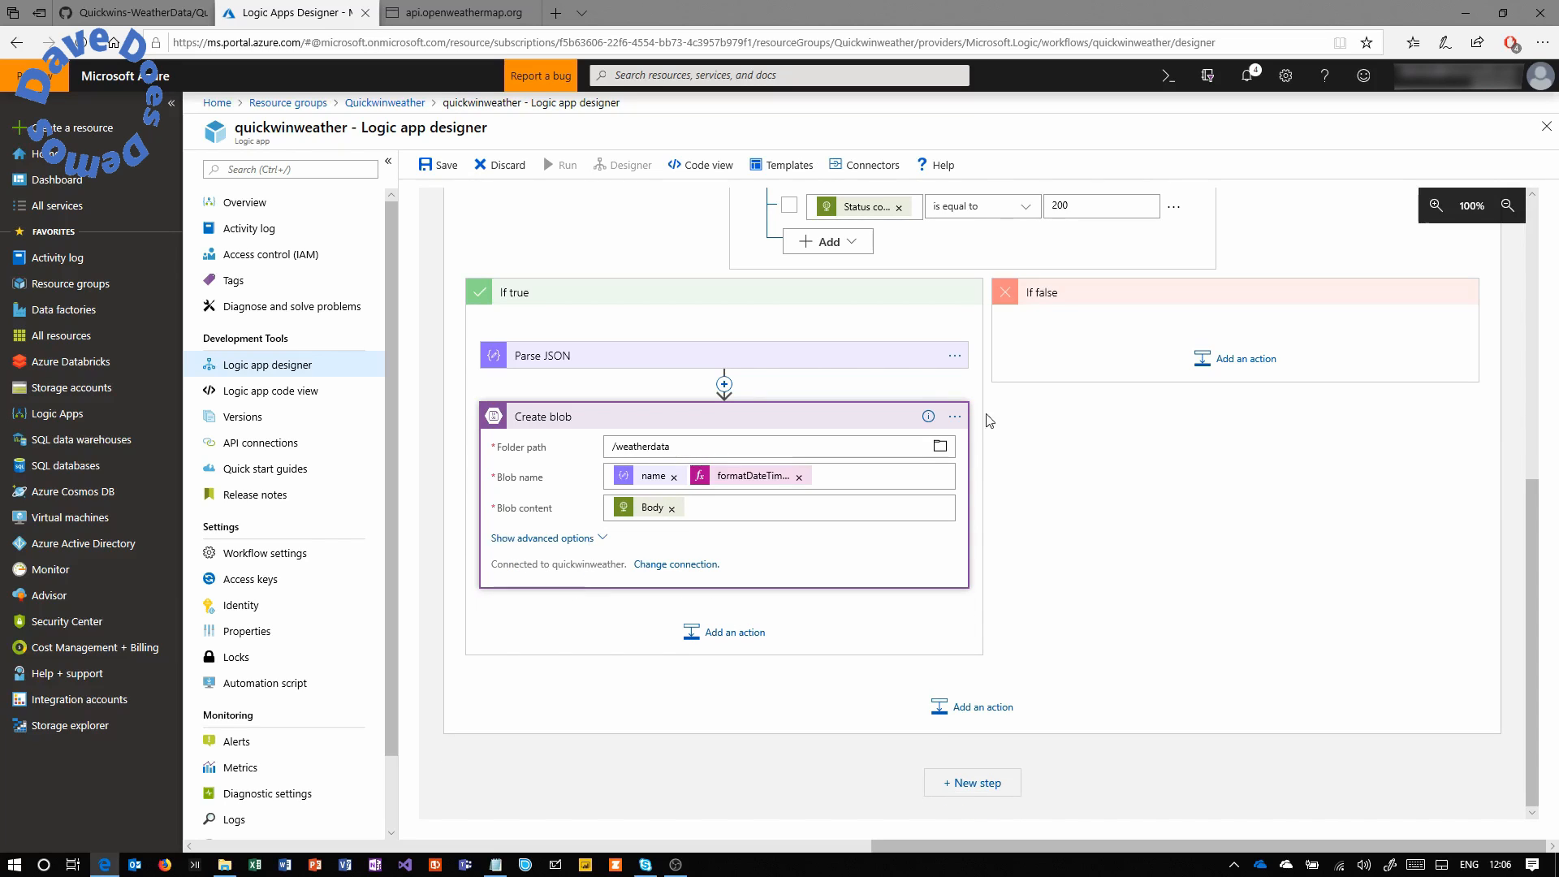
Save the quickwinweather logic app and start a run.
{"action": "left_click", "coordinate": [447, 172]}
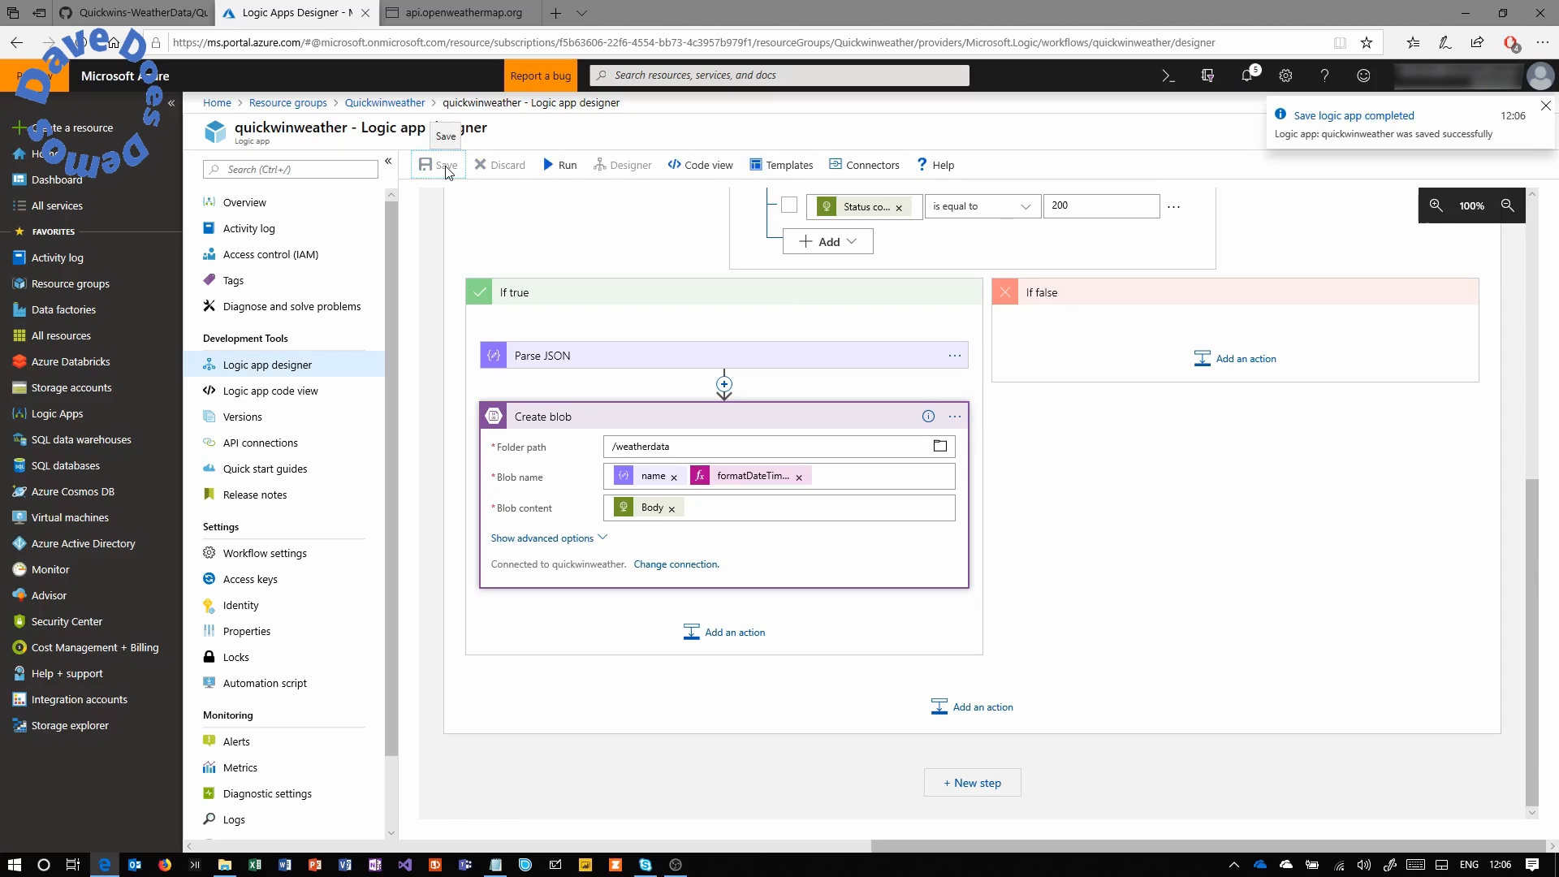
{"action": "left_click", "coordinate": [564, 165]}
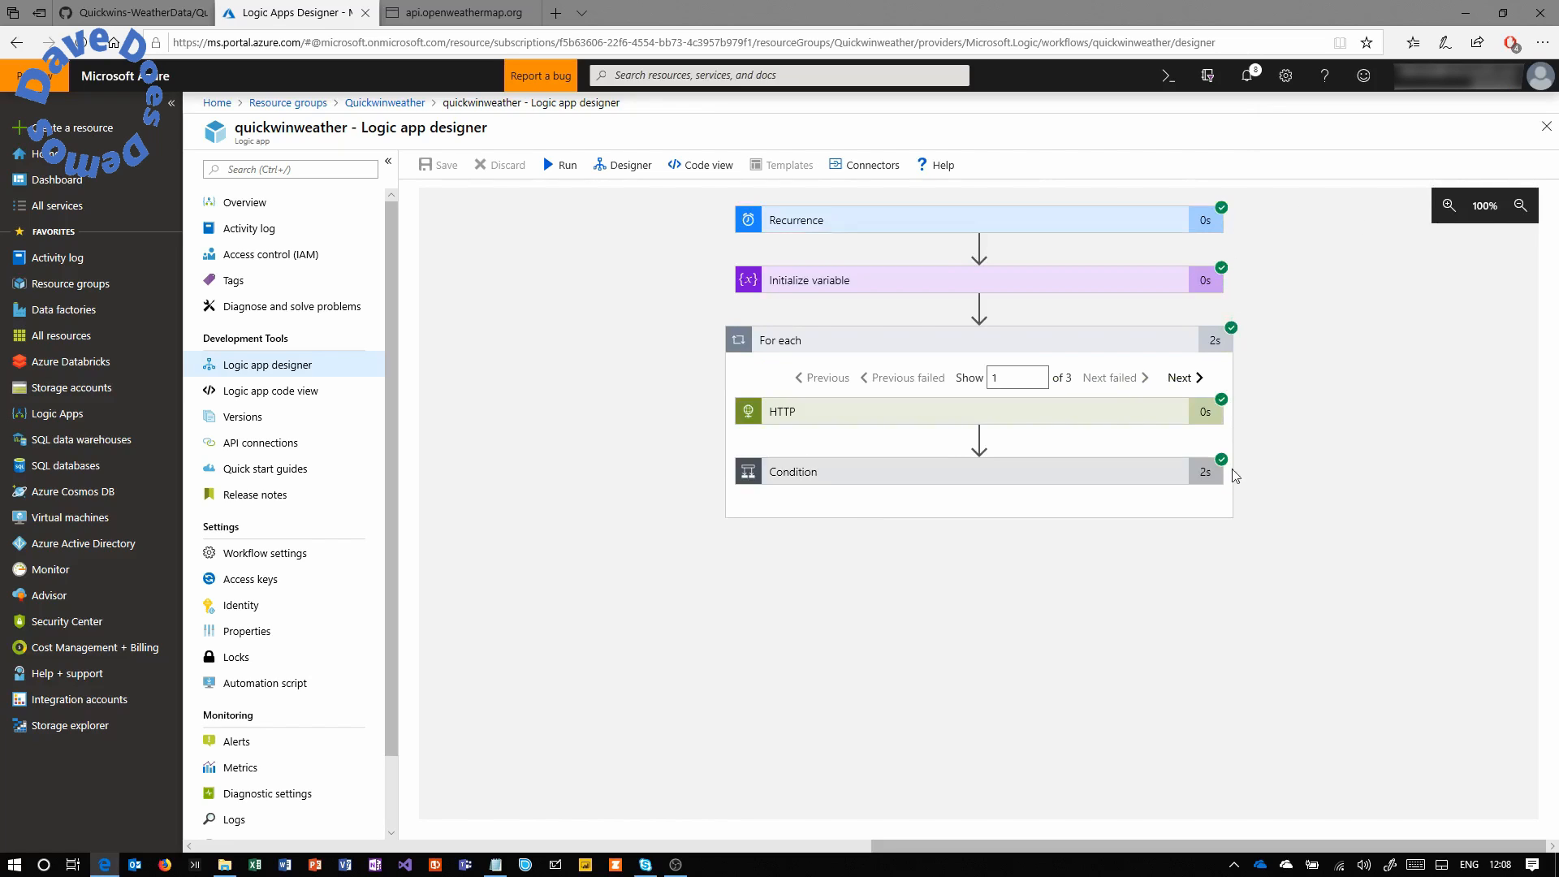
Expand the run's Condition and Create blob steps to review their inputs and outputs.
{"action": "left_click", "coordinate": [1129, 483]}
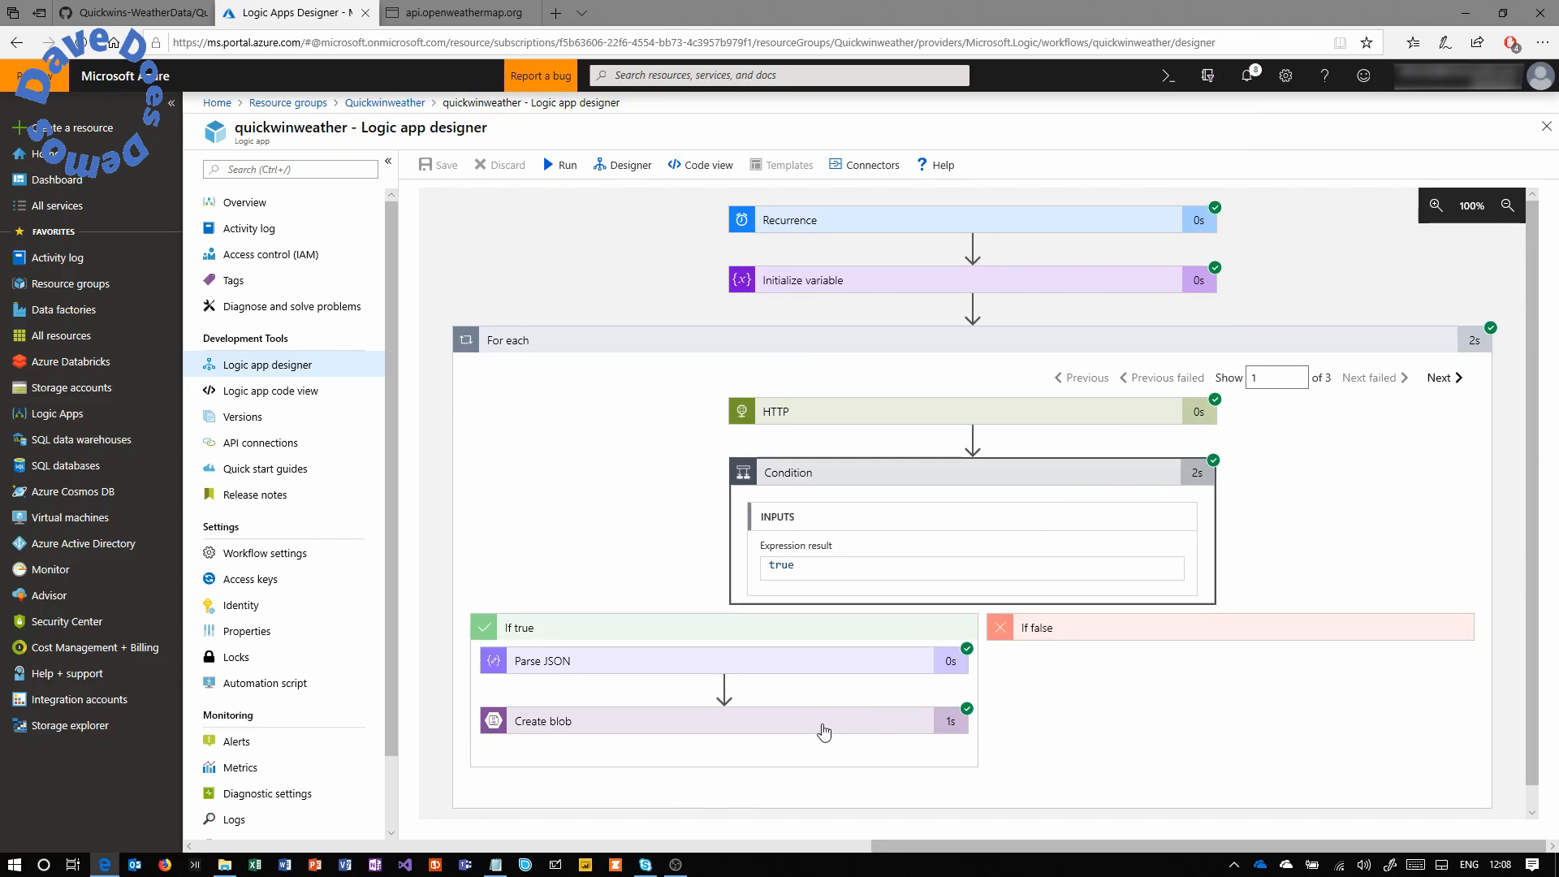
{"action": "left_click", "coordinate": [823, 727]}
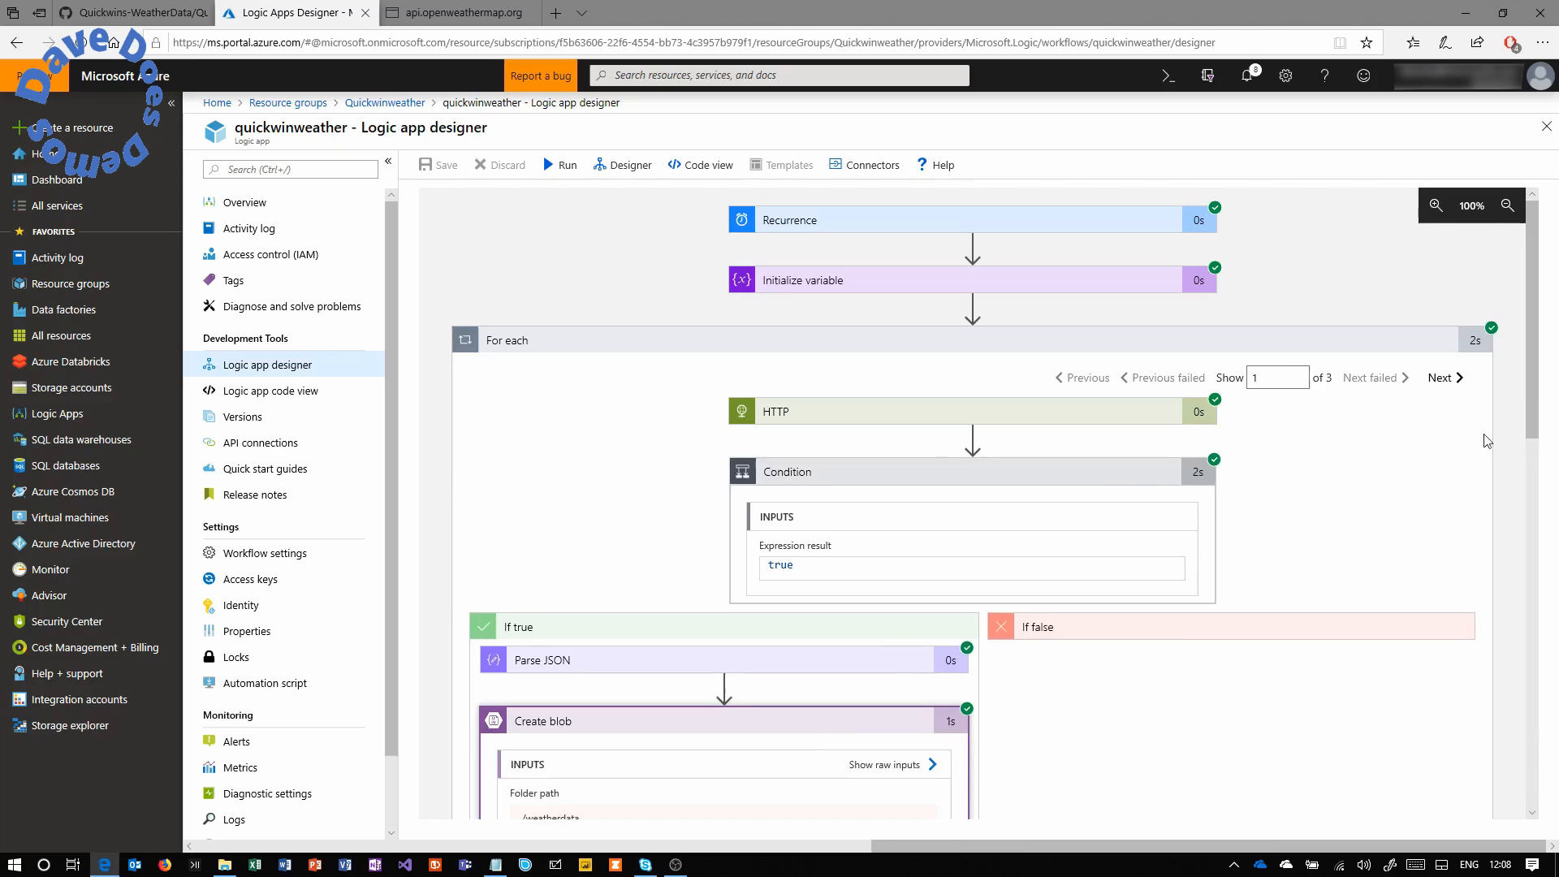
{"action": "left_click_drag", "start_coordinate": [1533, 385], "coordinate": [1538, 562]}
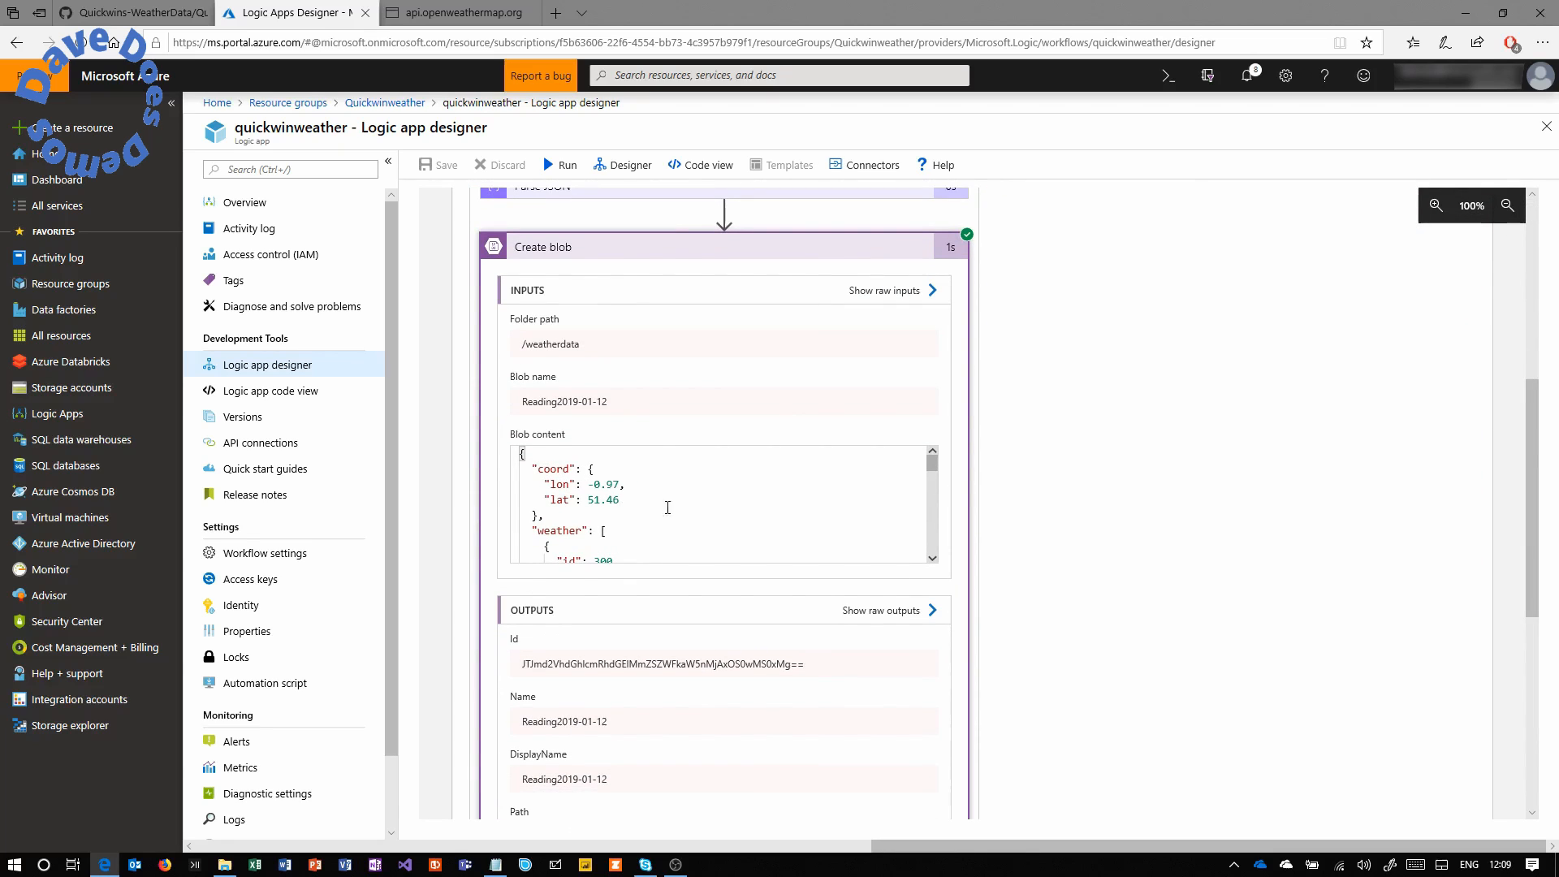
{"action": "mouse_move", "coordinate": [933, 471]}
{"action": "left_mouse_down"}
{"action": "mouse_move", "coordinate": [937, 524]}
{"action": "mouse_move", "coordinate": [934, 461]}
{"action": "left_mouse_up"}
{"action": "left_click_drag", "start_coordinate": [1538, 416], "coordinate": [1535, 333]}
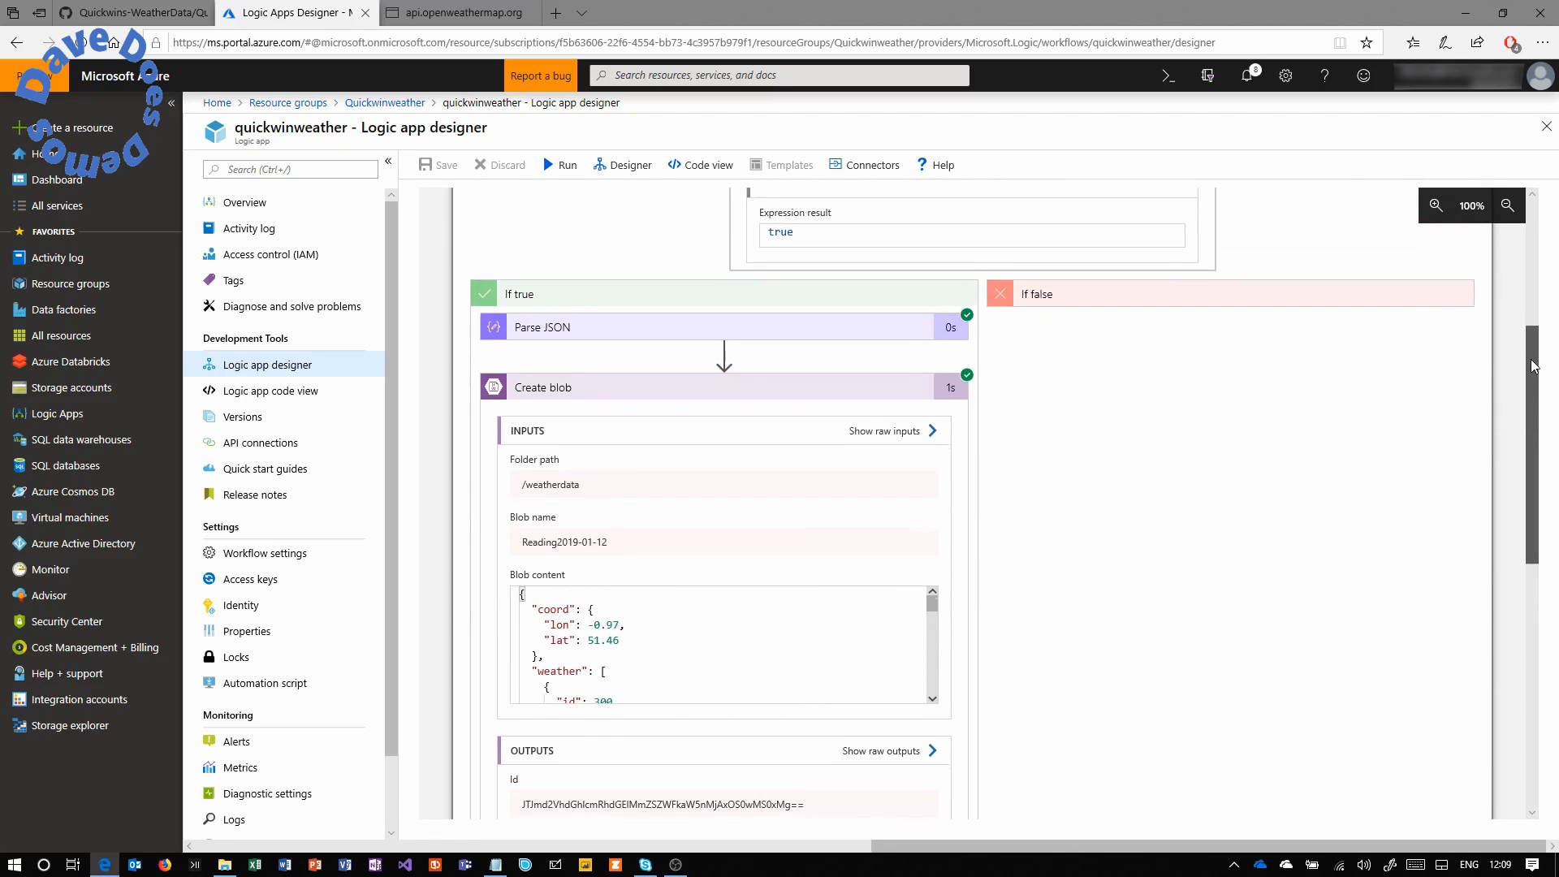
Review Parse JSON's raw output, then go back to the Quickwinweather resource group.
{"action": "left_click", "coordinate": [859, 342]}
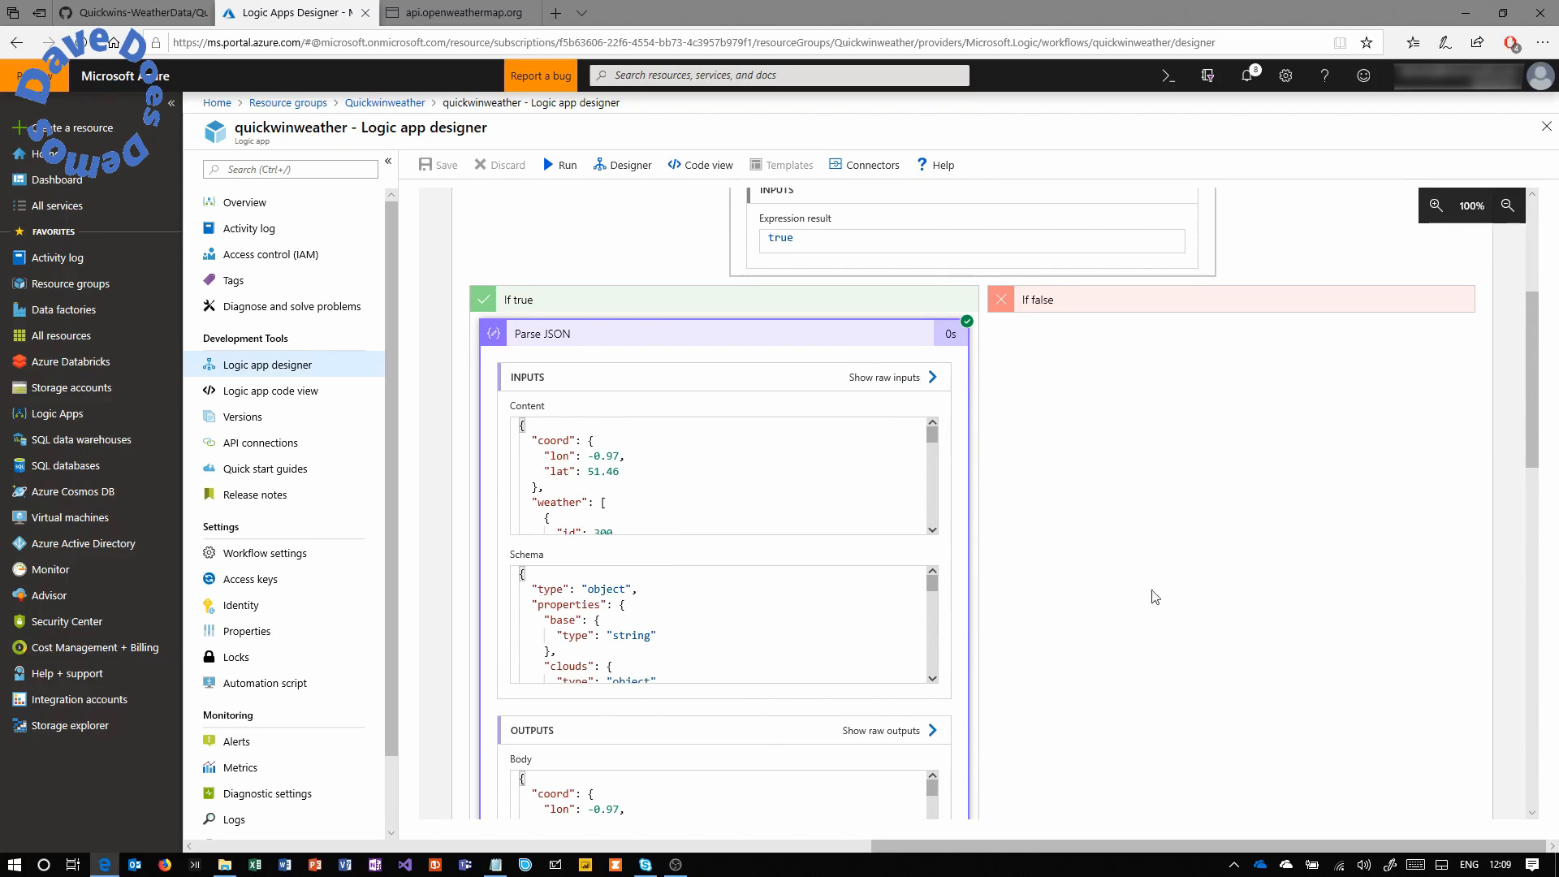
{"action": "left_click_drag", "start_coordinate": [1534, 349], "coordinate": [1537, 410]}
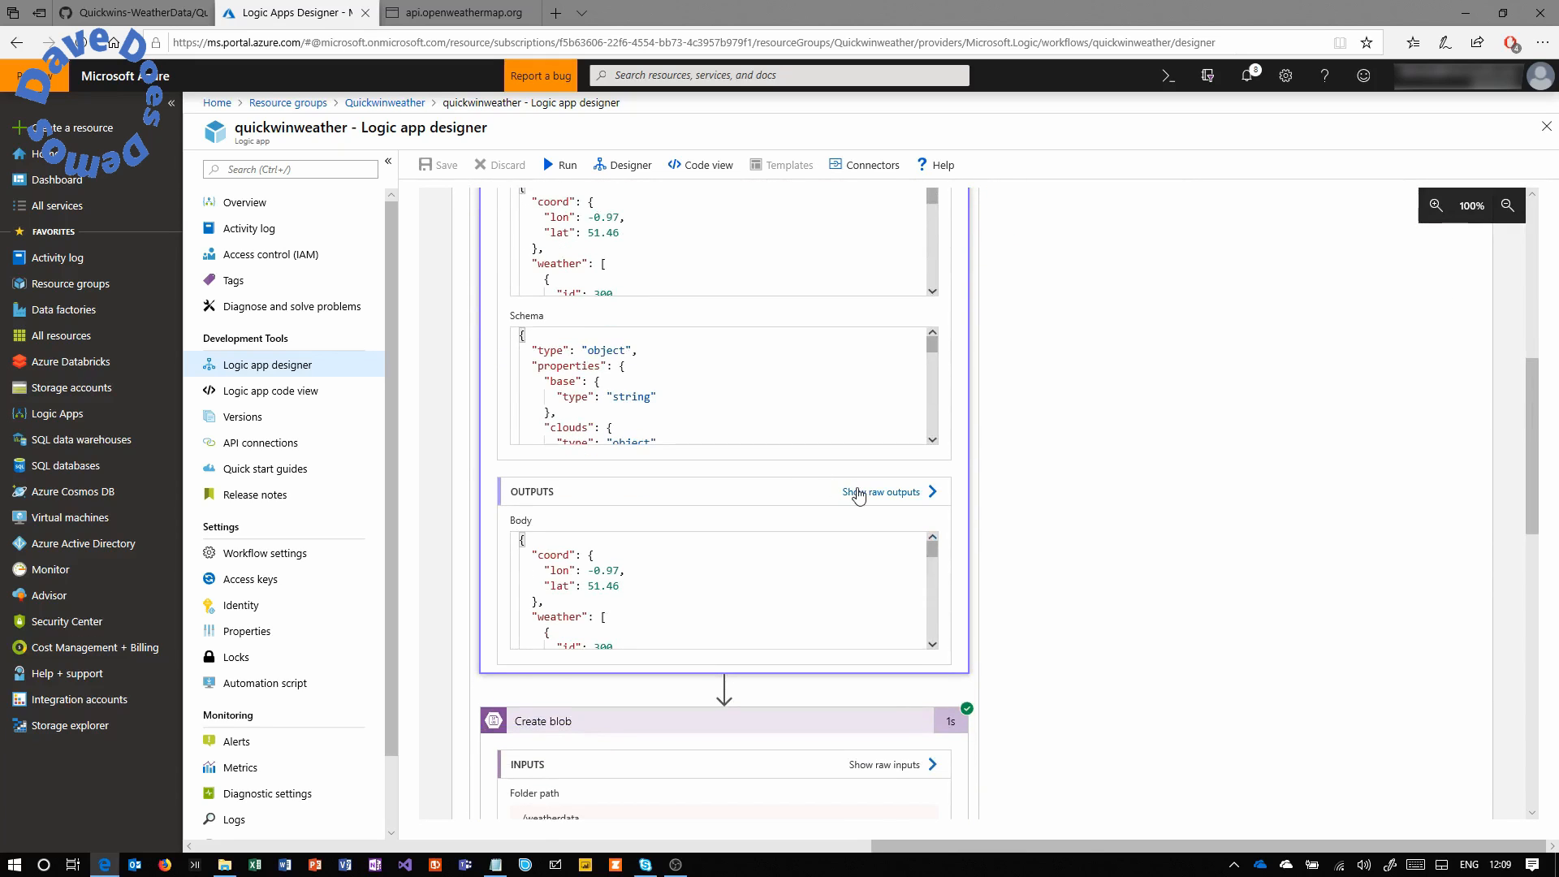
{"action": "left_click", "coordinate": [859, 493]}
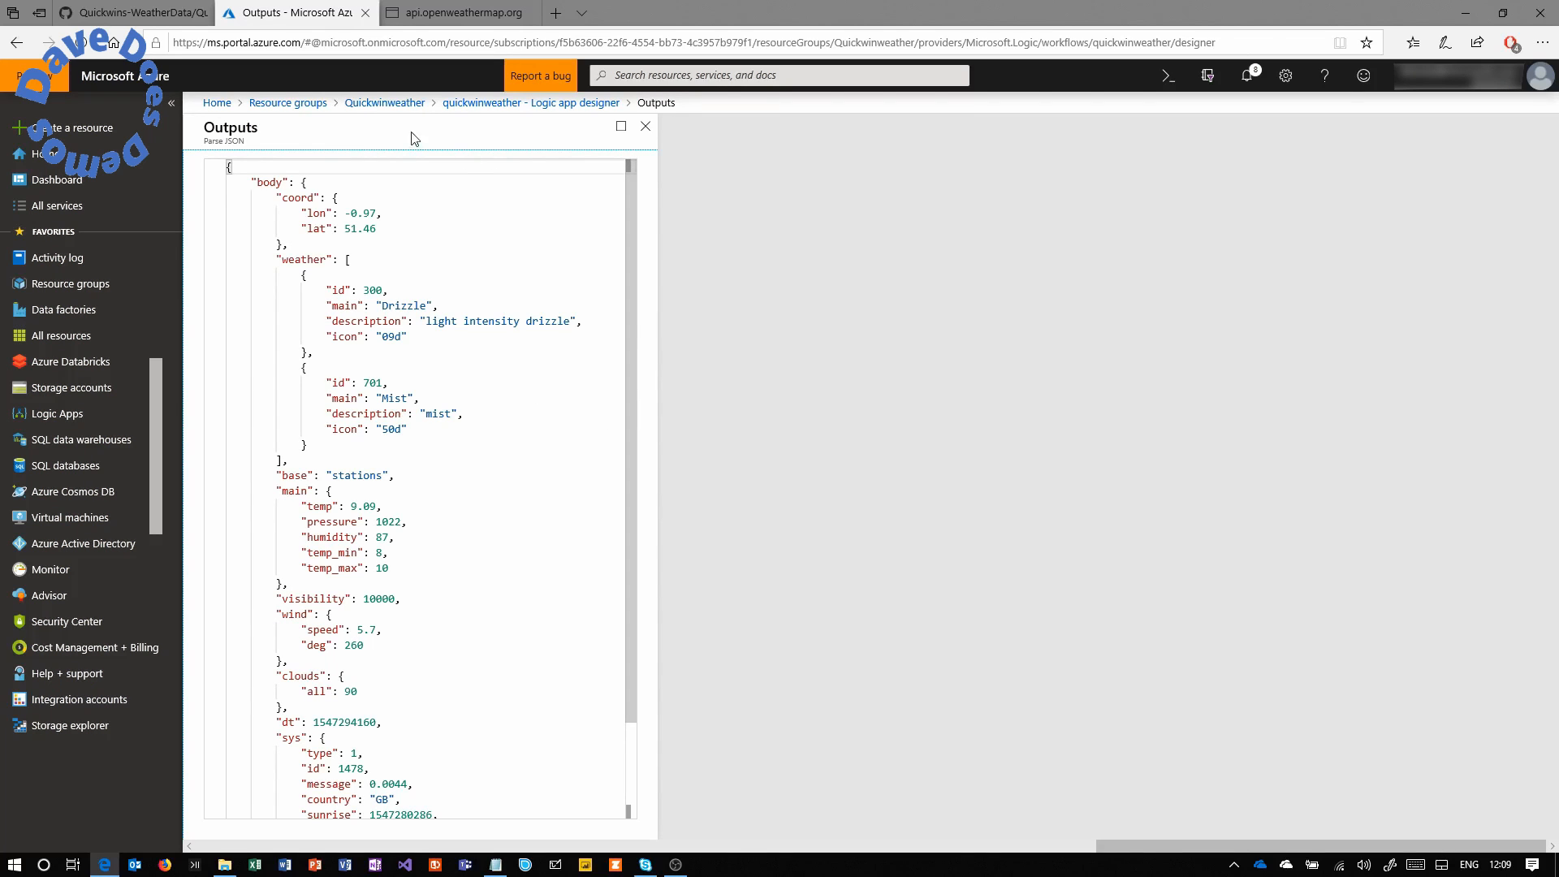
{"action": "left_click", "coordinate": [404, 104]}
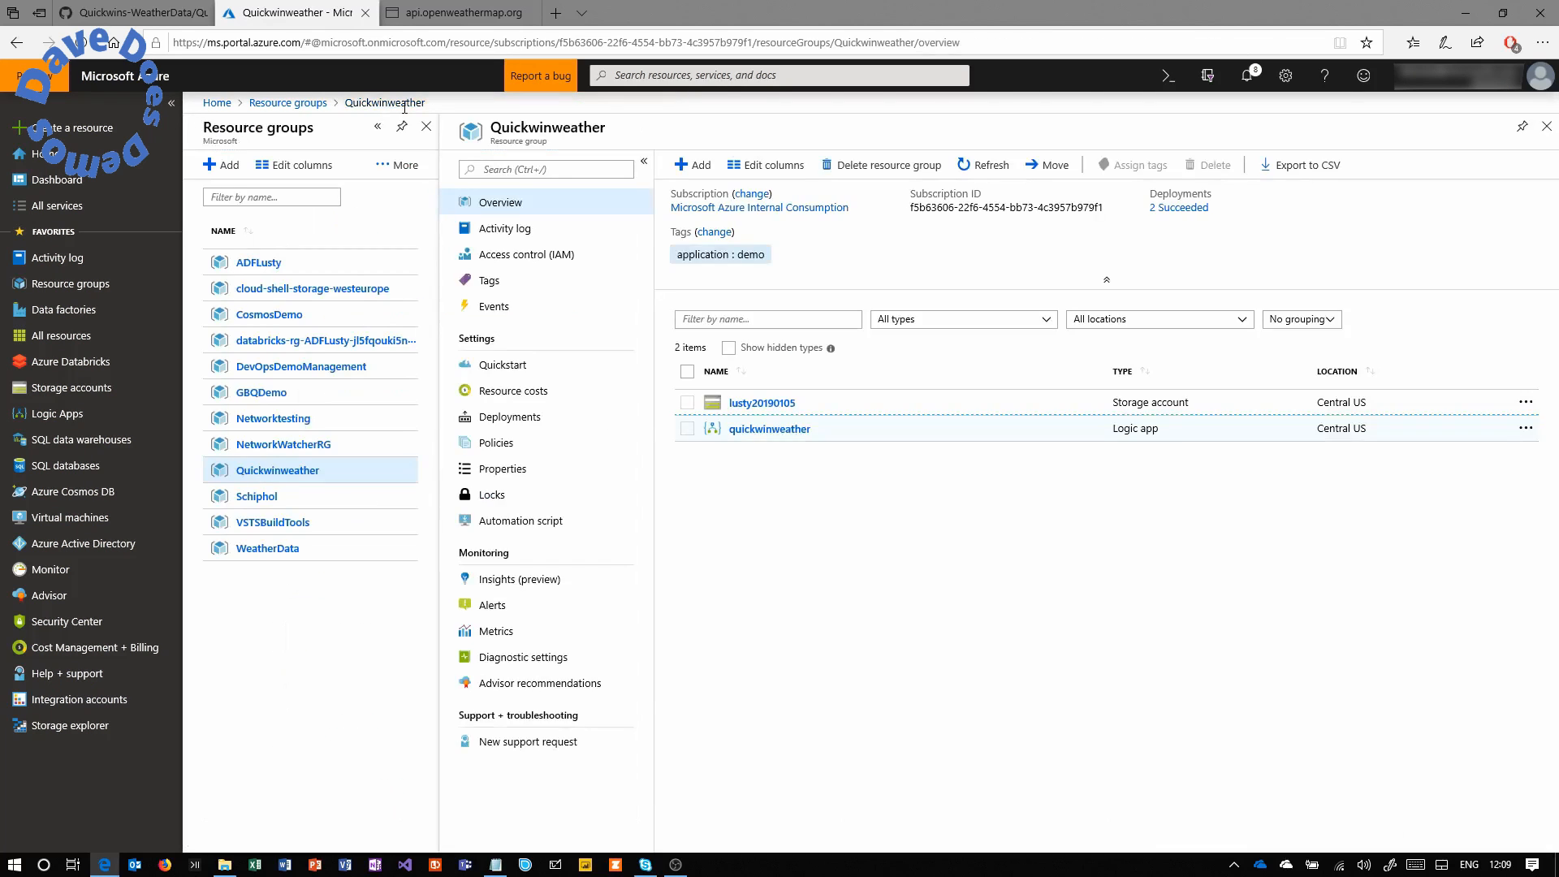
Open the lusty20190105 storage account and its Storage Explorer (preview).
{"action": "left_click", "coordinate": [777, 409]}
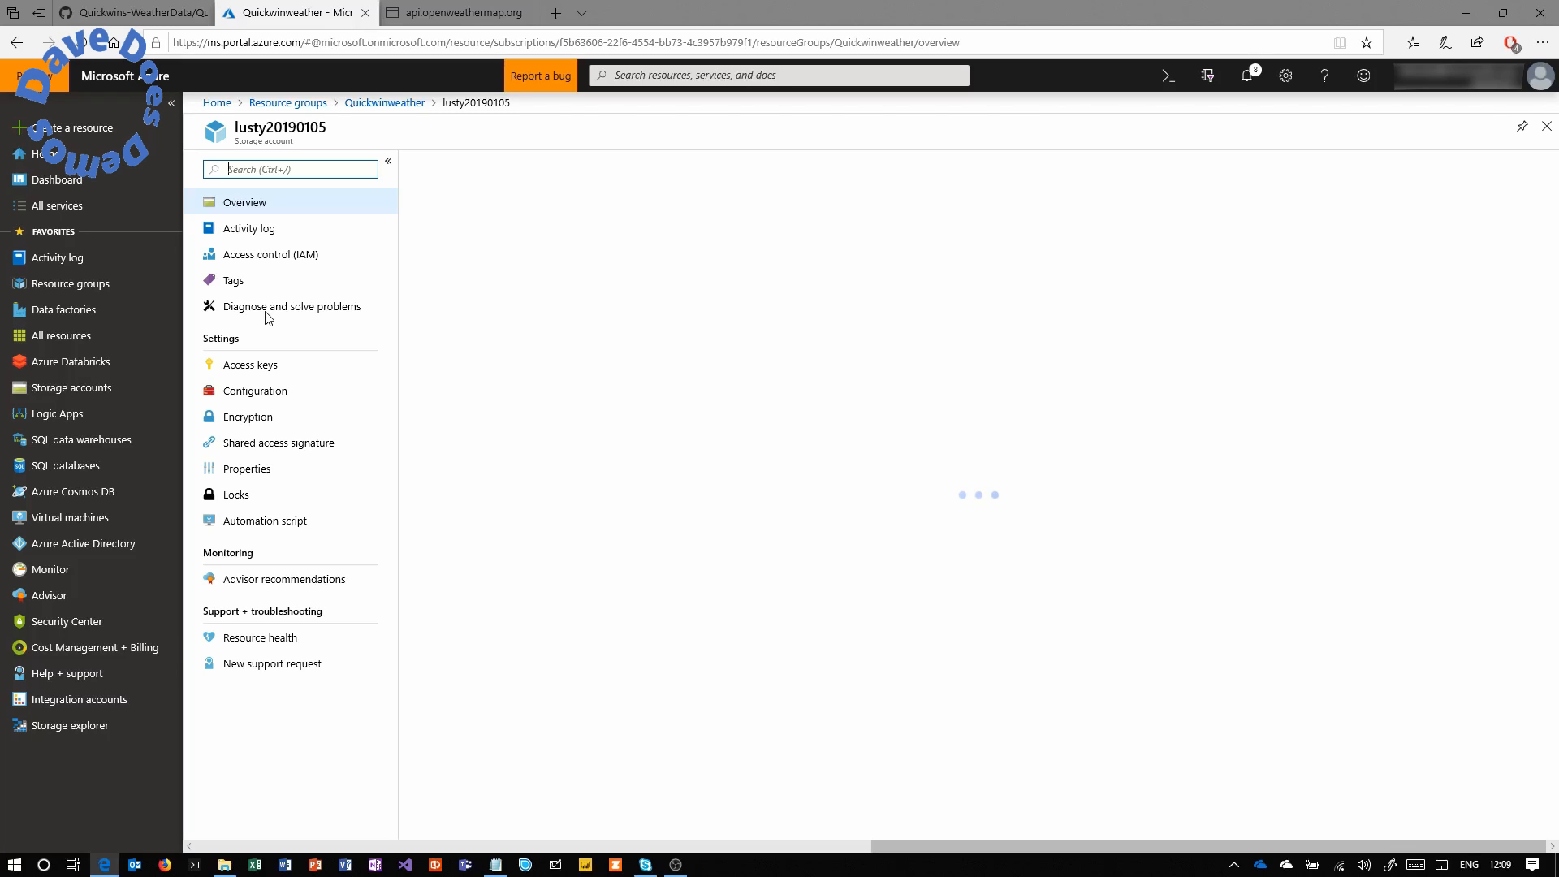
{"action": "left_click", "coordinate": [284, 358]}
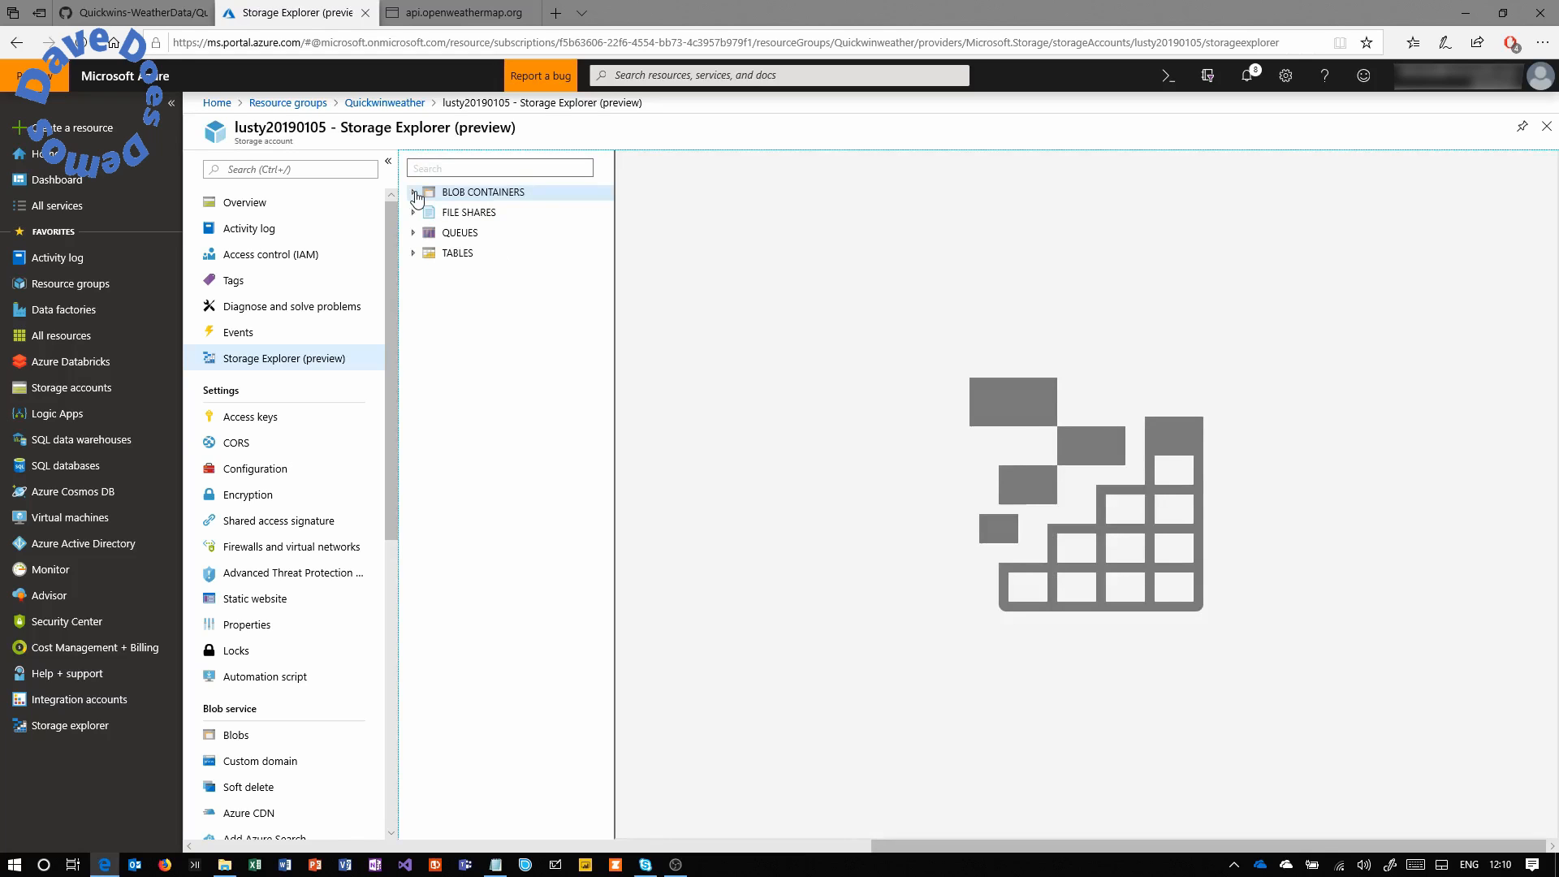
List the weatherdata blobs and open London2019-01-12 in a new tab.
{"action": "left_click", "coordinate": [415, 193]}
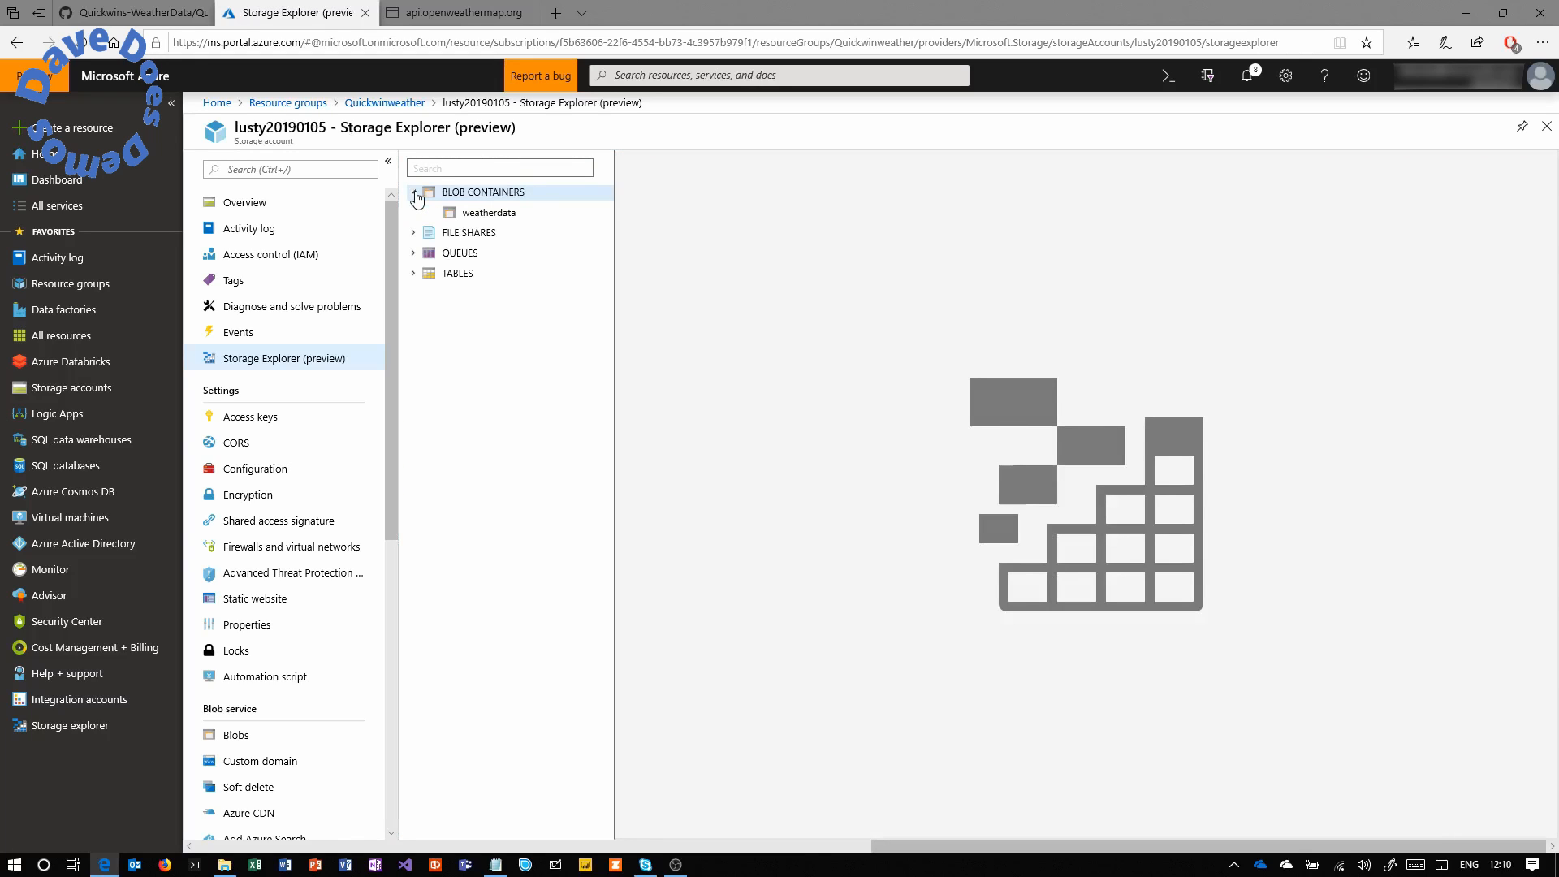
{"action": "left_click", "coordinate": [488, 212]}
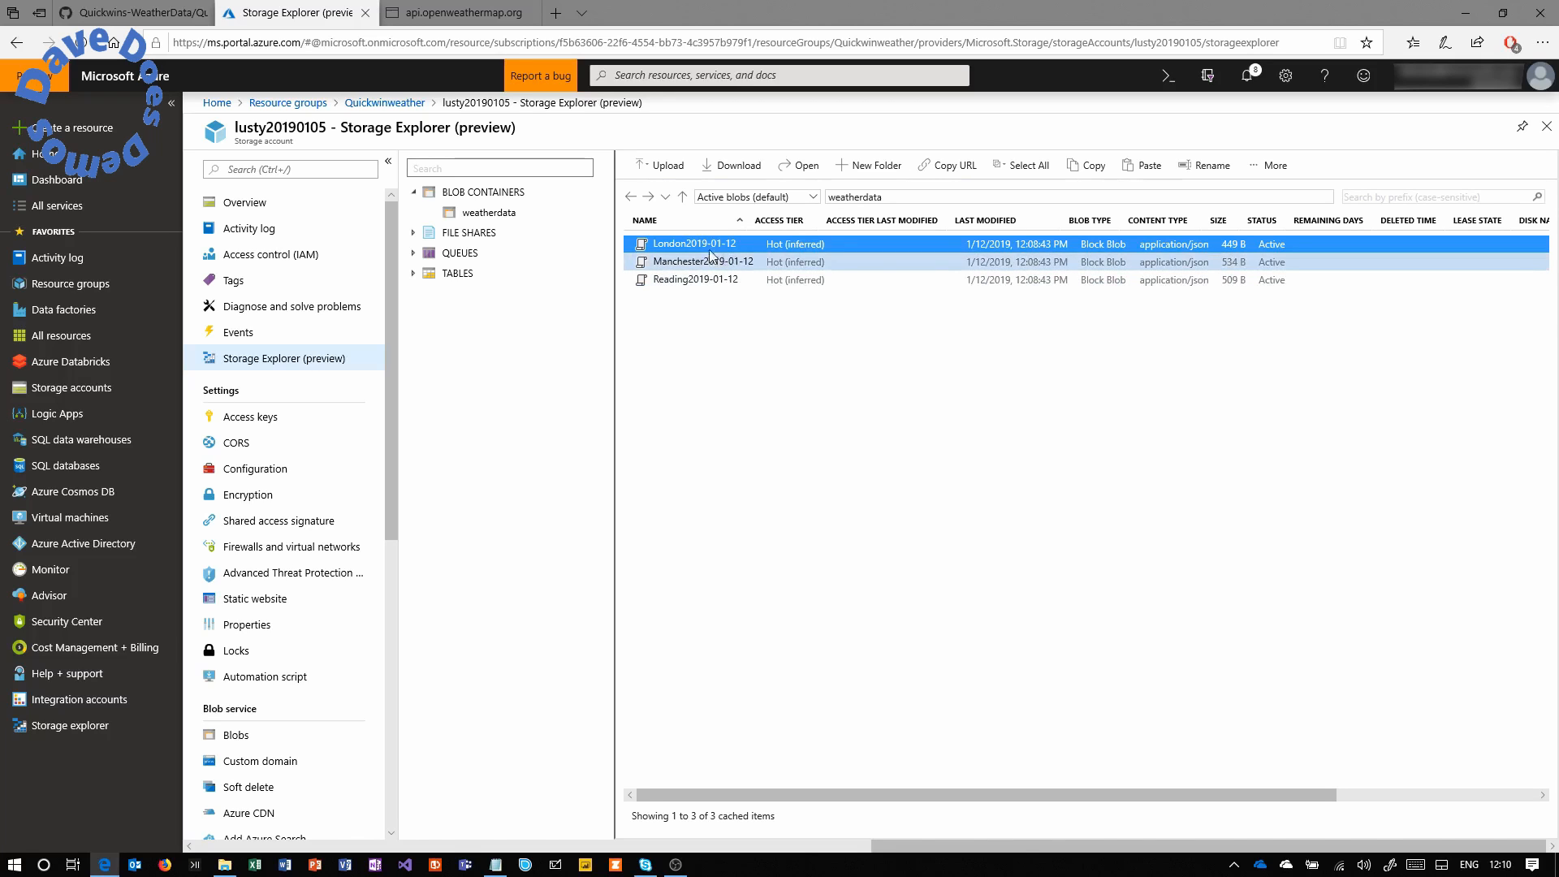
{"action": "double_click", "coordinate": [707, 244]}
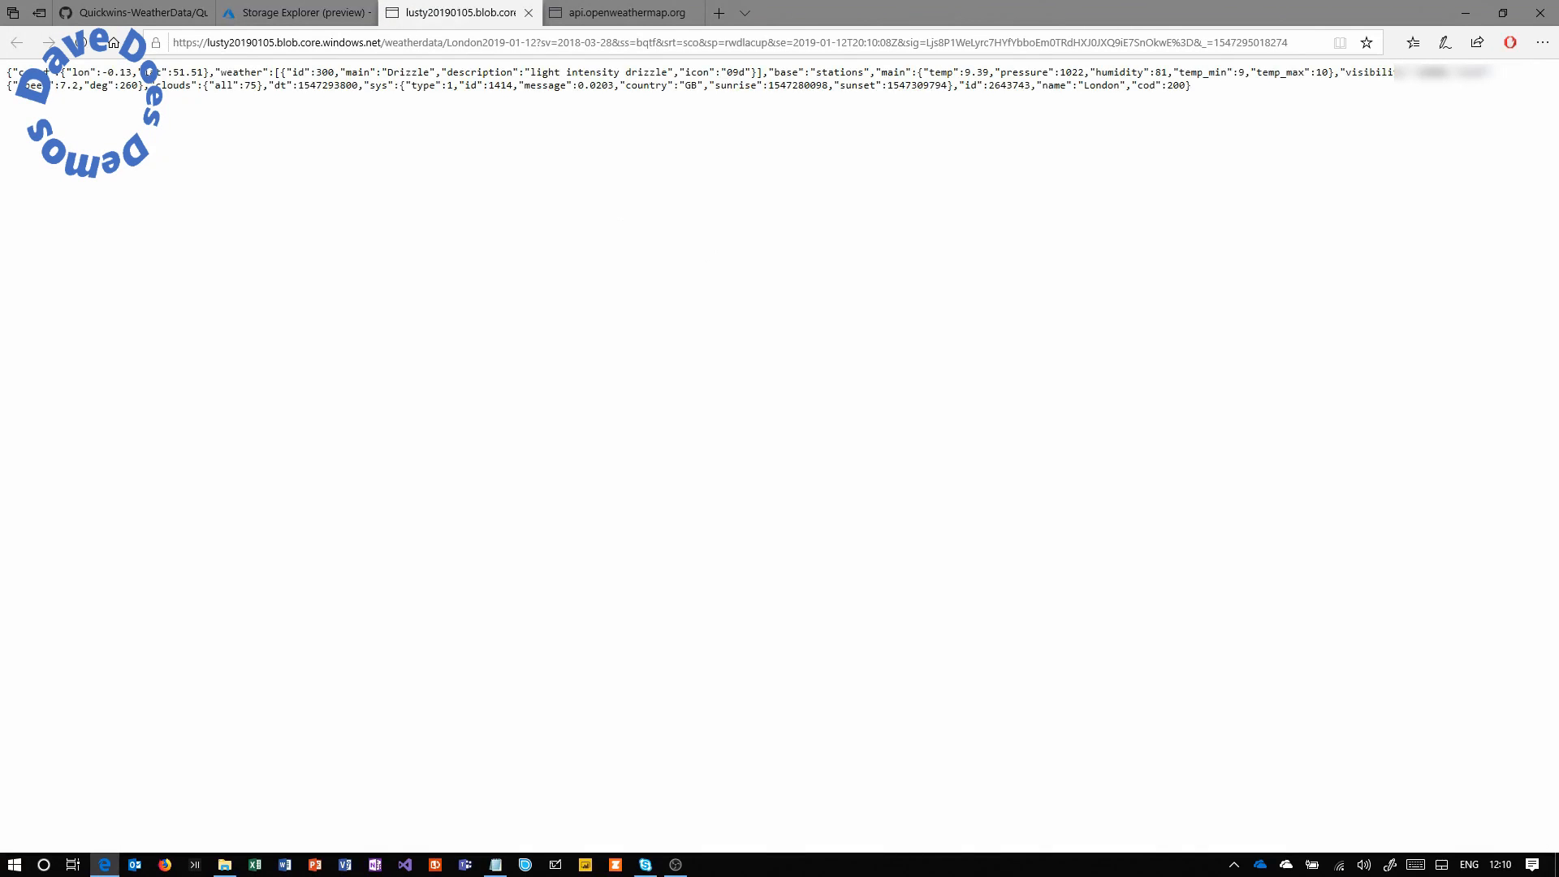
Inspect the London JSON's description and pressure, then close the tab and return to Storage Explorer.
{"action": "left_click_drag", "start_coordinate": [25, 69], "coordinate": [1437, 154]}
{"action": "left_click", "coordinate": [1161, 153]}
{"action": "left_click_drag", "start_coordinate": [39, 71], "coordinate": [997, 73]}
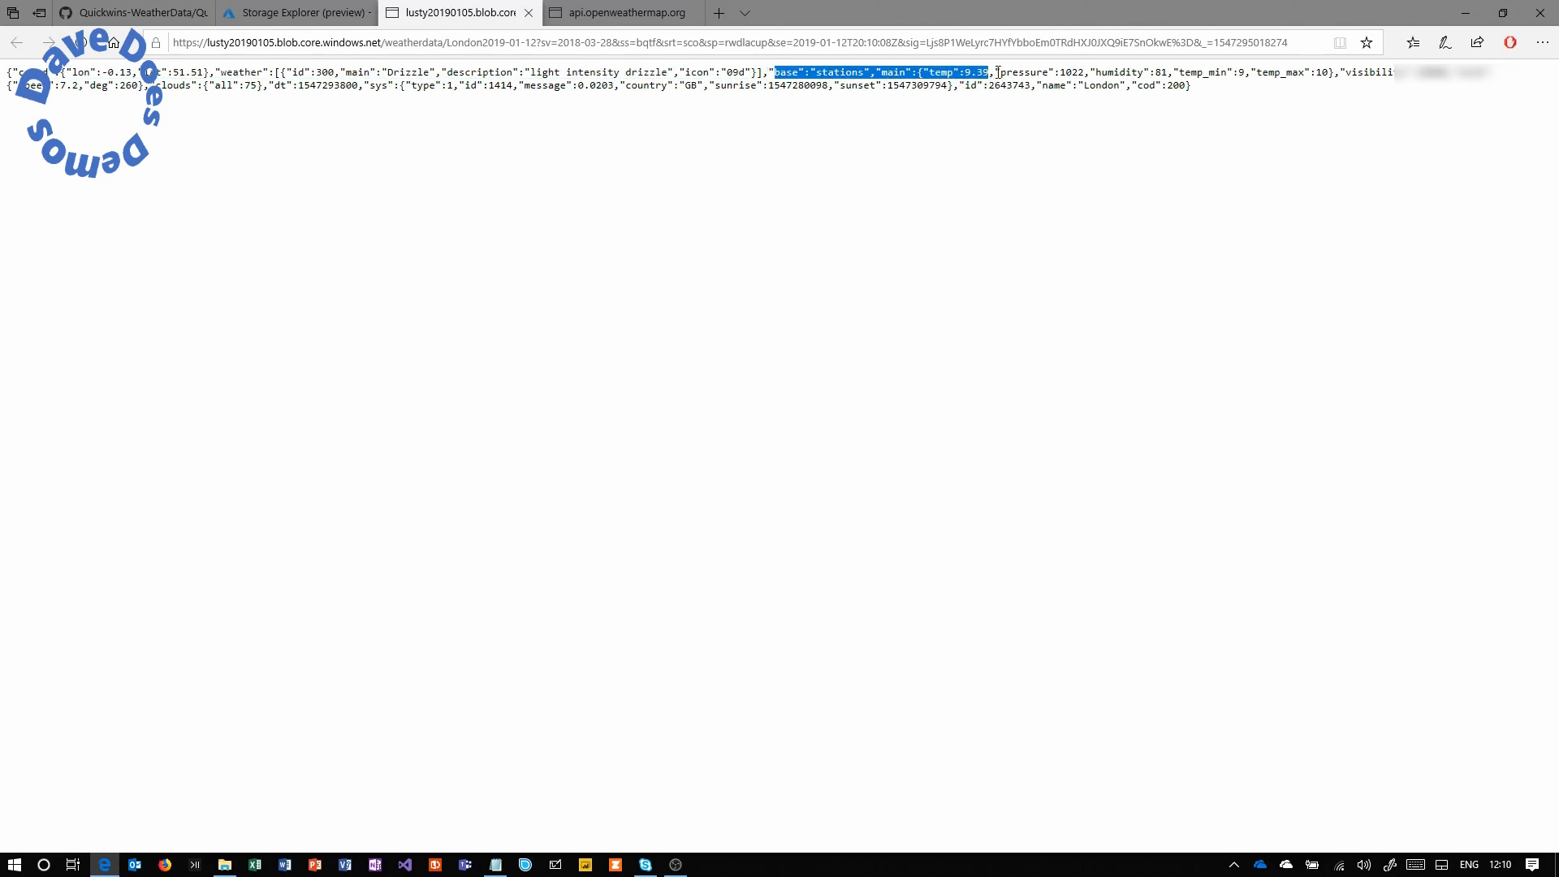
{"action": "left_click", "coordinate": [997, 73]}
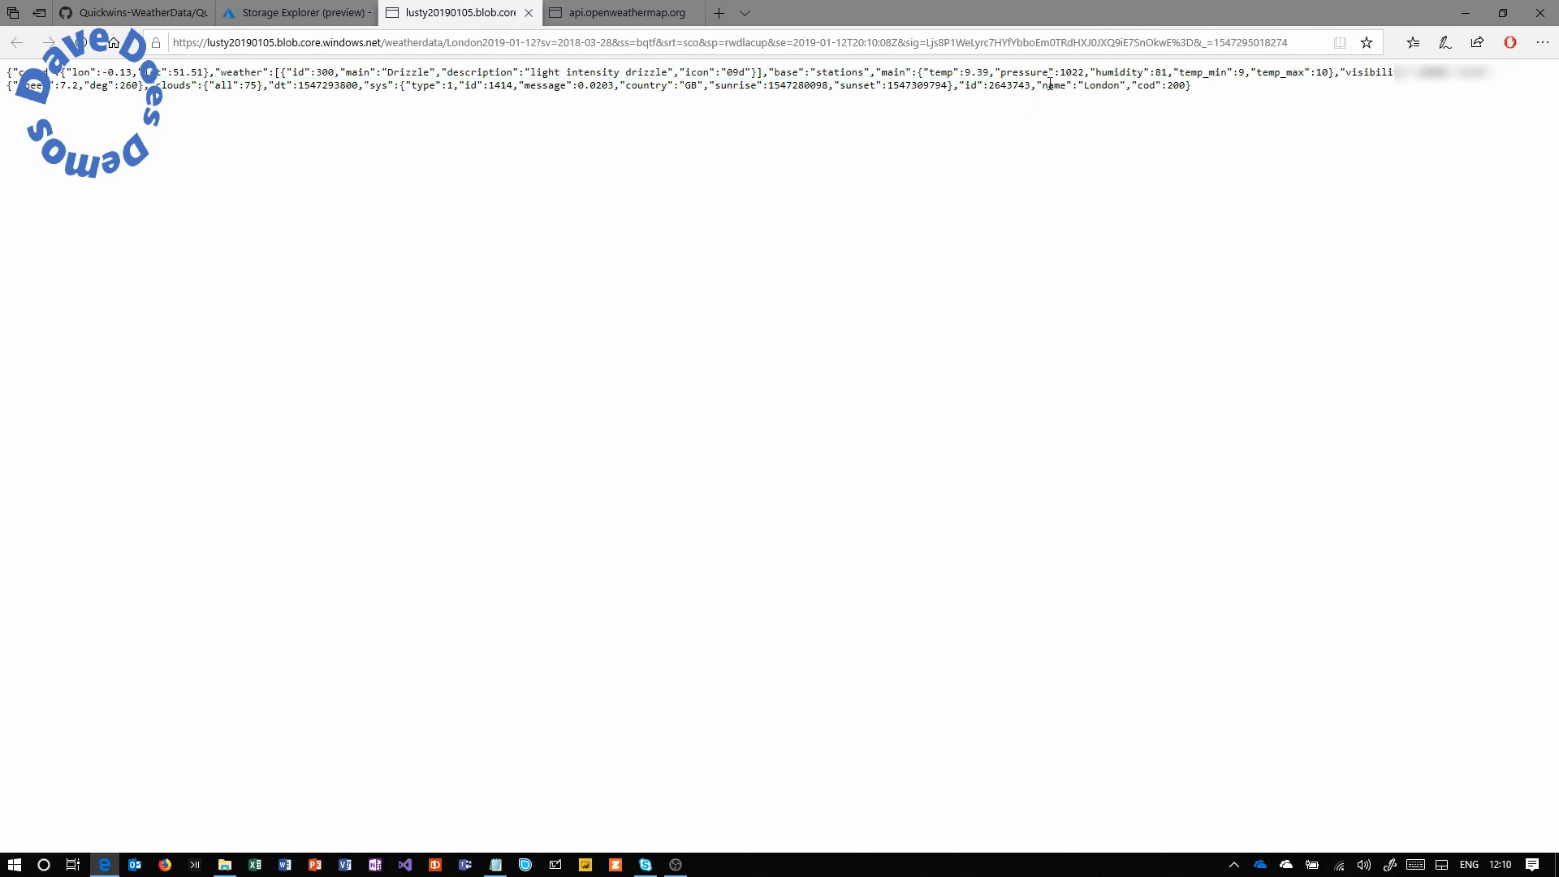
{"action": "left_click_drag", "start_coordinate": [1090, 73], "coordinate": [1037, 73]}
{"action": "left_click", "coordinate": [529, 13]}
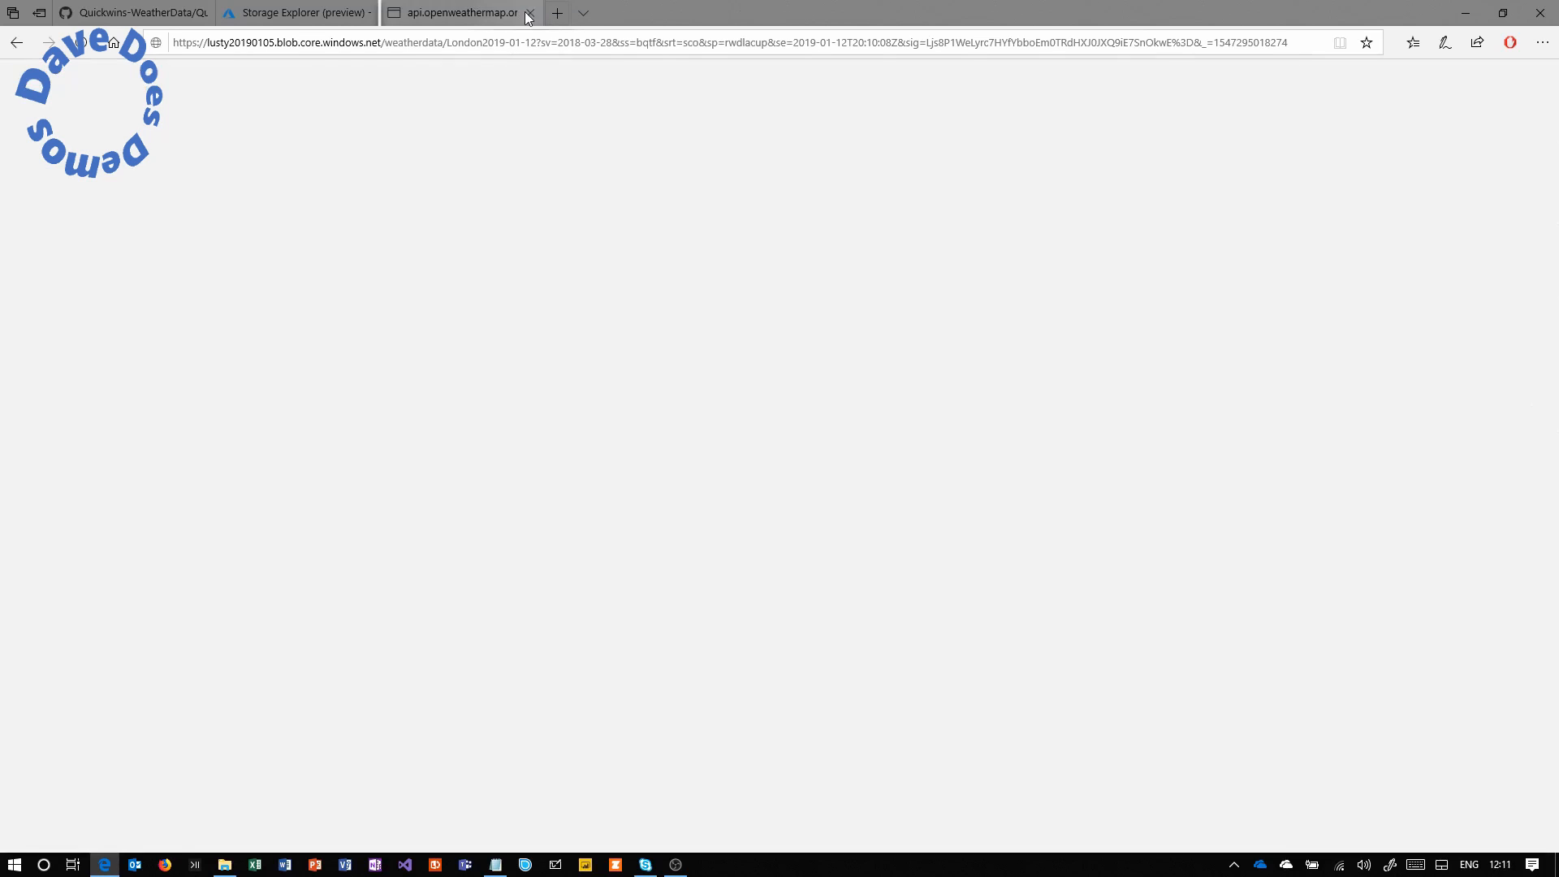
{"action": "left_click", "coordinate": [300, 12]}
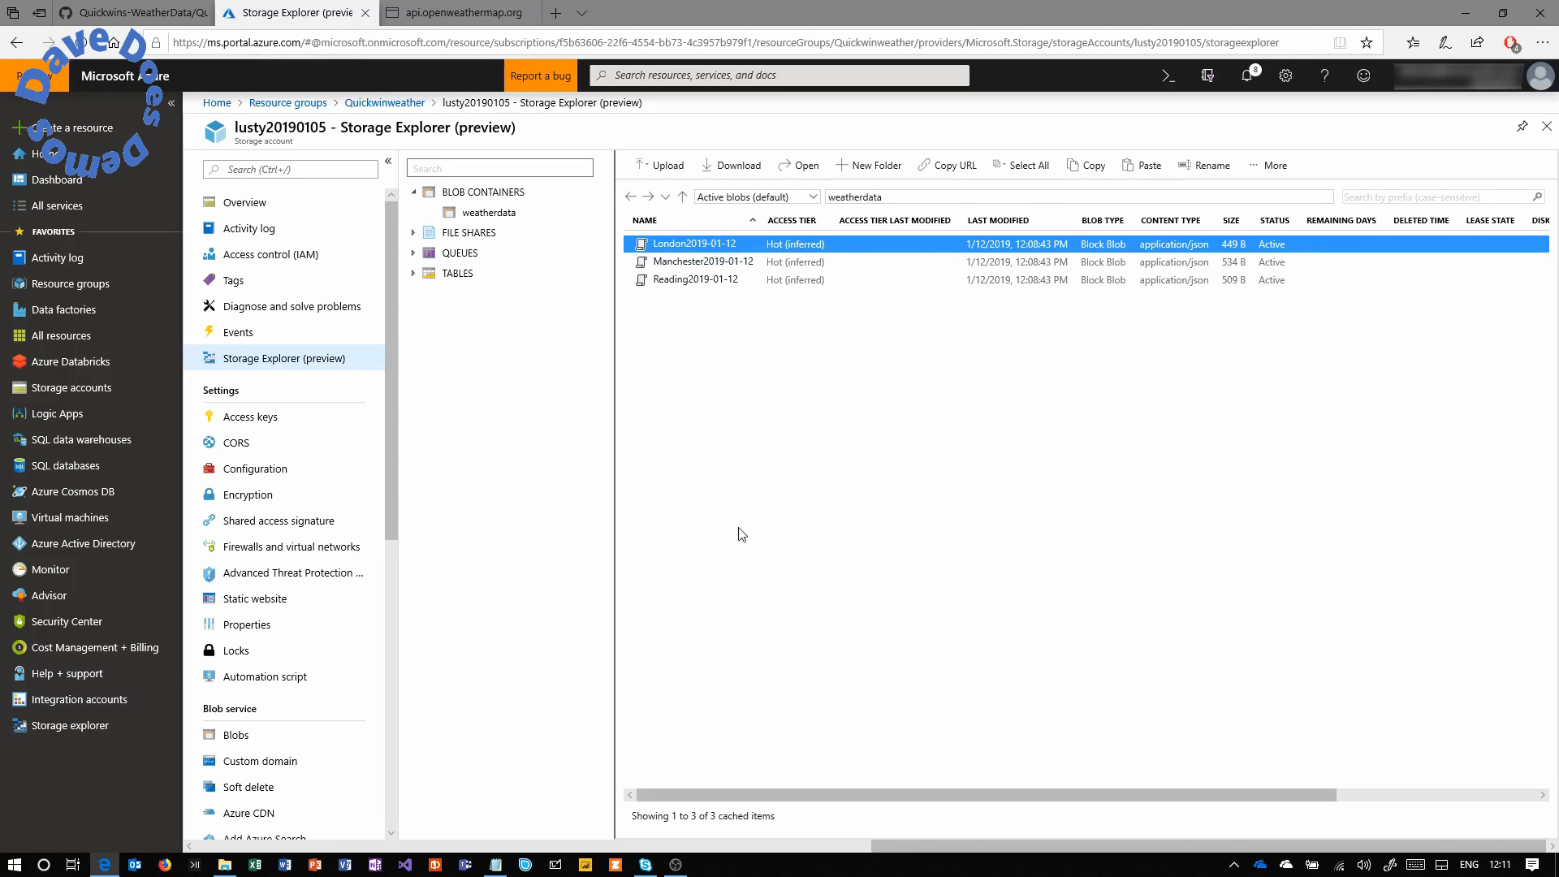